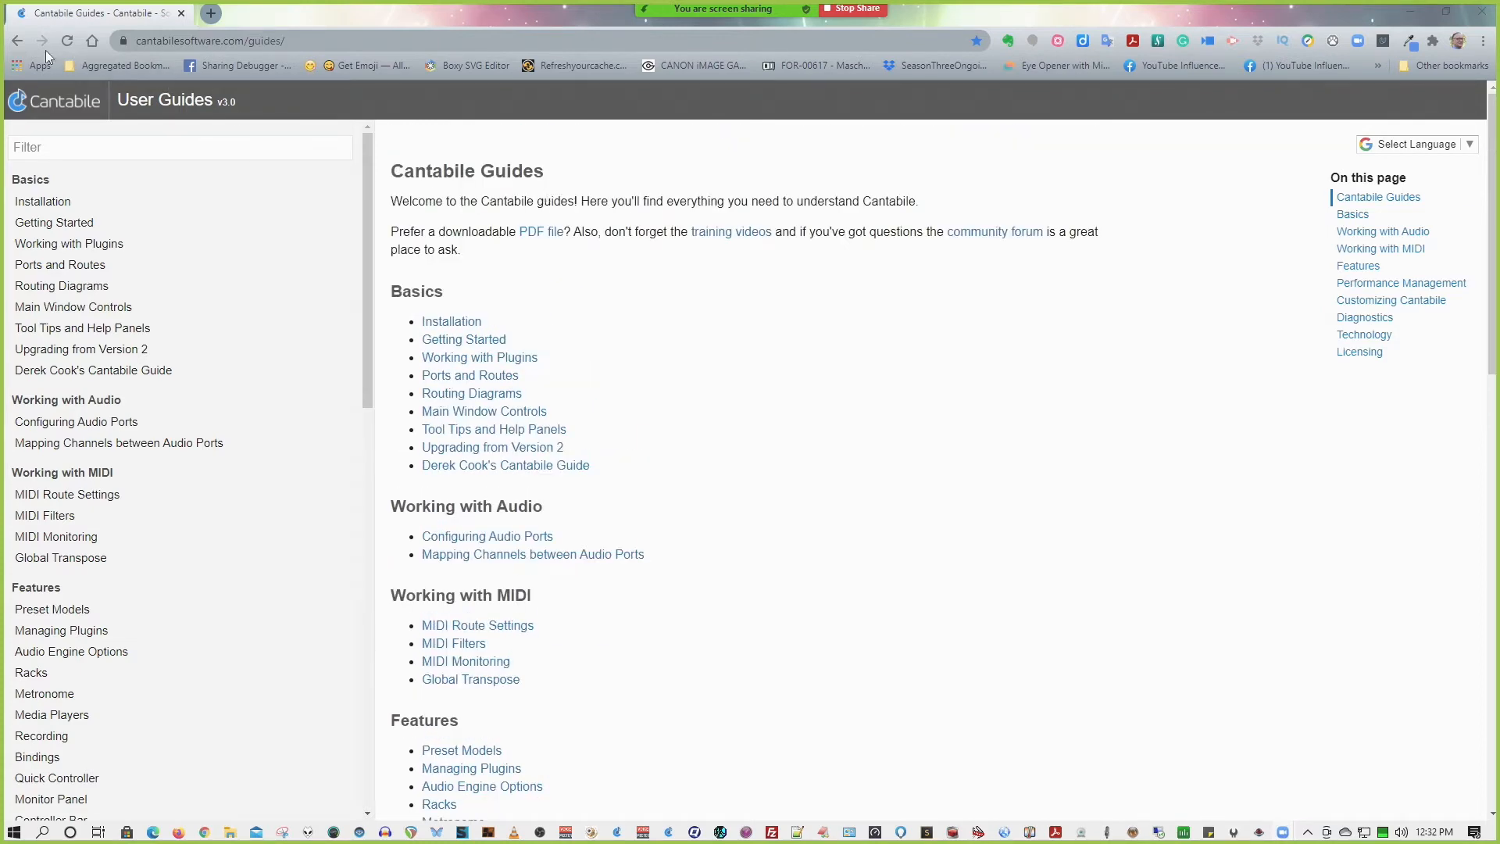
Return to Cantabile's Support page and open the Videos Walk-throughs page to view its embedded video.
{"action": "left_click", "coordinate": [17, 41]}
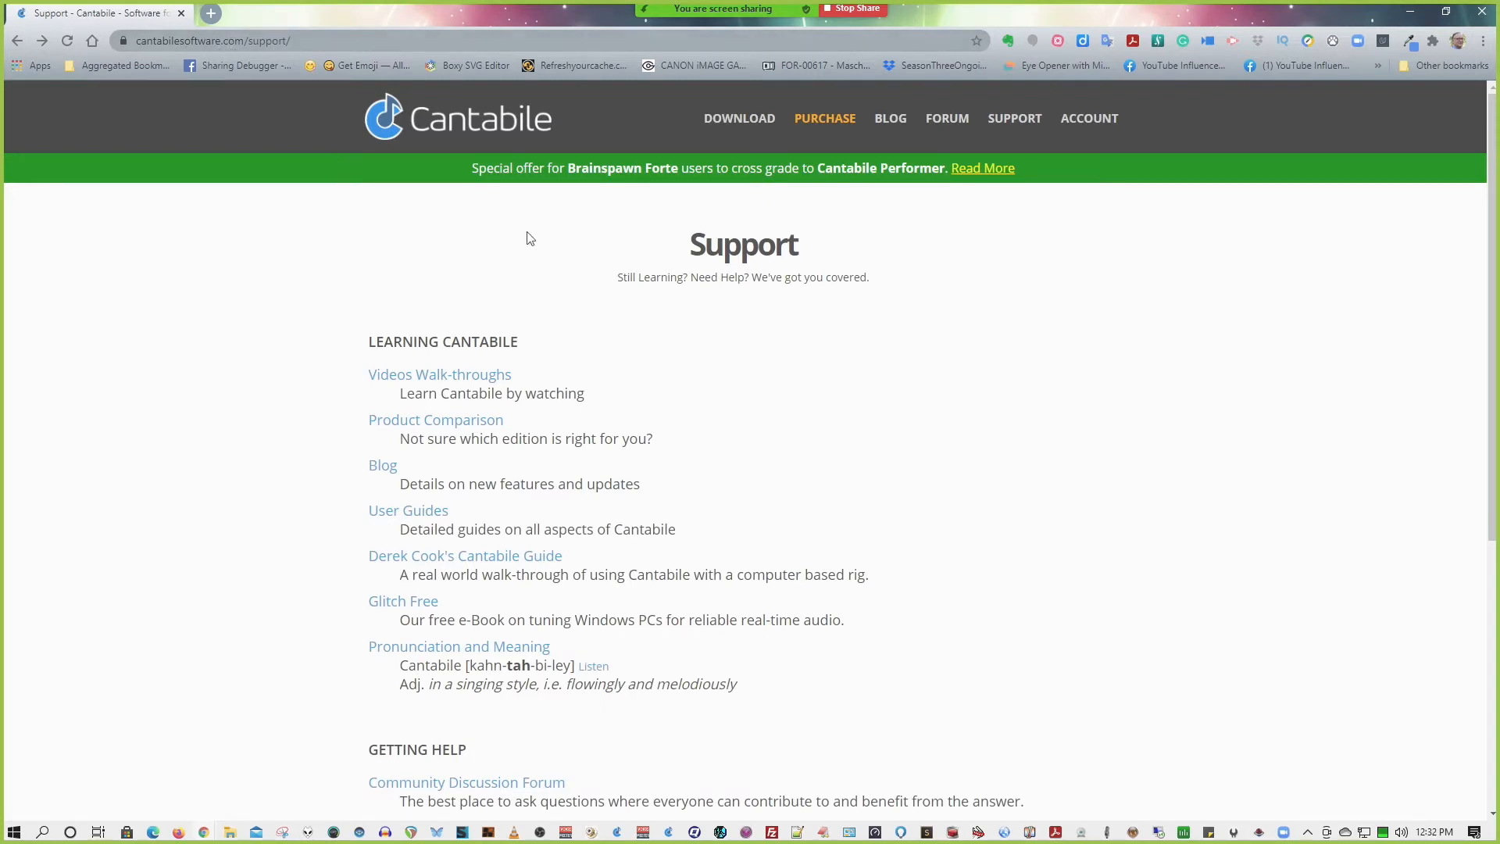
{"action": "left_click", "coordinate": [462, 382]}
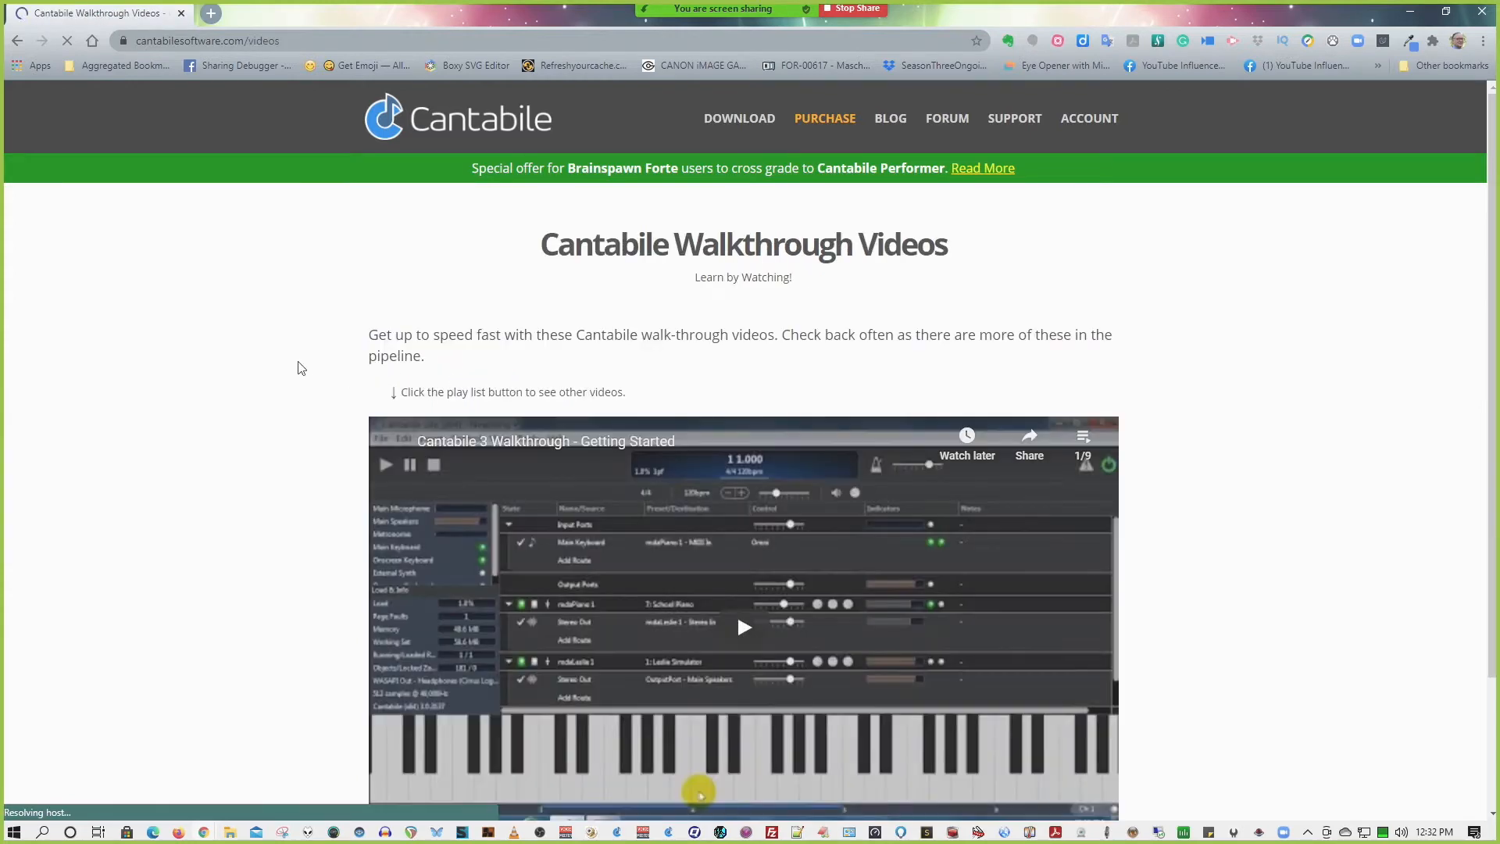
{"action": "scroll", "coordinate": [301, 368], "scroll_direction": "down", "scroll_amount": 2}
{"action": "scroll", "coordinate": [301, 368], "scroll_direction": "up", "scroll_amount": 2}
{"action": "scroll", "coordinate": [301, 368], "scroll_direction": "down", "scroll_amount": 2}
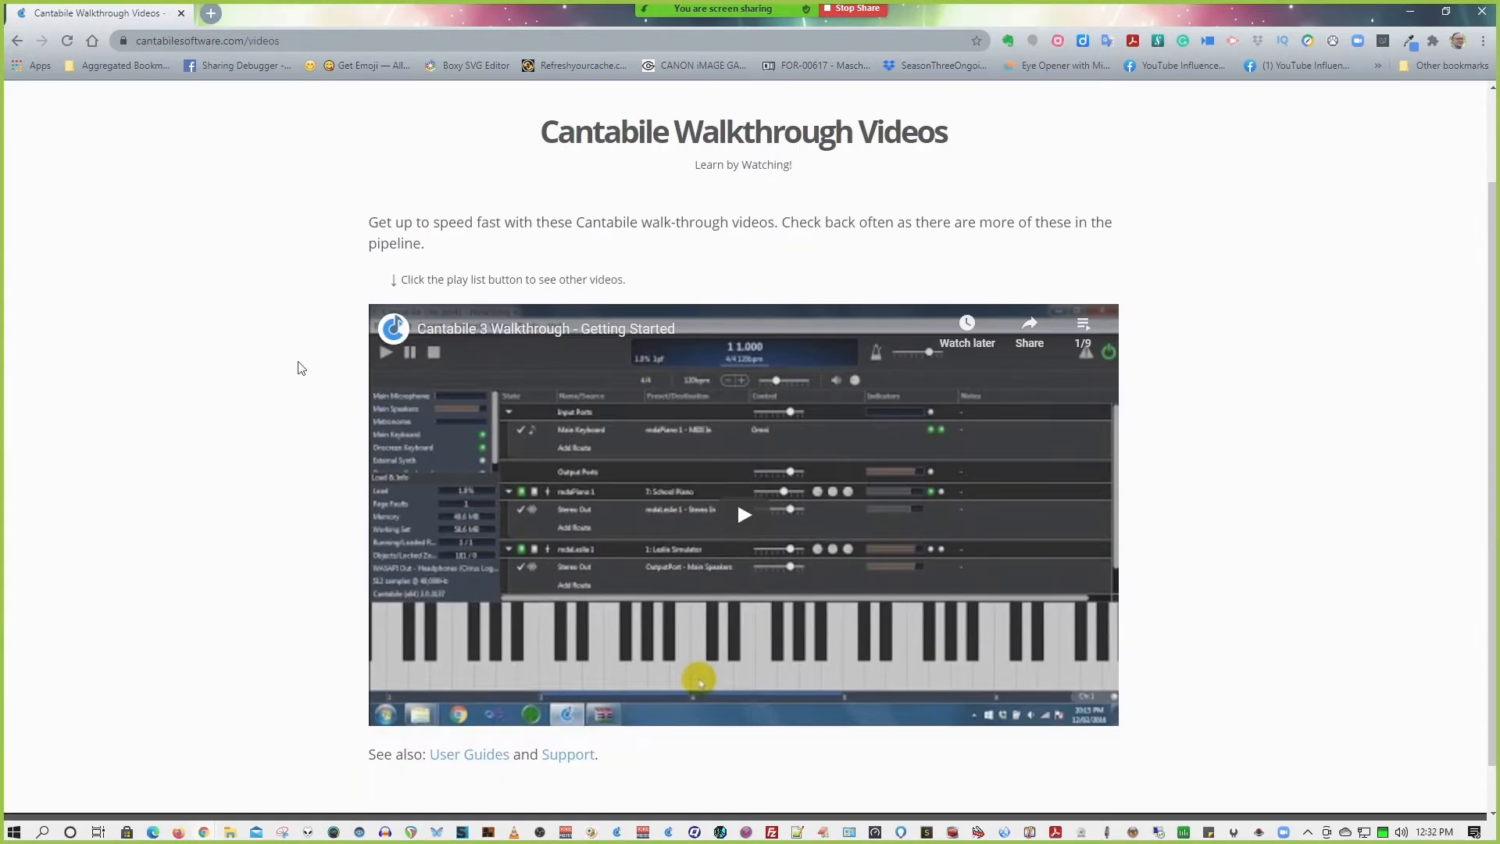
Open the cantabilesoftware YouTube channel and look through its full Cantabile Walkthrough Videos playlist.
{"action": "mouse_move", "coordinate": [398, 273]}
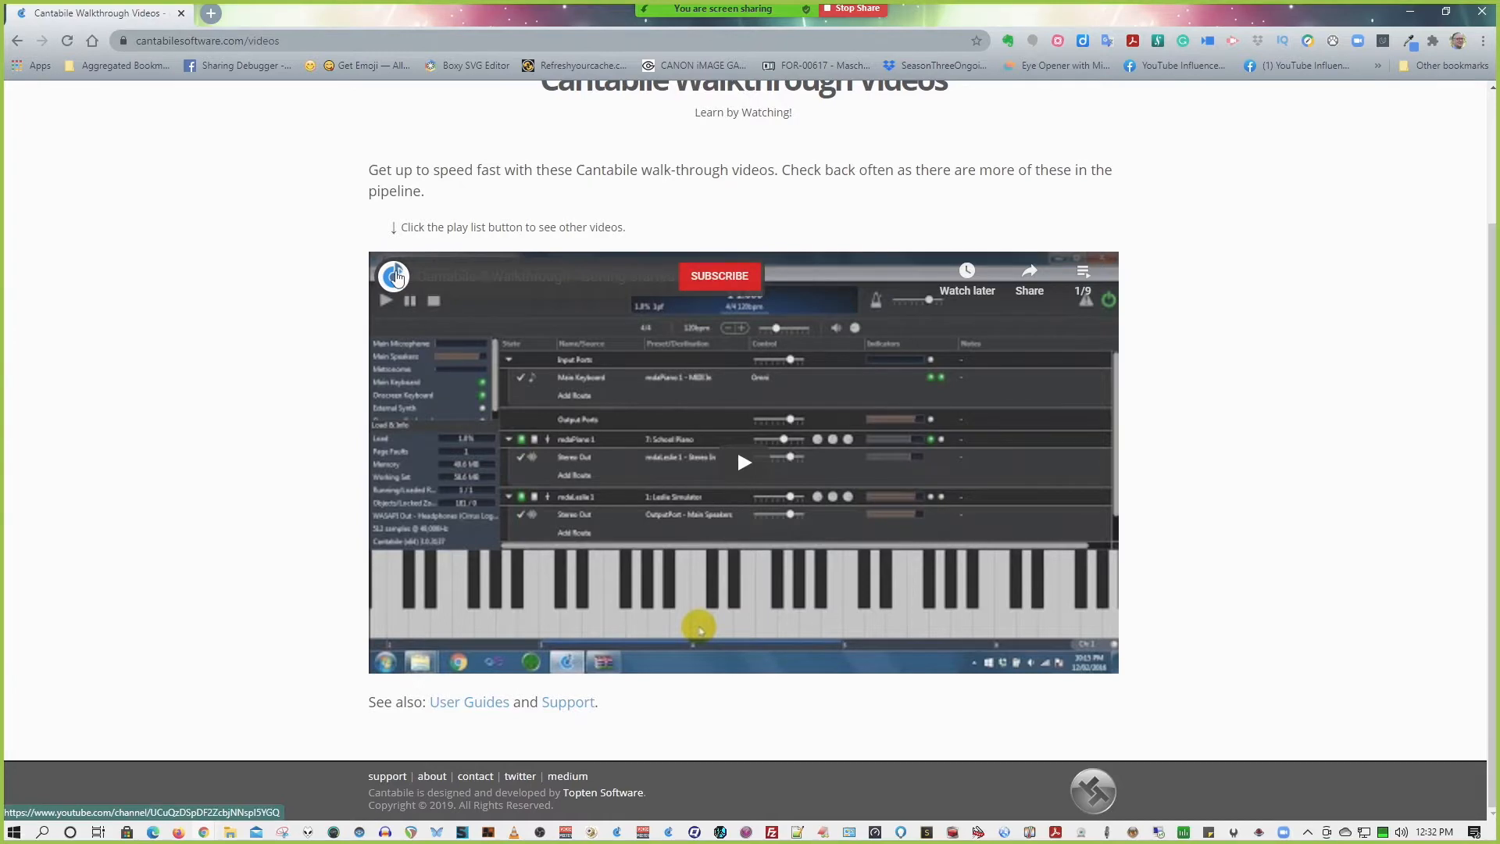
{"action": "left_click", "coordinate": [397, 277]}
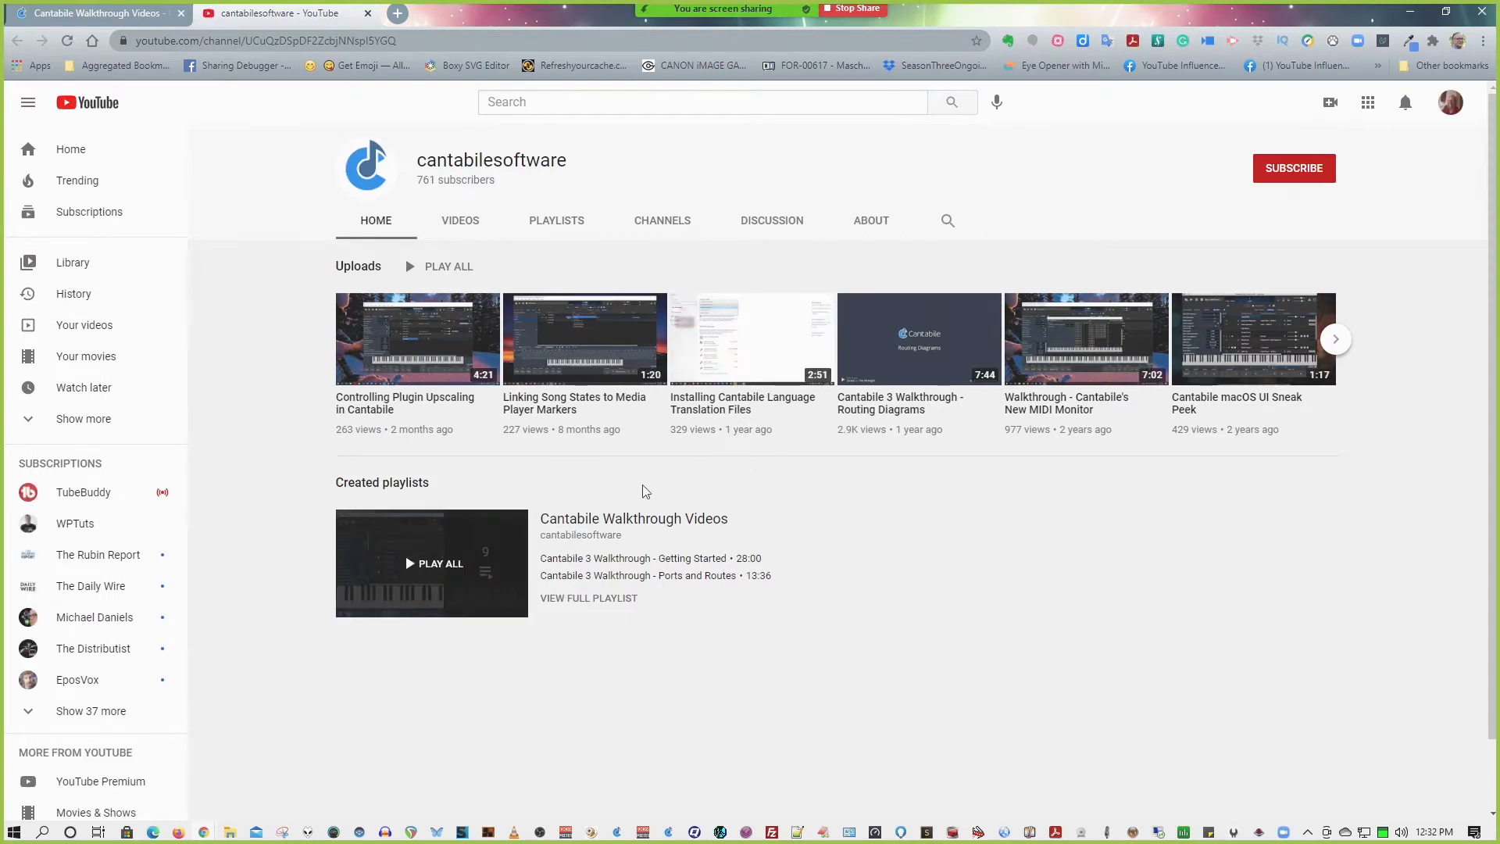
{"action": "left_click", "coordinate": [557, 223]}
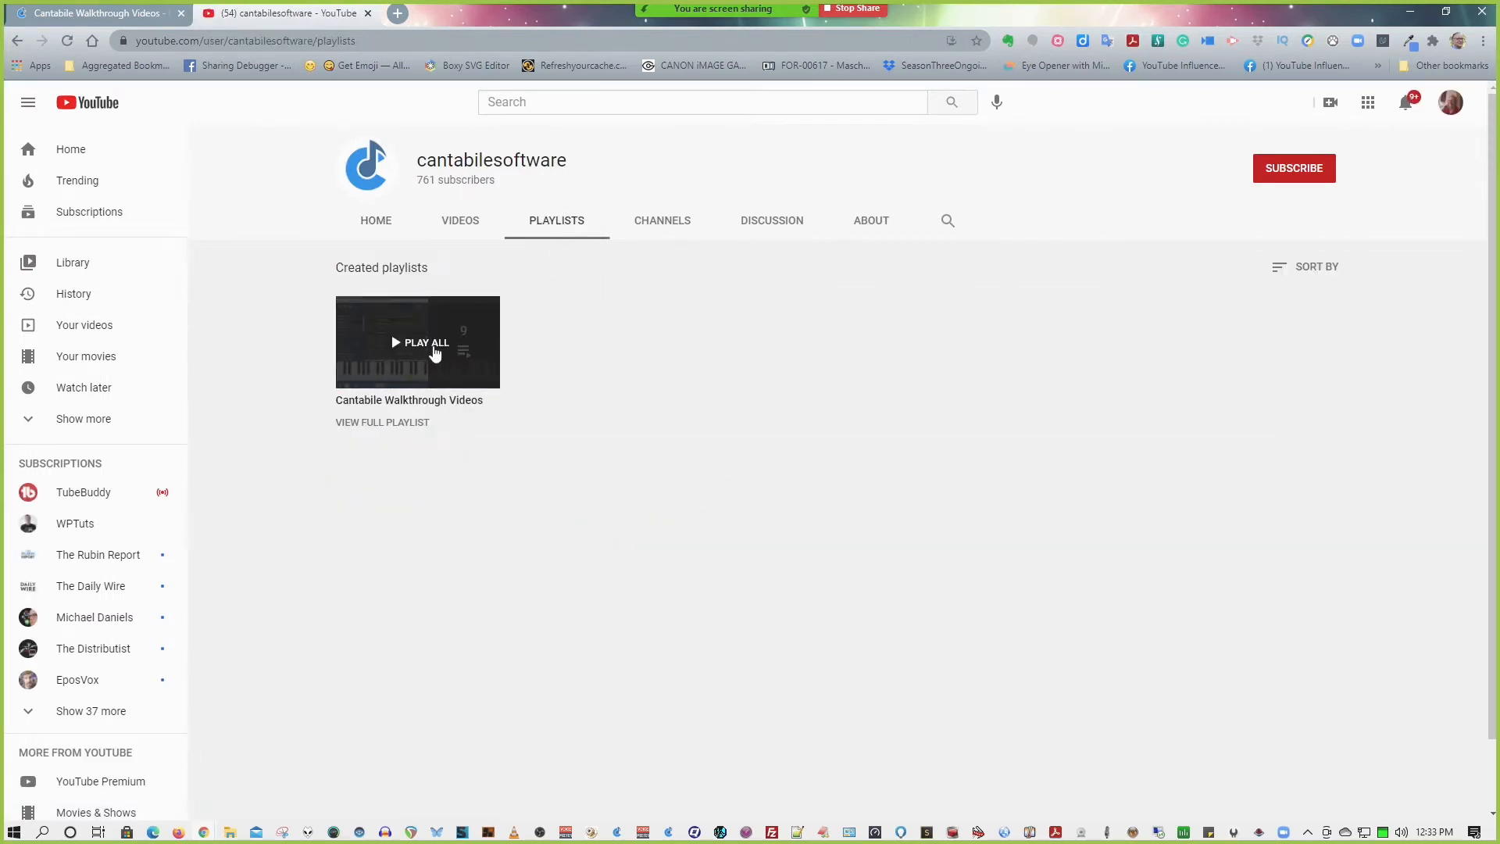
{"action": "left_click", "coordinate": [388, 458]}
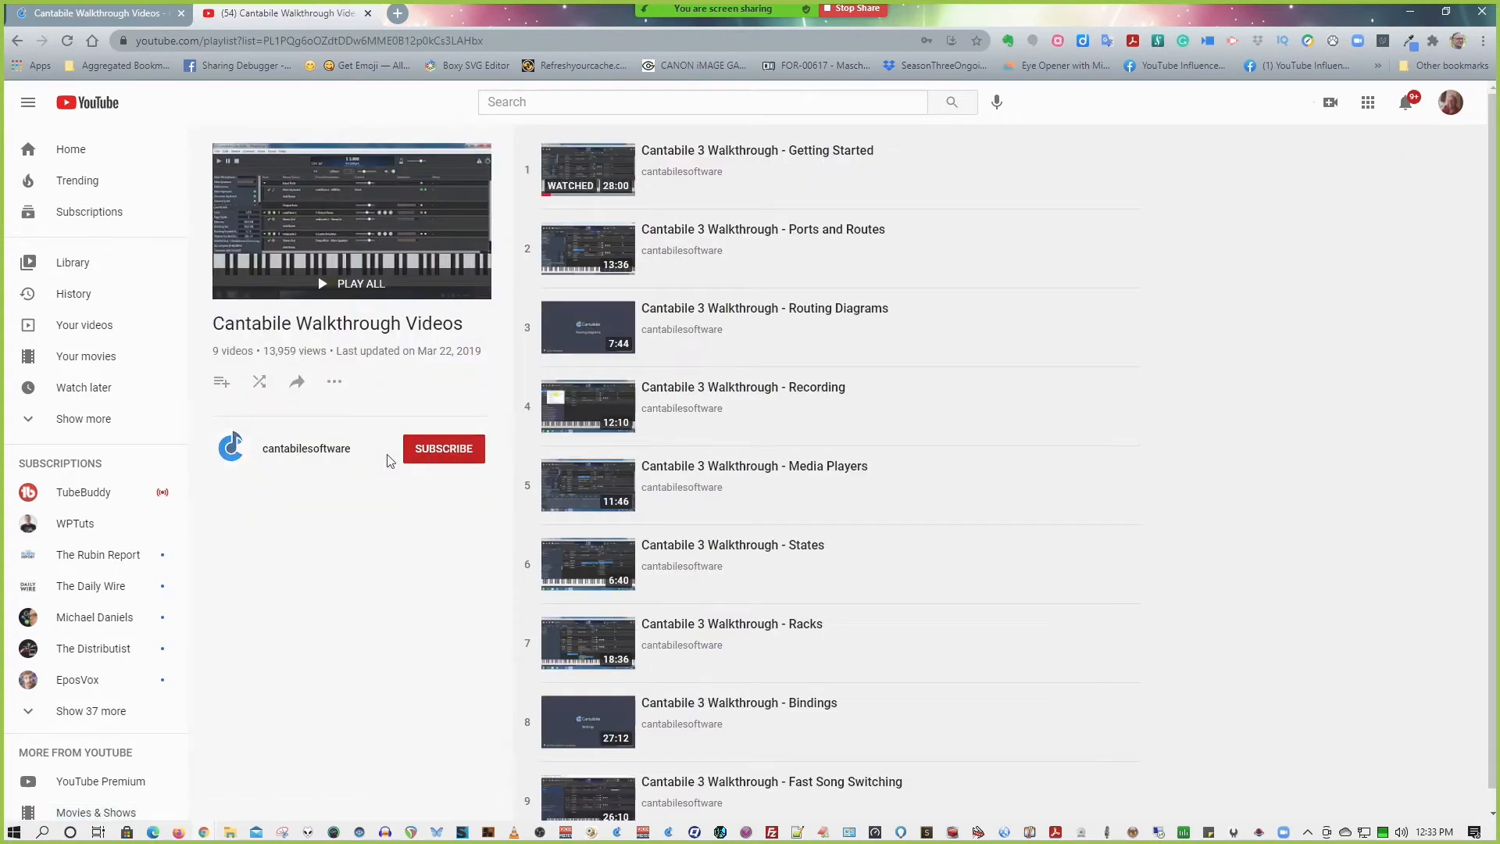
{"action": "scroll", "coordinate": [958, 299], "scroll_direction": "down", "scroll_amount": 1}
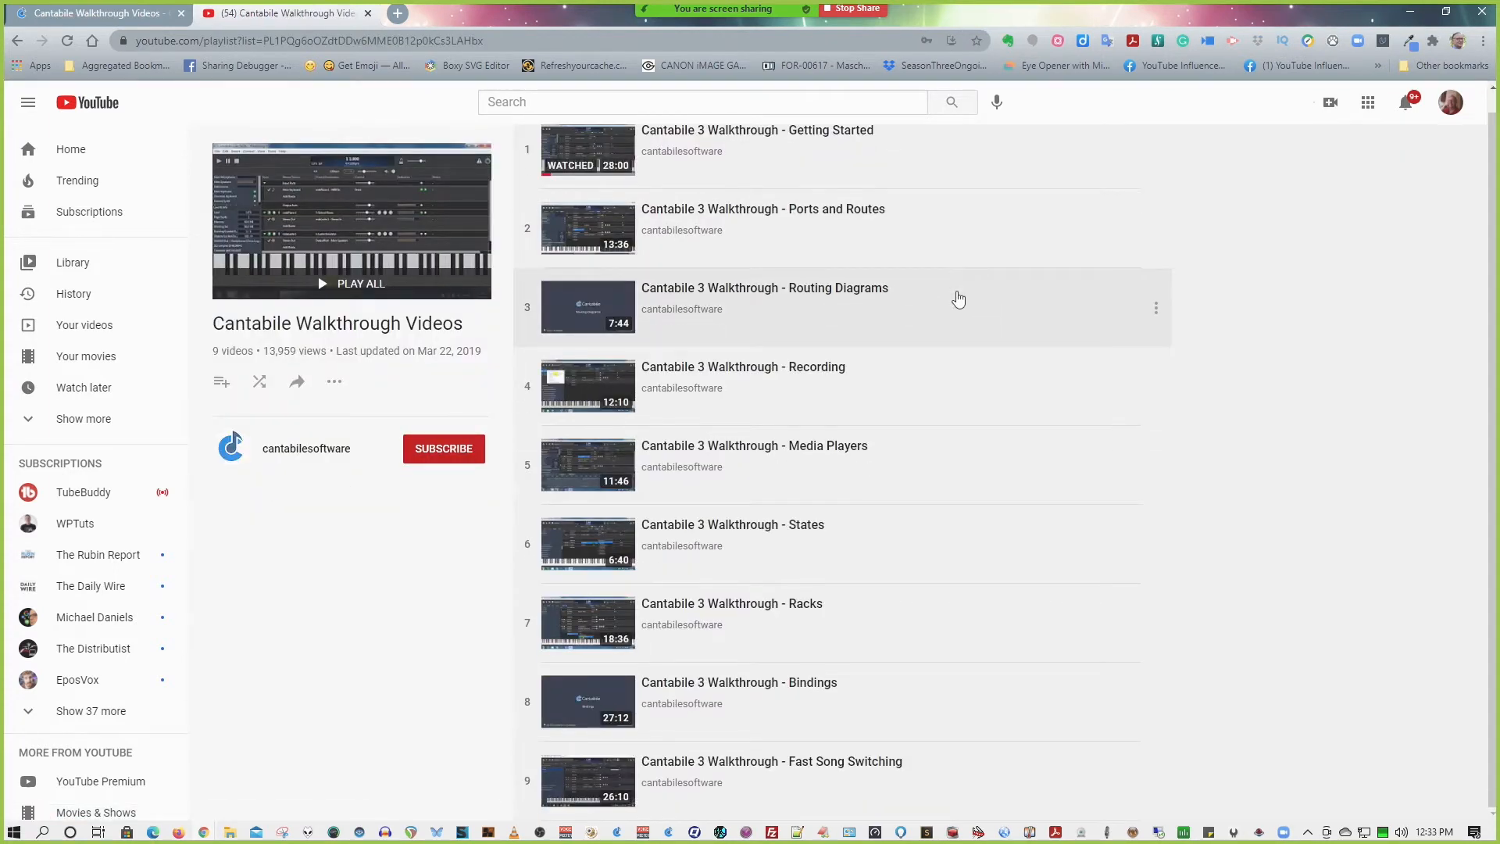
{"action": "scroll", "coordinate": [958, 299], "scroll_direction": "up", "scroll_amount": 1}
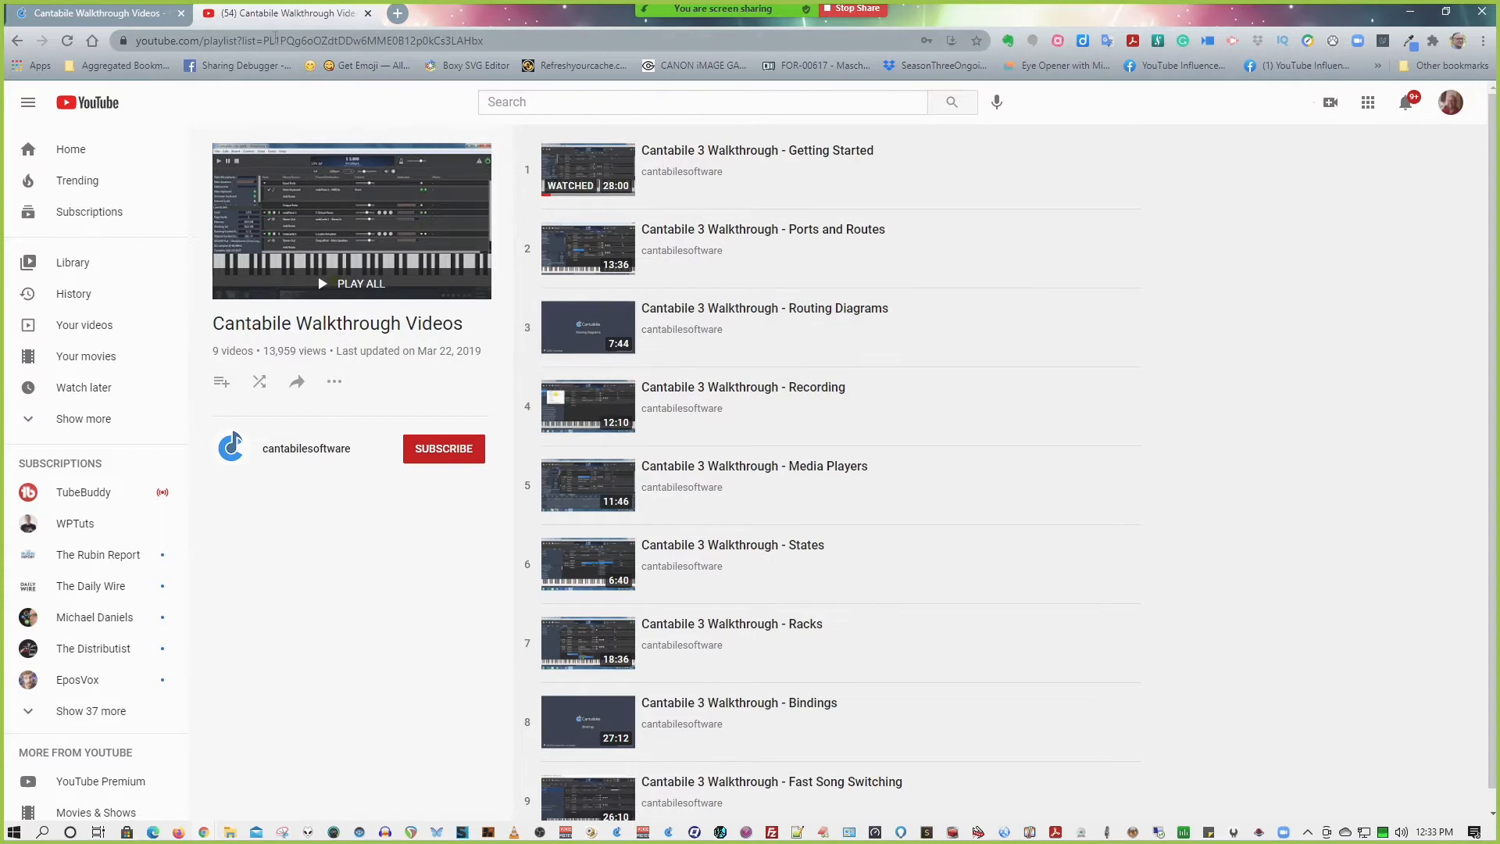
Back on Cantabile's Support page, highlight the Glitch Free e-book description and open the User Guides.
{"action": "left_click", "coordinate": [64, 17]}
{"action": "key", "text": "alt+Left"}
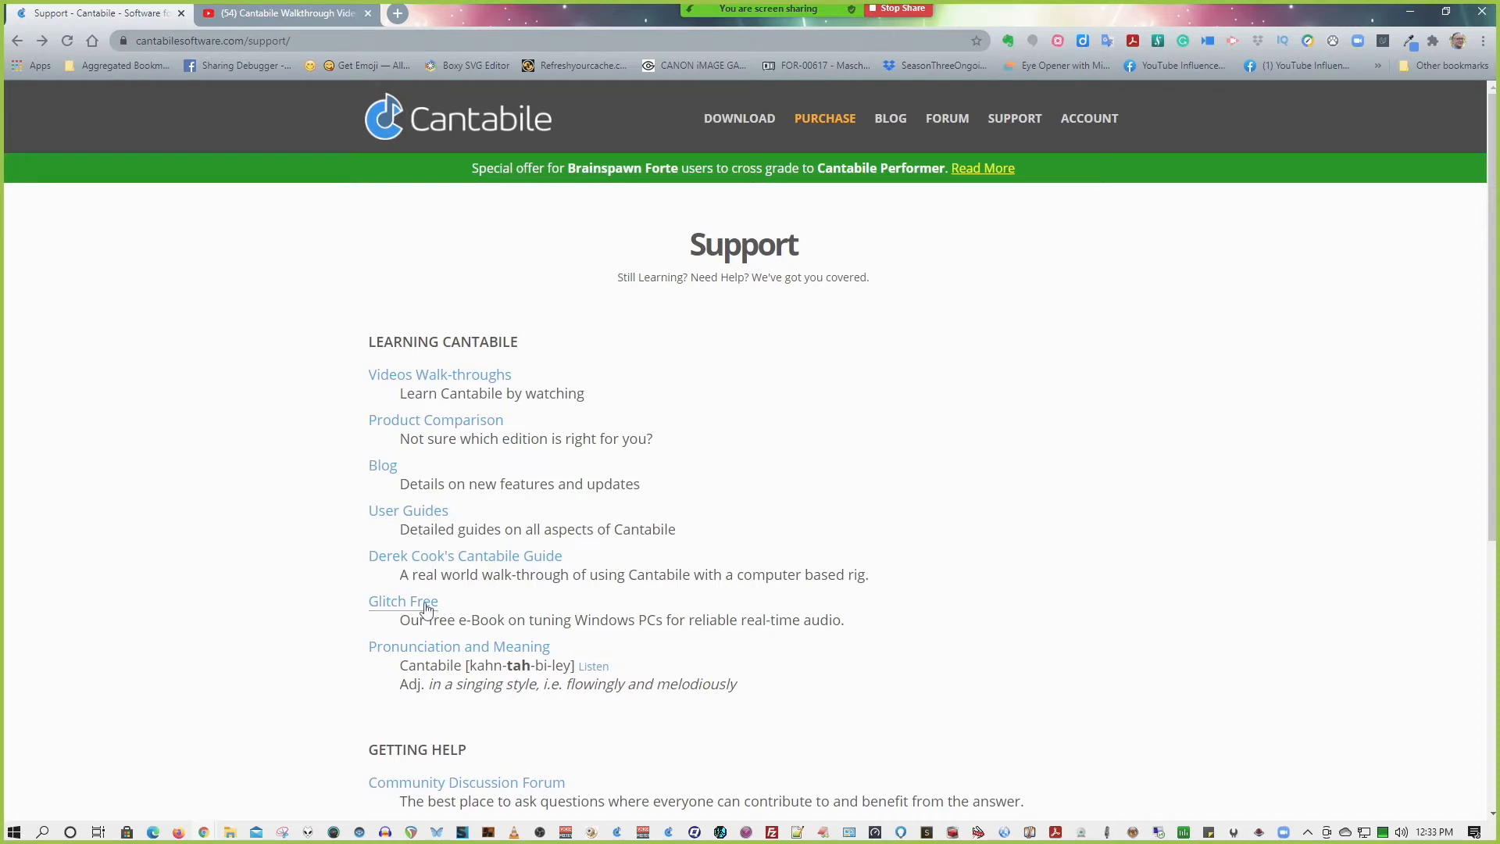
{"action": "triple_click", "coordinate": [499, 623]}
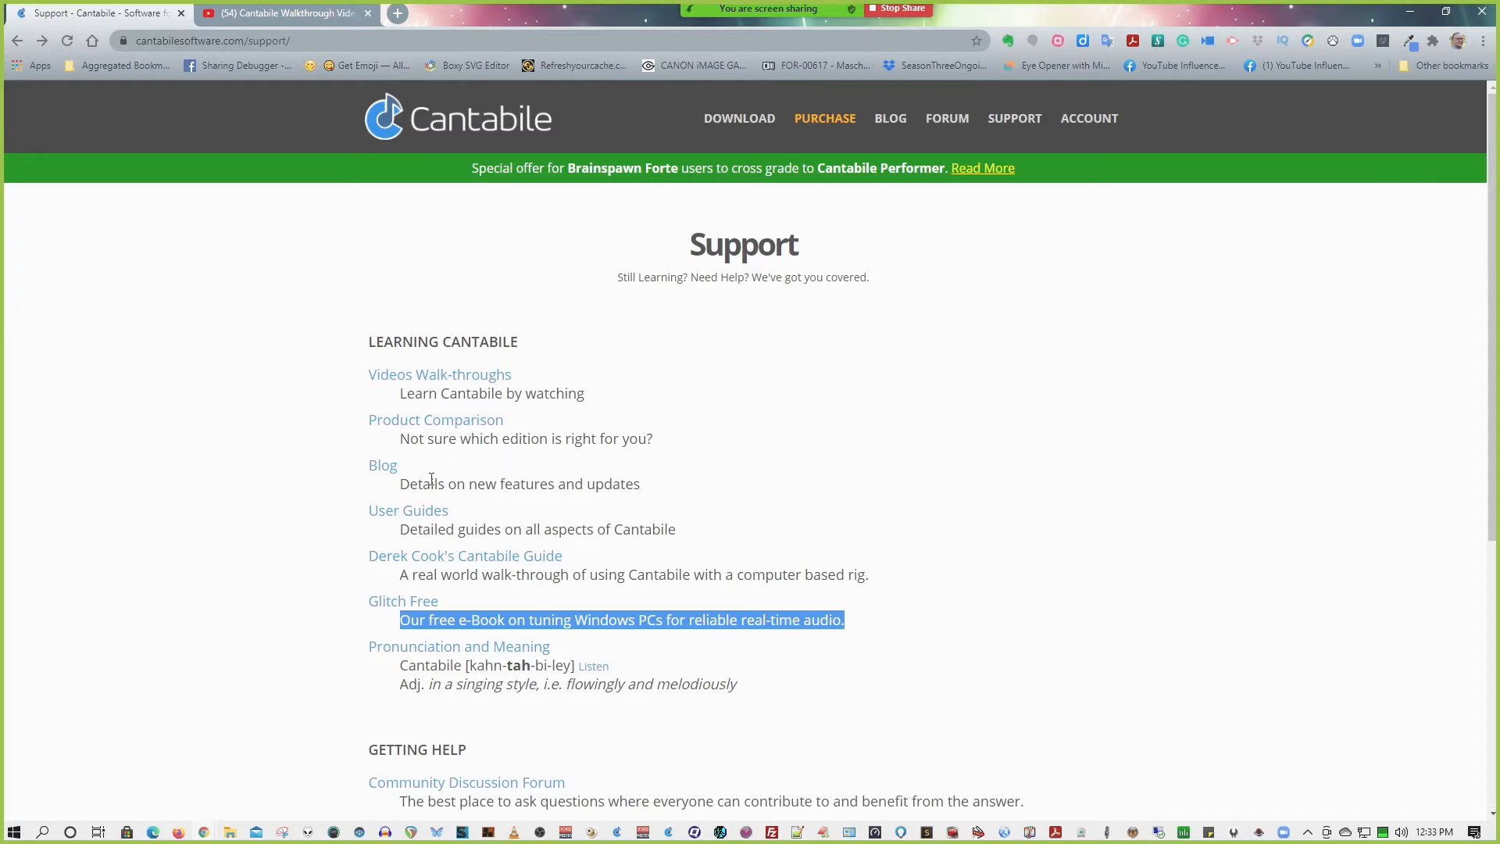
{"action": "left_click", "coordinate": [425, 513]}
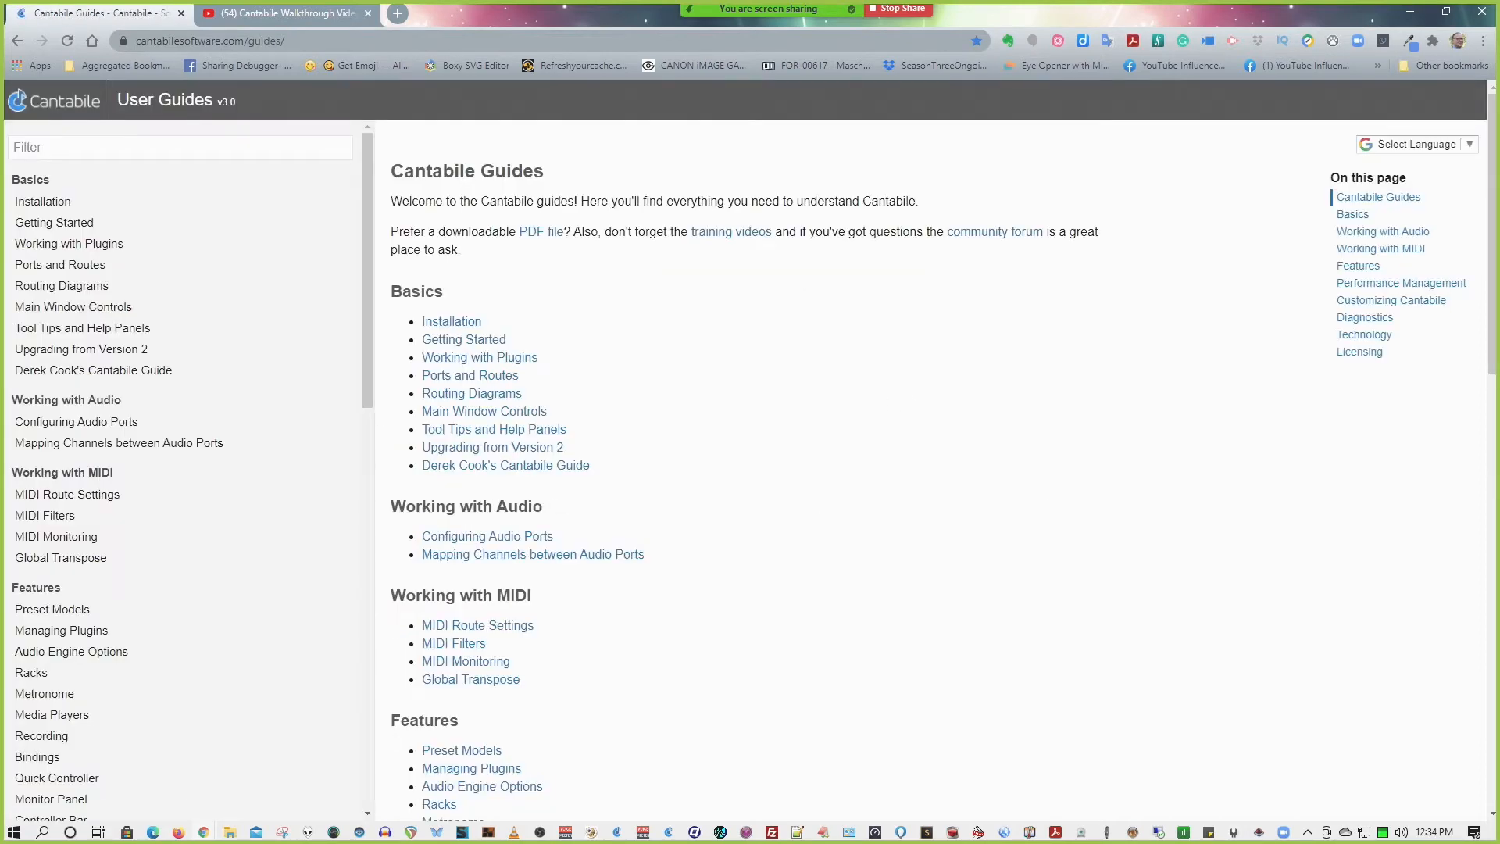
Minimize the browser and change the Cantabile Lessons Performer desktop shortcut's target to use /config:"Cantabile Performer Lessons", applying the change.
{"action": "left_click", "coordinate": [1409, 12]}
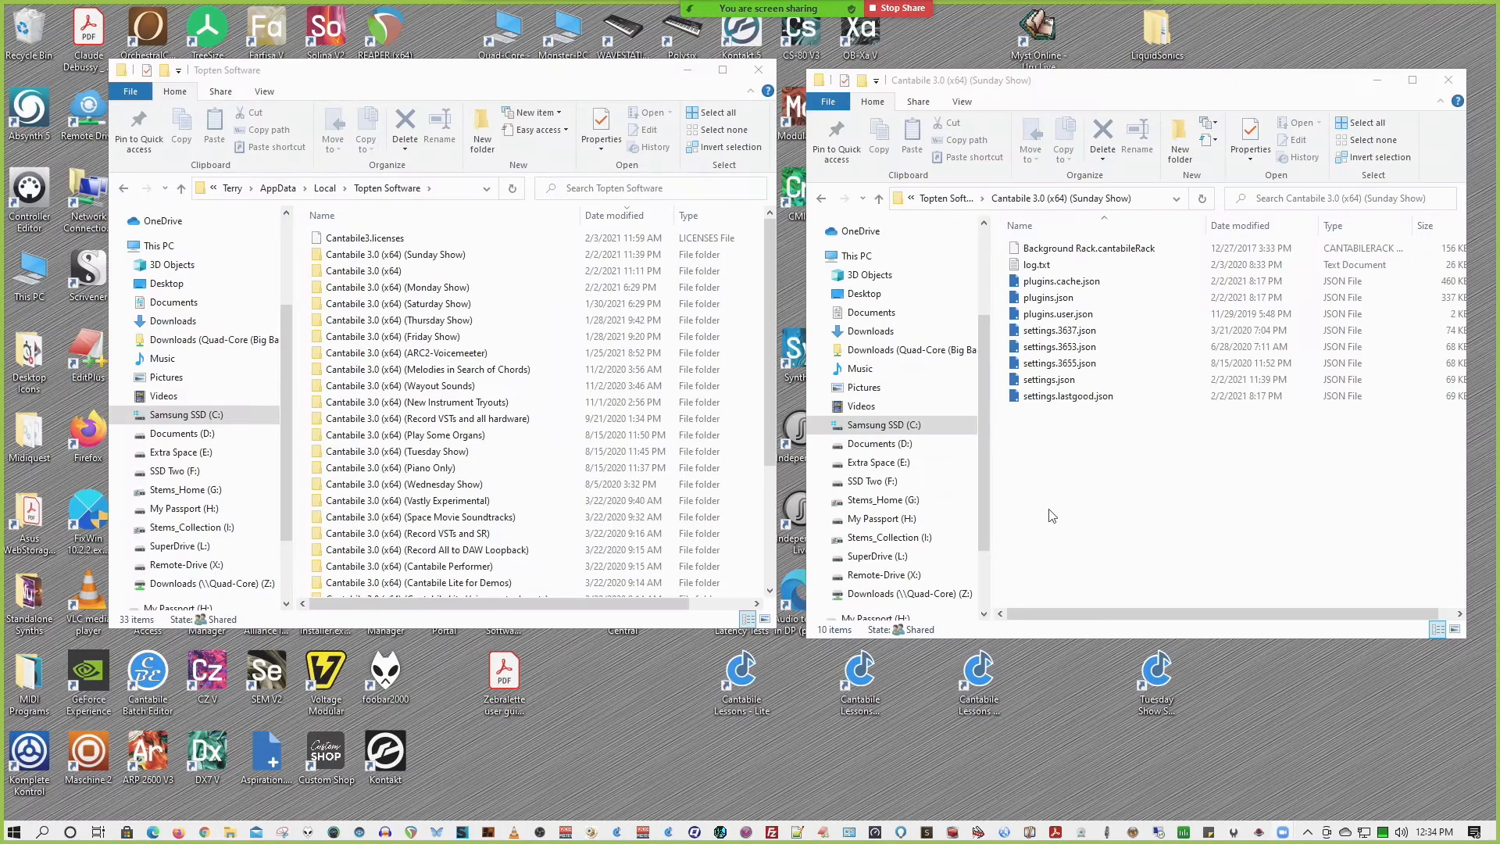
{"action": "left_click", "coordinate": [983, 707]}
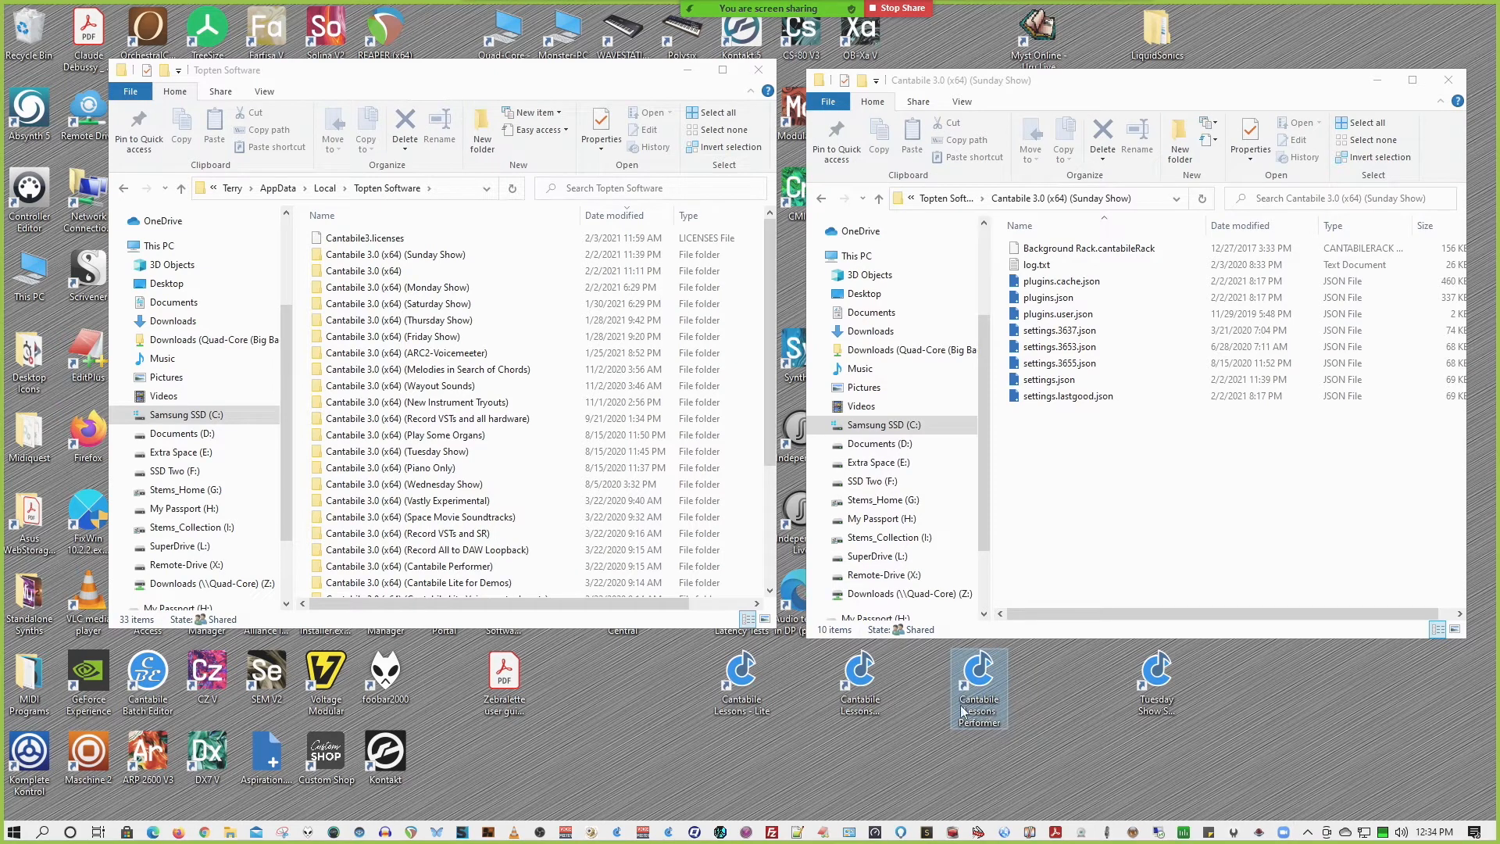
{"action": "left_click", "coordinate": [742, 694]}
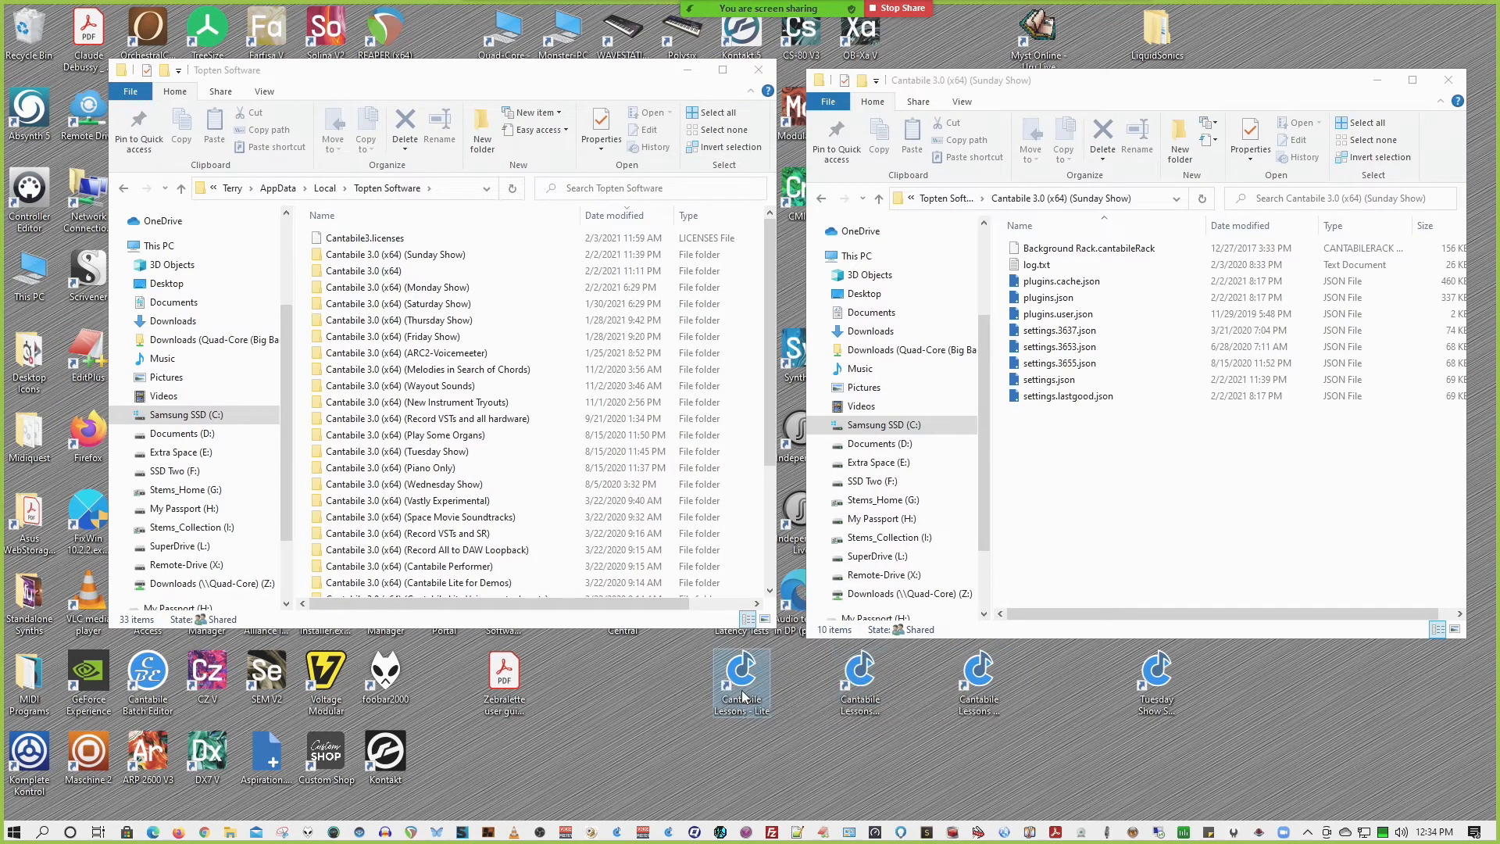
{"action": "right_click", "coordinate": [976, 699]}
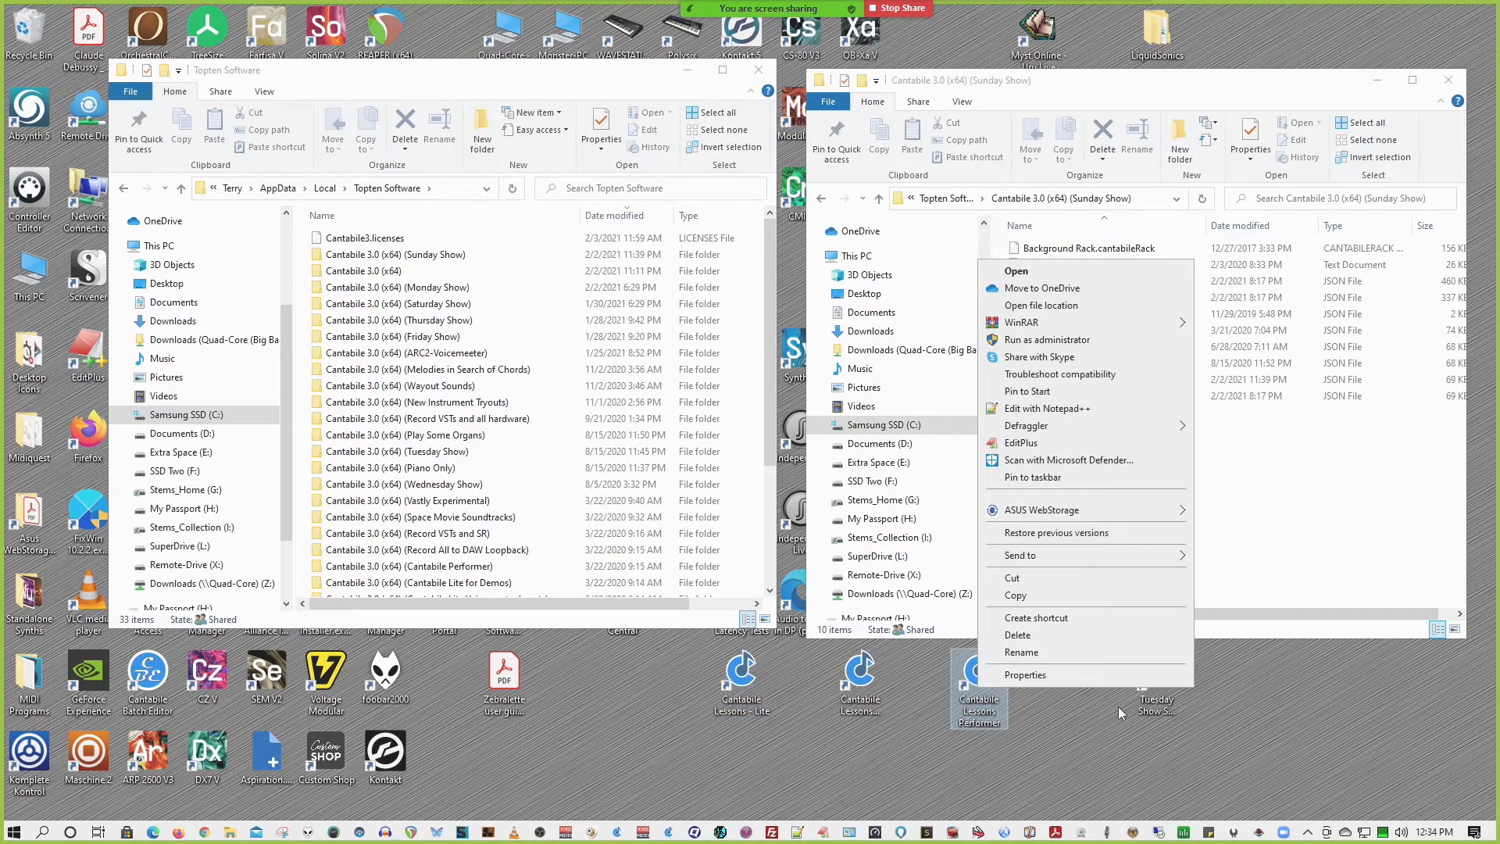
{"action": "left_click", "coordinate": [1059, 677]}
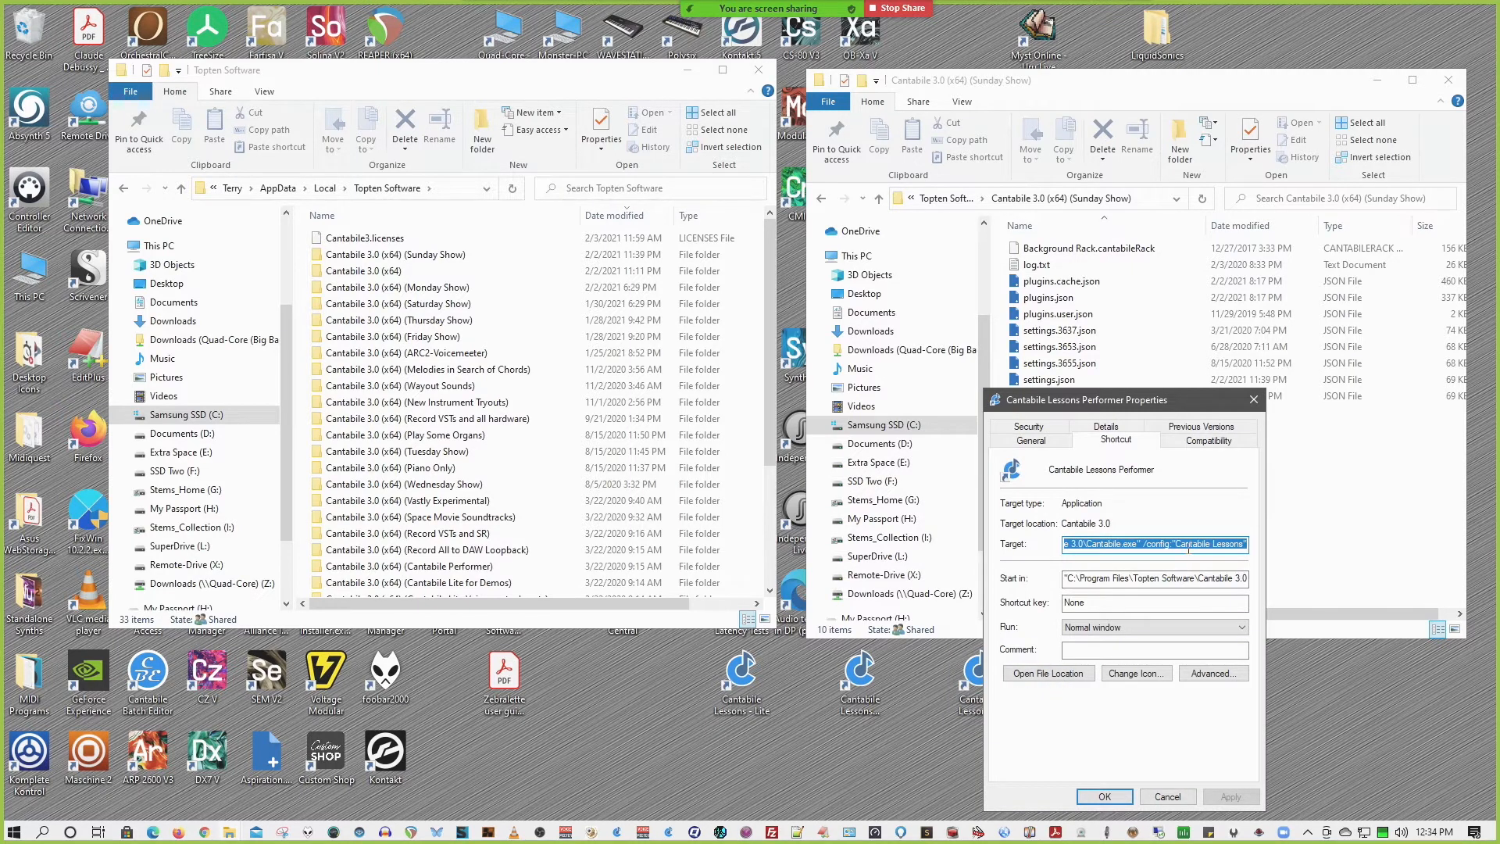
{"action": "left_click", "coordinate": [1221, 544]}
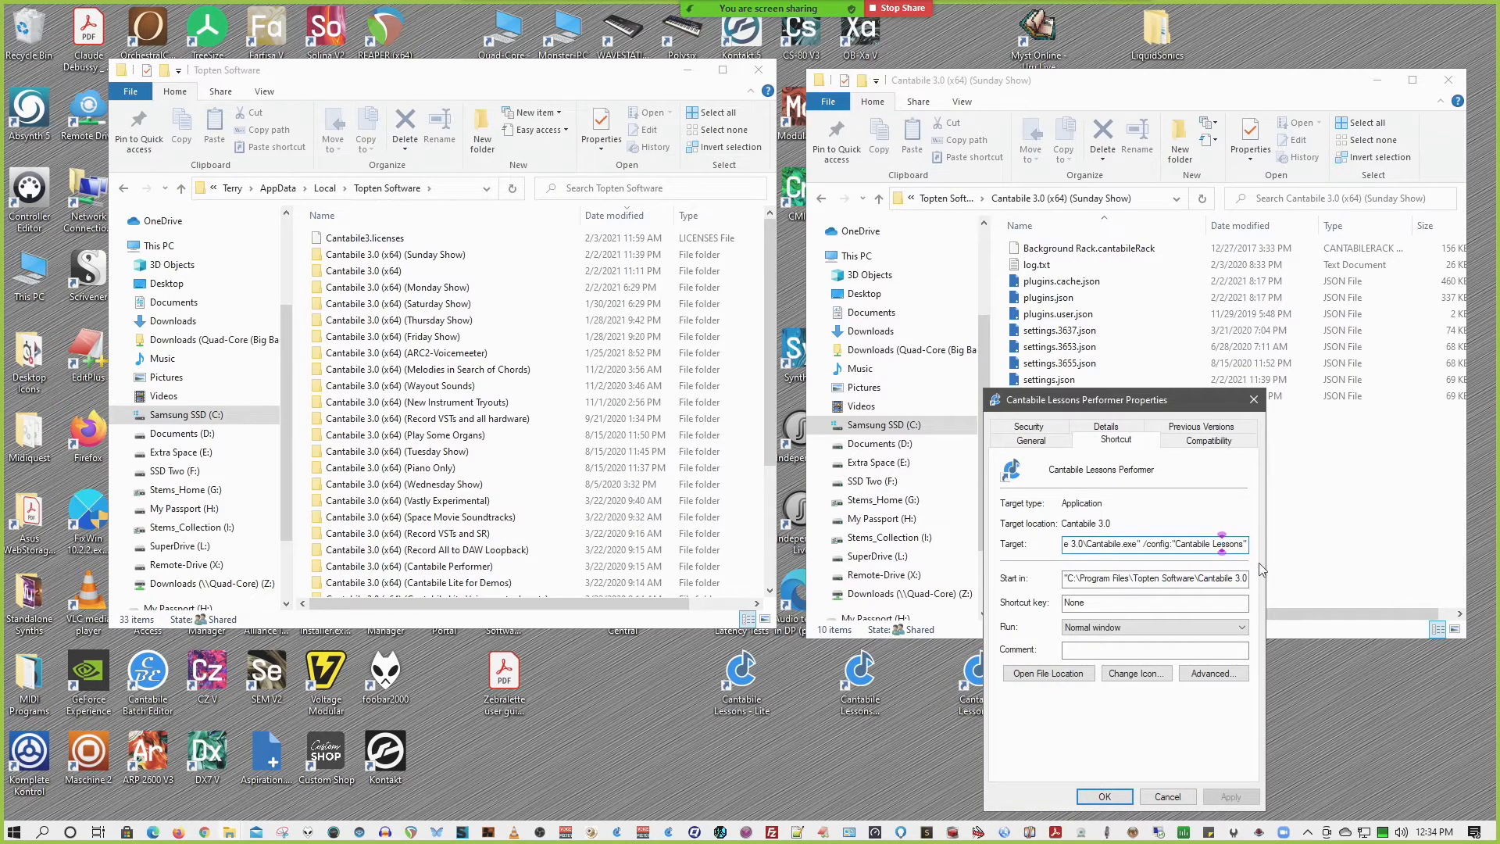
{"action": "key", "text": "Left"}
{"action": "key", "text": "Left"}
{"action": "type", "text": "Performer"}
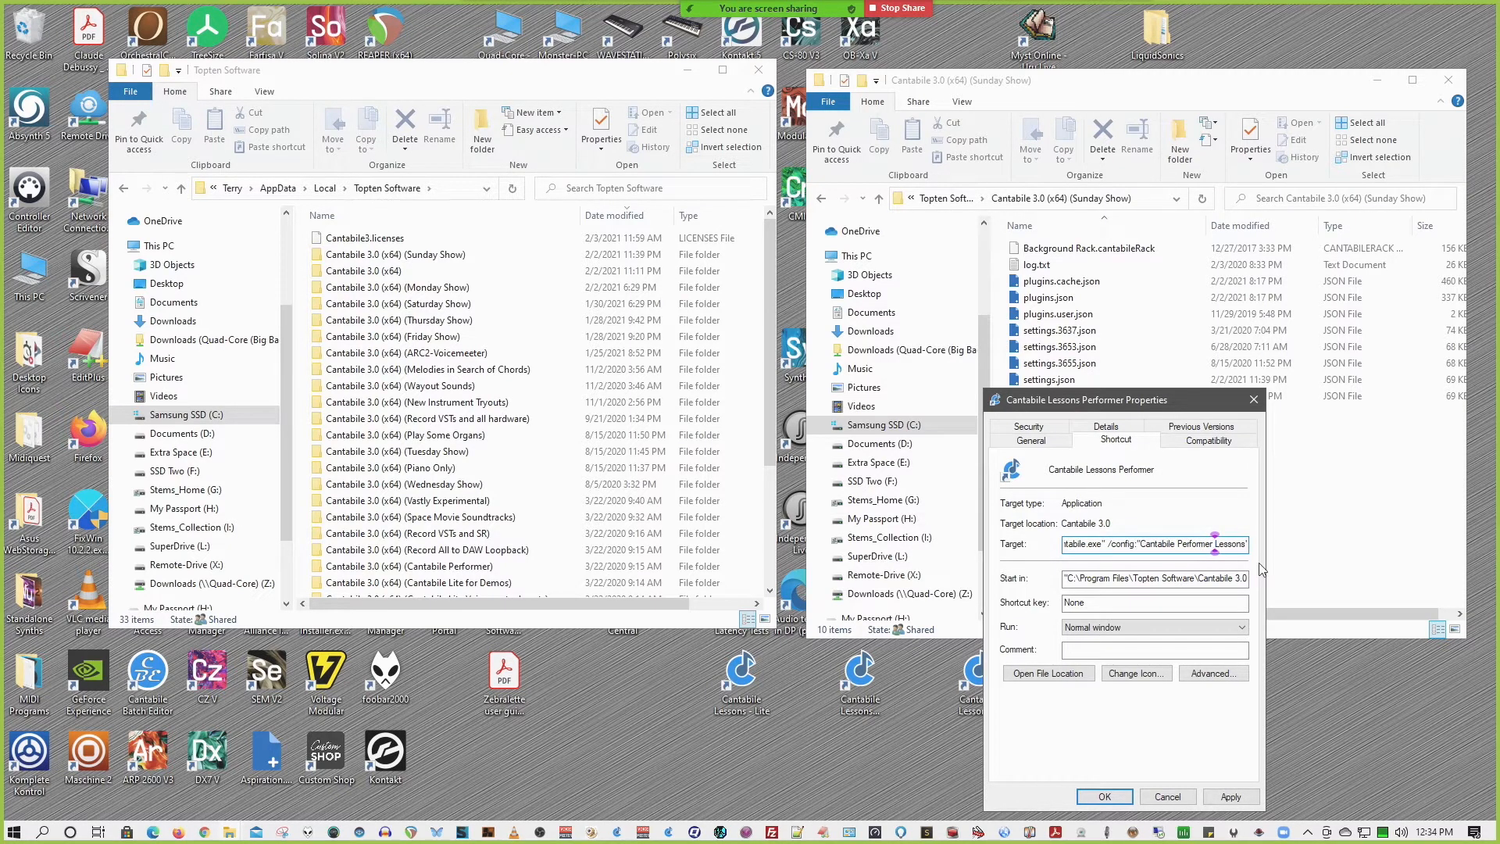
{"action": "left_click_drag", "start_coordinate": [1130, 400], "coordinate": [711, 250]}
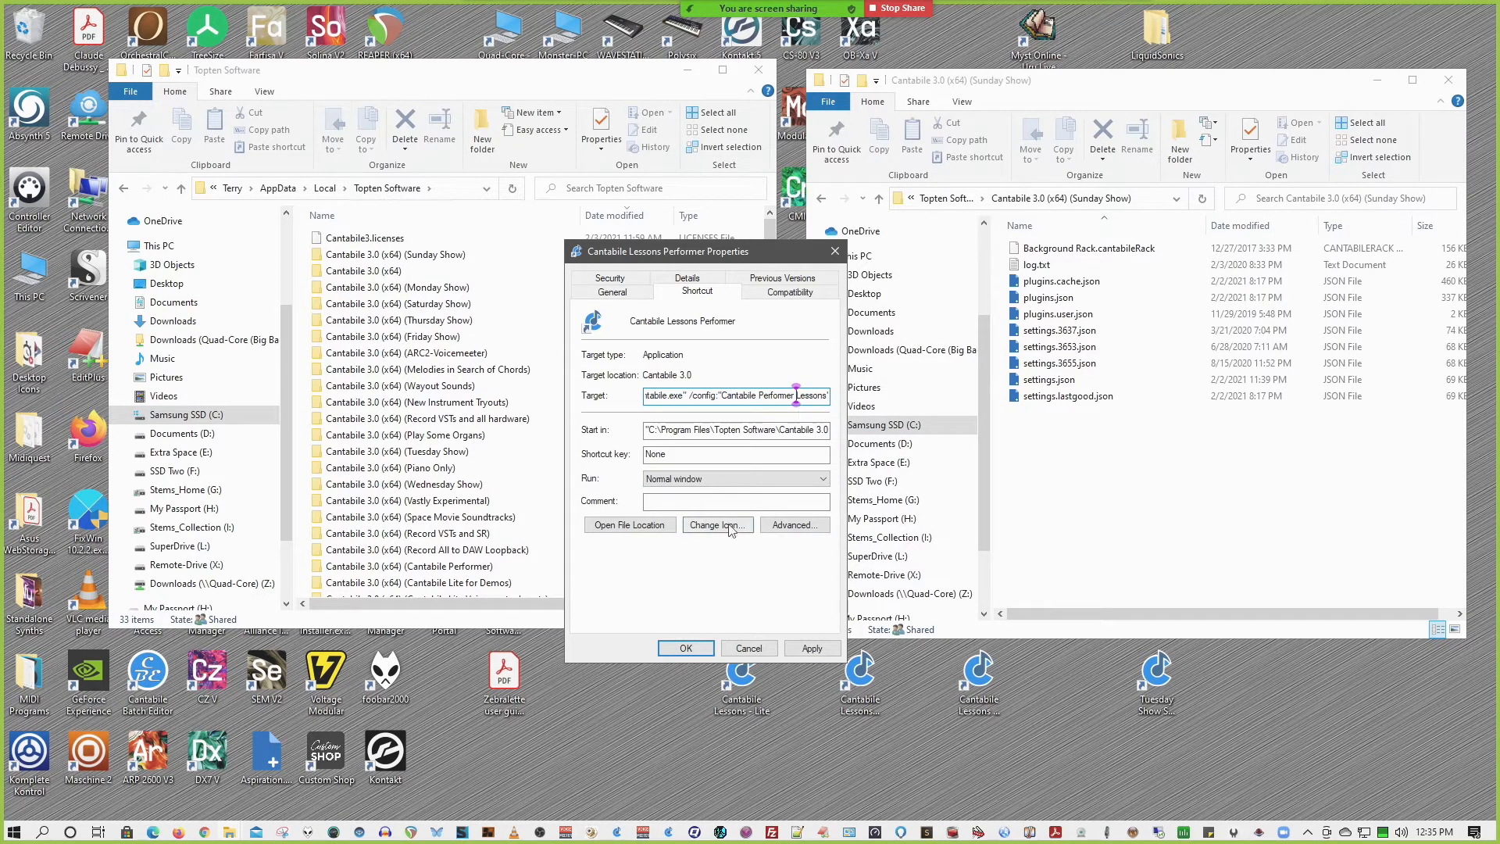
{"action": "left_click", "coordinate": [814, 649]}
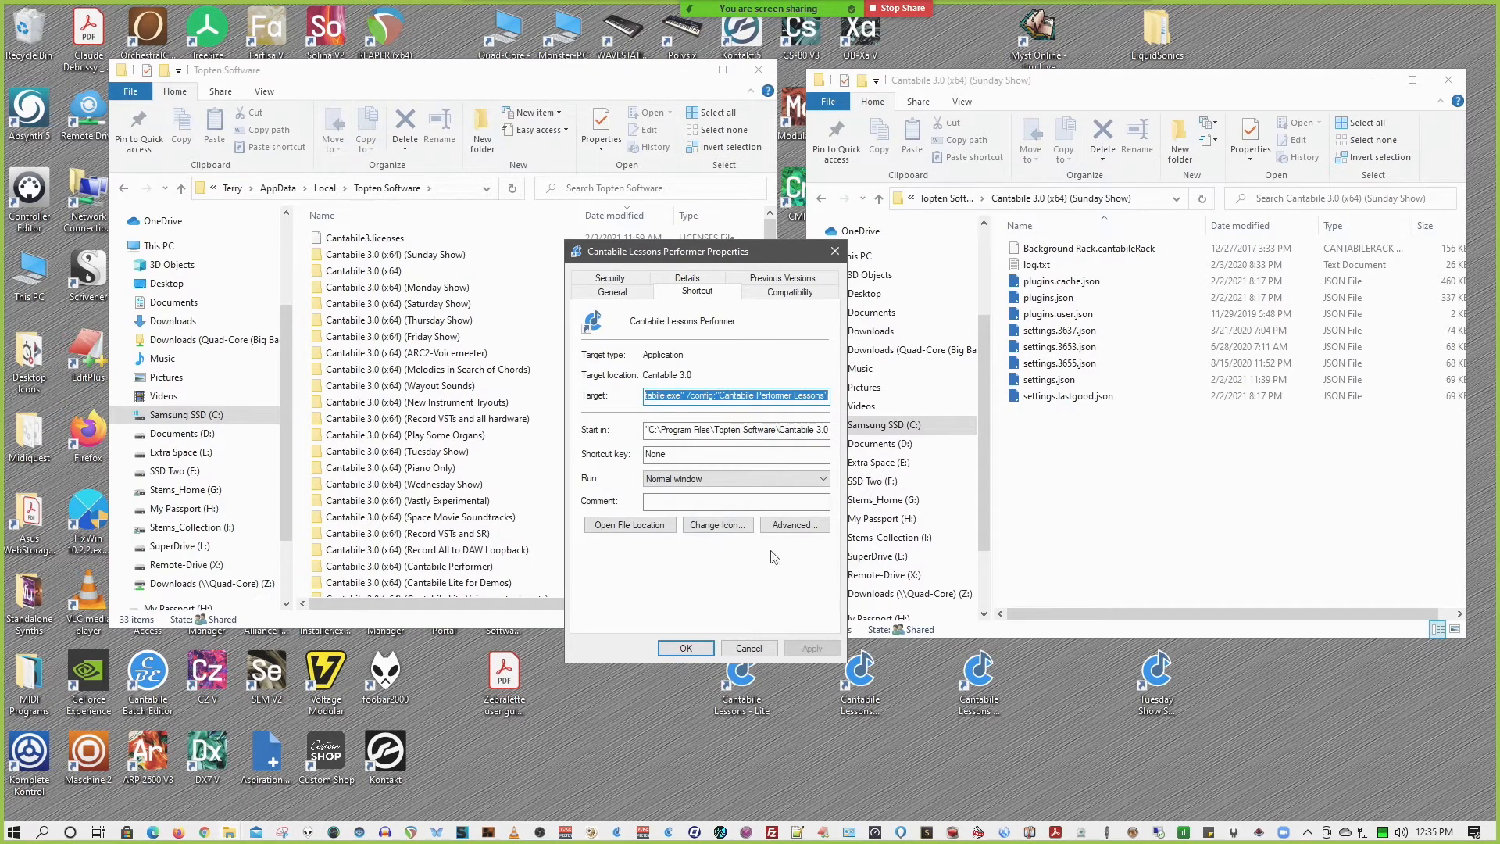
View the Topten Software folder and its Cantabile 3.0 (x64) (Sunday Show) subfolder, and close the Performer shortcut's properties.
{"action": "left_click", "coordinate": [950, 200]}
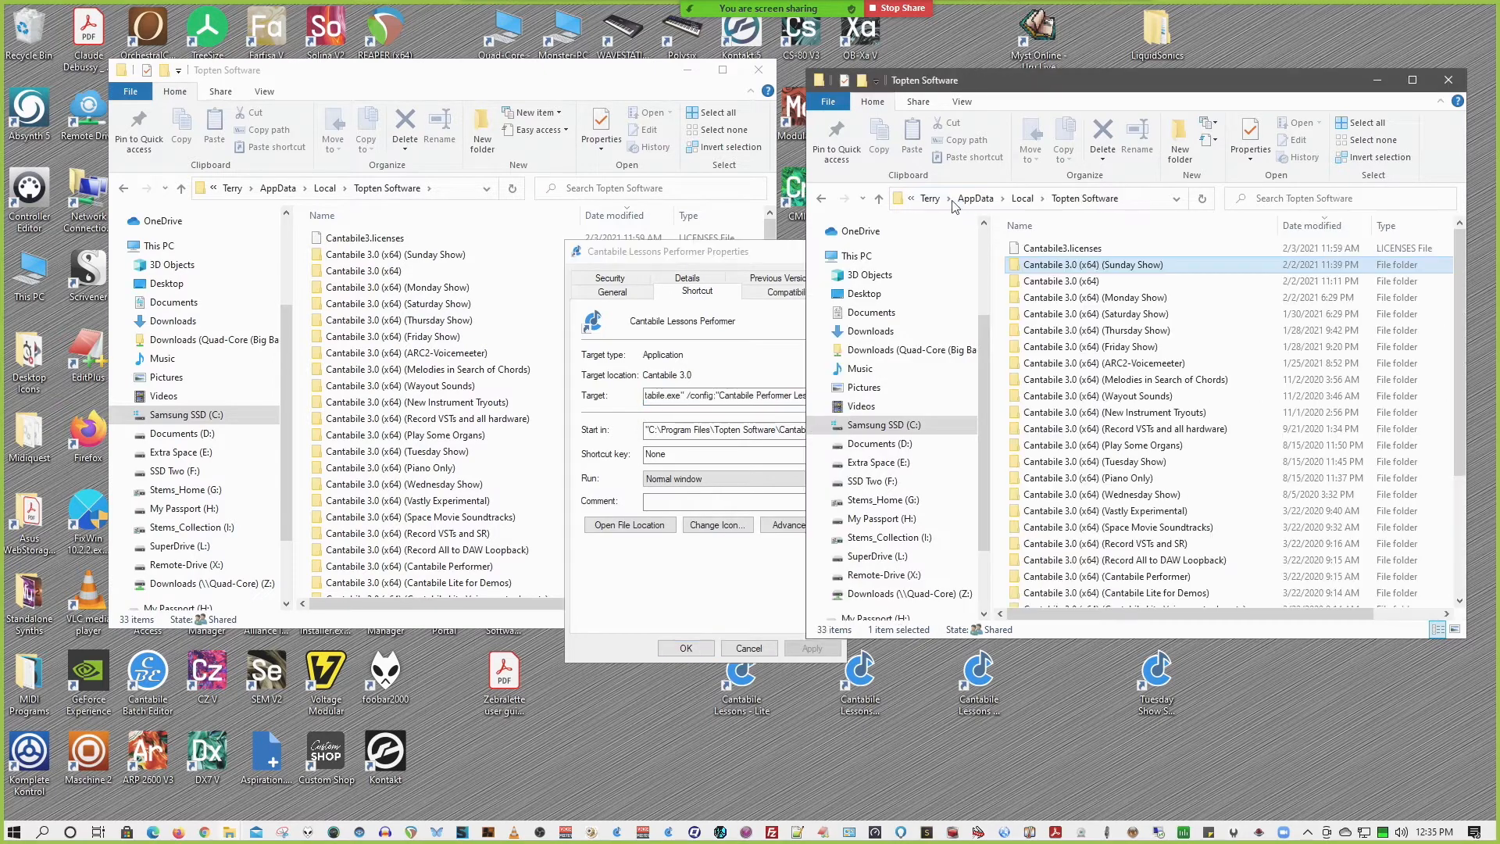
{"action": "double_click", "coordinate": [1111, 266]}
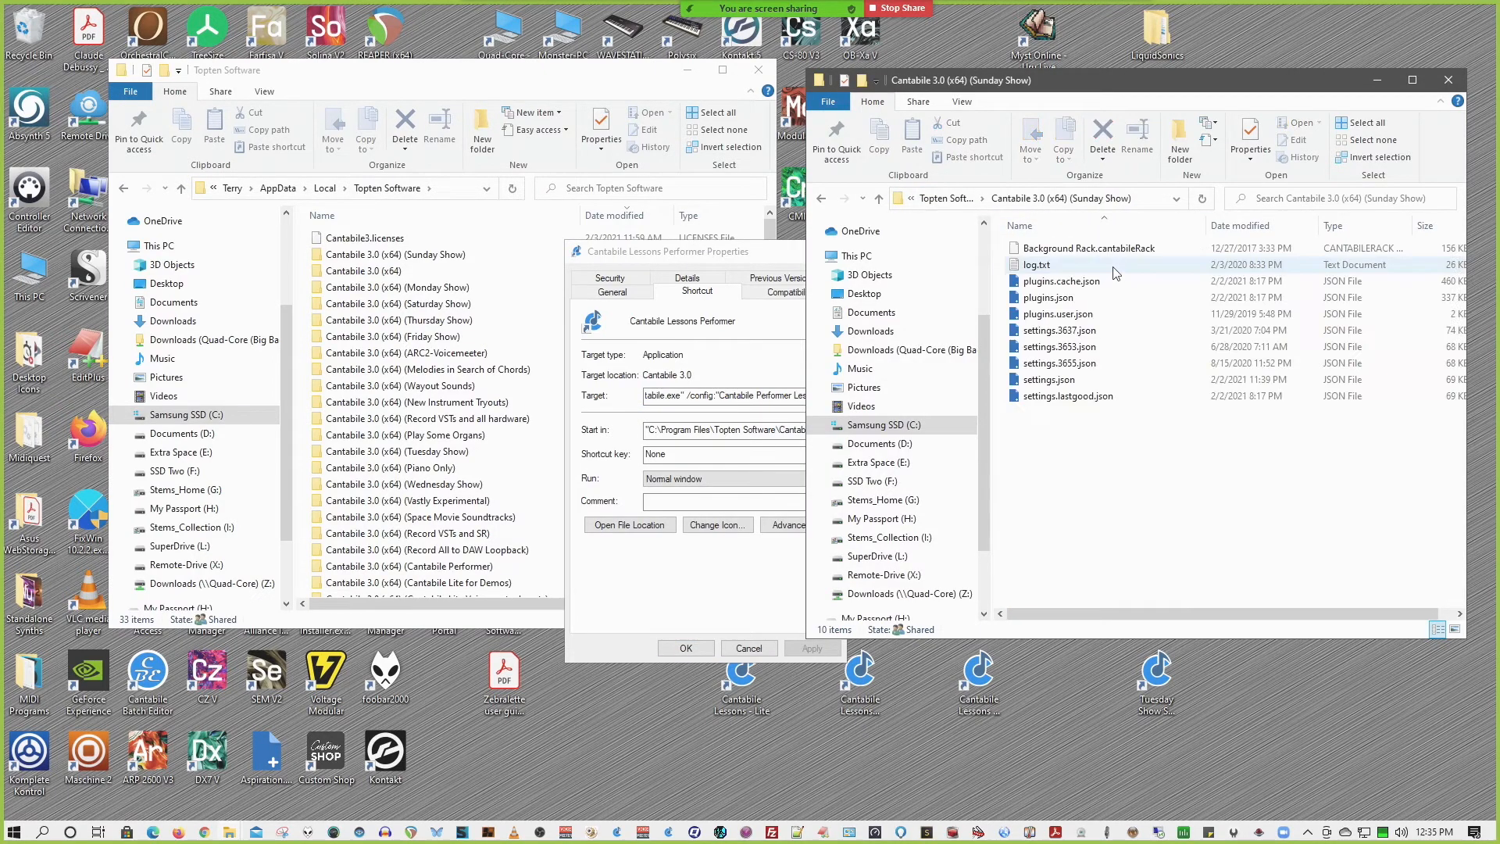
{"action": "left_click", "coordinate": [717, 587]}
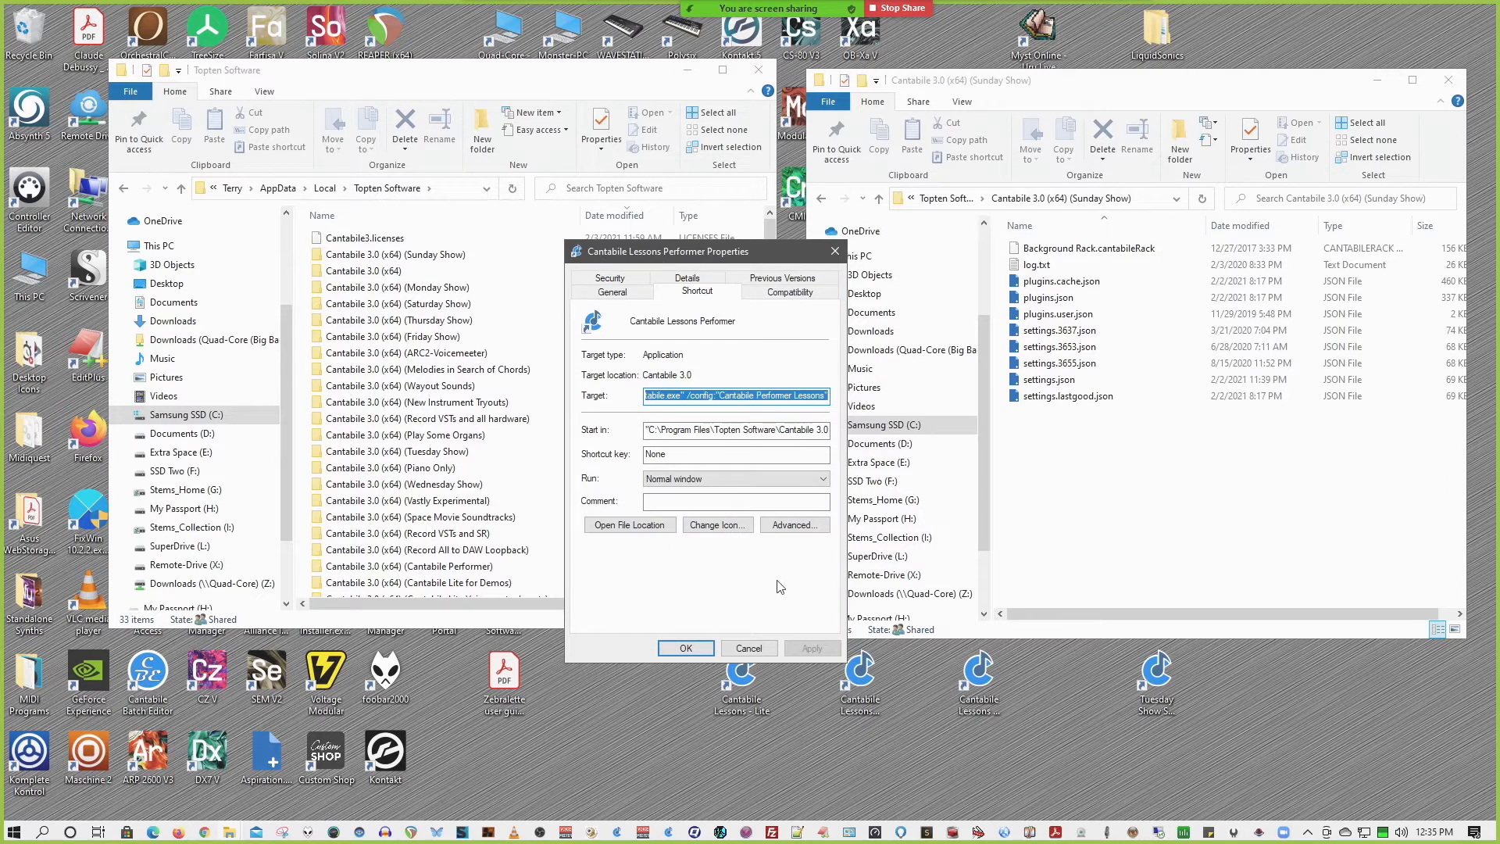
{"action": "left_click", "coordinate": [707, 649]}
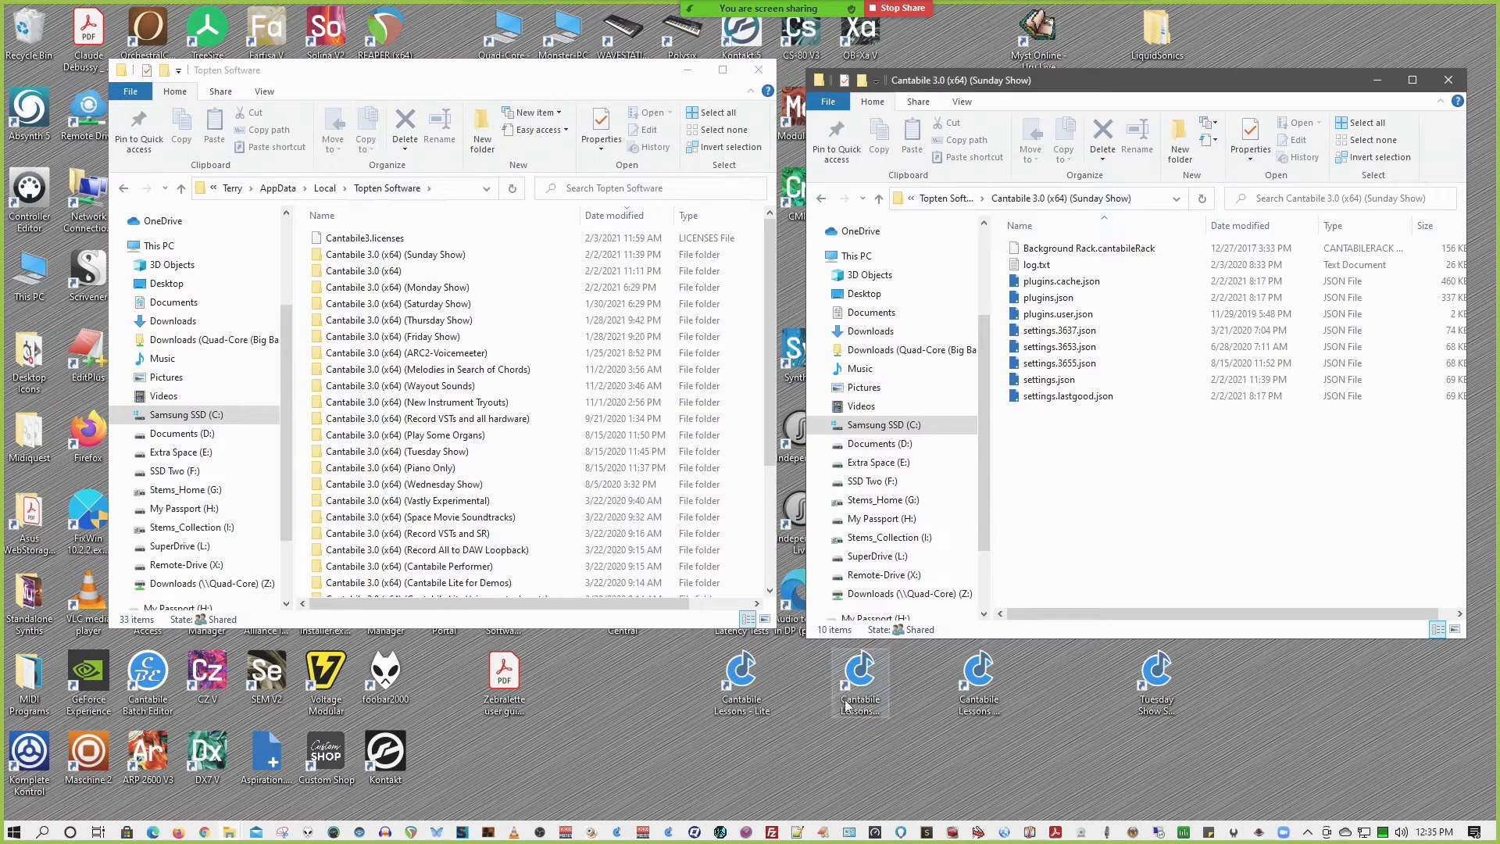
Insert "Solo" before "Lessons" in the /config name of the Cantabile Lessons - Solo shortcut's target and save it.
{"action": "right_click", "coordinate": [870, 712]}
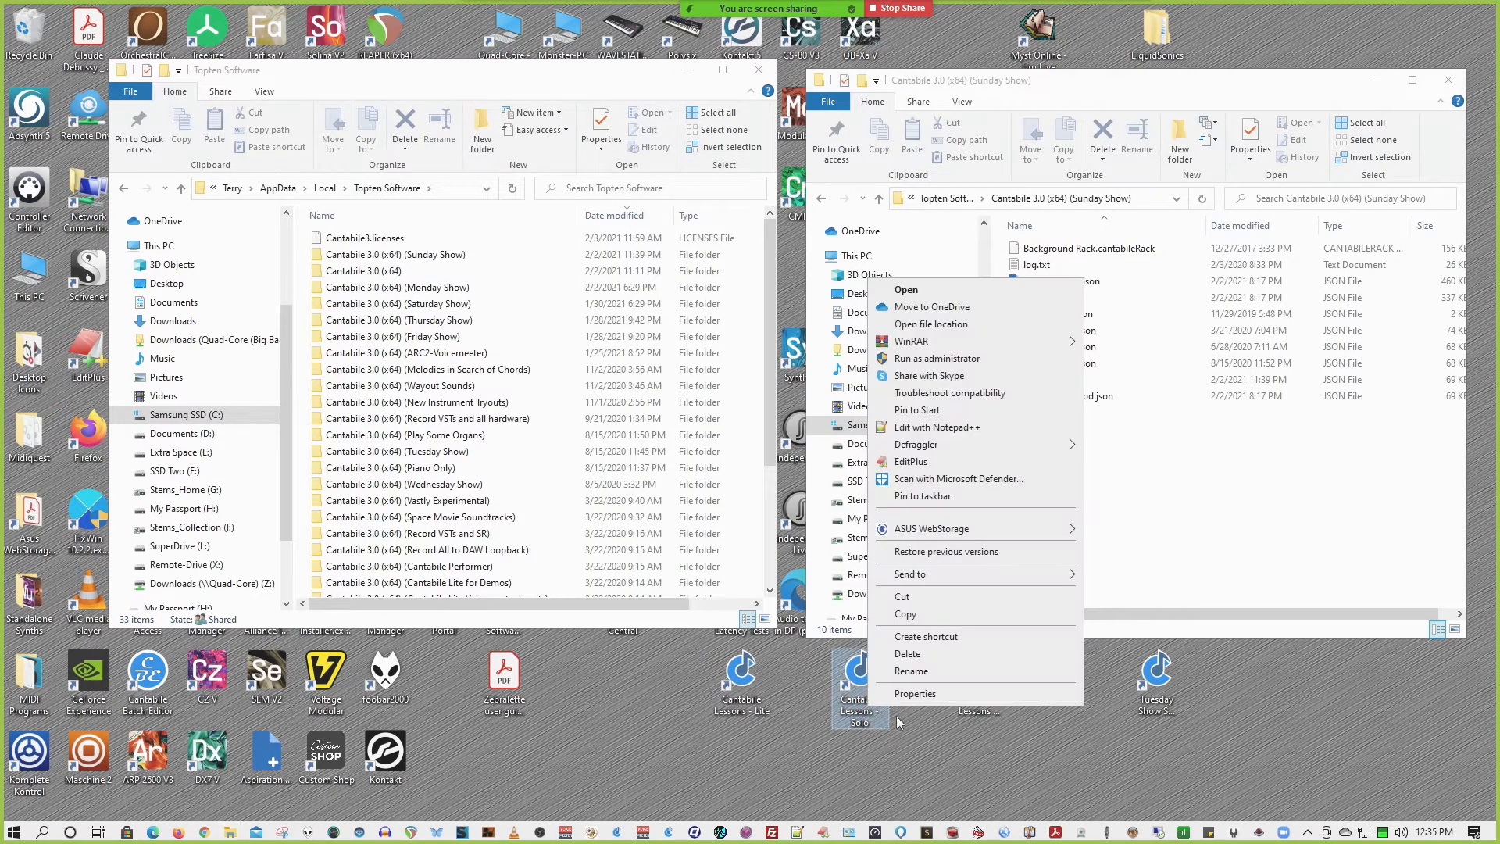
{"action": "left_click", "coordinate": [922, 696]}
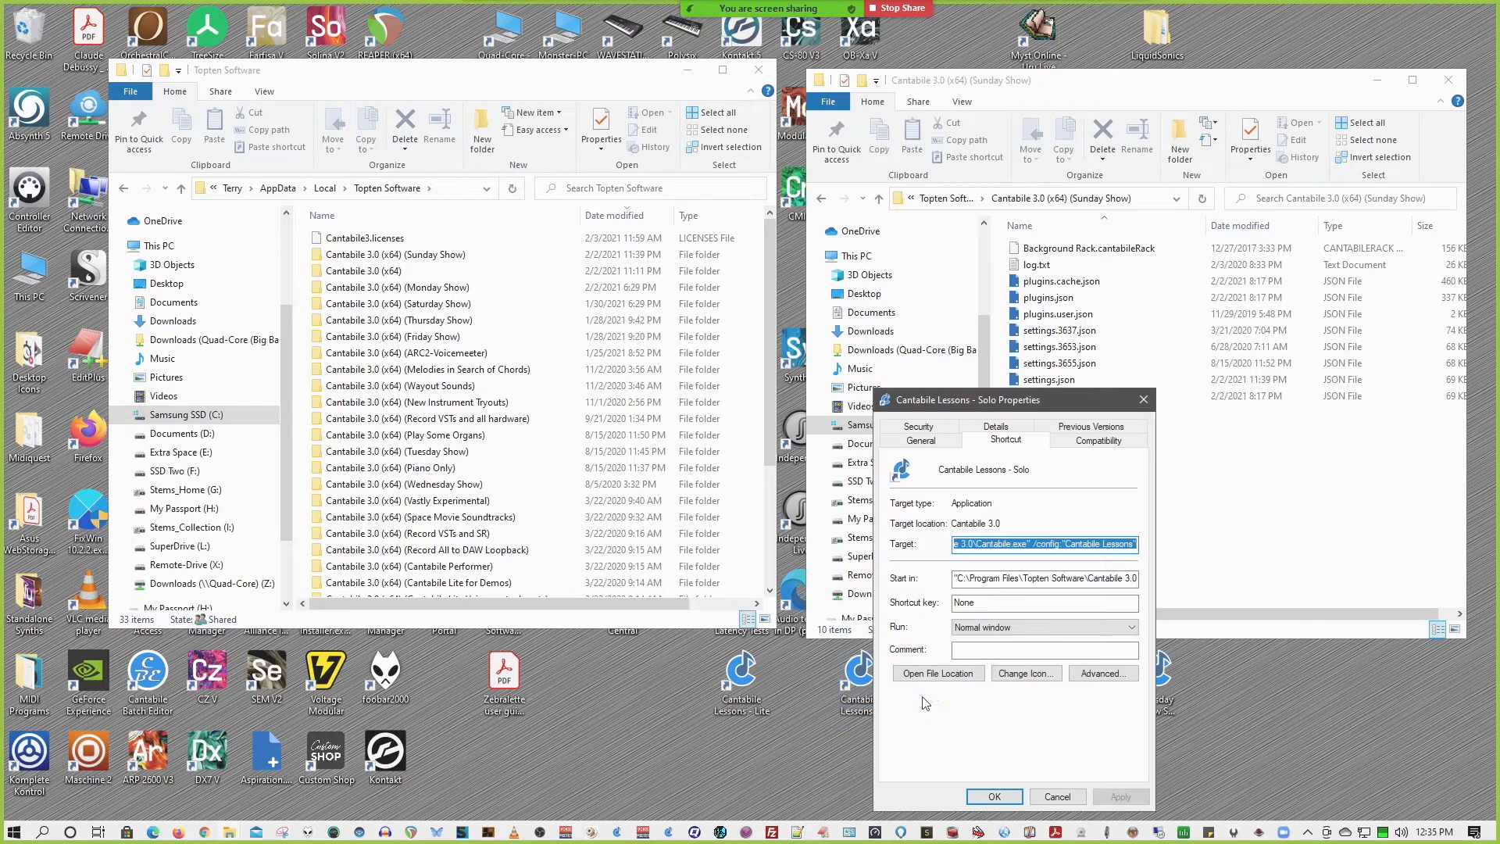
{"action": "left_click", "coordinate": [1101, 544]}
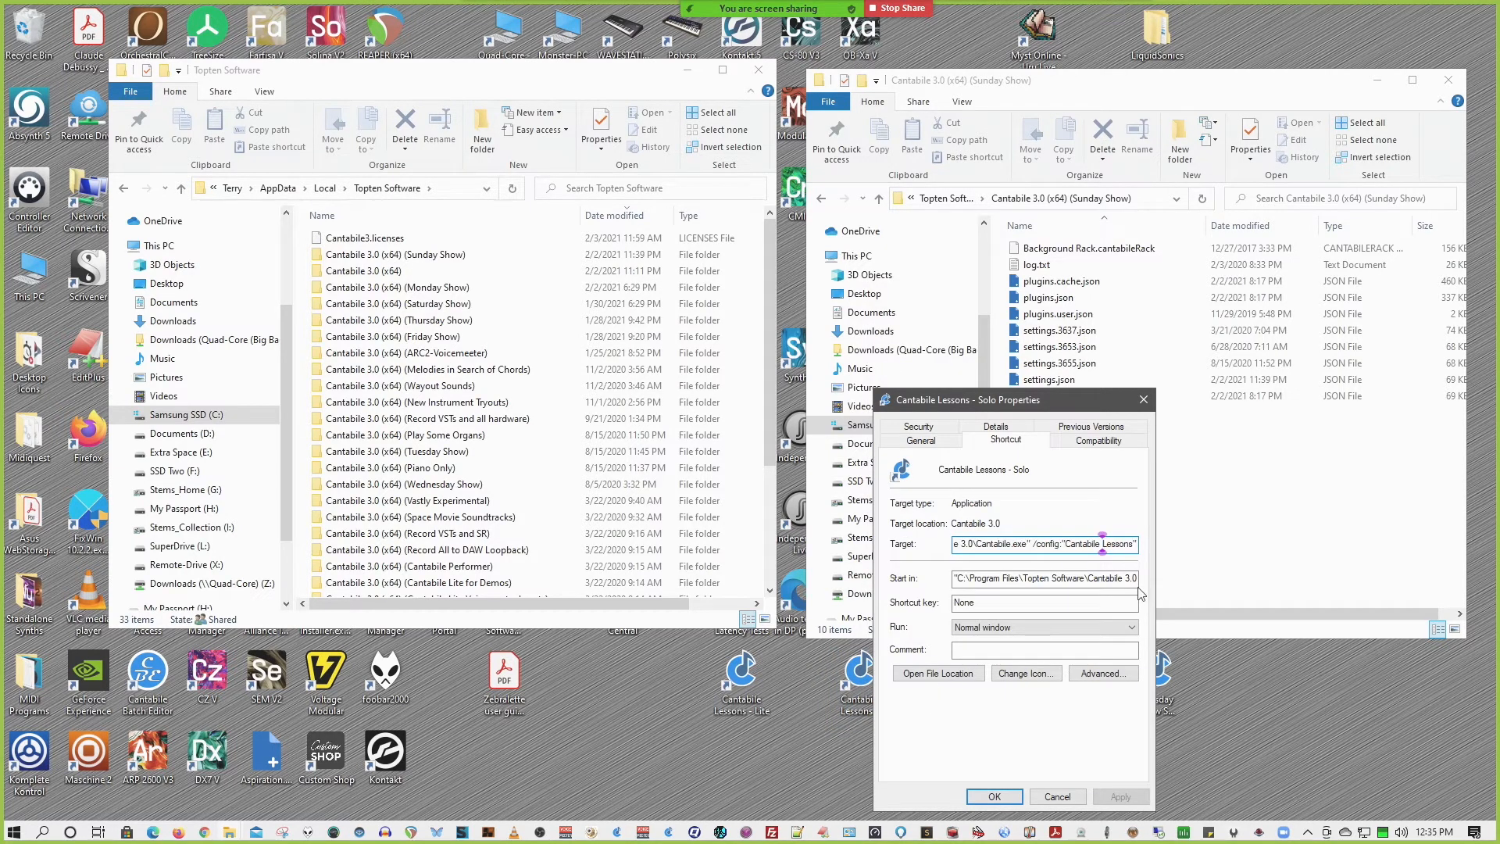
{"action": "type", "text": "Solo"}
{"action": "left_click", "coordinate": [1010, 800]}
Add the edition name between "Cantabile" and "Lessons" in the /config name of the Cantabile Lessons - Lite shortcut's target.
{"action": "left_click", "coordinate": [740, 703]}
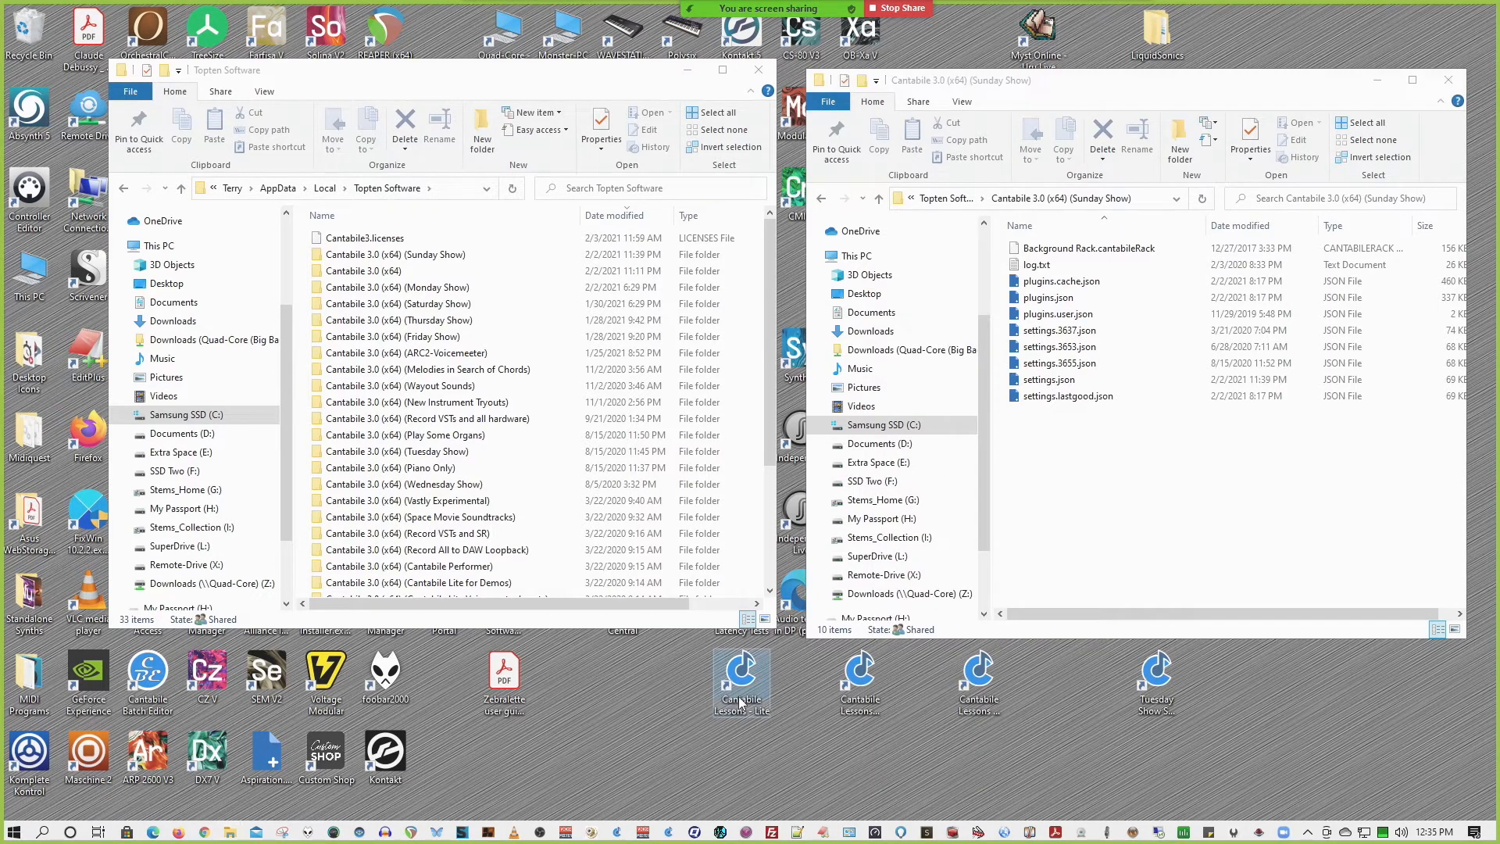
{"action": "right_click", "coordinate": [740, 703]}
{"action": "left_click", "coordinate": [766, 689]}
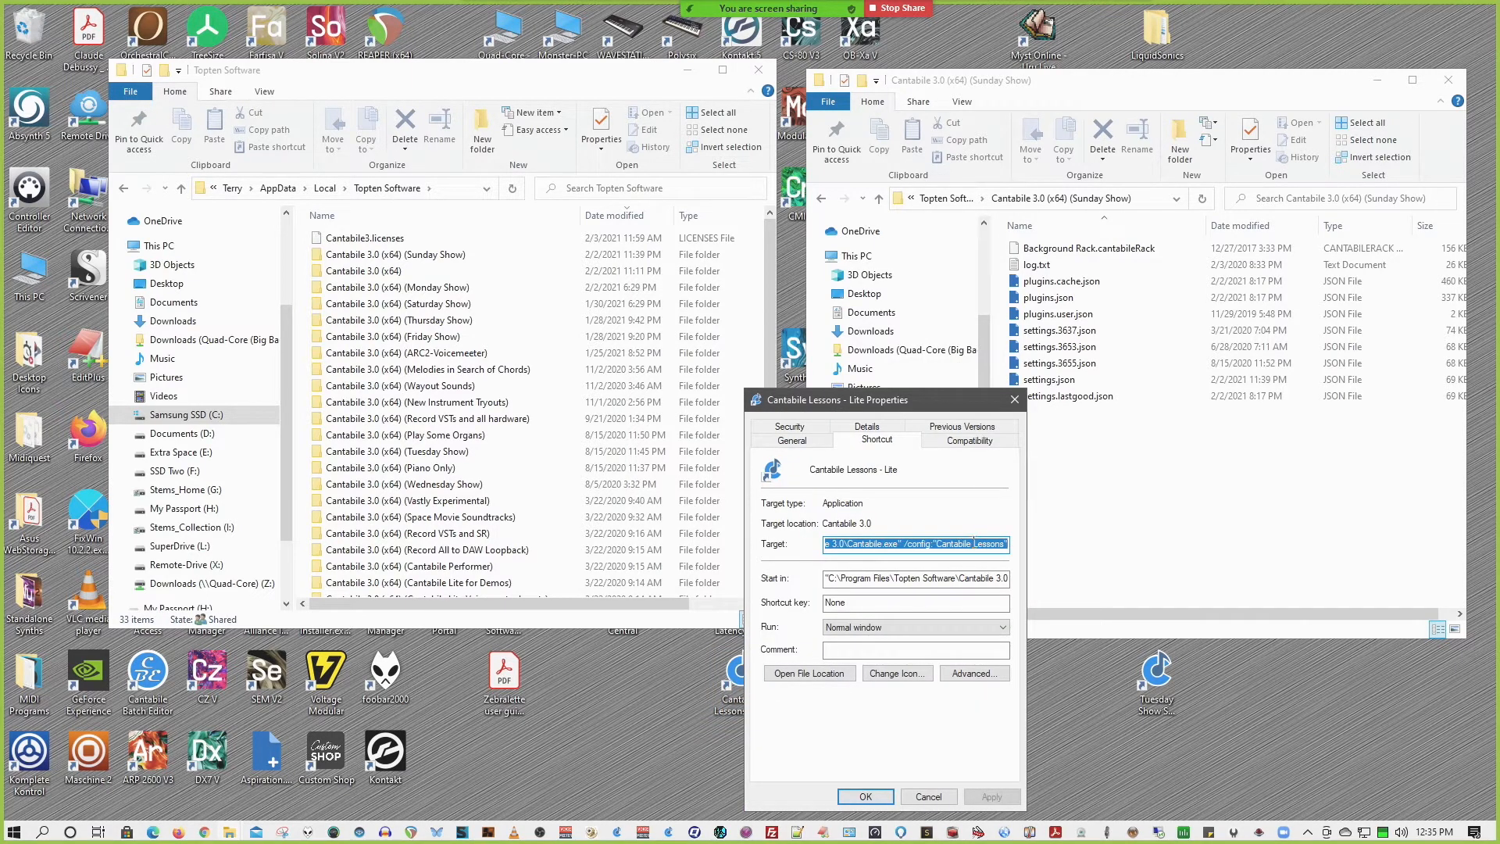
{"action": "left_click", "coordinate": [971, 544]}
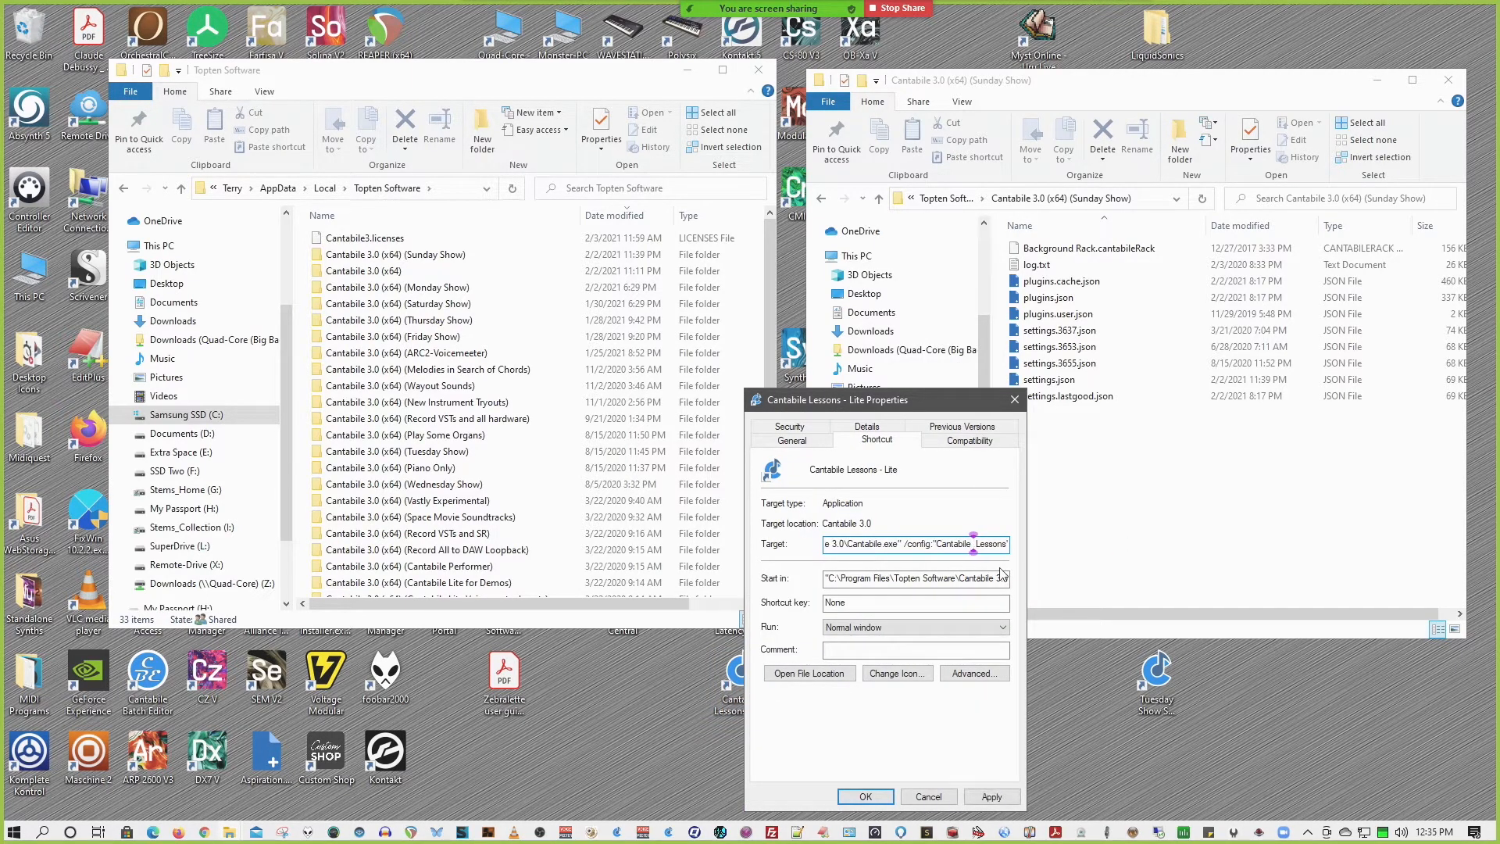
{"action": "key", "text": "Return"}
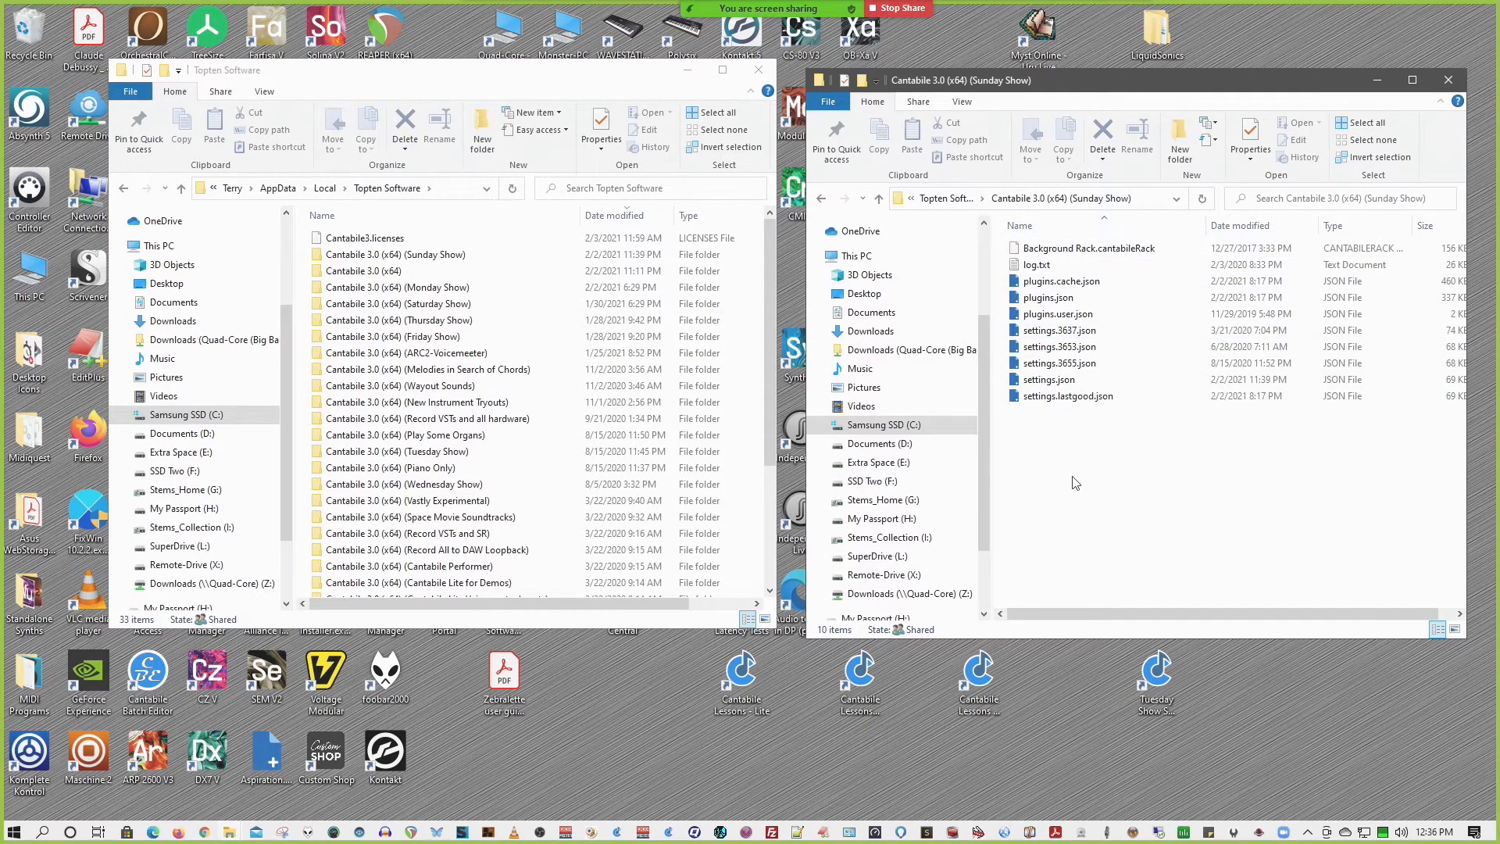
Point out the plugins.json and settings.json files in the Sunday Show configuration folder.
{"action": "left_click", "coordinate": [1062, 256]}
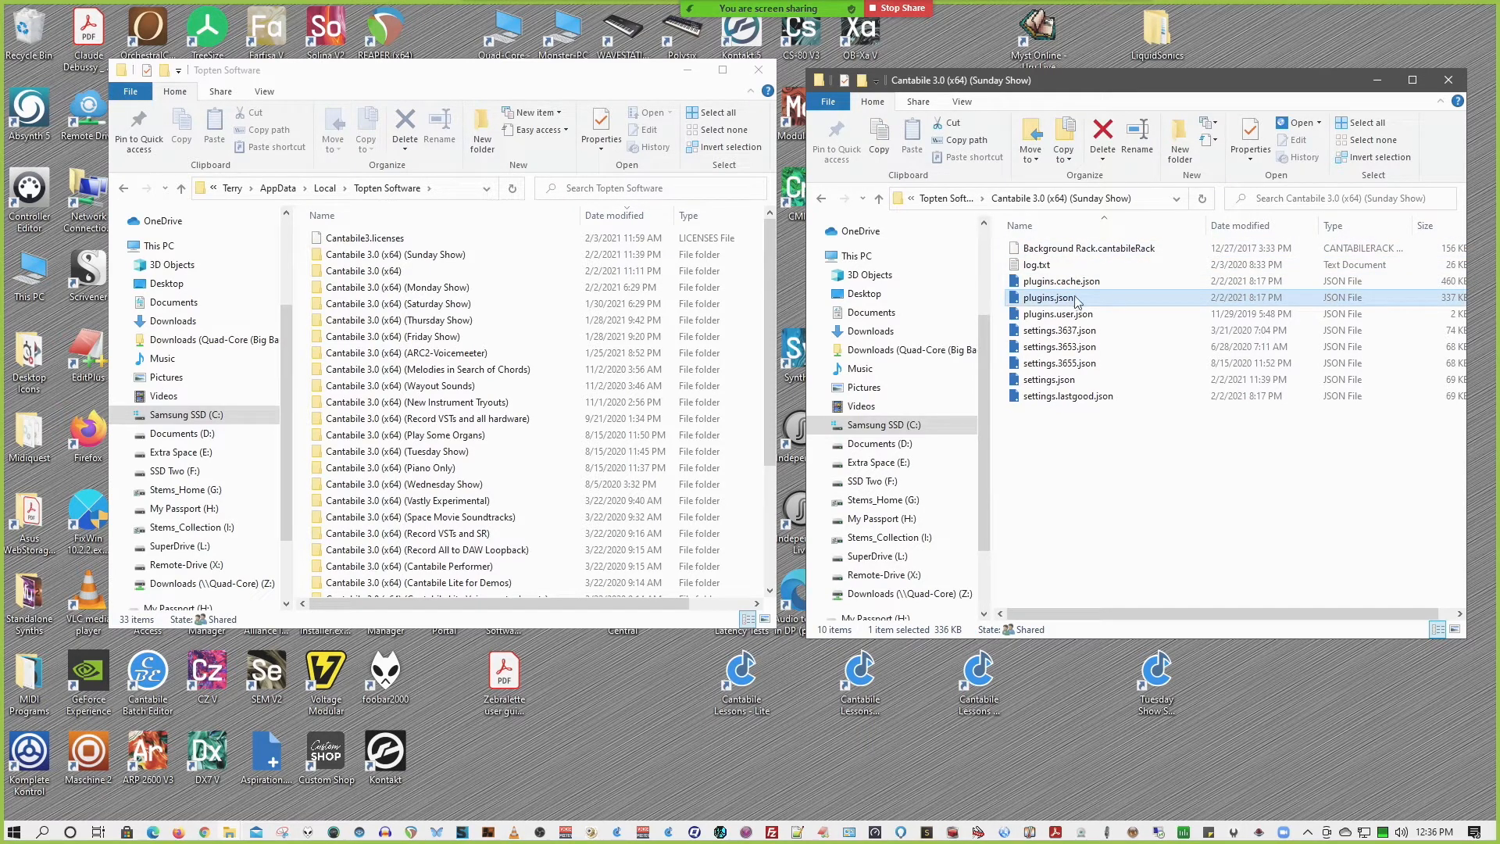
{"action": "key", "text": "Up"}
{"action": "left_click", "coordinate": [1070, 305]}
{"action": "left_click", "coordinate": [1063, 383]}
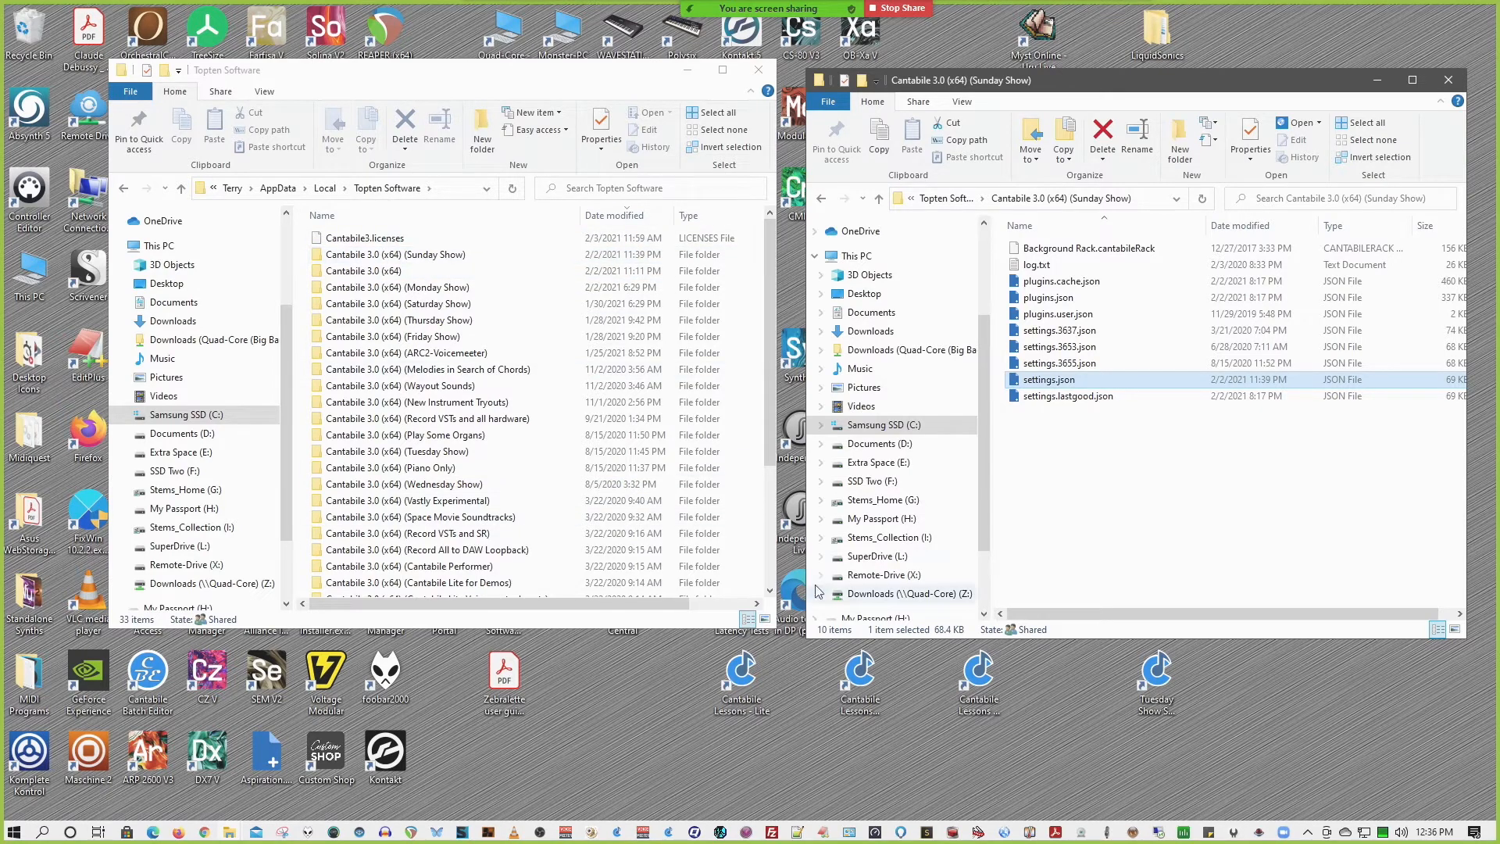
Launch the Performer lessons shortcut and use the Cantabile 3 Performer license to reach the Getting Started wizard.
{"action": "left_click", "coordinate": [978, 673]}
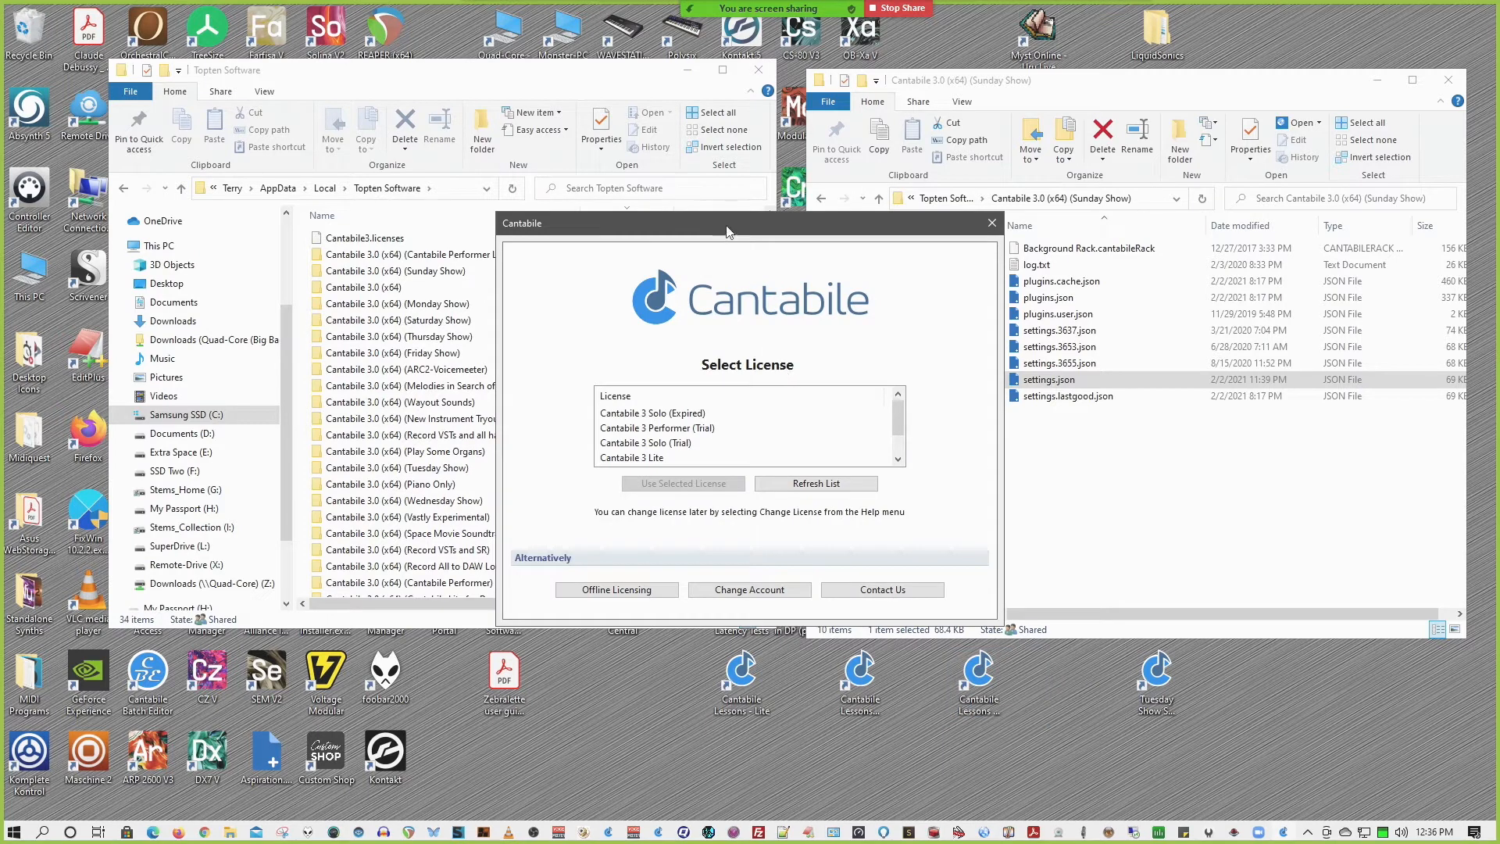
{"action": "scroll", "coordinate": [674, 443], "scroll_direction": "down", "scroll_amount": 1}
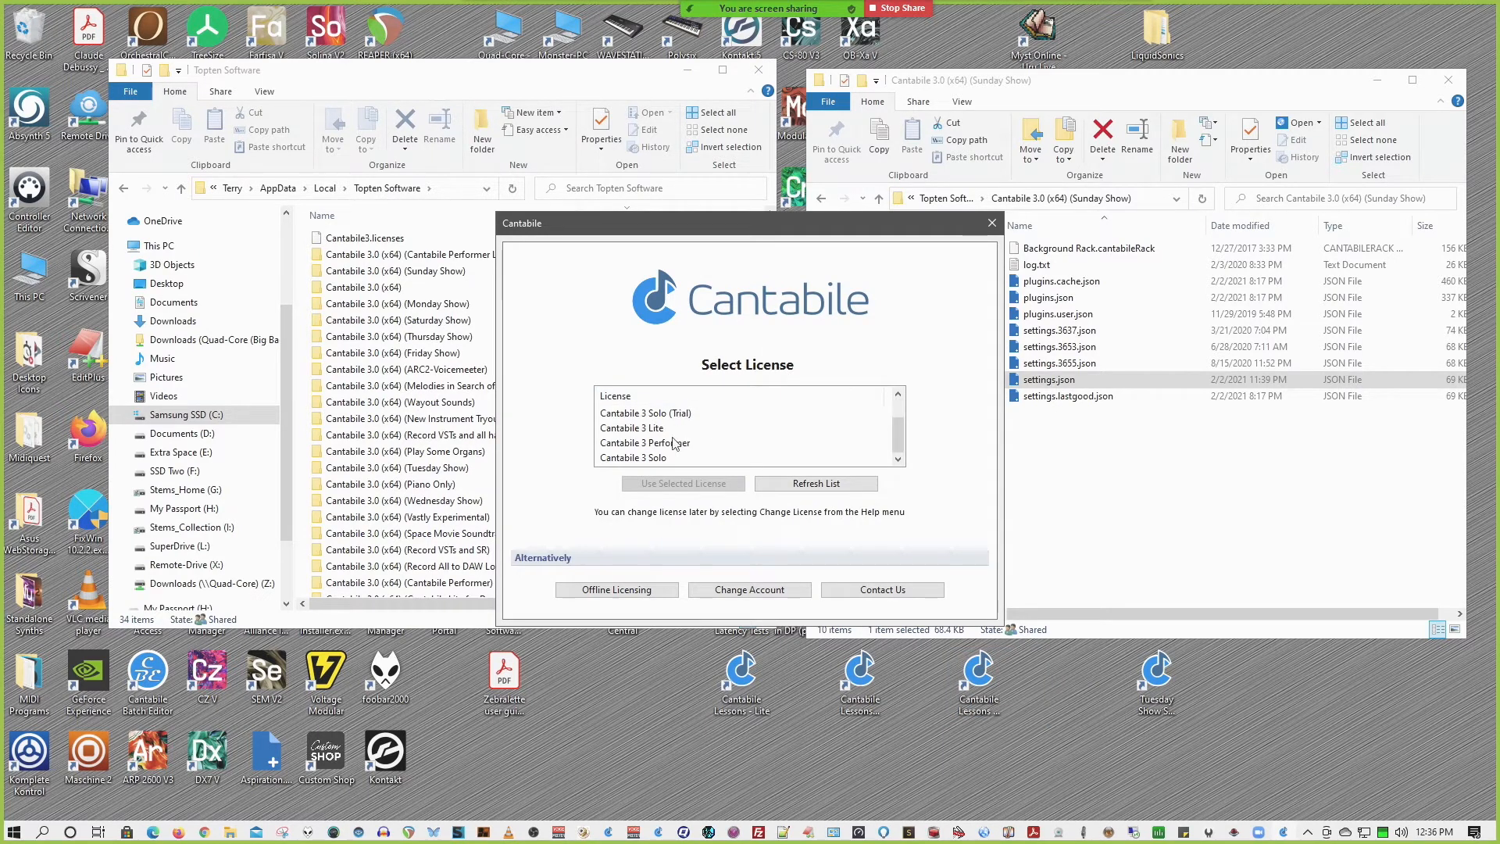
{"action": "left_click", "coordinate": [673, 442]}
{"action": "left_click", "coordinate": [684, 483]}
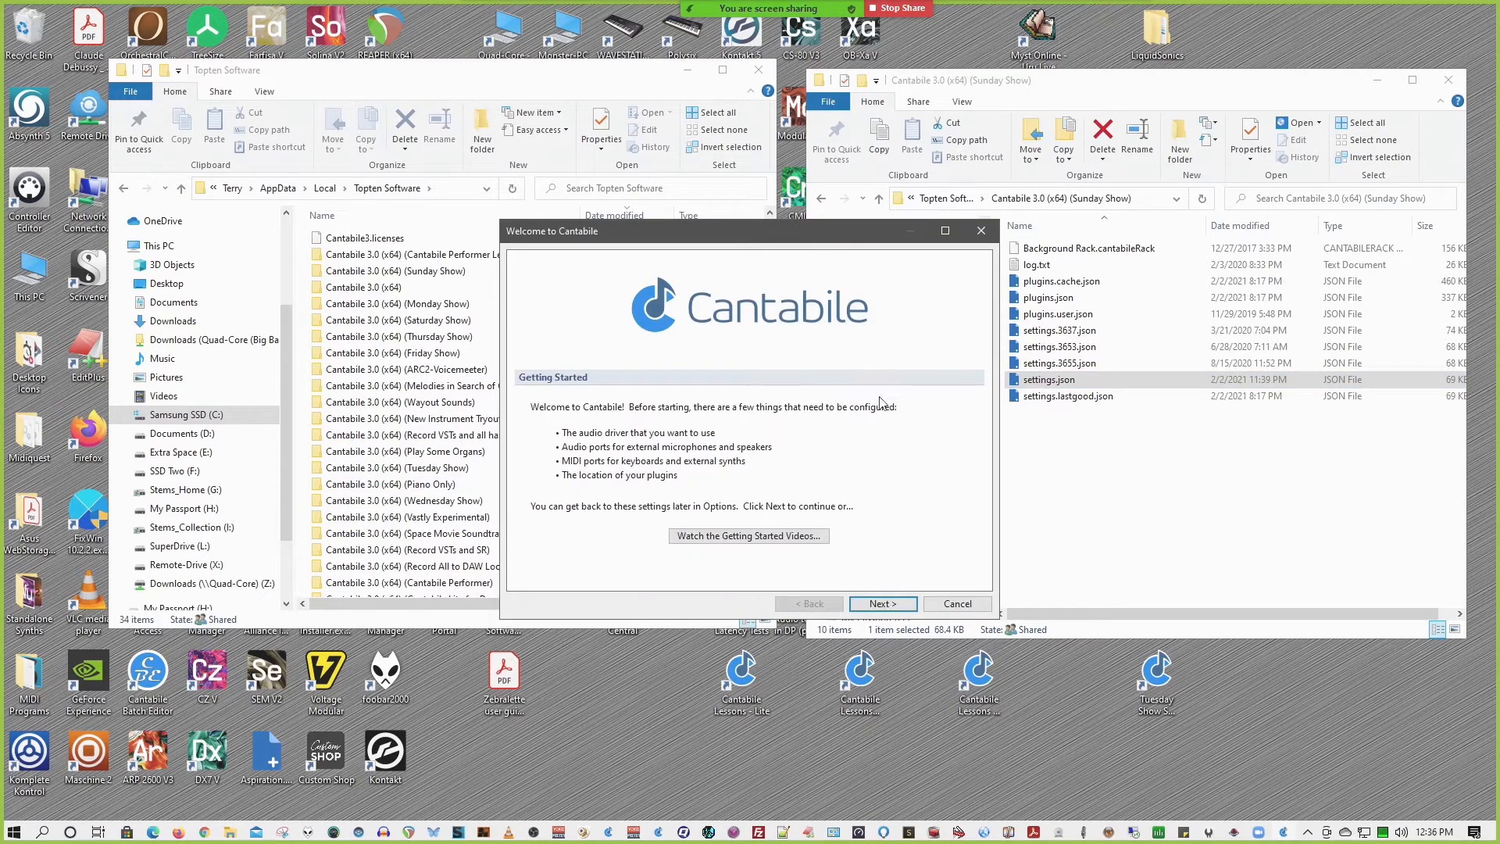
{"action": "left_click_drag", "start_coordinate": [755, 243], "coordinate": [998, 244]}
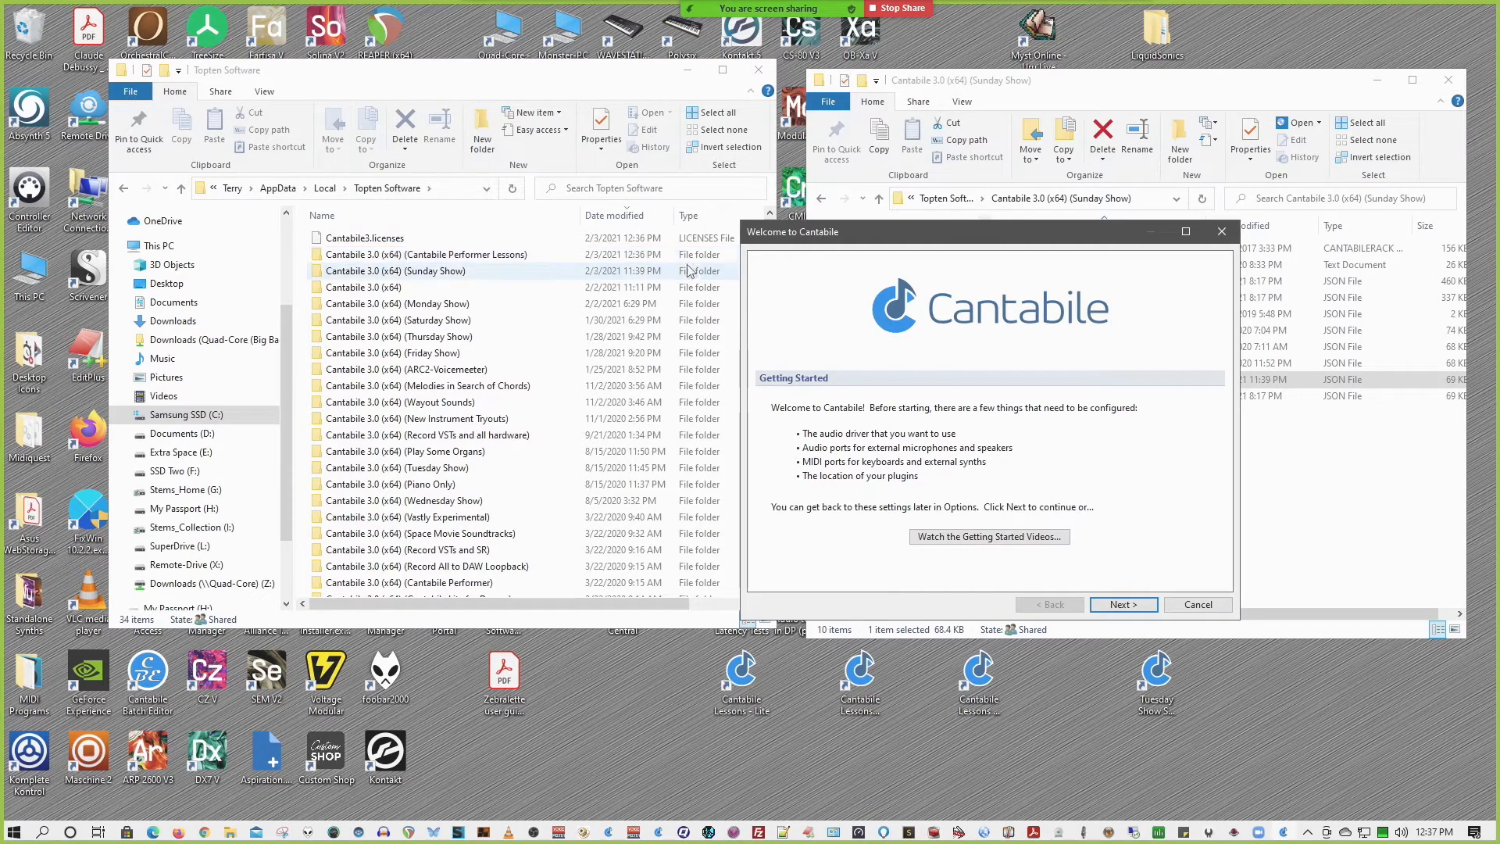
{"action": "left_click_drag", "start_coordinate": [867, 238], "coordinate": [569, 285]}
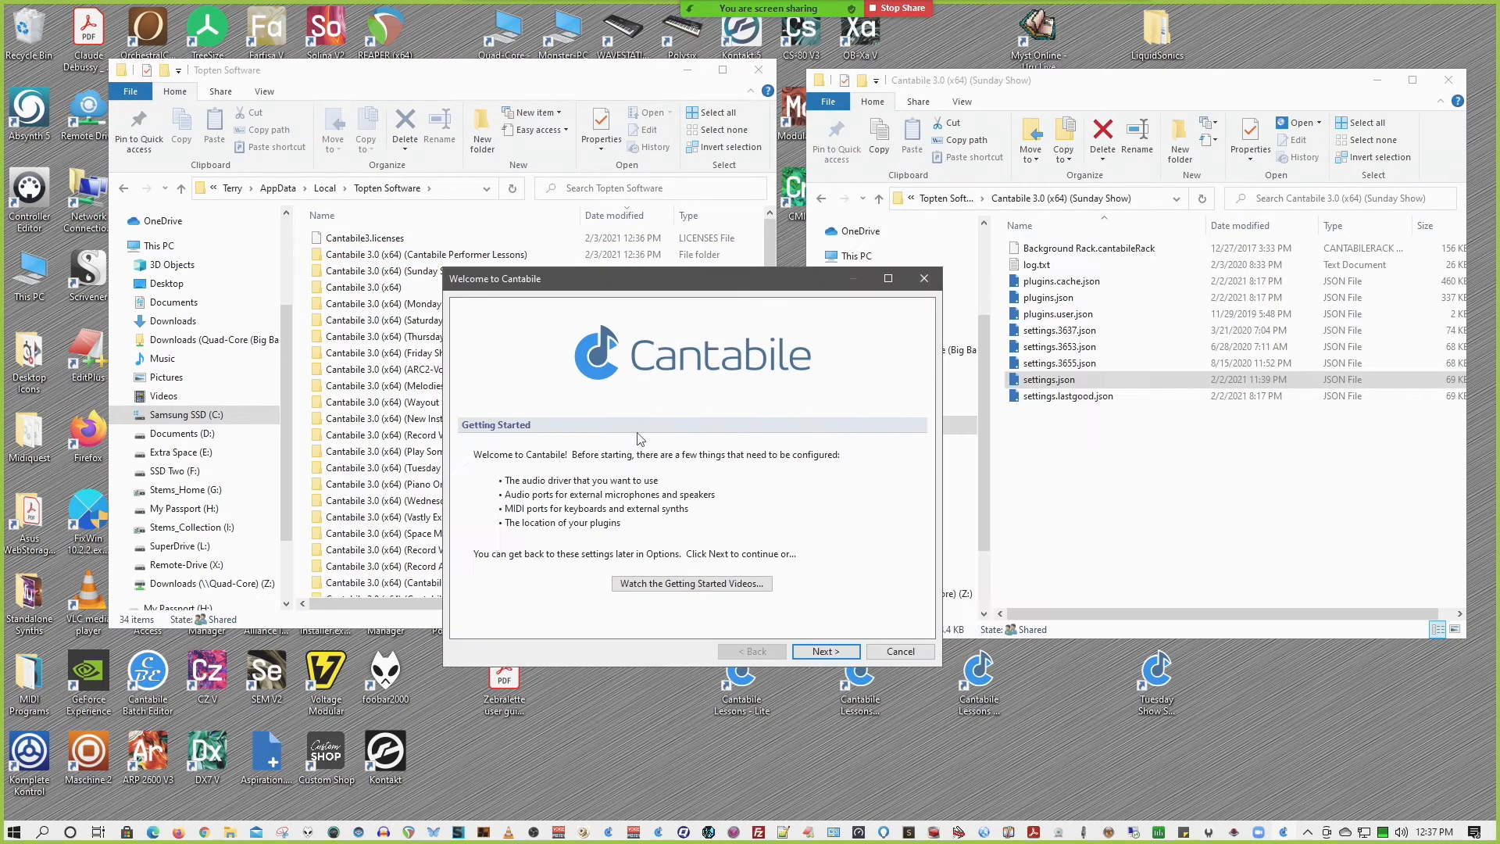
Choose ASIO - MOTU Audio ASIO as the audio driver in the setup wizard and continue to the audio ports.
{"action": "left_click", "coordinate": [818, 653]}
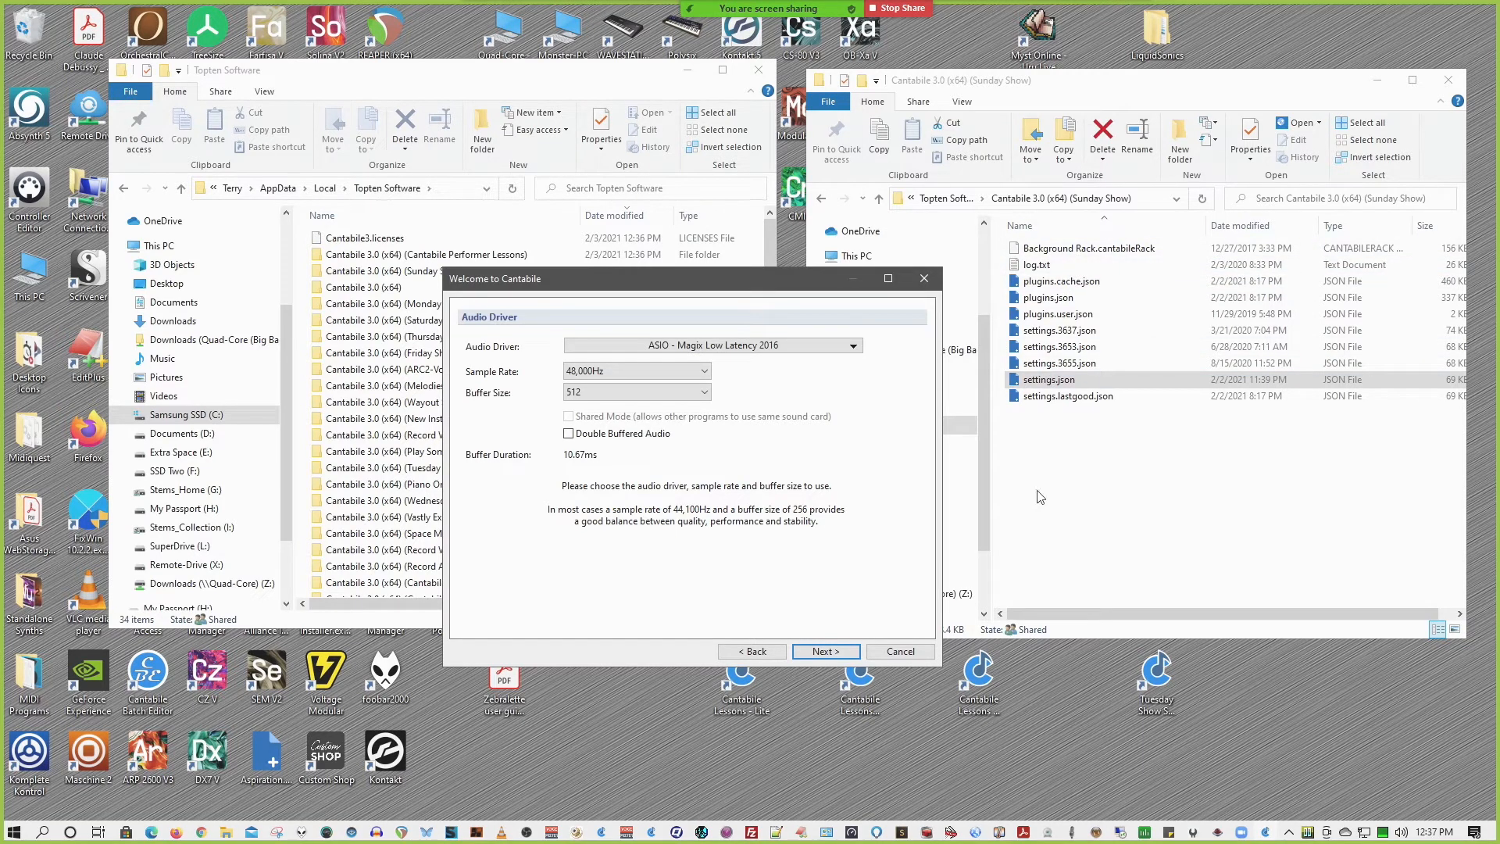
{"action": "left_click", "coordinate": [747, 347]}
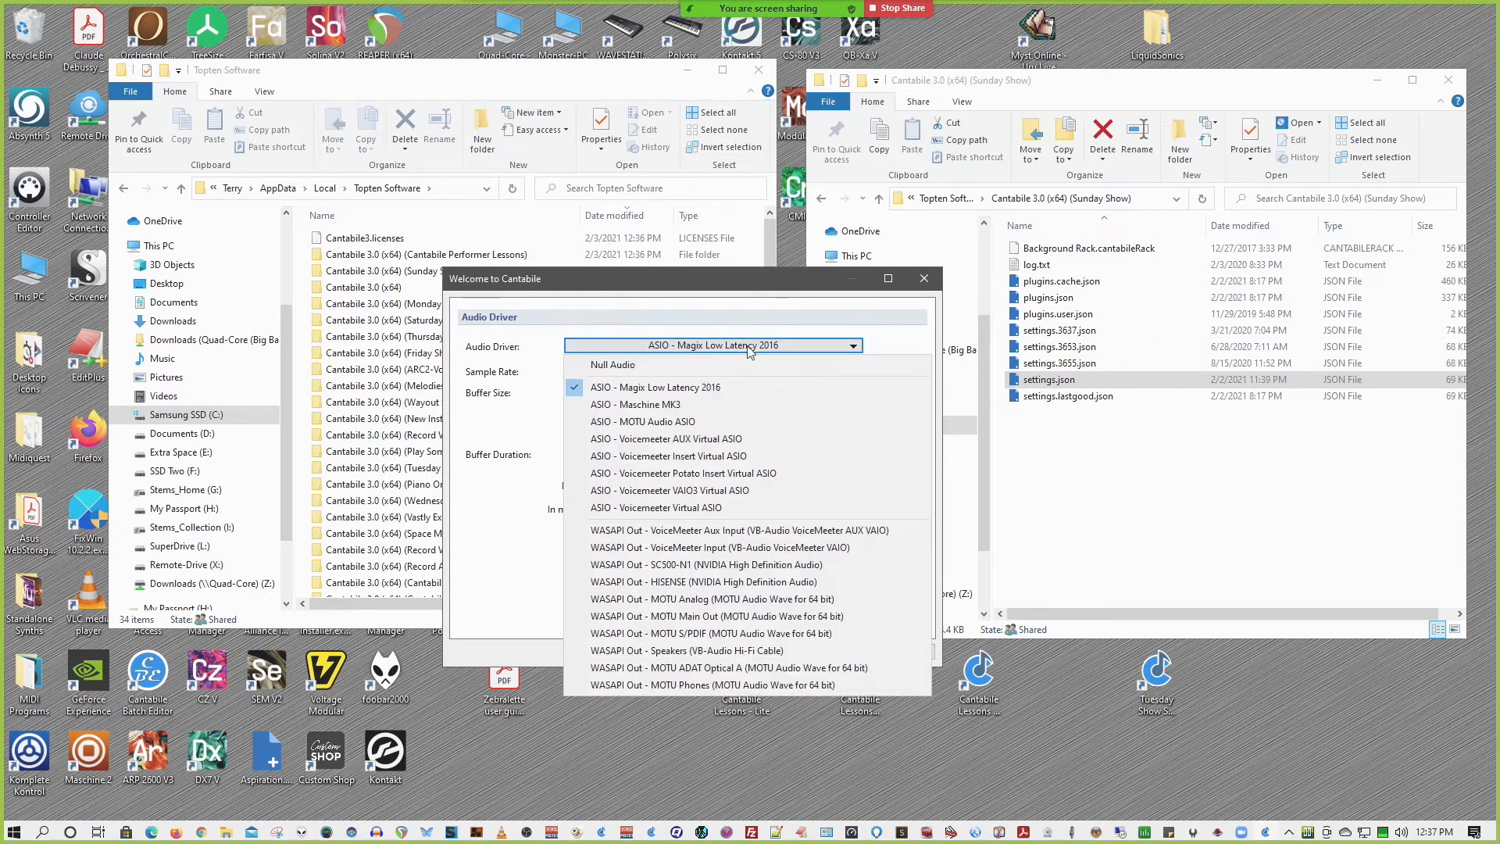
{"action": "left_click", "coordinate": [749, 420]}
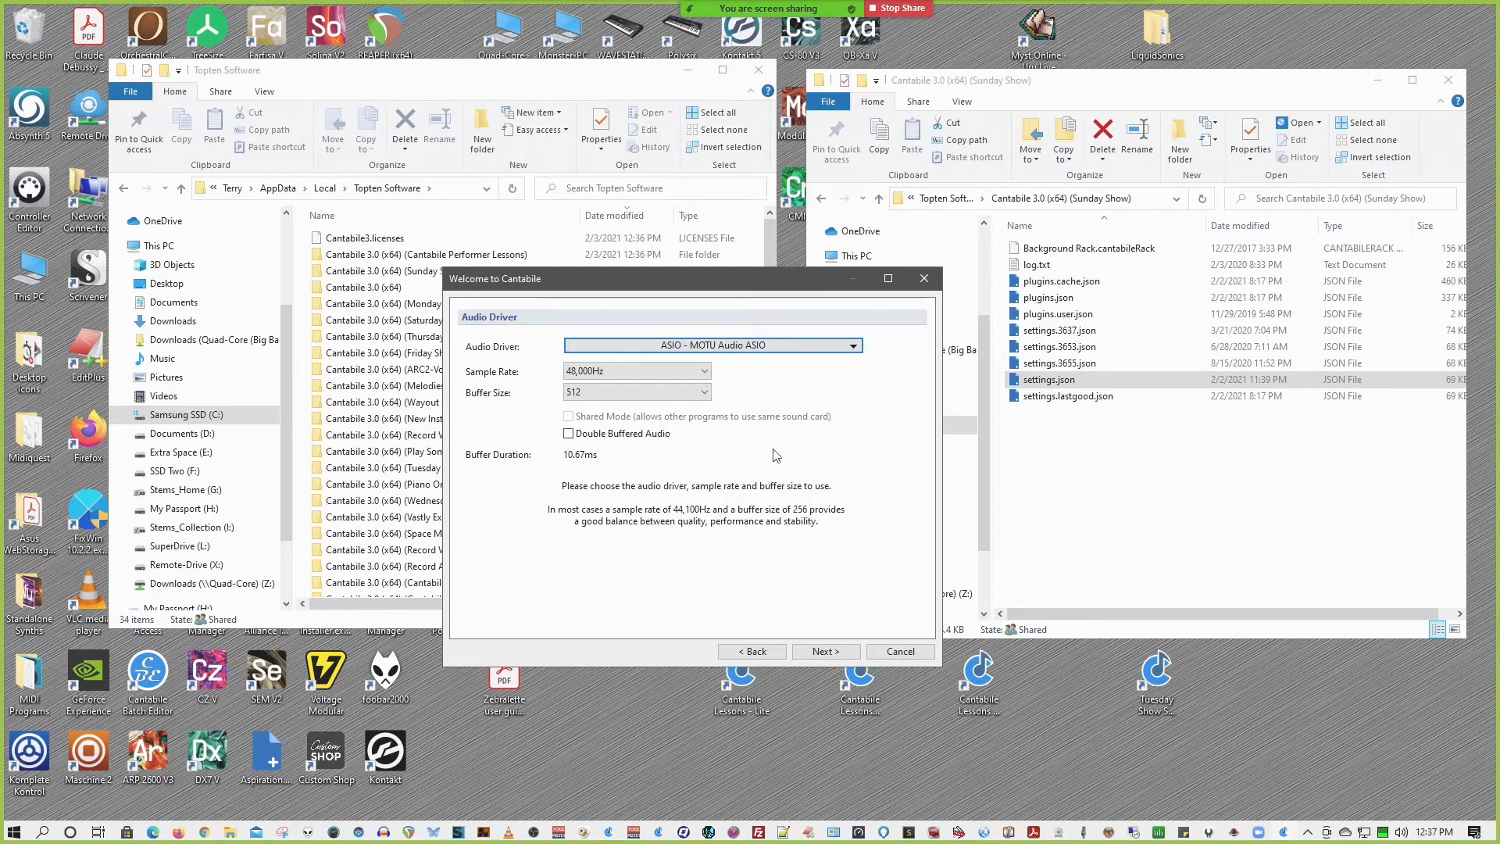
{"action": "left_click", "coordinate": [842, 663]}
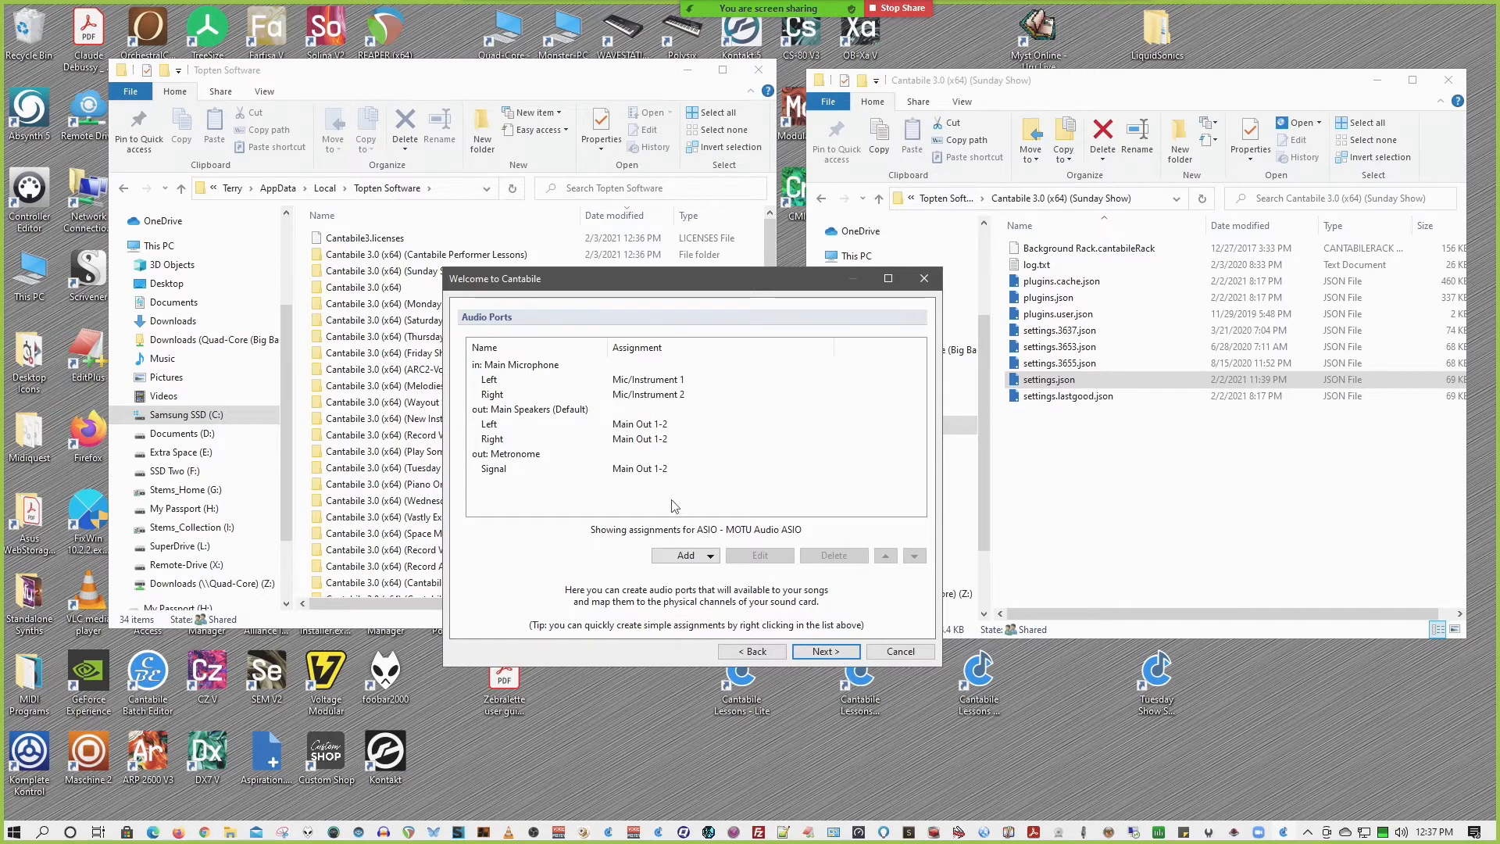
Accept the default audio and MIDI port assignments and continue to the VST plugins page of the wizard.
{"action": "left_click", "coordinate": [826, 653]}
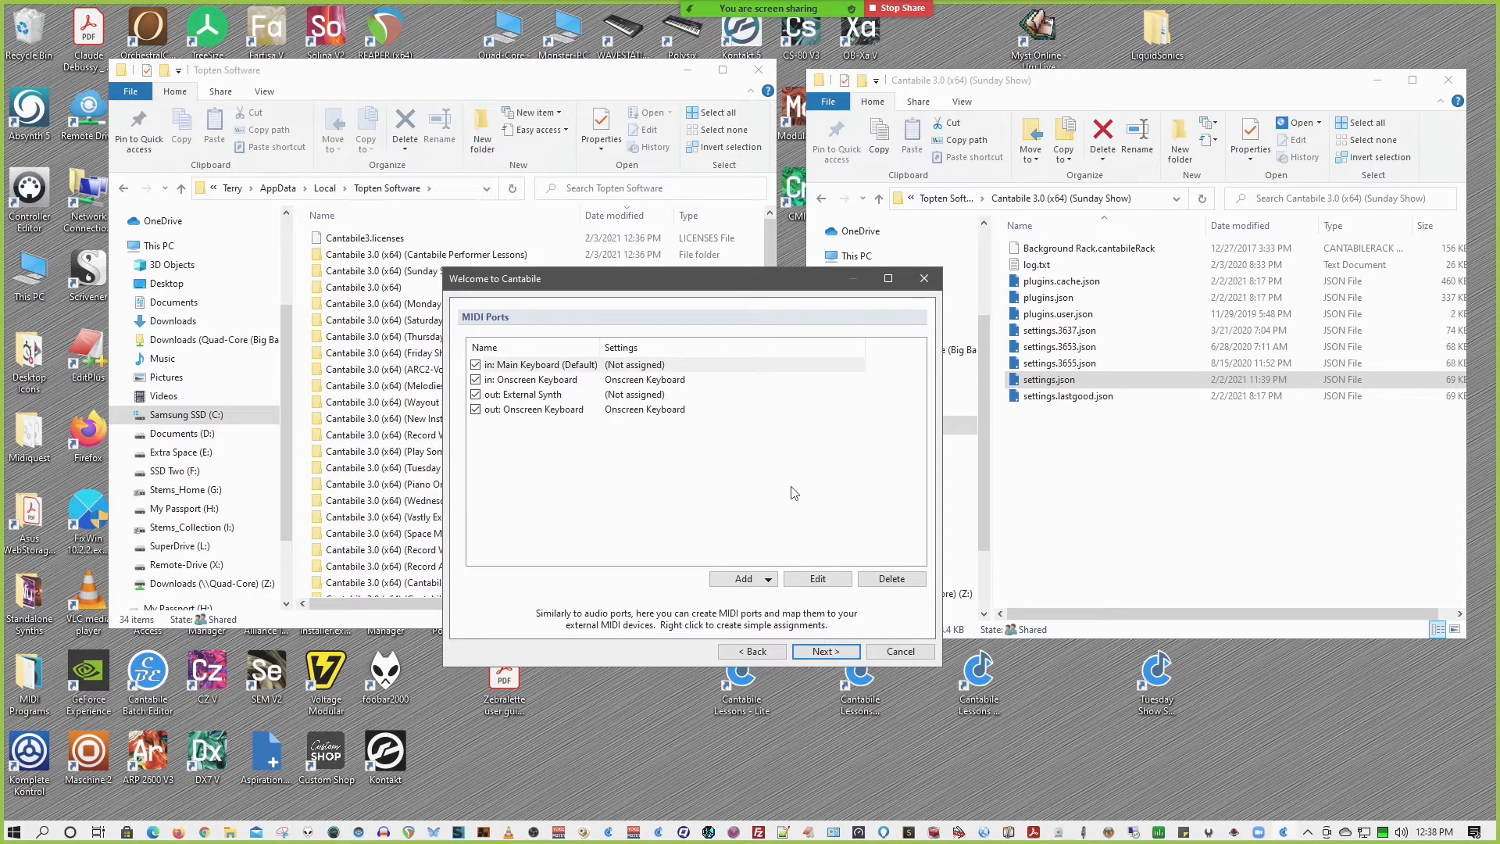
{"action": "left_click", "coordinate": [640, 396]}
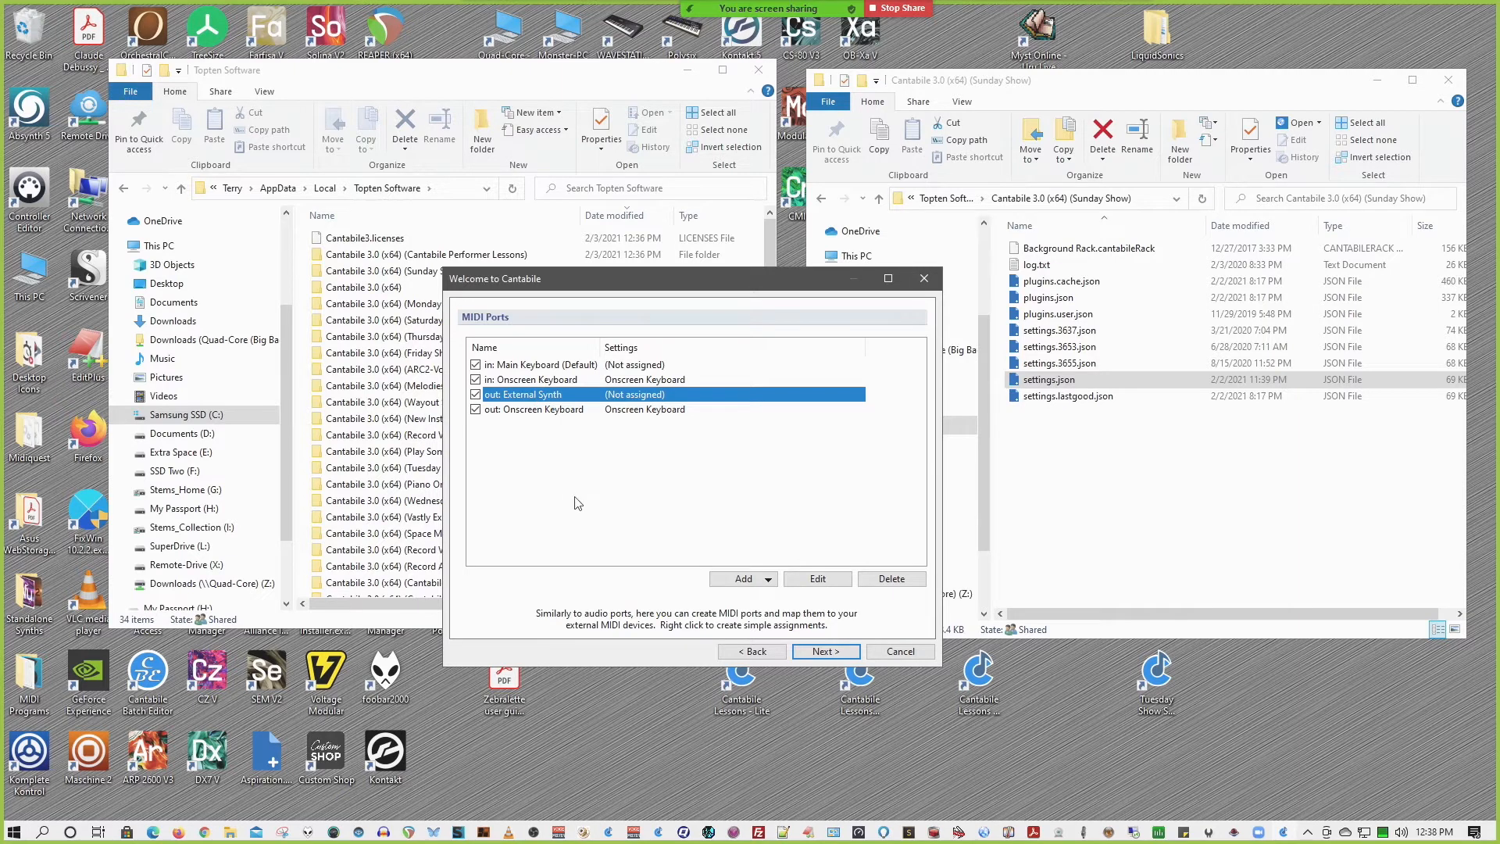
{"action": "left_click", "coordinate": [768, 579]}
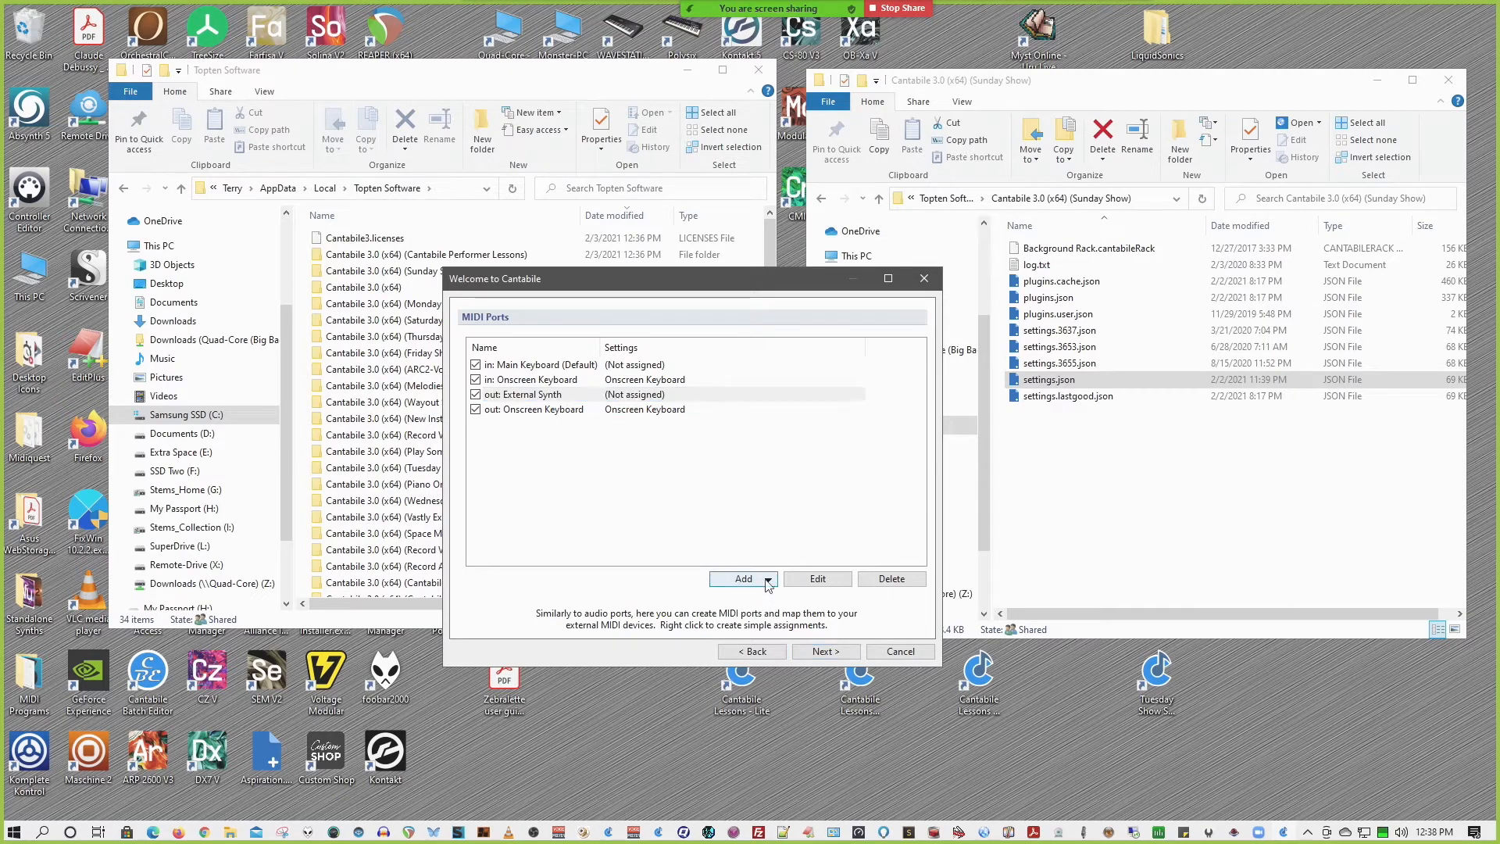
{"action": "left_click", "coordinate": [691, 484]}
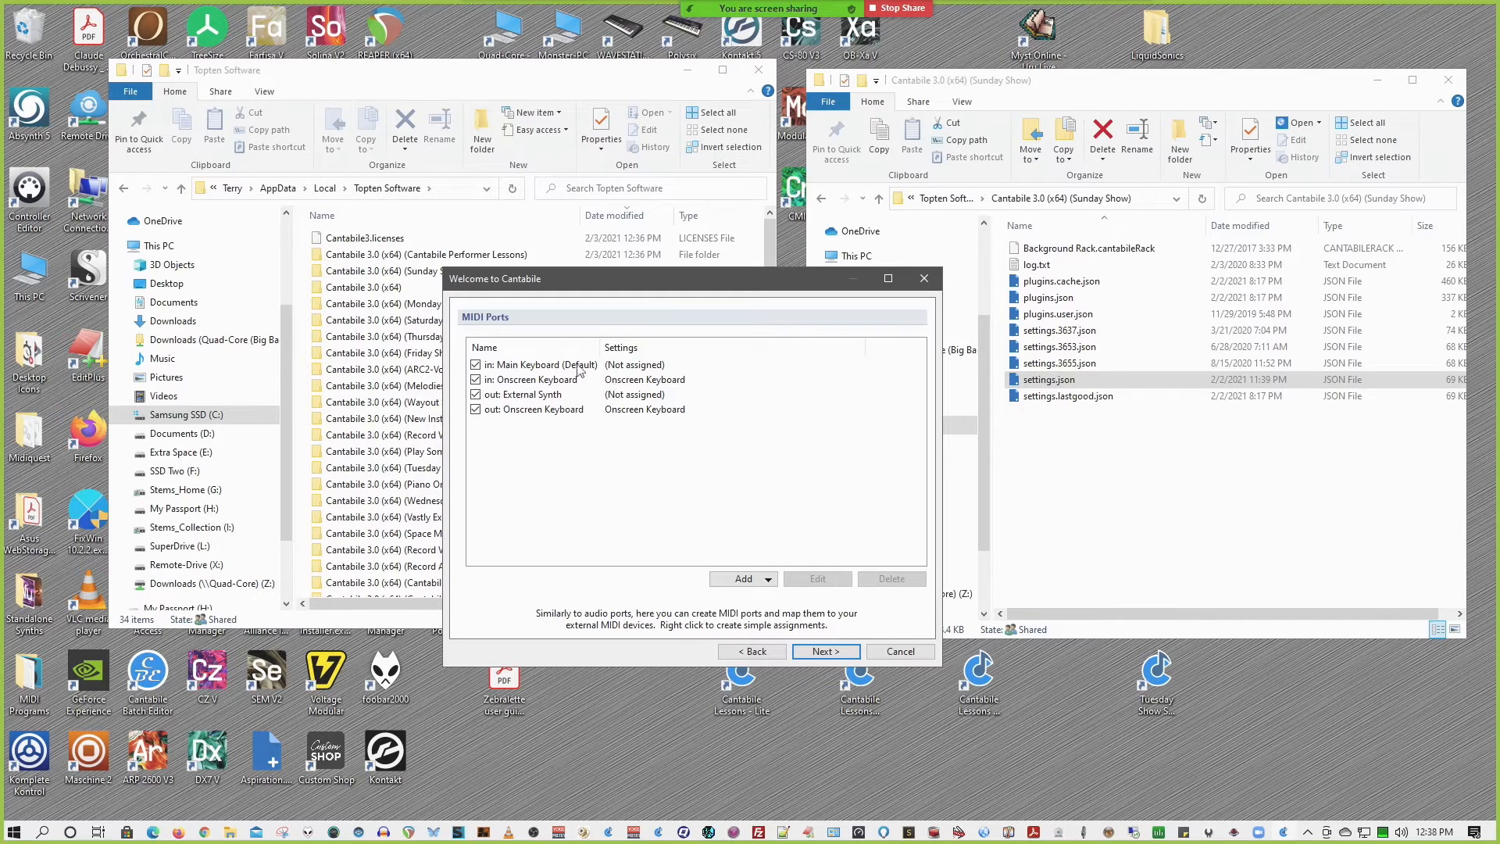
{"action": "left_click", "coordinate": [831, 653]}
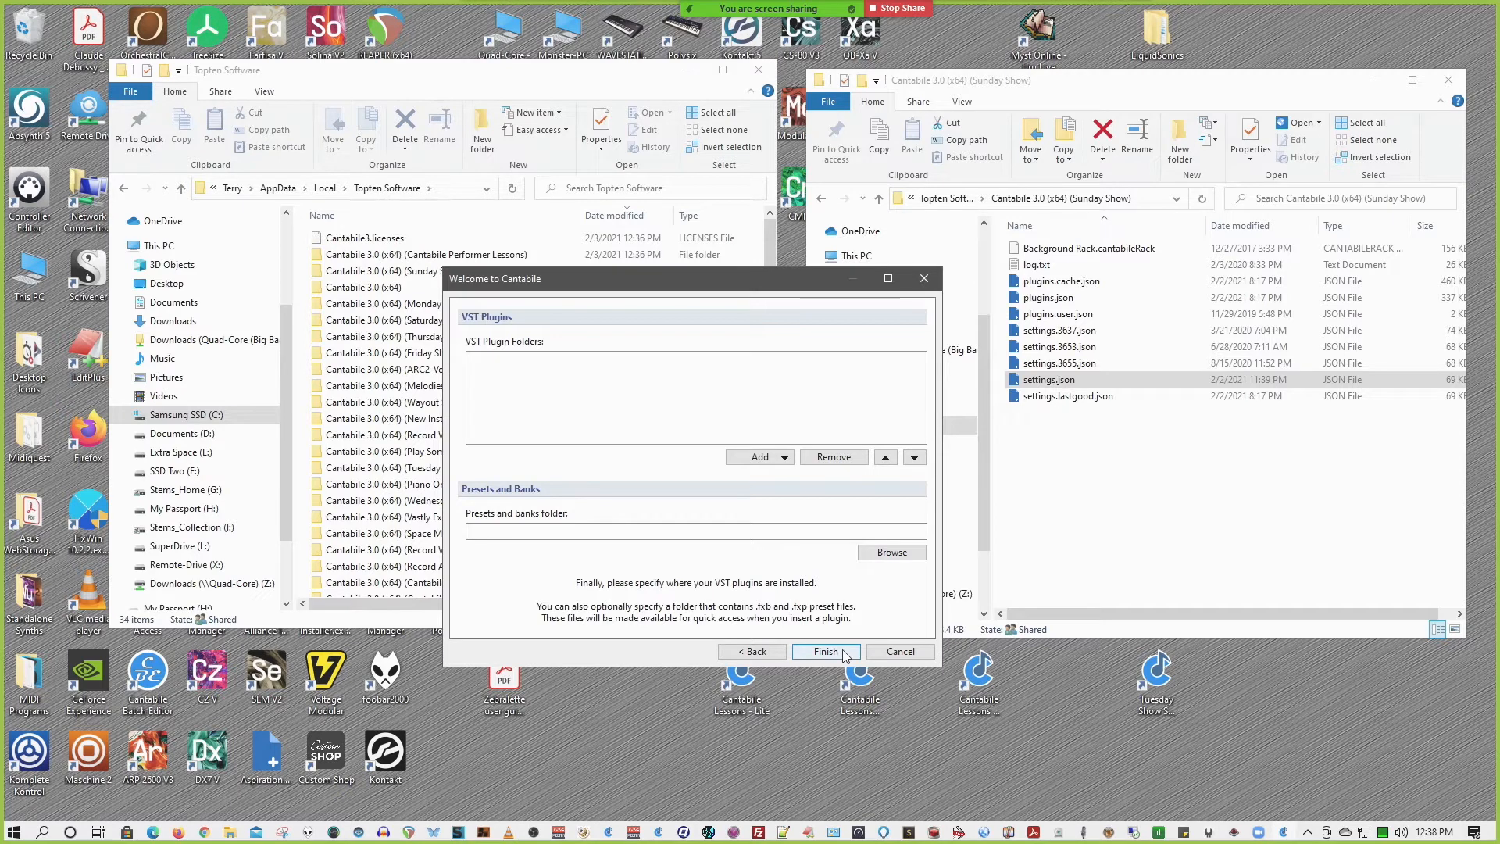
Set the presets and banks folder to Presets and Banks inside the desktop's Cantabile folder.
{"action": "left_click", "coordinate": [881, 553]}
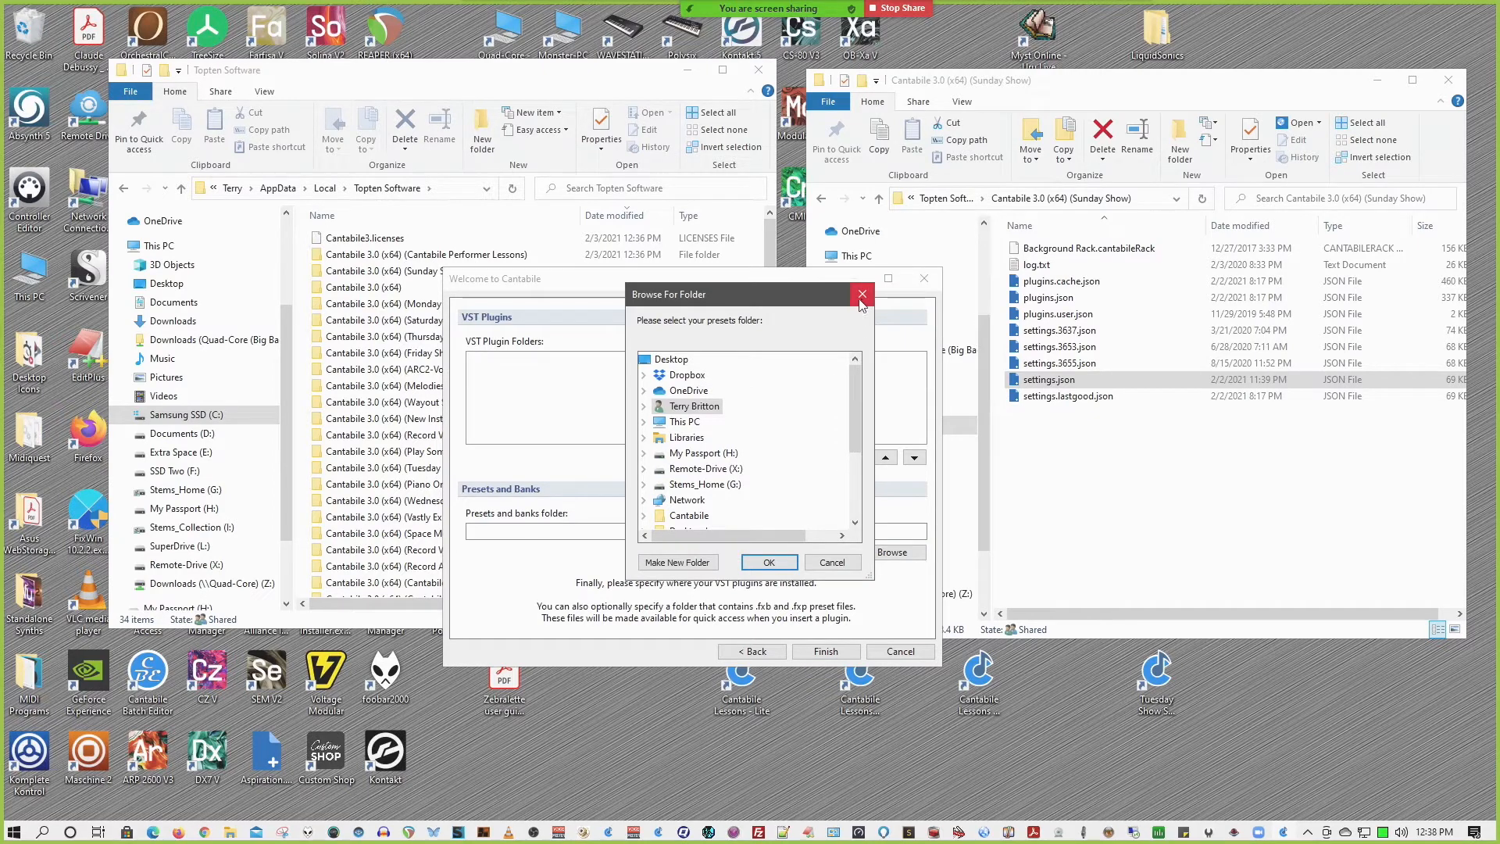
{"action": "left_click", "coordinate": [643, 515]}
{"action": "left_click", "coordinate": [730, 483]}
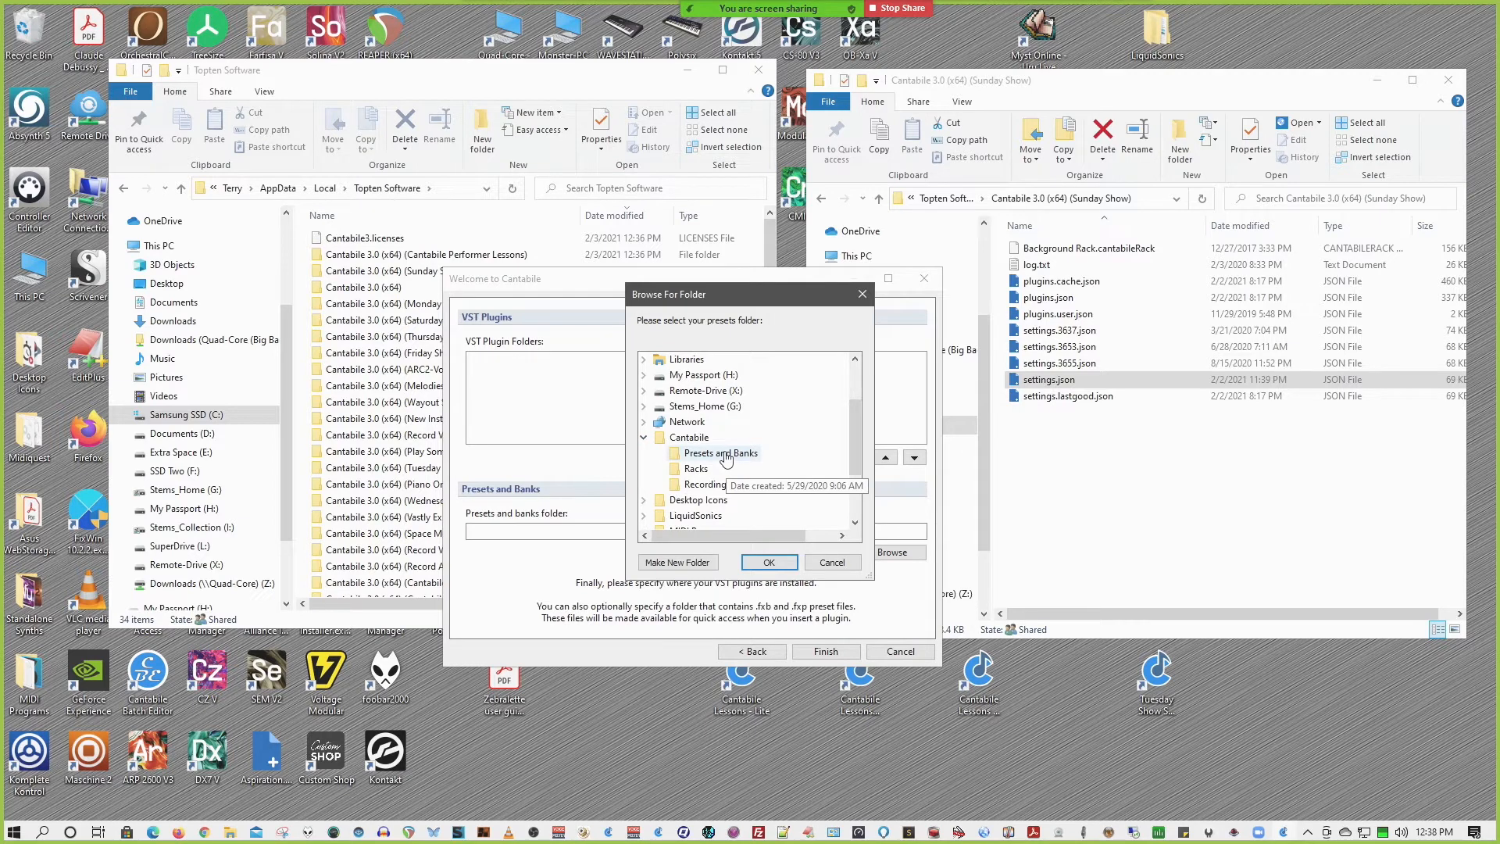
{"action": "left_click", "coordinate": [772, 563]}
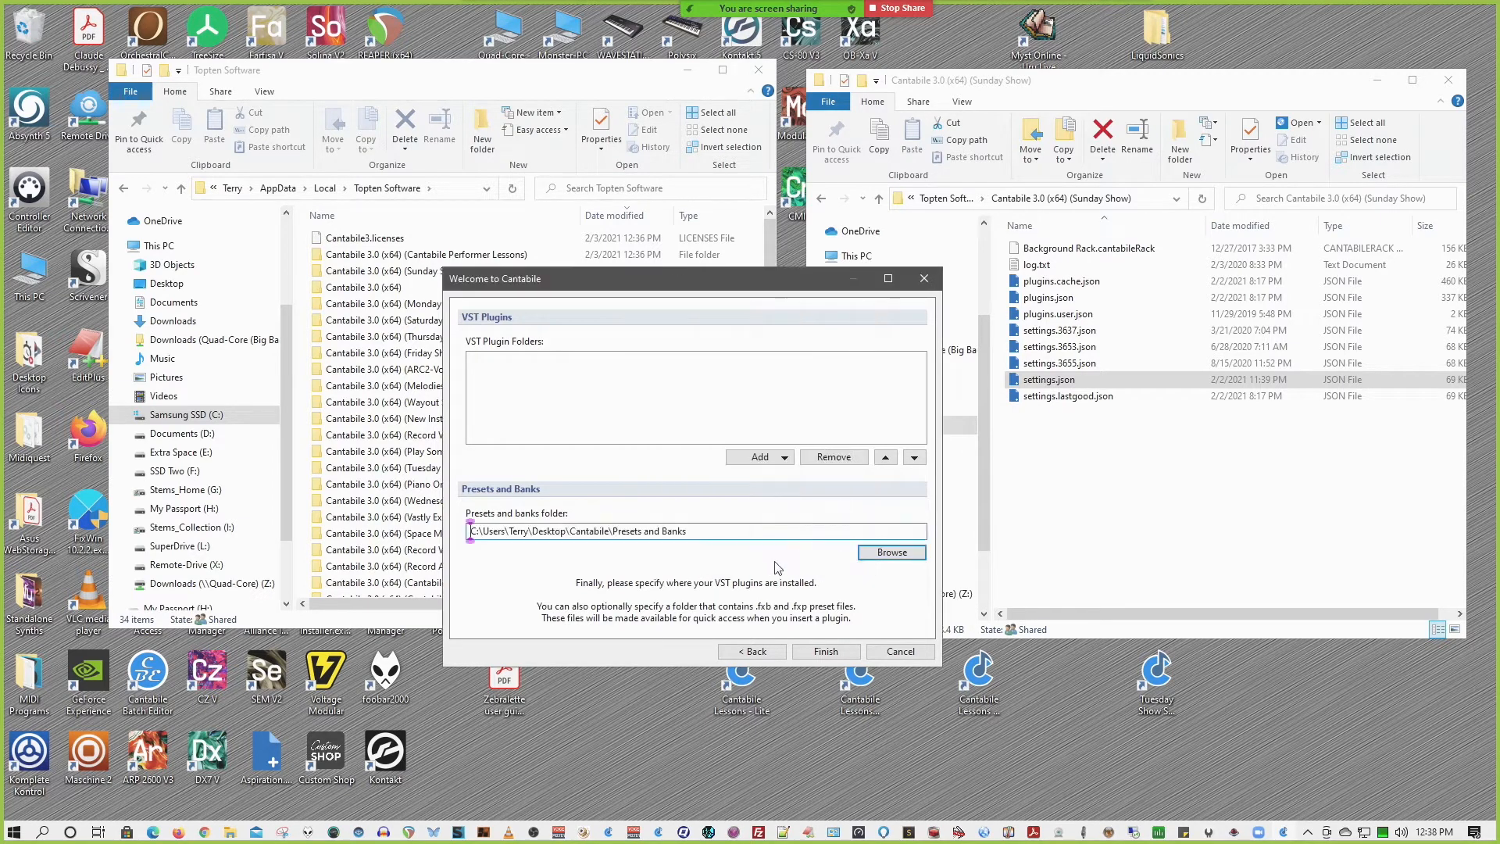
Finish the setup wizard and close the Cantabile Performer Lessons session.
{"action": "left_click", "coordinate": [826, 651]}
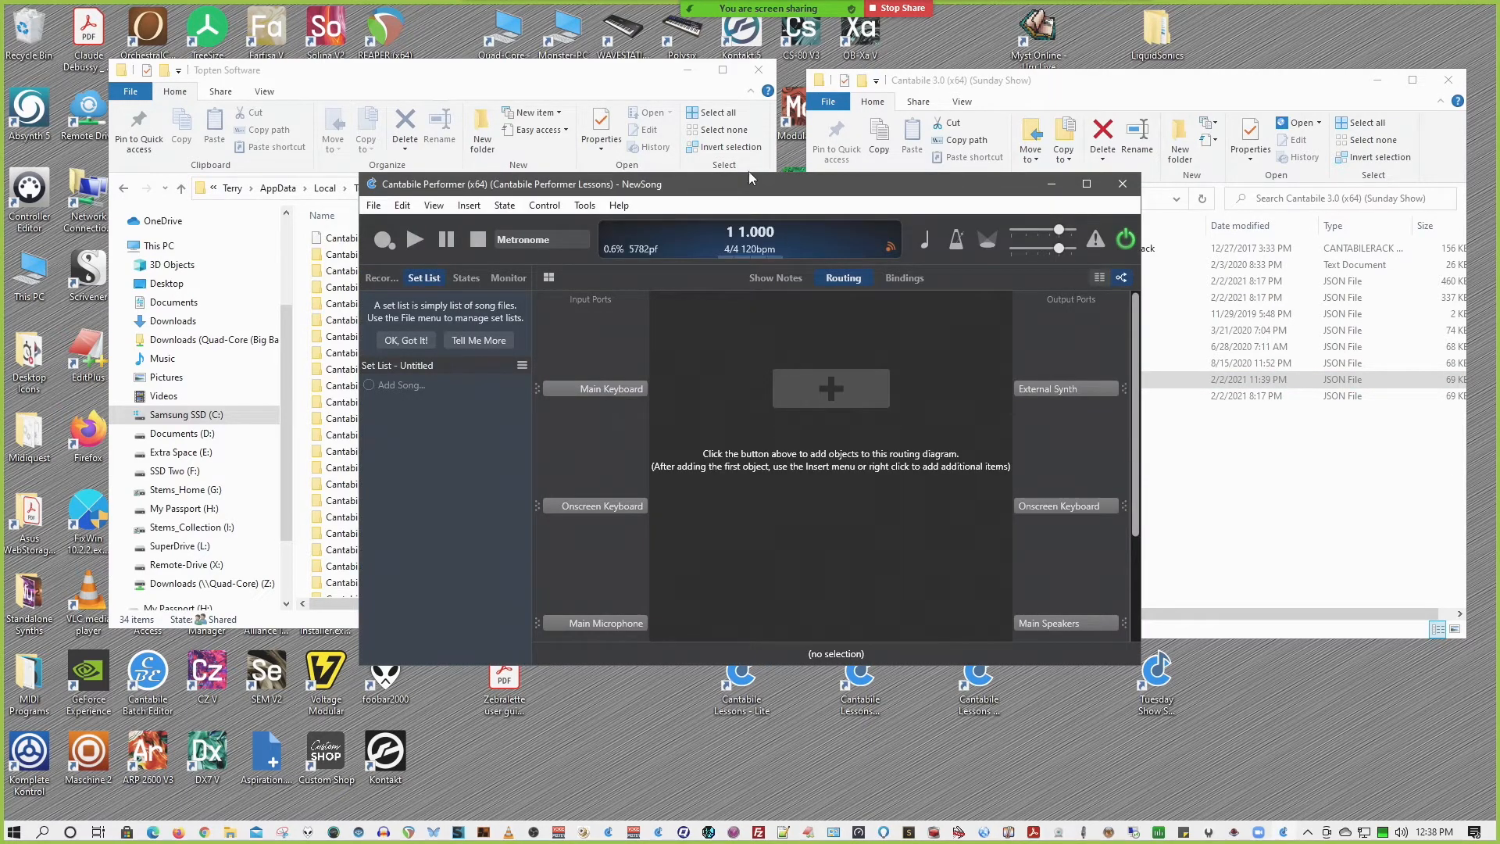
{"action": "left_click_drag", "start_coordinate": [754, 190], "coordinate": [814, 117]}
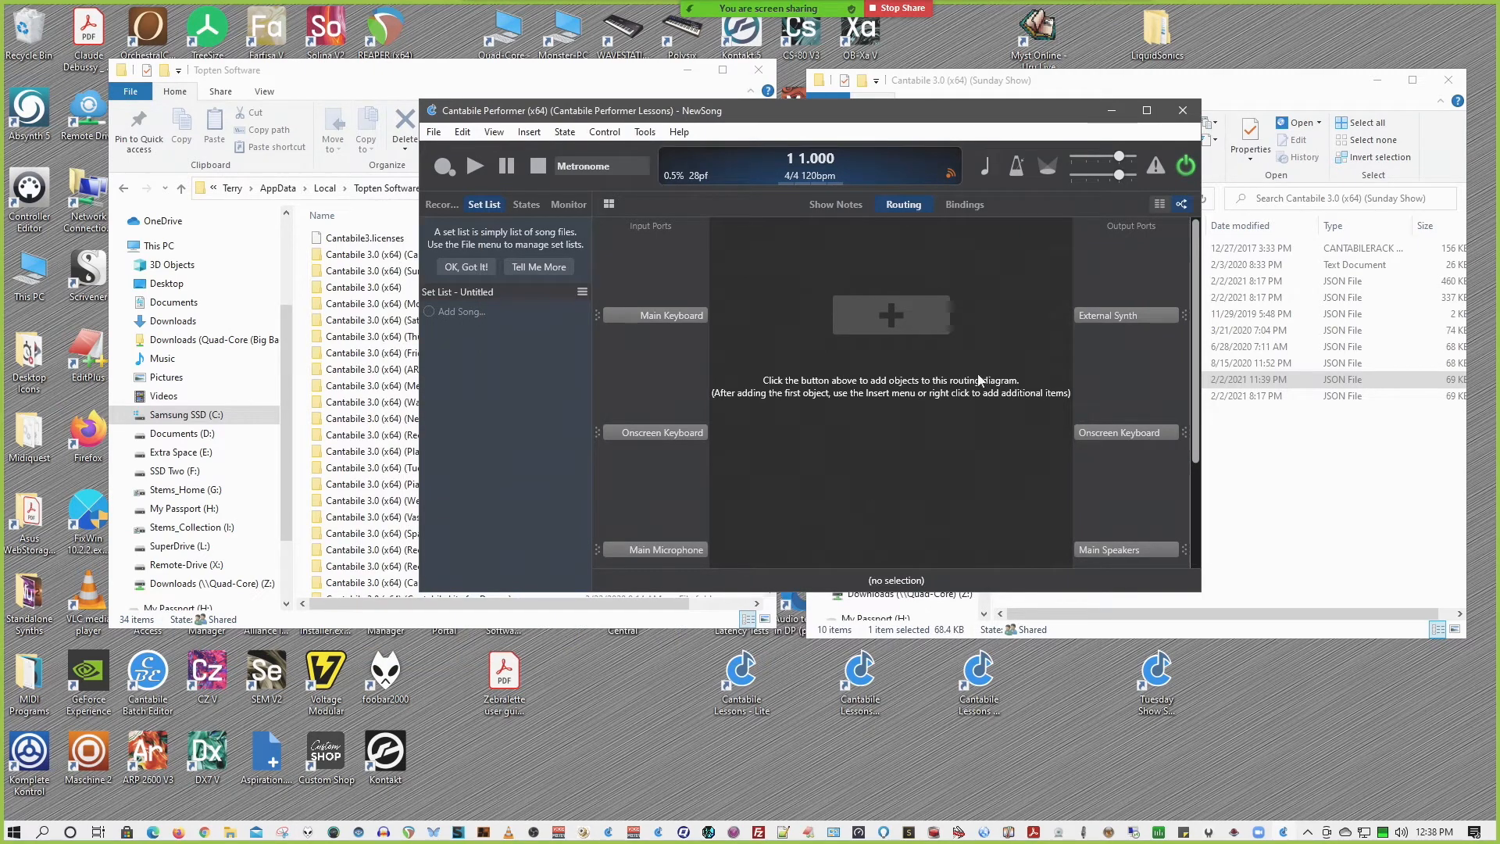
{"action": "left_click", "coordinate": [1184, 113]}
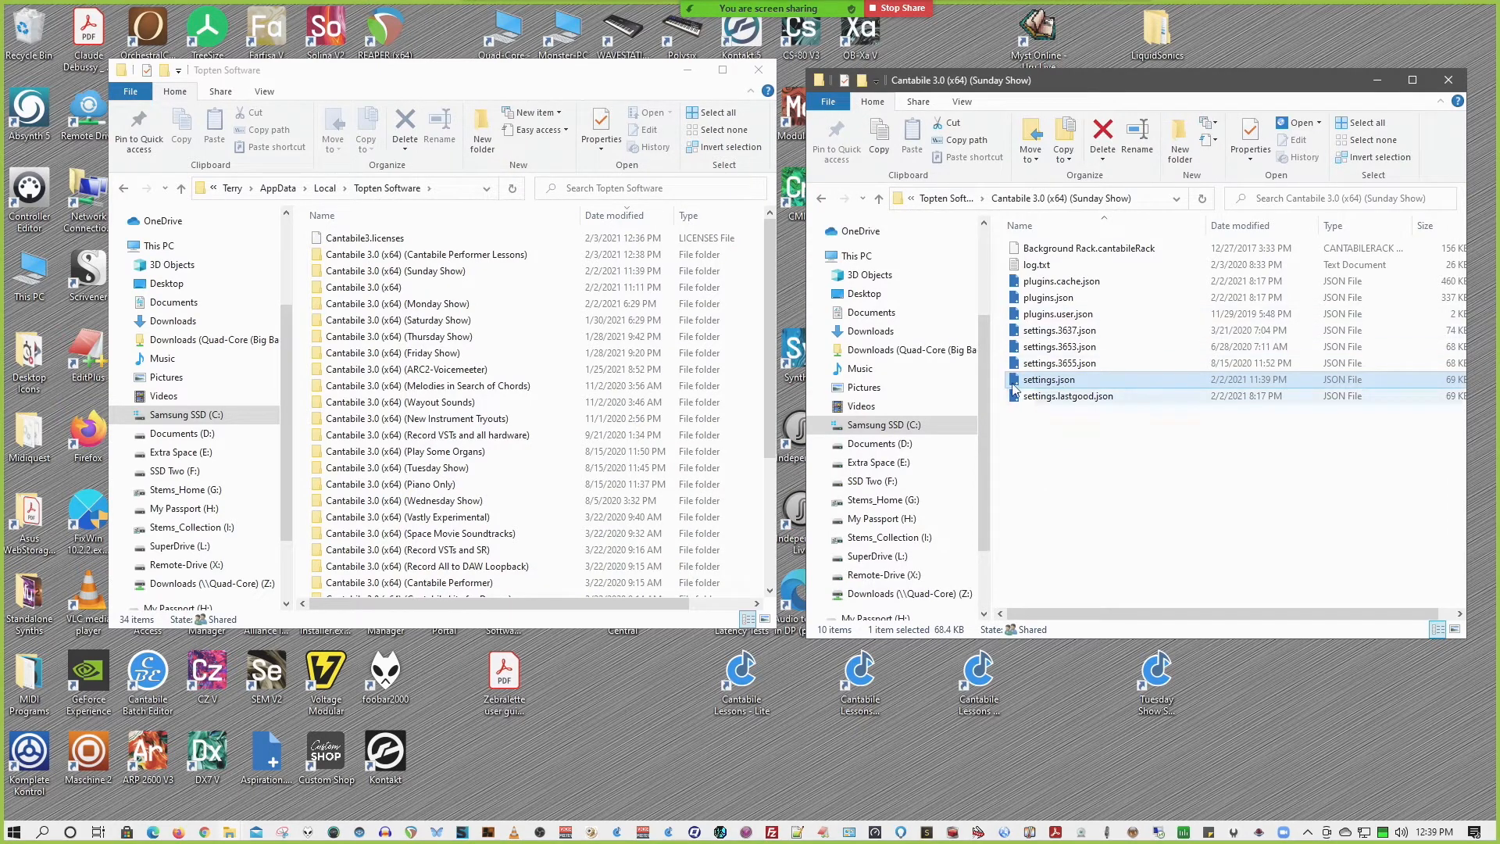
Copy plugins.cache.json and plugins.json from the Sunday Show folder into the Cantabile Performer Lessons folder, replacing the existing files.
{"action": "left_click_drag", "start_coordinate": [1002, 293], "coordinate": [1031, 289]}
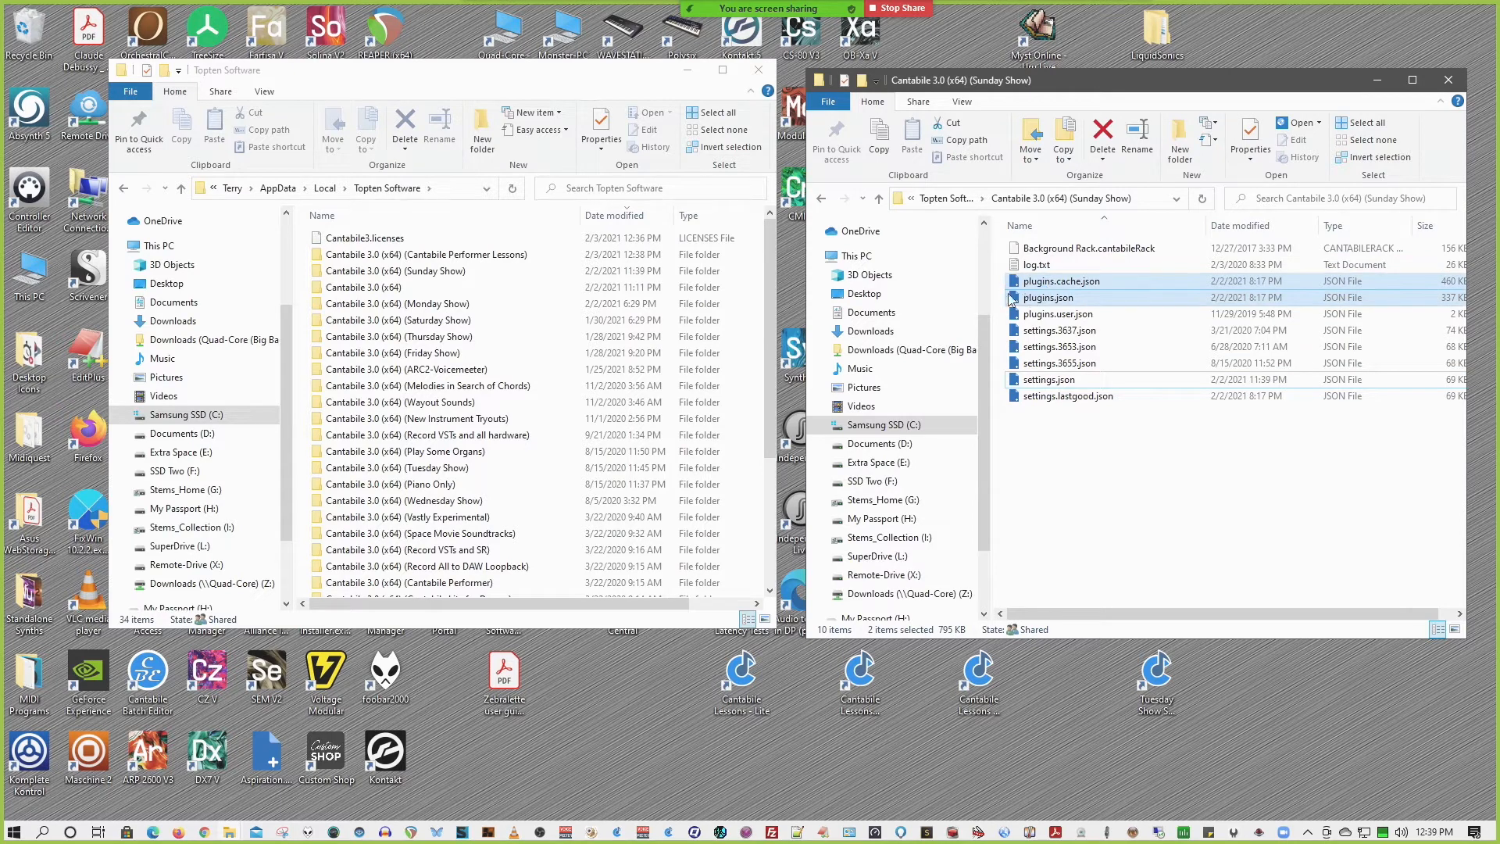
{"action": "double_click", "coordinate": [412, 257]}
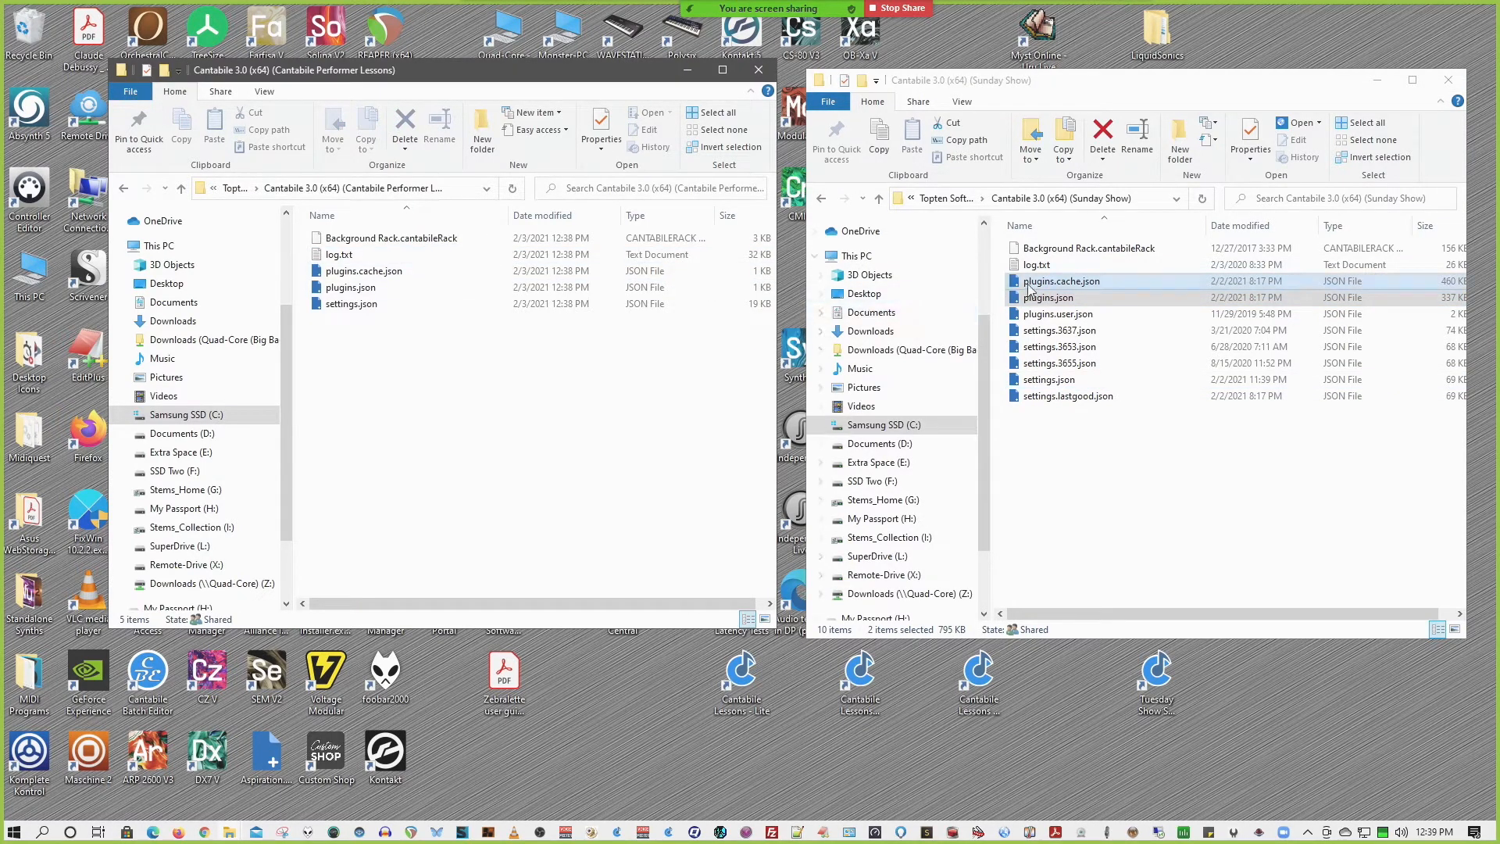
{"action": "left_click_drag", "start_coordinate": [1029, 287], "coordinate": [559, 436]}
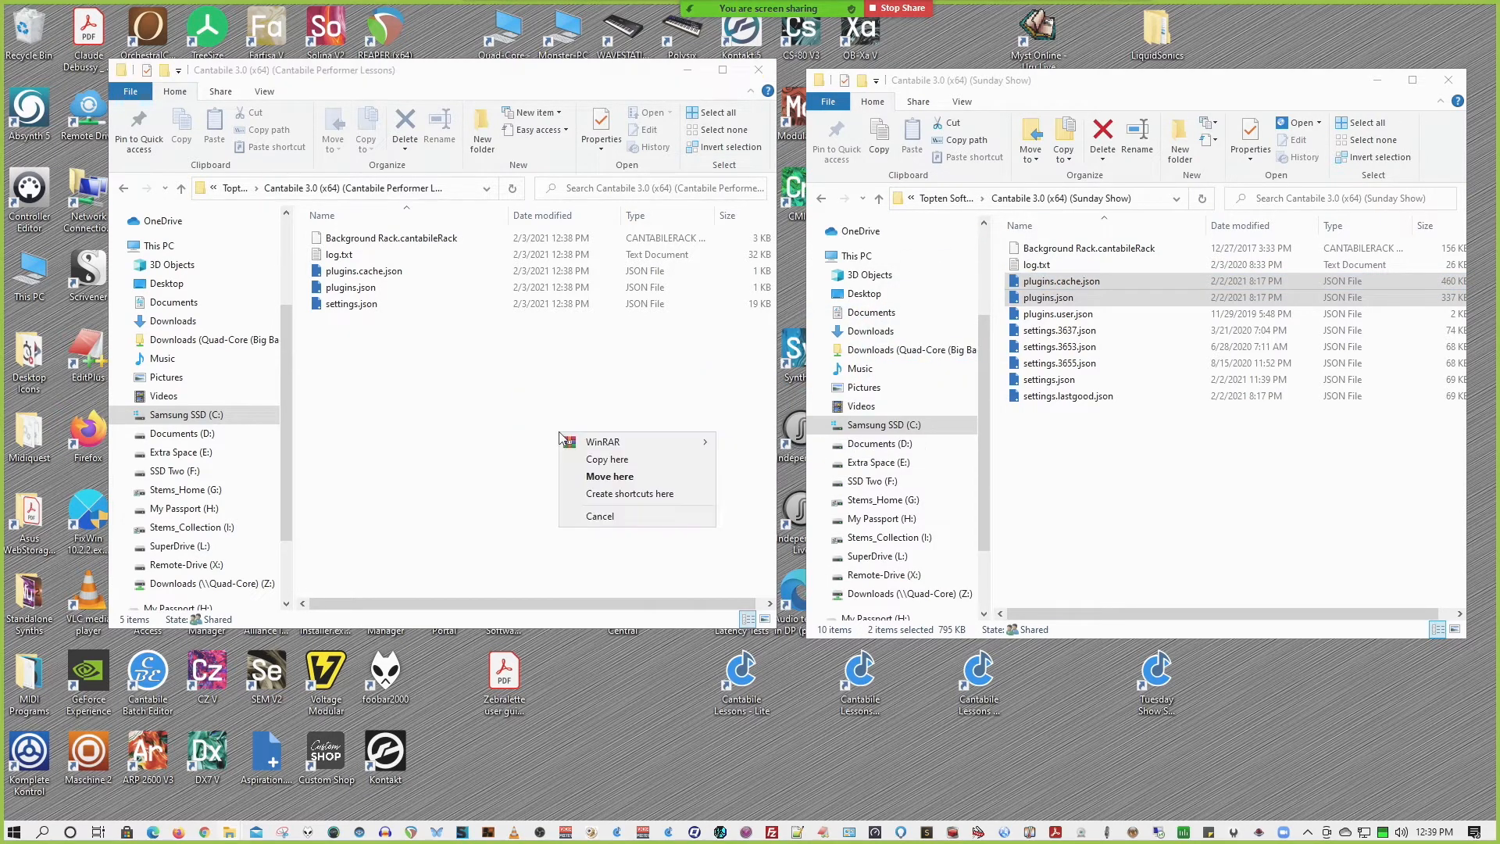
{"action": "left_click", "coordinate": [606, 461]}
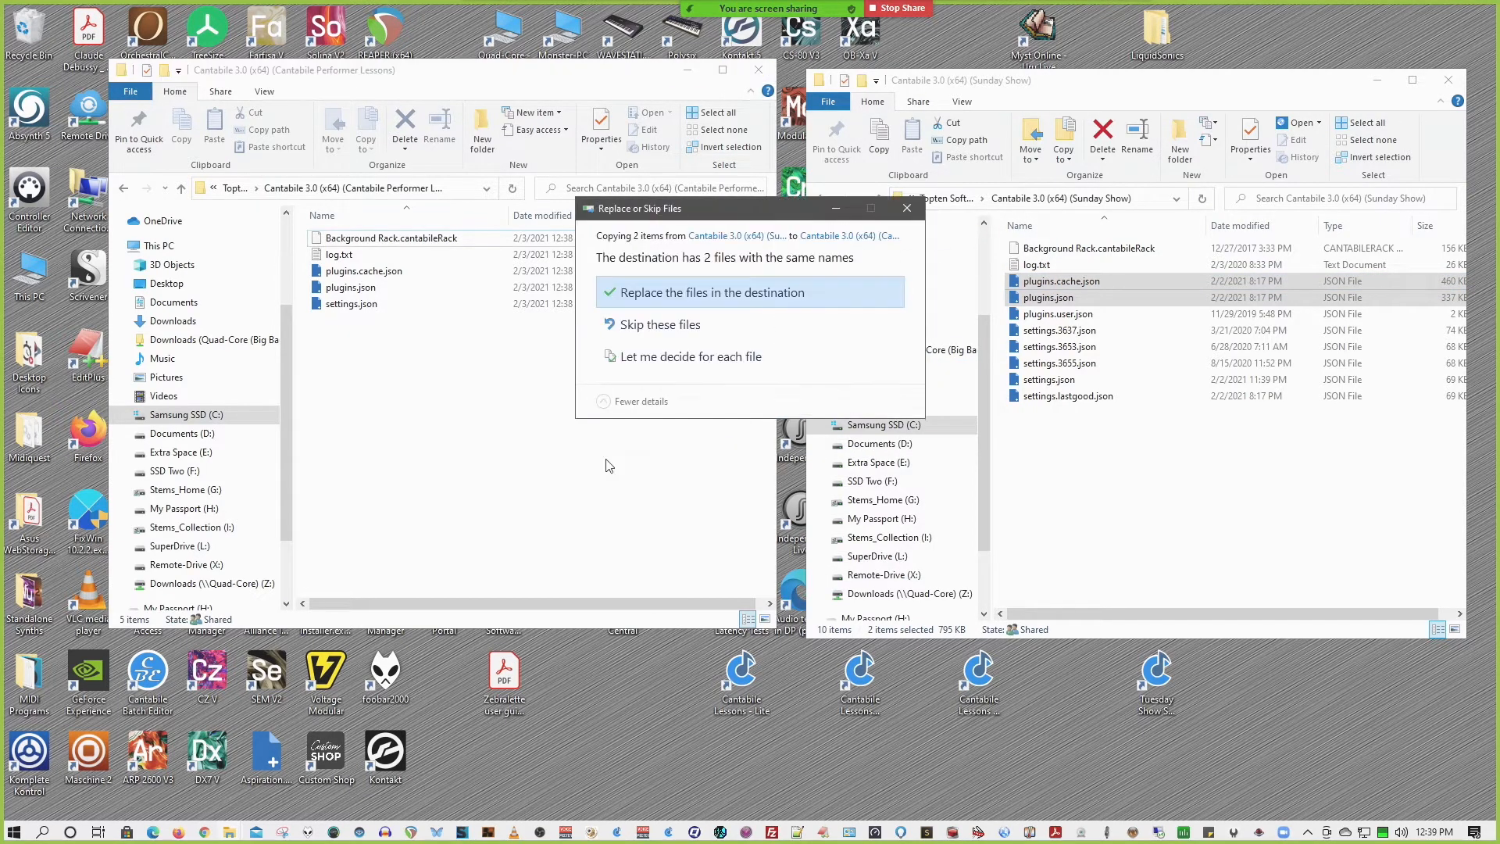
{"action": "left_click", "coordinate": [708, 298]}
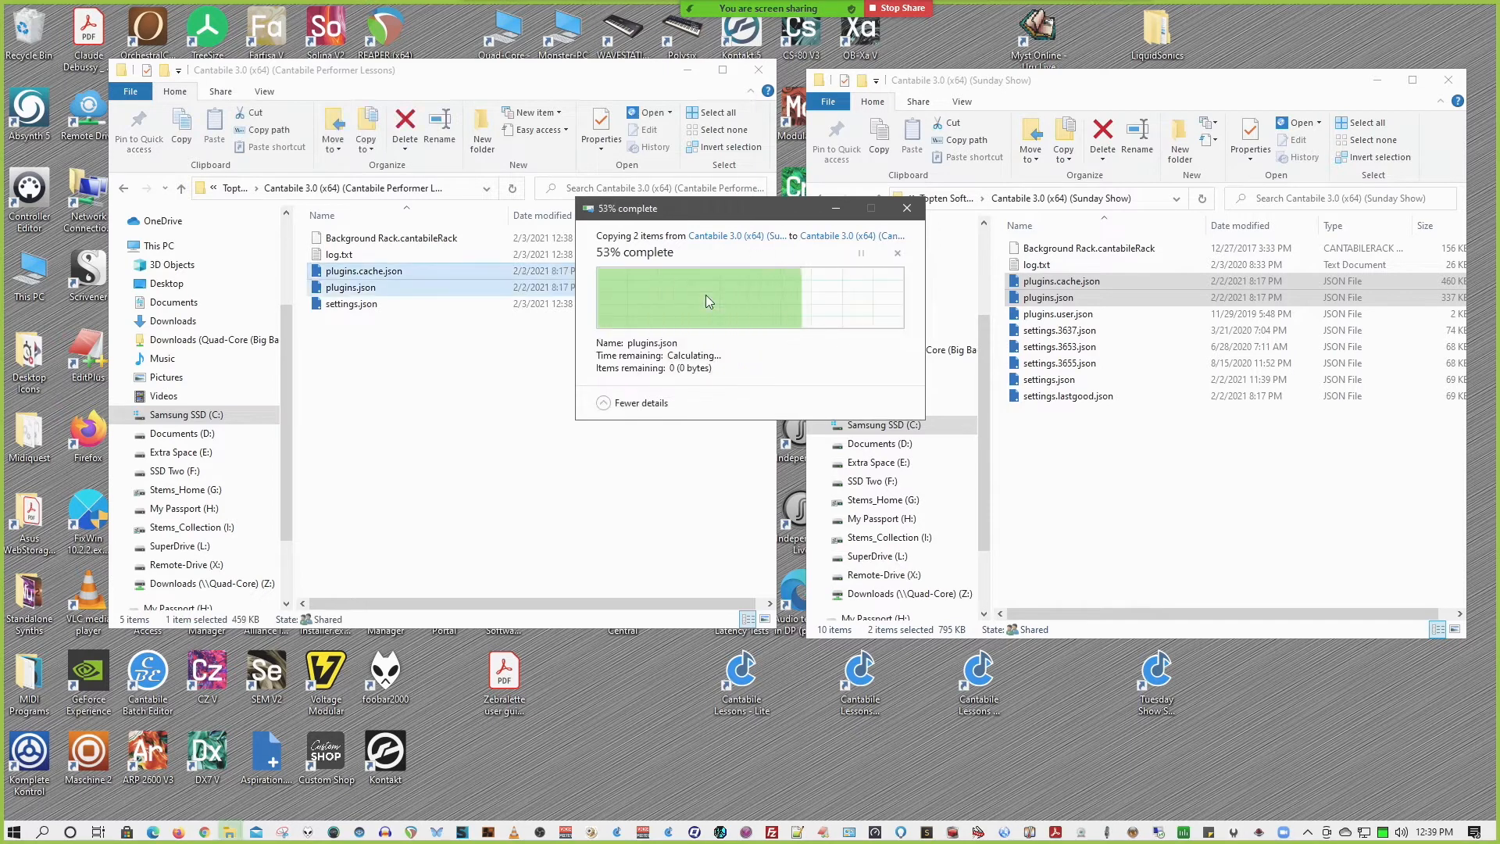
{"action": "left_click", "coordinate": [553, 386]}
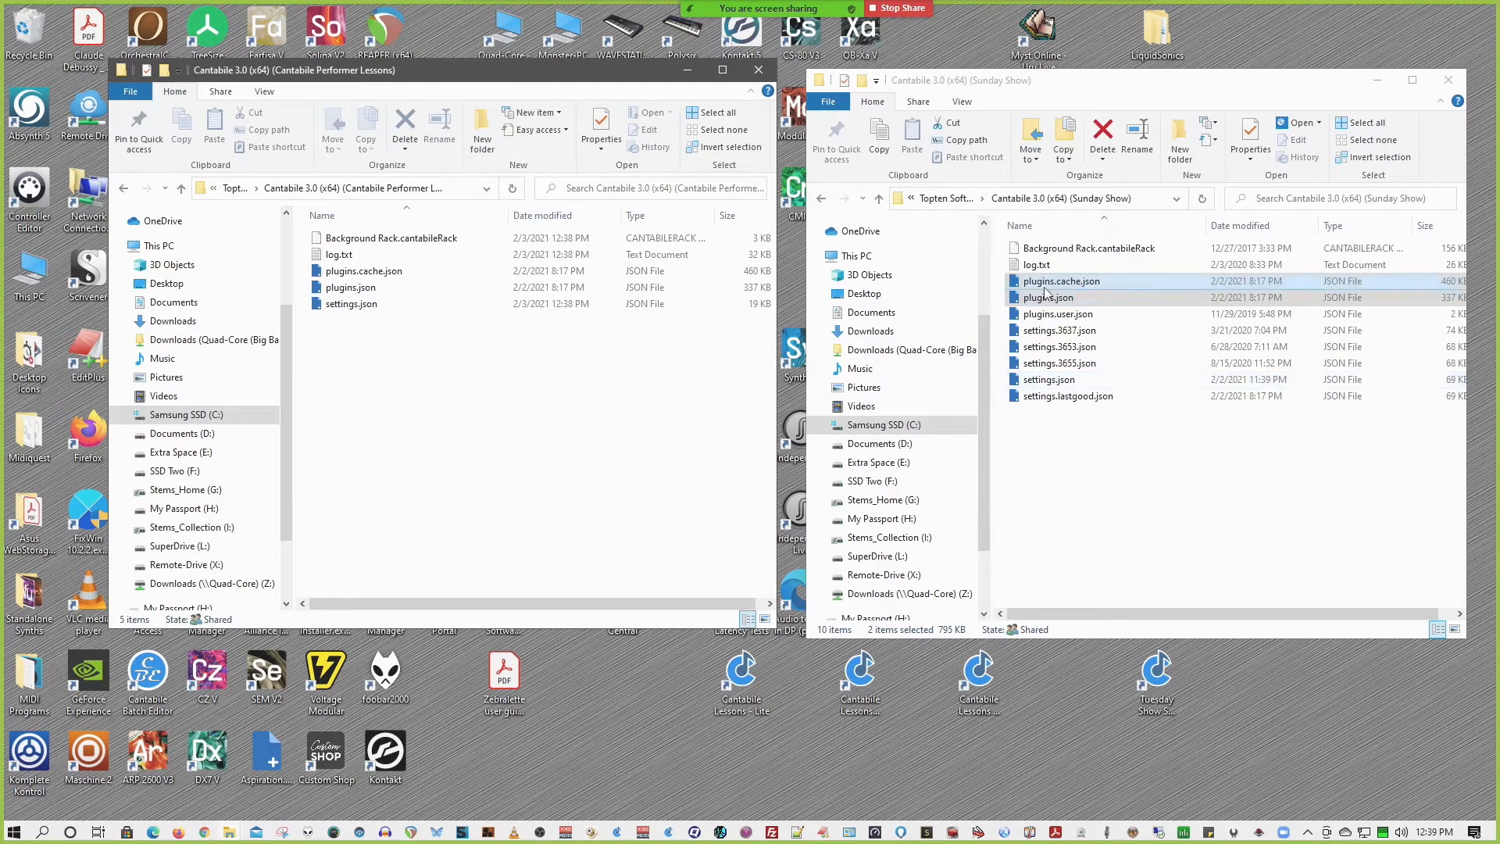
Relaunch the Performer lessons configuration, dismiss the set list tip and open the Plugin Options settings.
{"action": "left_click", "coordinate": [986, 686]}
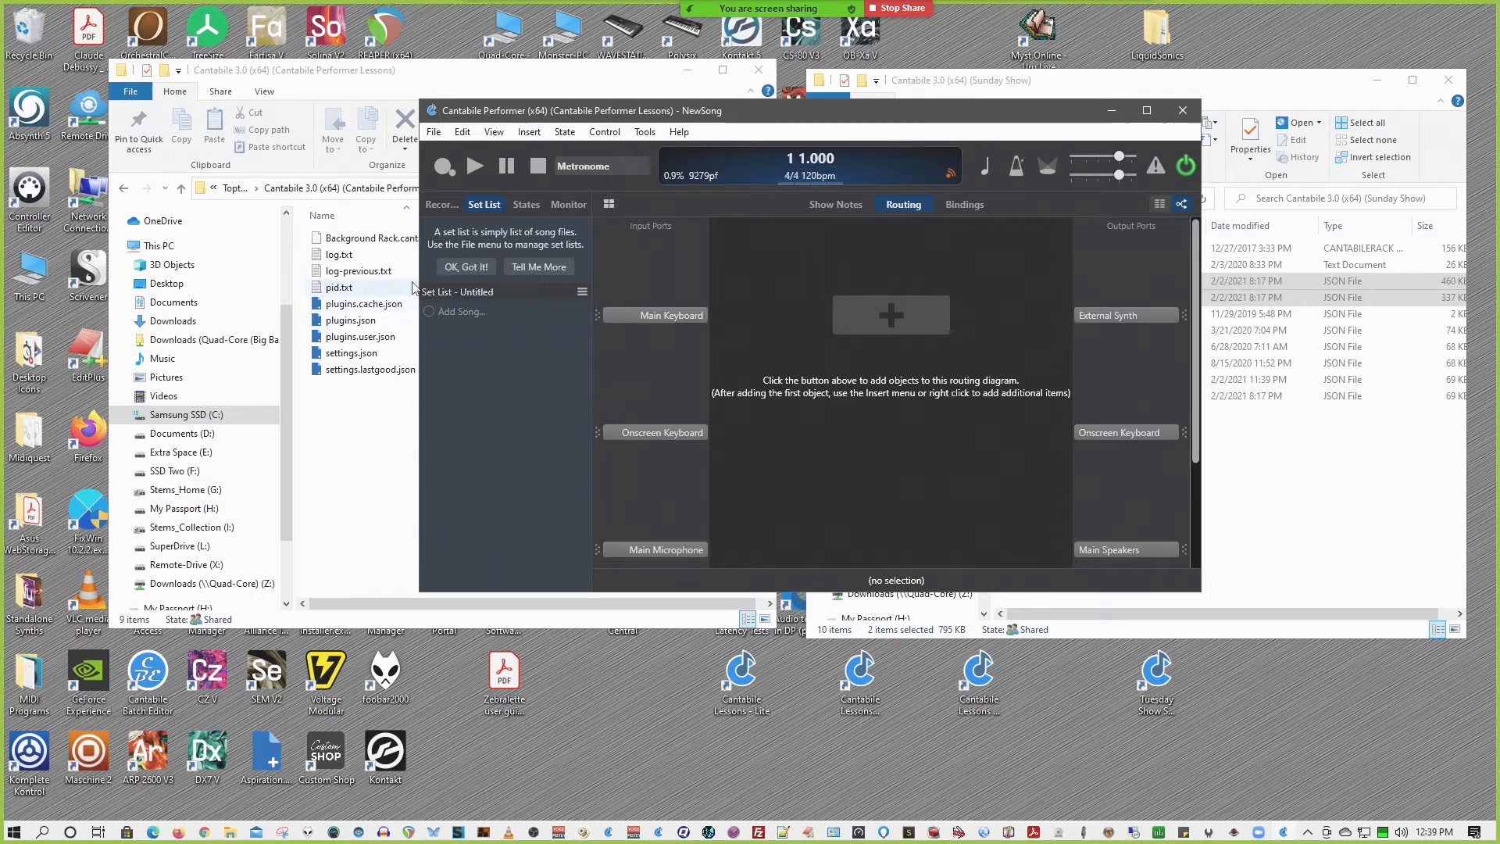
{"action": "left_click", "coordinate": [466, 267]}
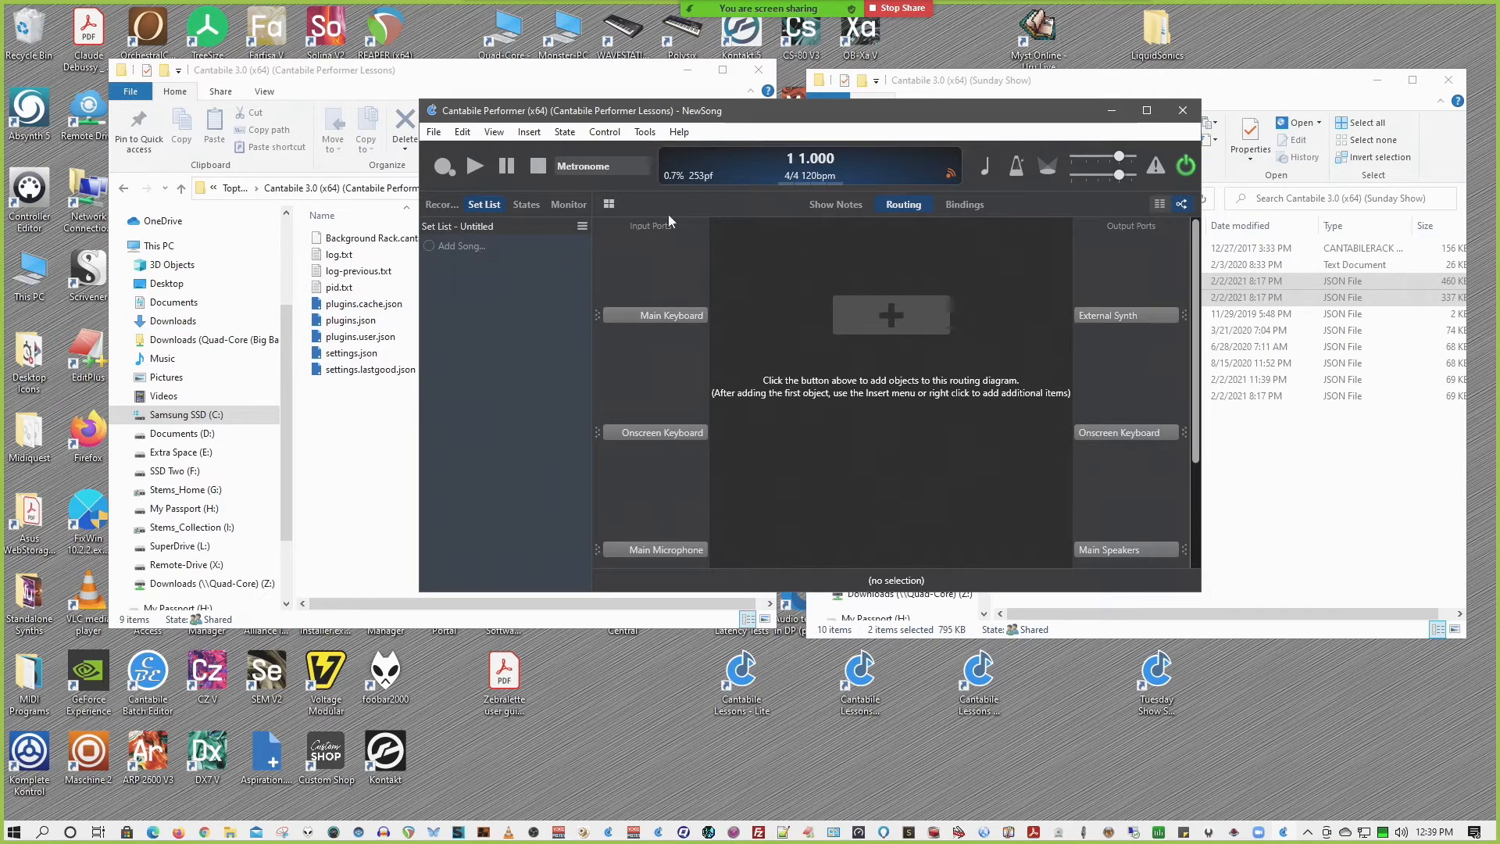
{"action": "left_click", "coordinate": [644, 132]}
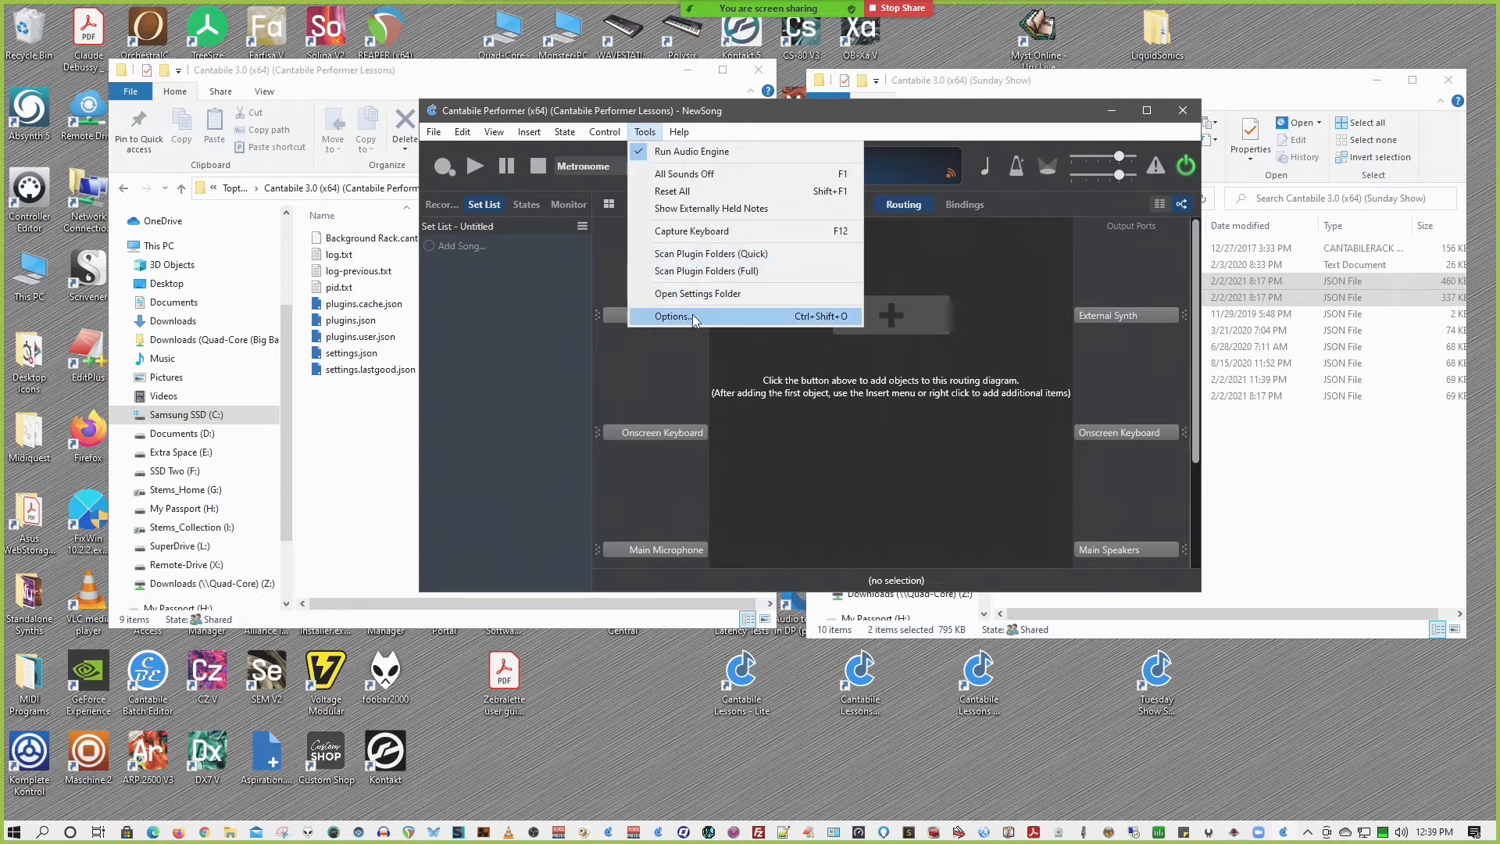
{"action": "left_click", "coordinate": [693, 317]}
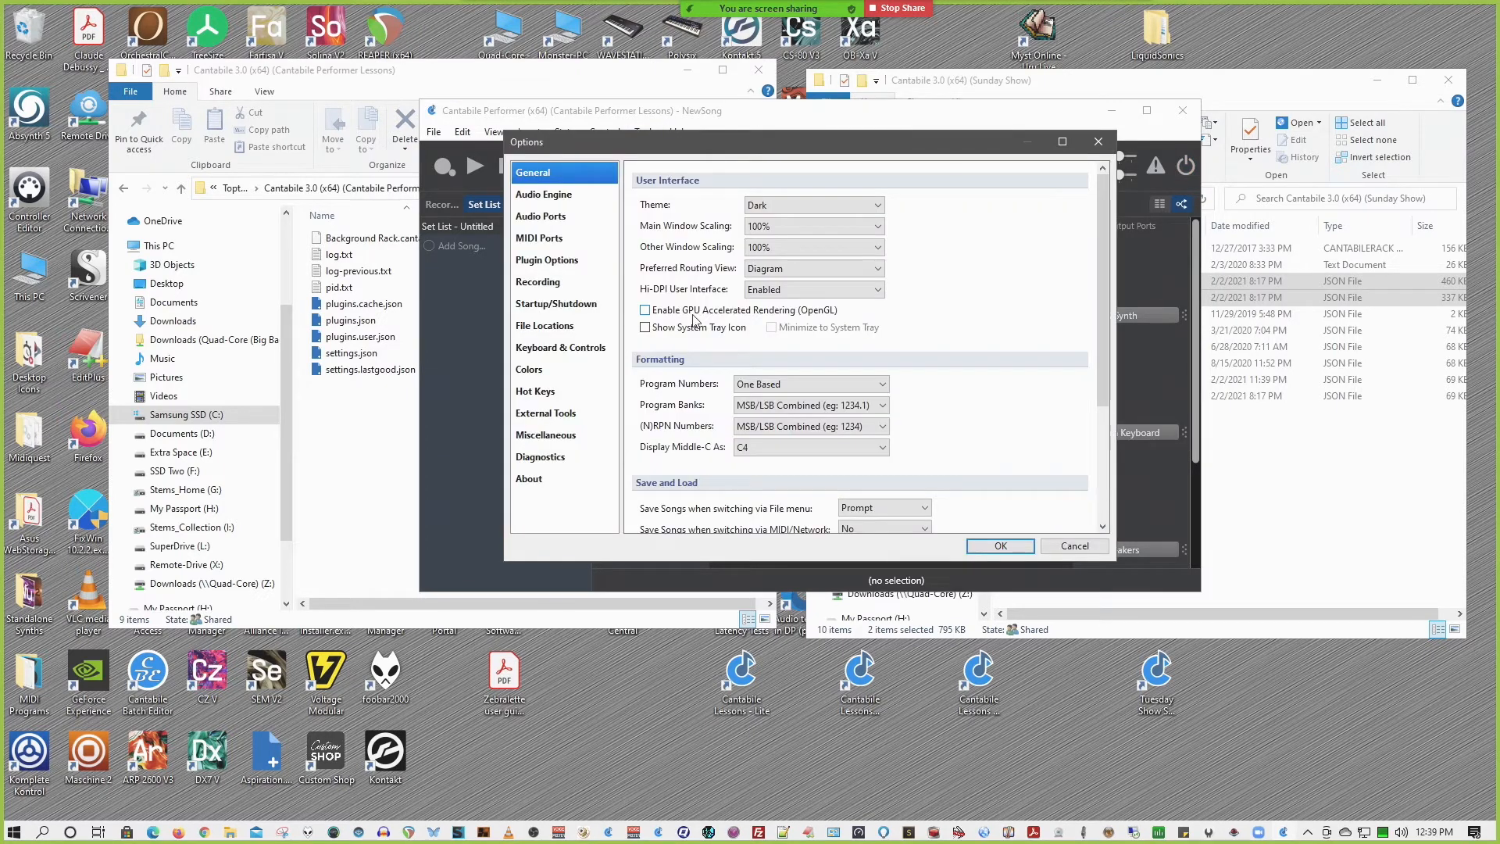
{"action": "left_click", "coordinate": [550, 263]}
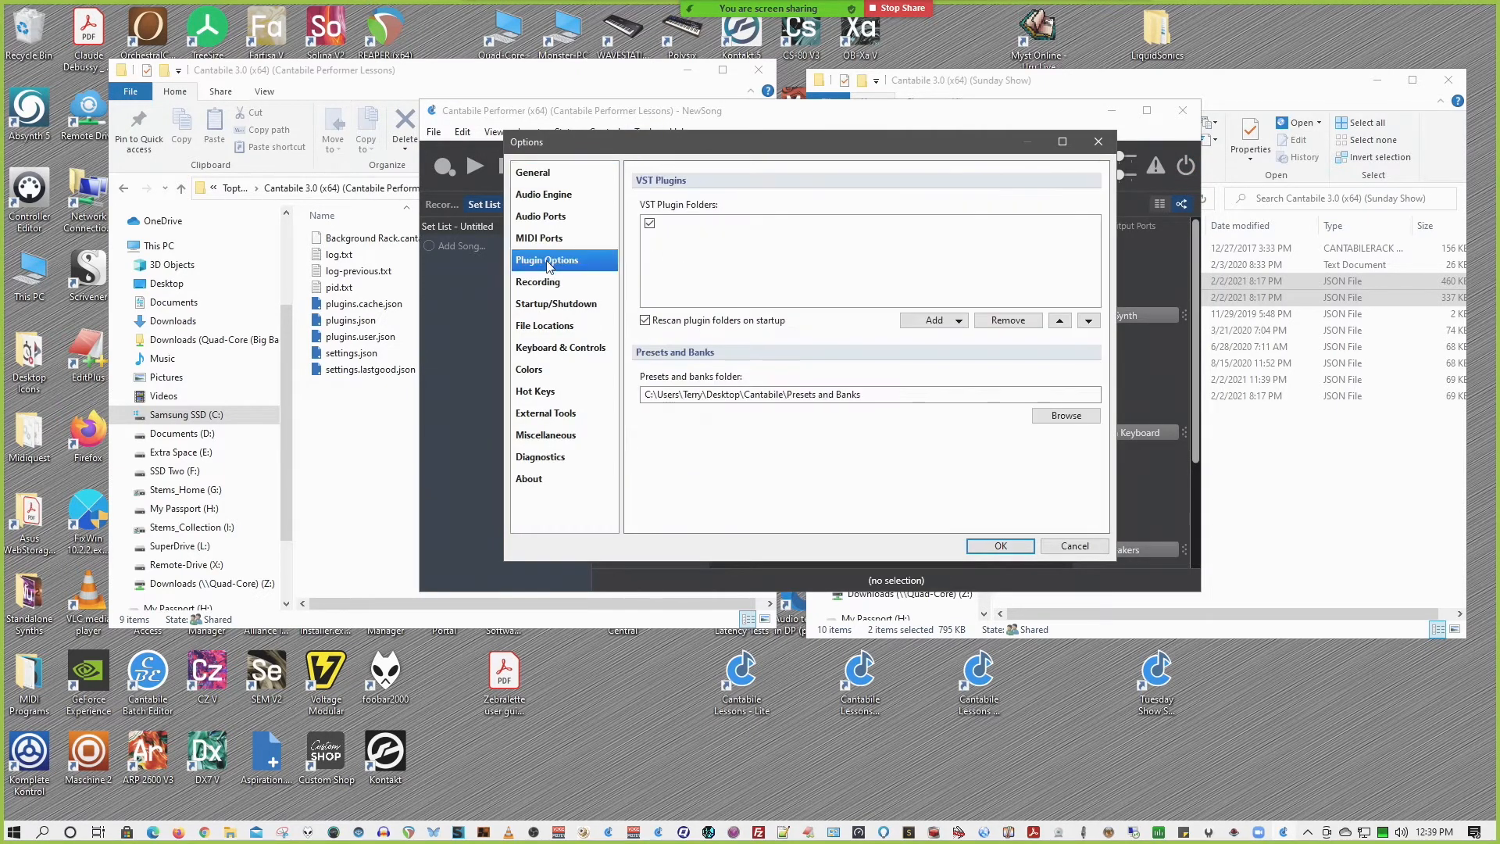
Add C:\Program Files\VSTPlugins\, C:\Program Files\Steinberg\VstPlugins and C:\Program Files\Common Files\VST3 as VST plugin folders.
{"action": "left_click", "coordinate": [958, 321]}
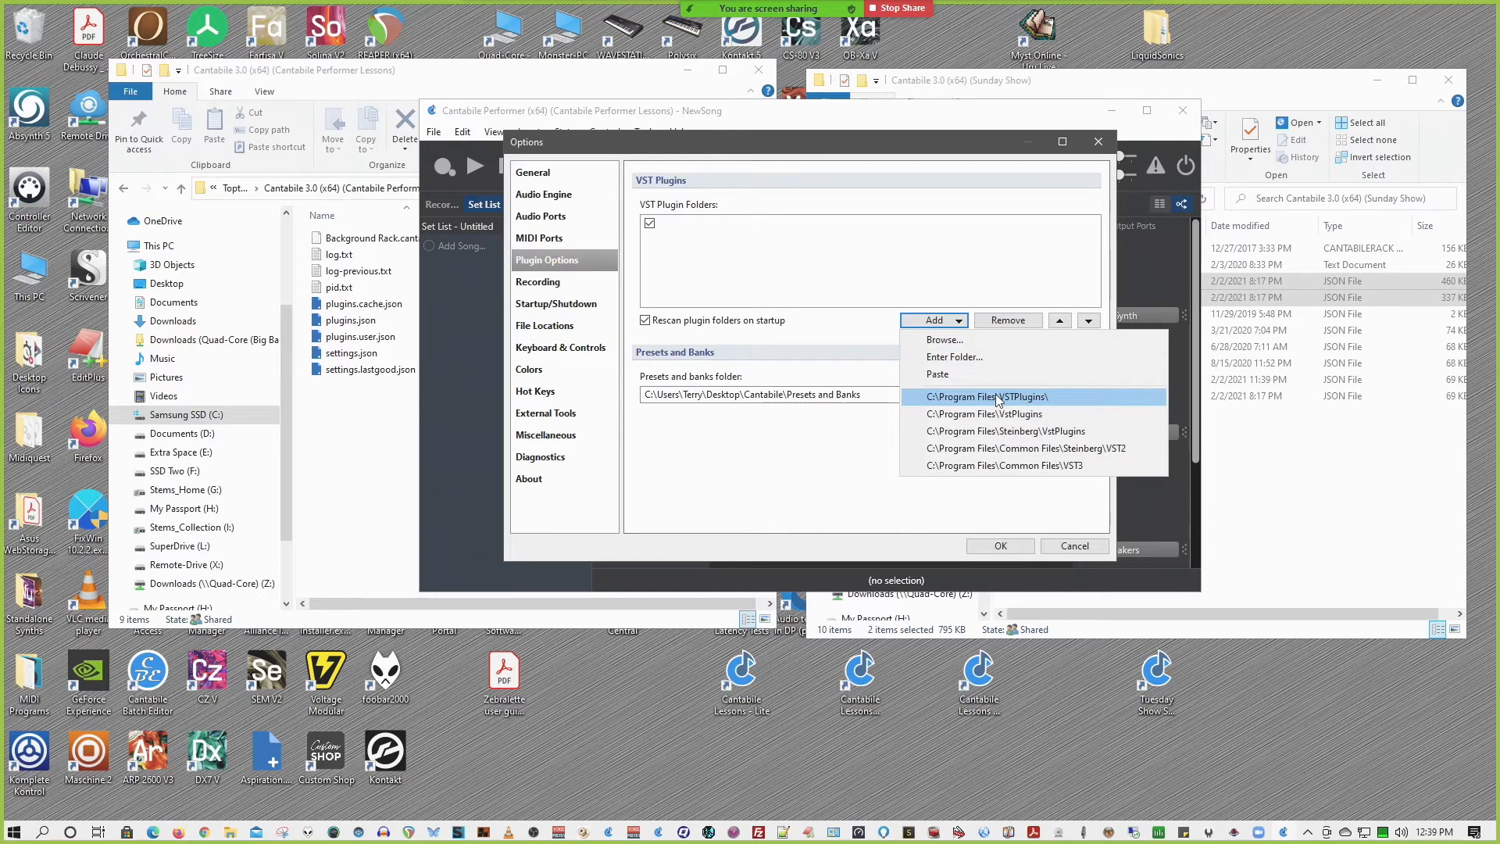
{"action": "left_click", "coordinate": [997, 398]}
{"action": "left_click", "coordinate": [956, 321]}
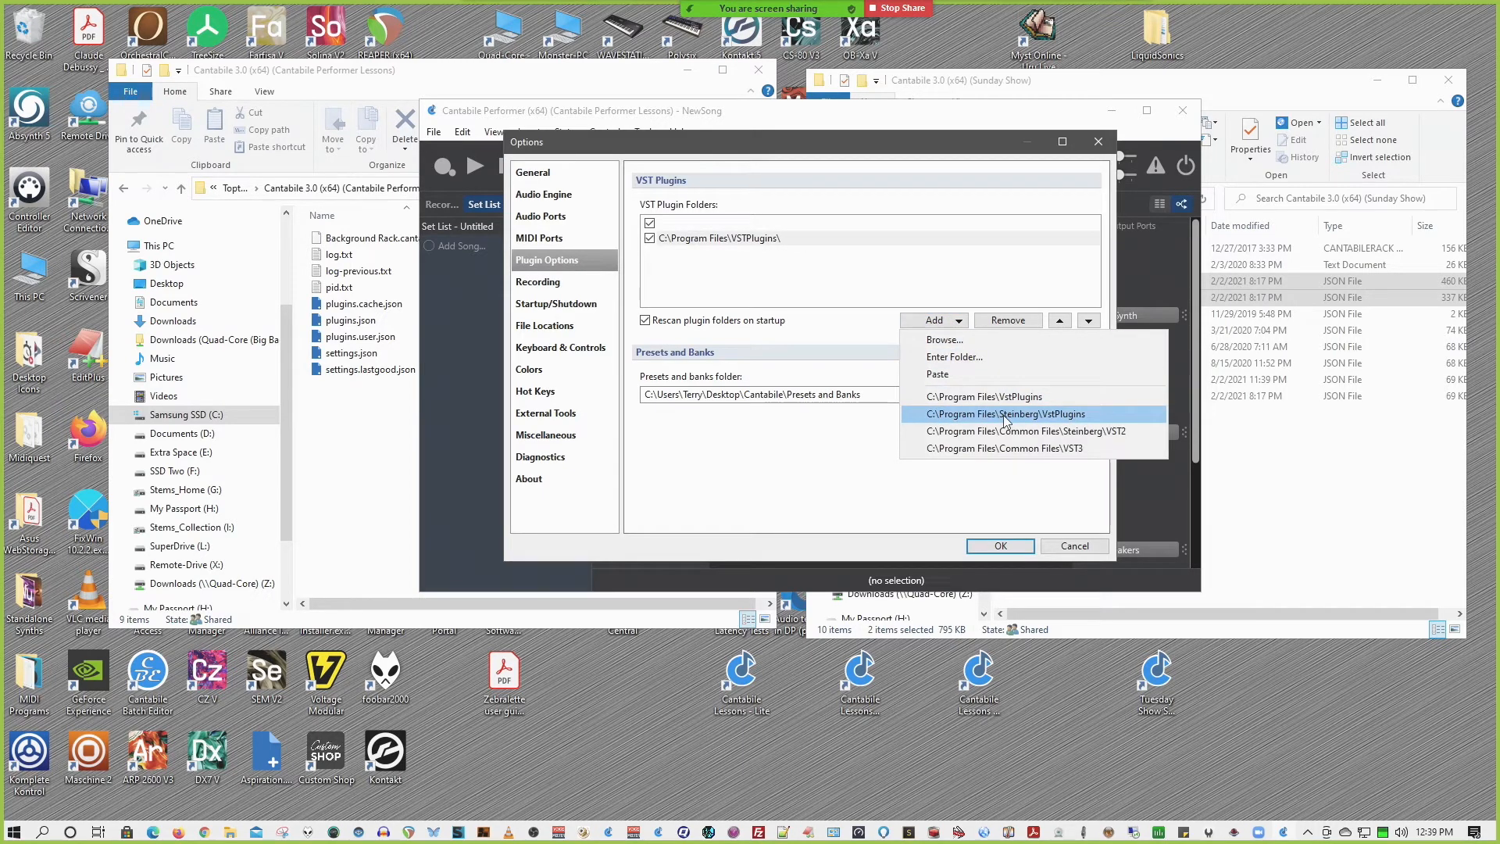
{"action": "left_click", "coordinate": [1005, 415]}
{"action": "left_click", "coordinate": [958, 321]}
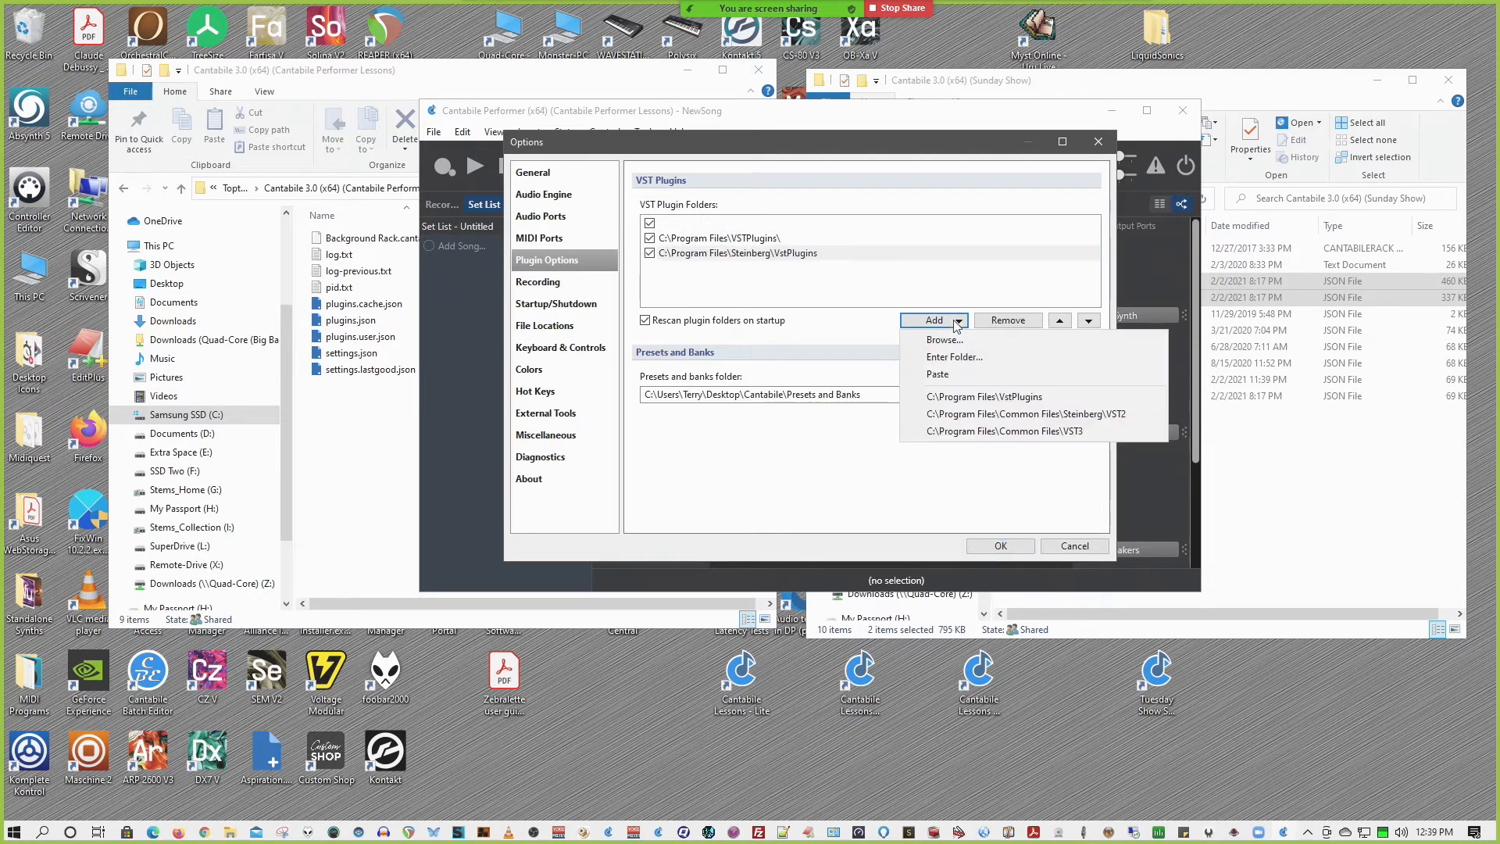
{"action": "left_click", "coordinate": [996, 432]}
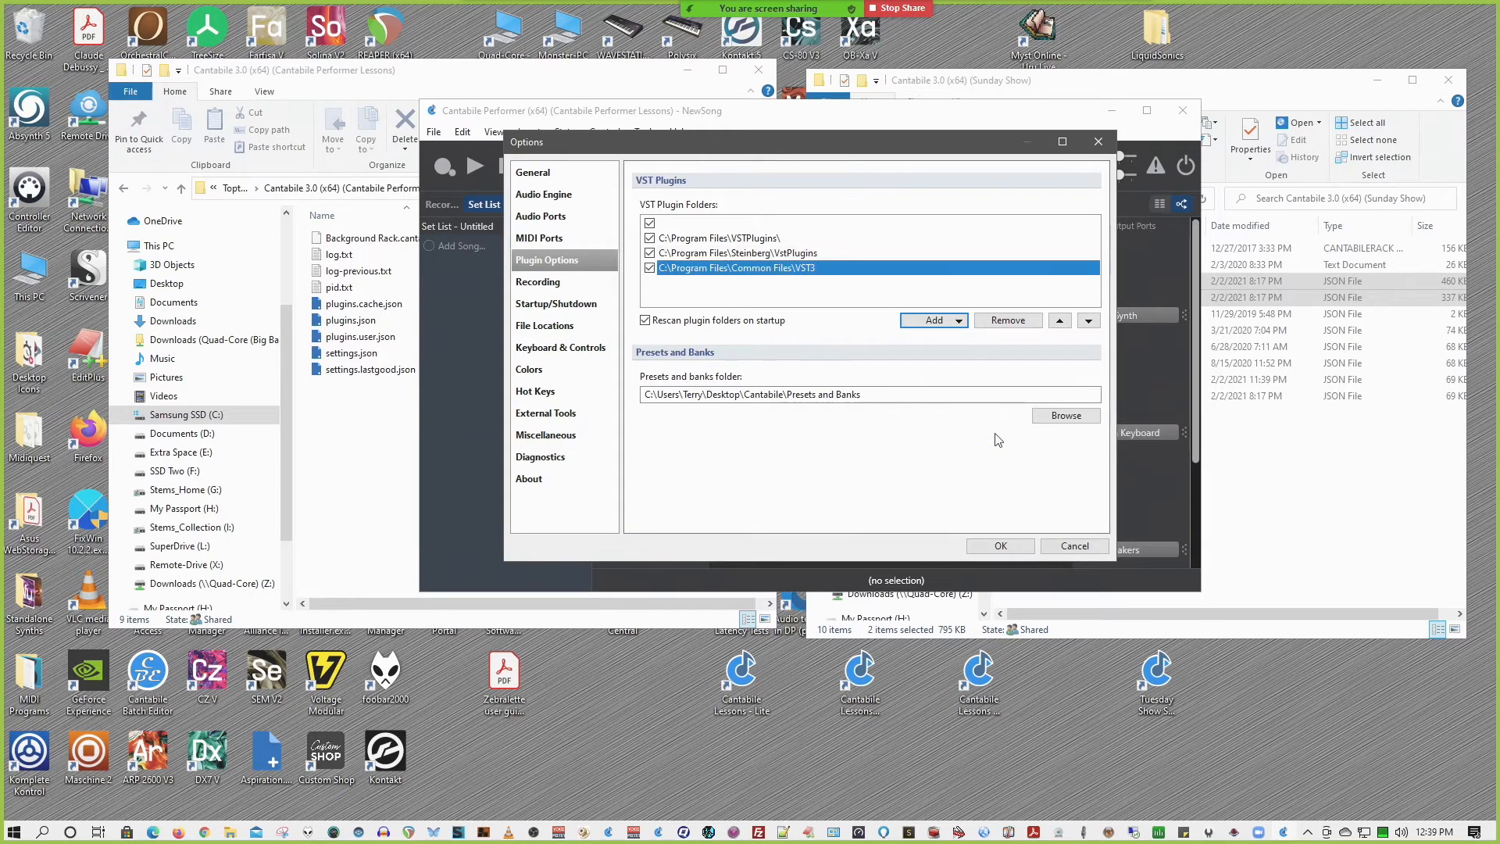
Apply the plugin folder settings despite the empty folder entry and compare the files in the Performer Lessons and Sunday Show settings folders.
{"action": "left_click", "coordinate": [1002, 547]}
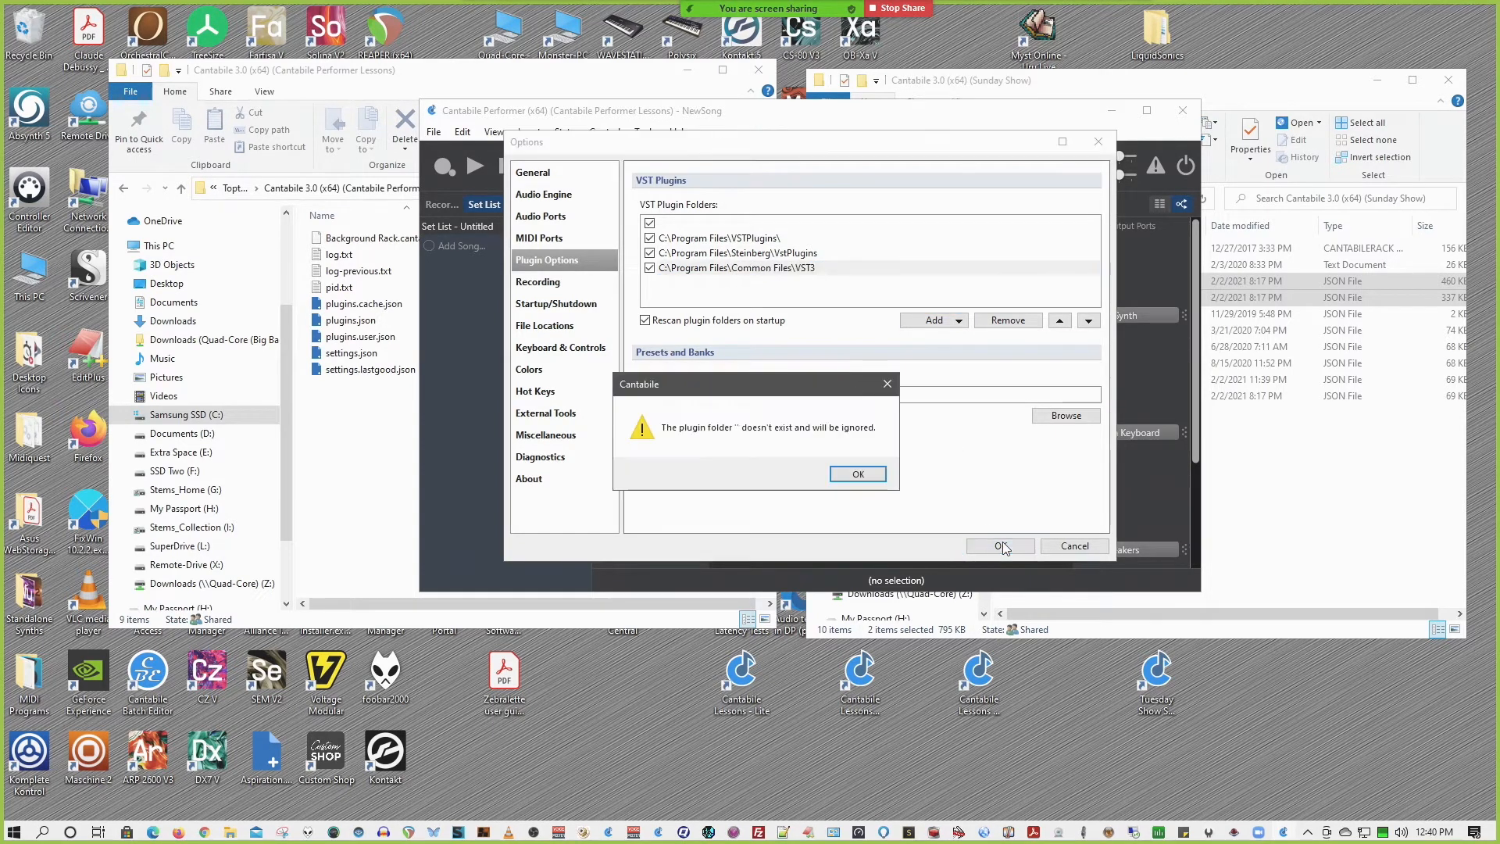
{"action": "left_click", "coordinate": [857, 474]}
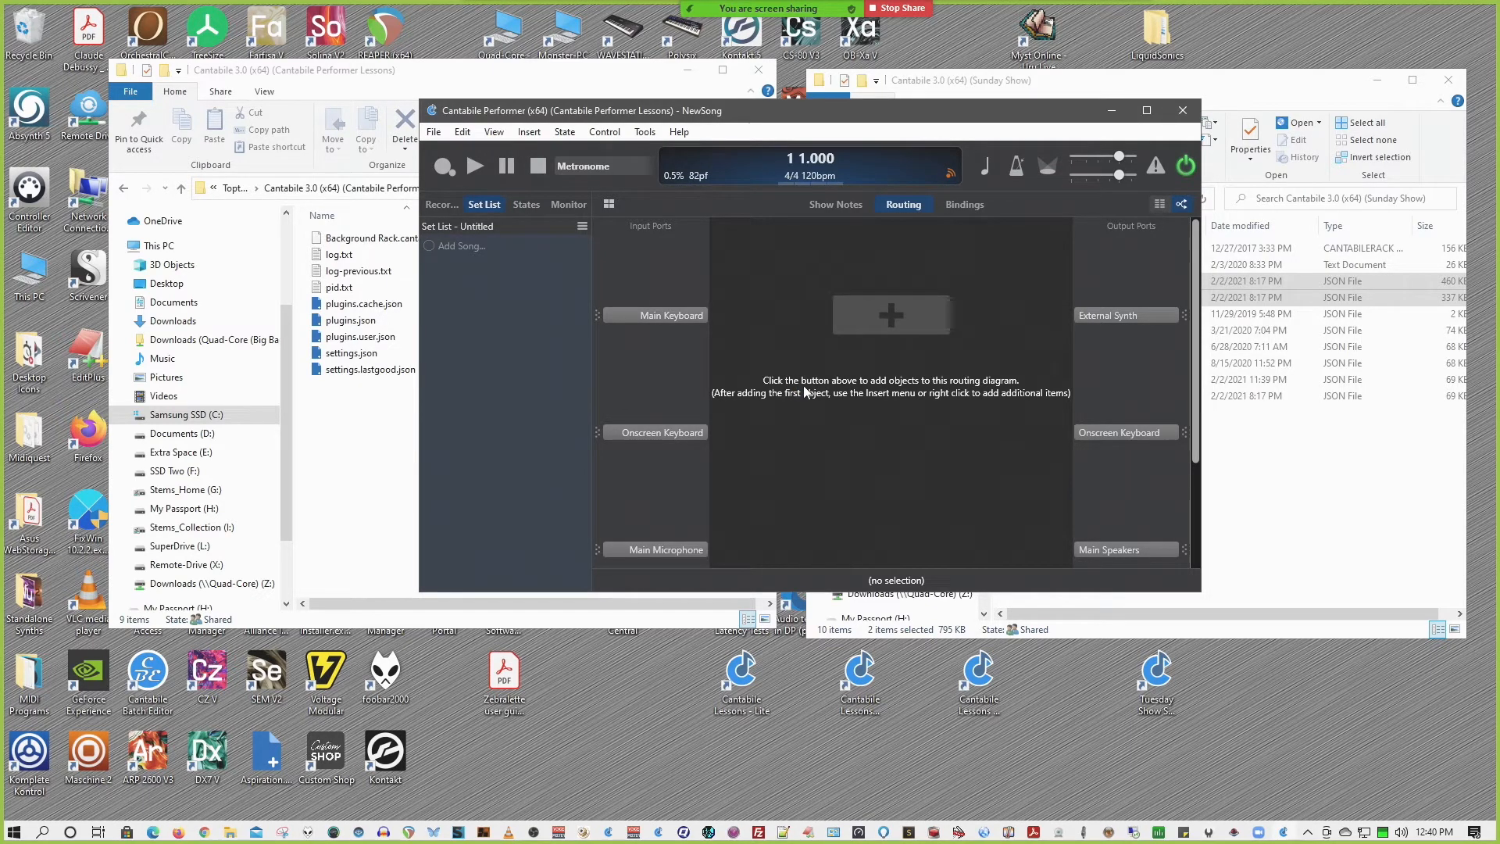
{"action": "left_click", "coordinate": [1306, 495]}
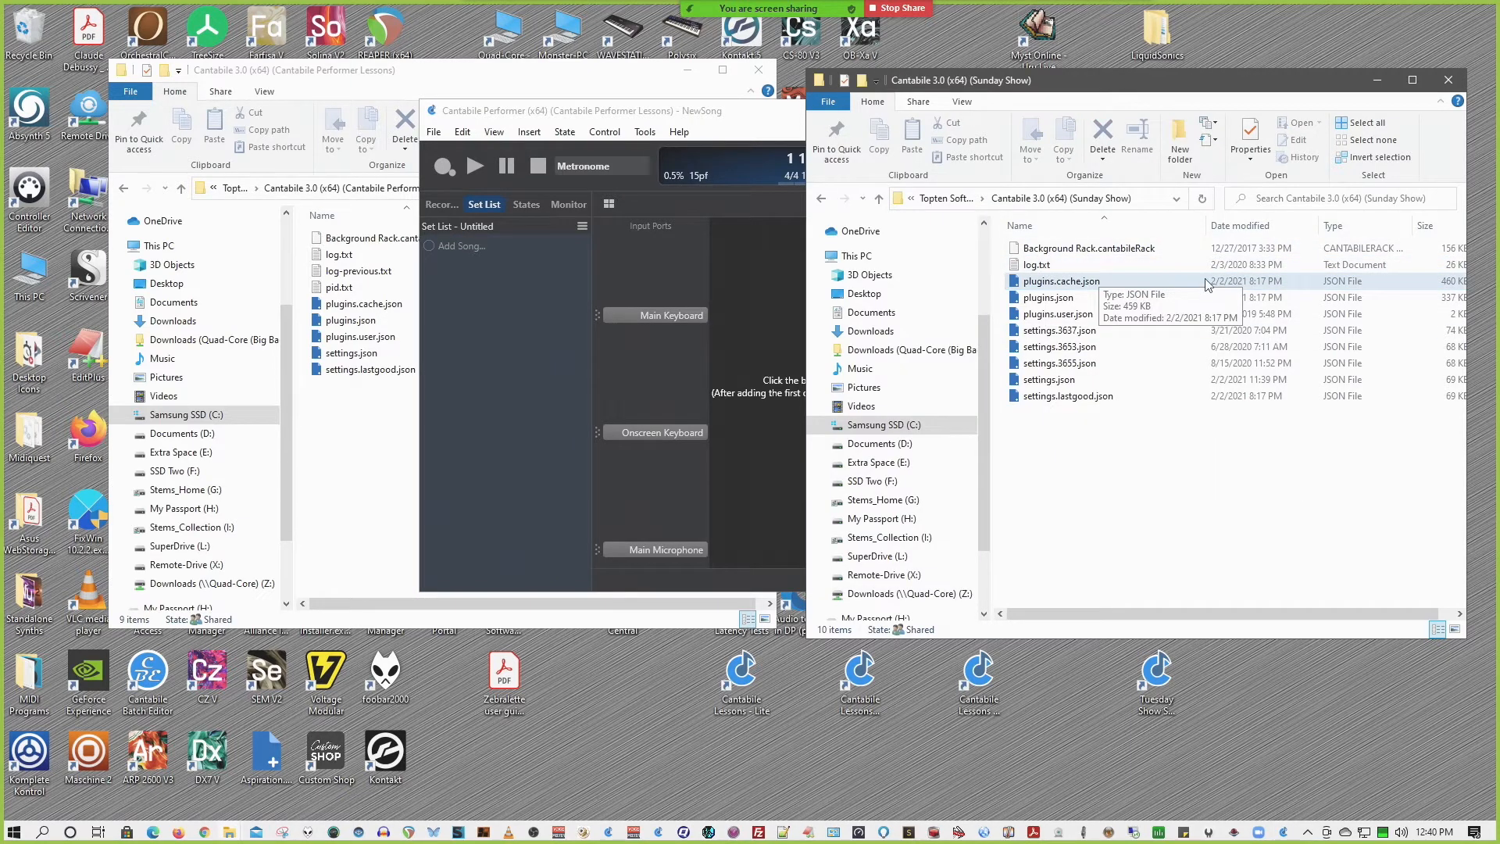
{"action": "left_click", "coordinate": [388, 434]}
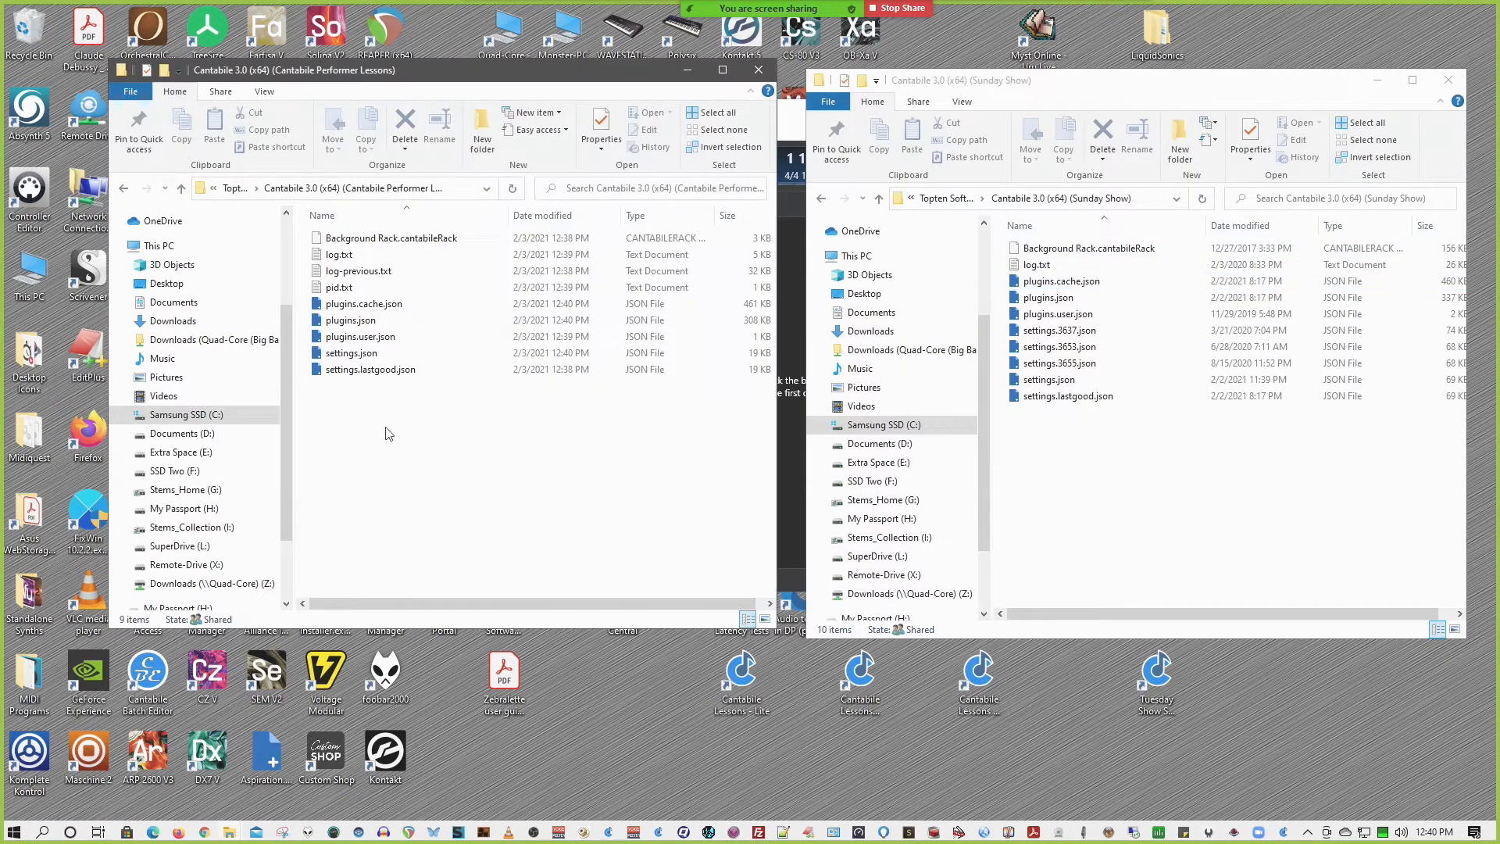
{"action": "left_click", "coordinate": [794, 496]}
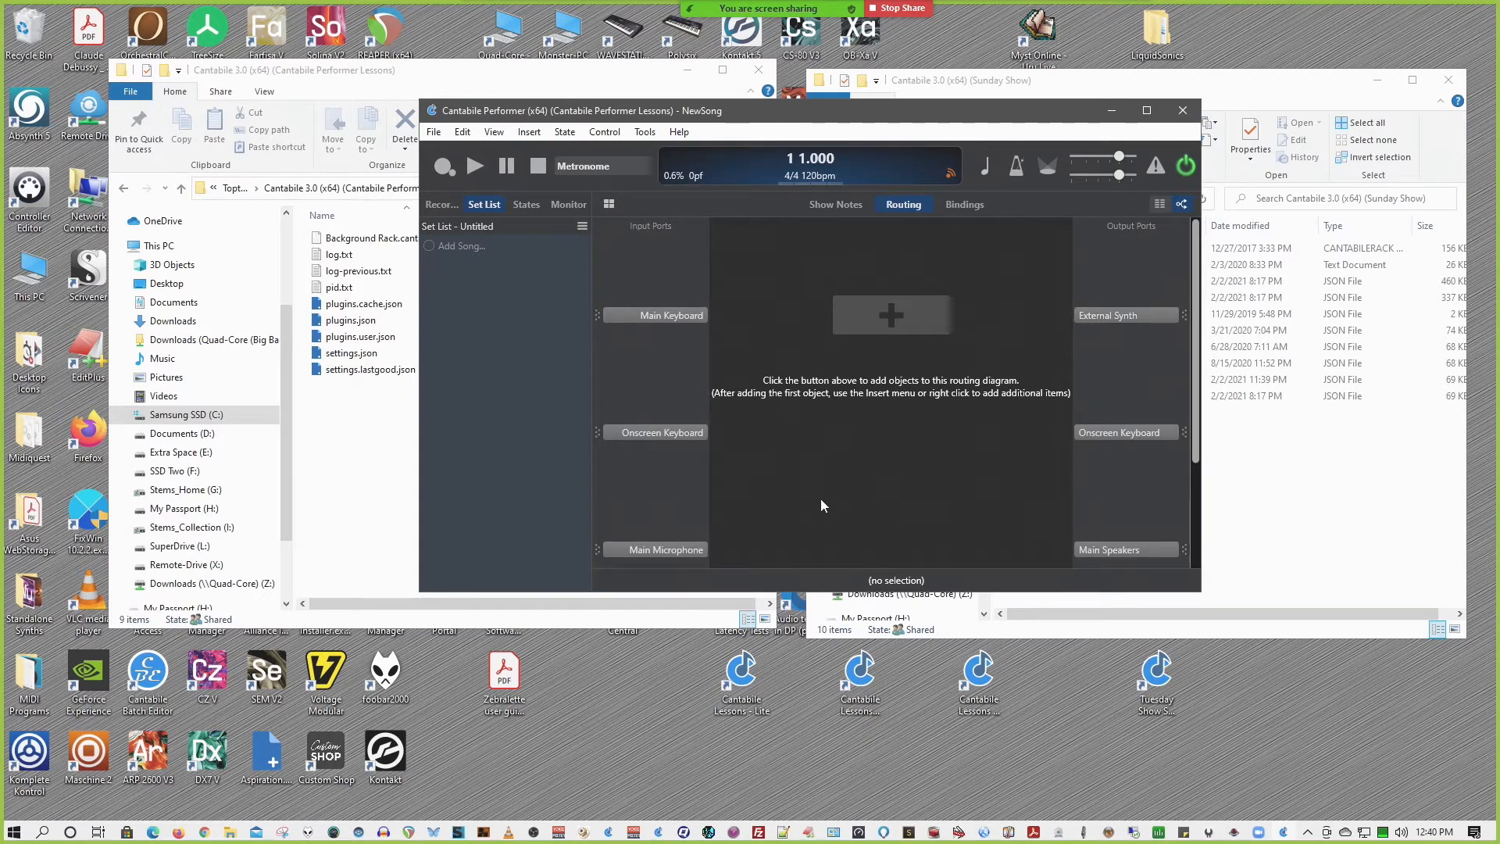
Maximize the Performer window and check the available input route sources in the table view of the routing.
{"action": "mouse_move", "coordinate": [783, 10]}
{"action": "double_click", "coordinate": [997, 113]}
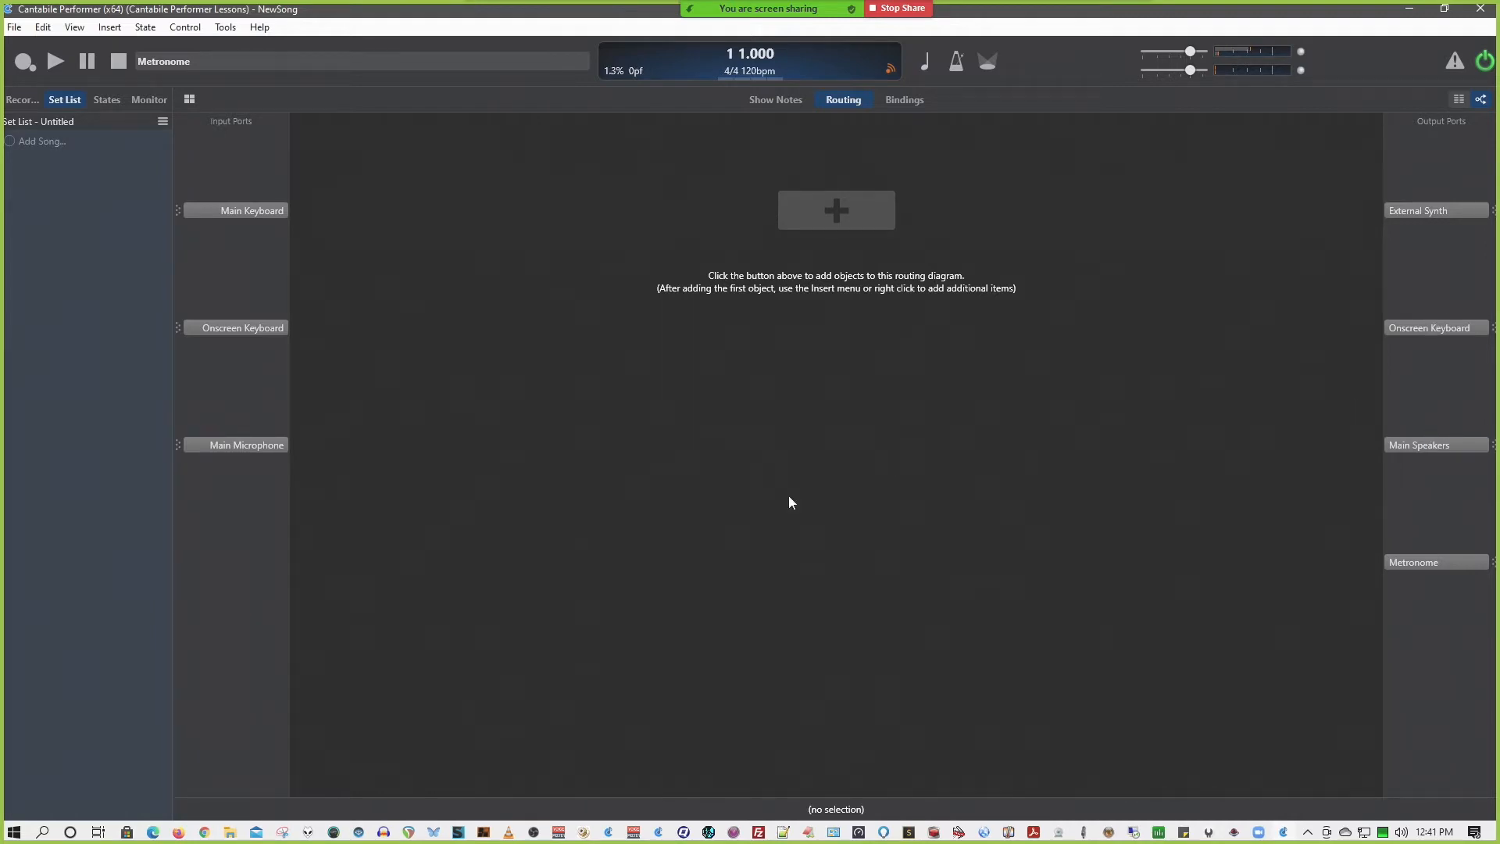
{"action": "left_click", "coordinate": [1457, 99]}
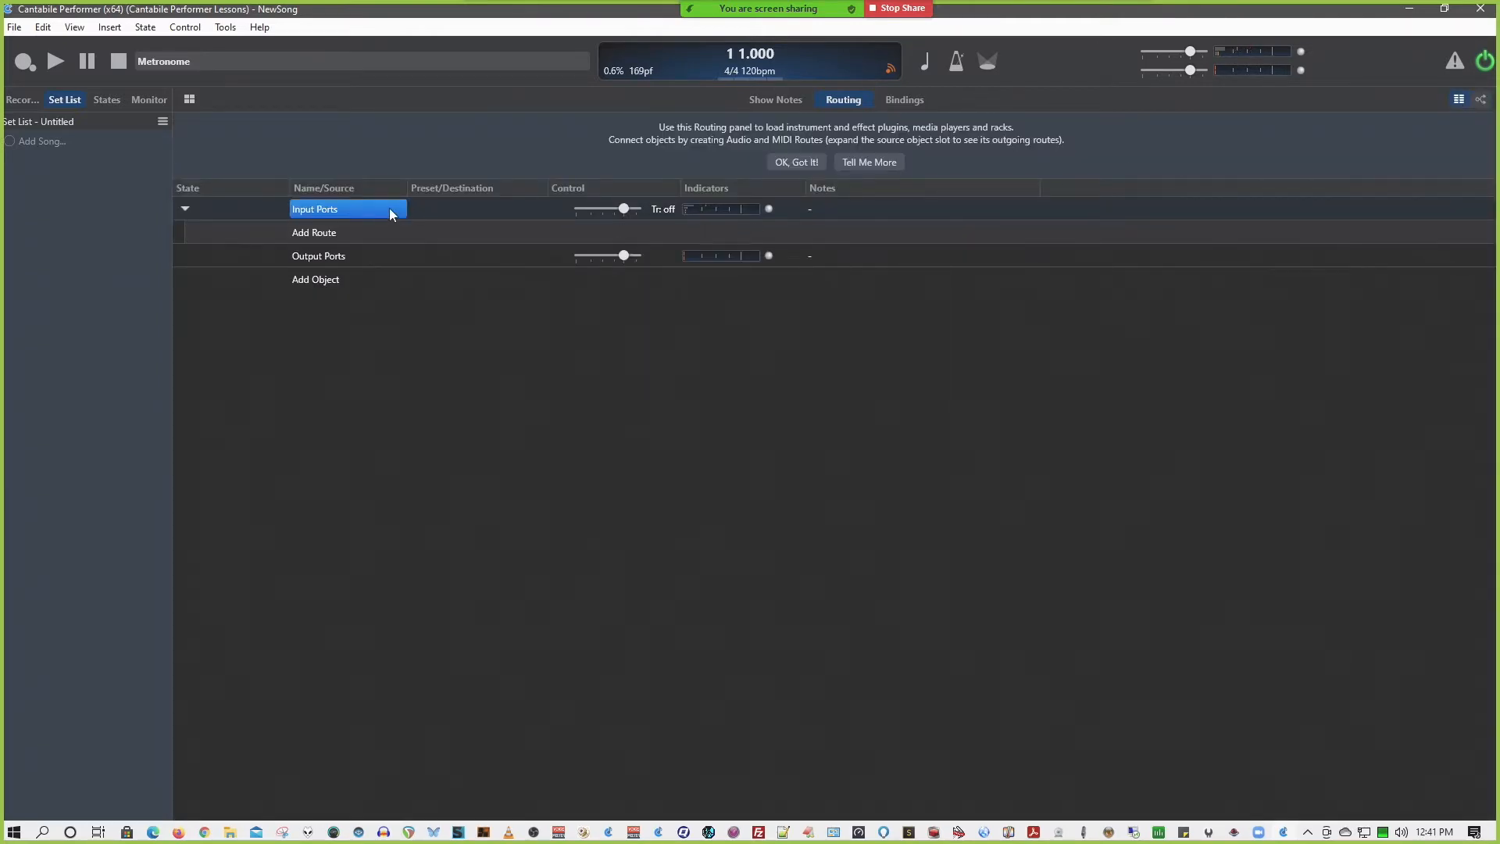
{"action": "left_click", "coordinate": [329, 233]}
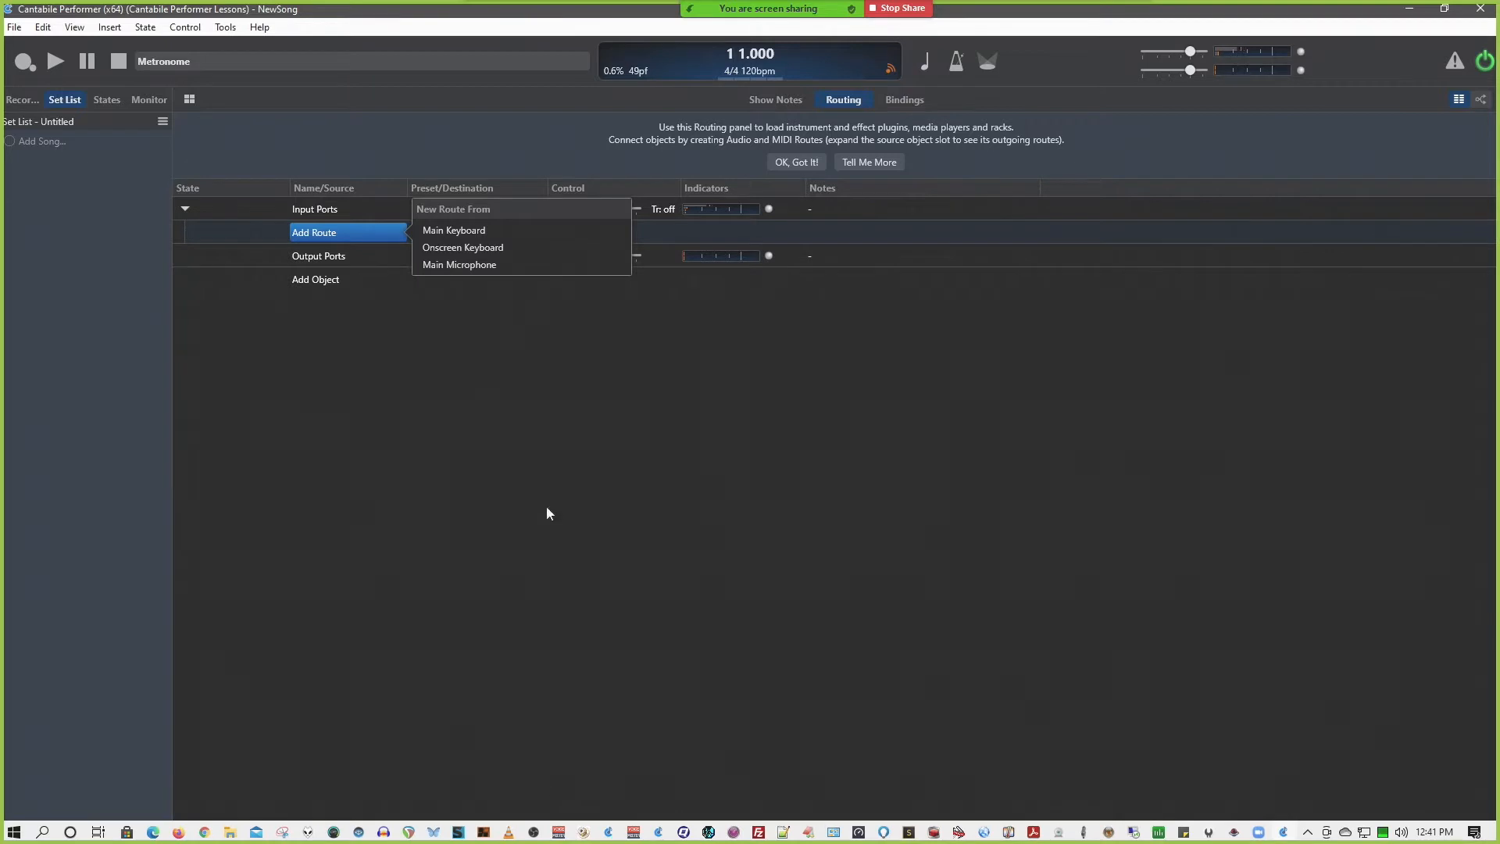
{"action": "left_click", "coordinate": [355, 234]}
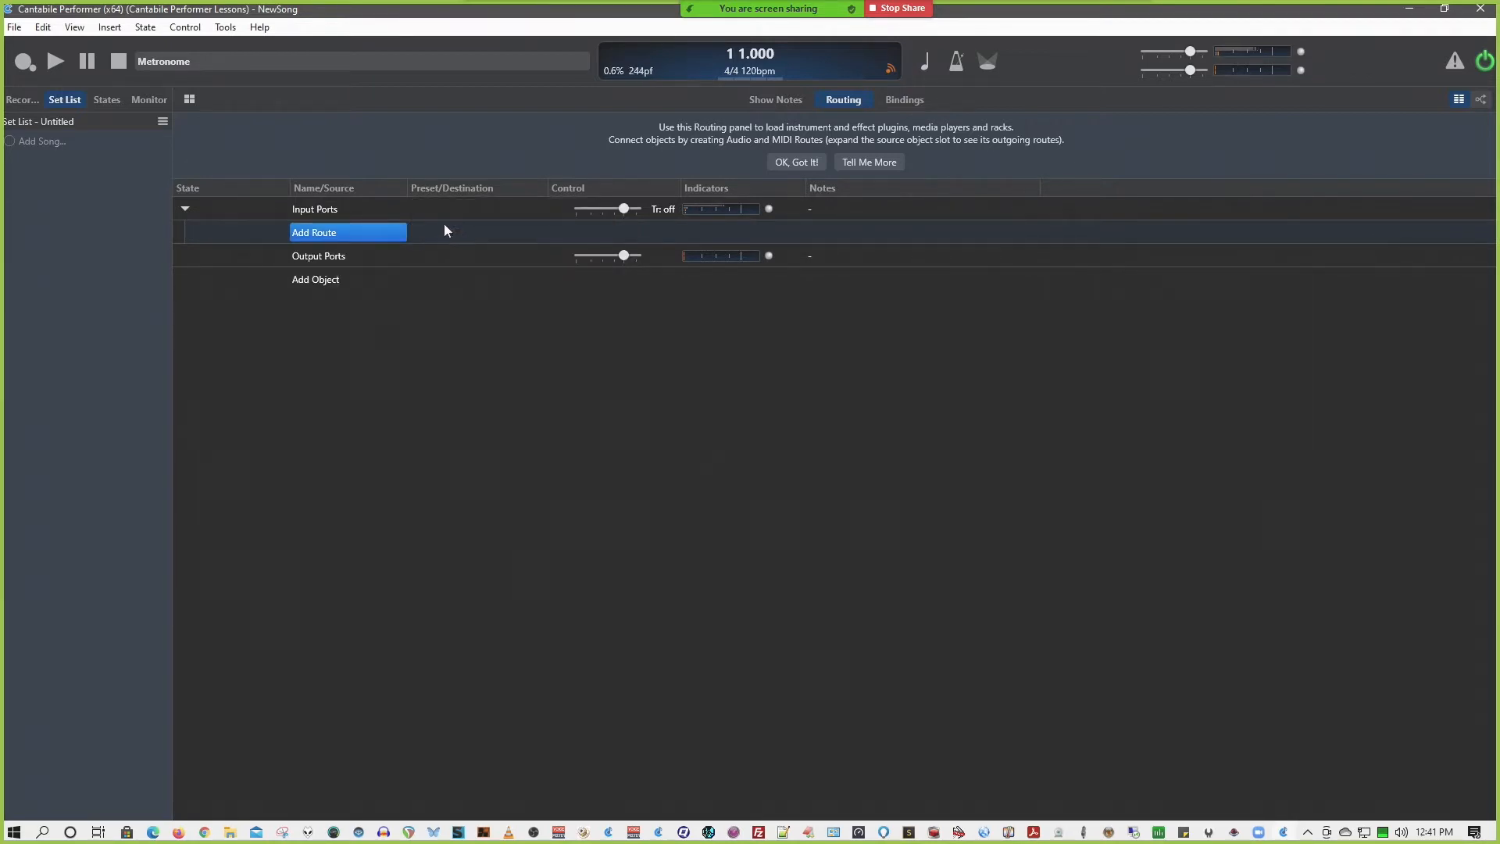
Assign the Komplete Kontrol - 1 device to the Main Keyboard MIDI input port in the options.
{"action": "left_click", "coordinate": [228, 28]}
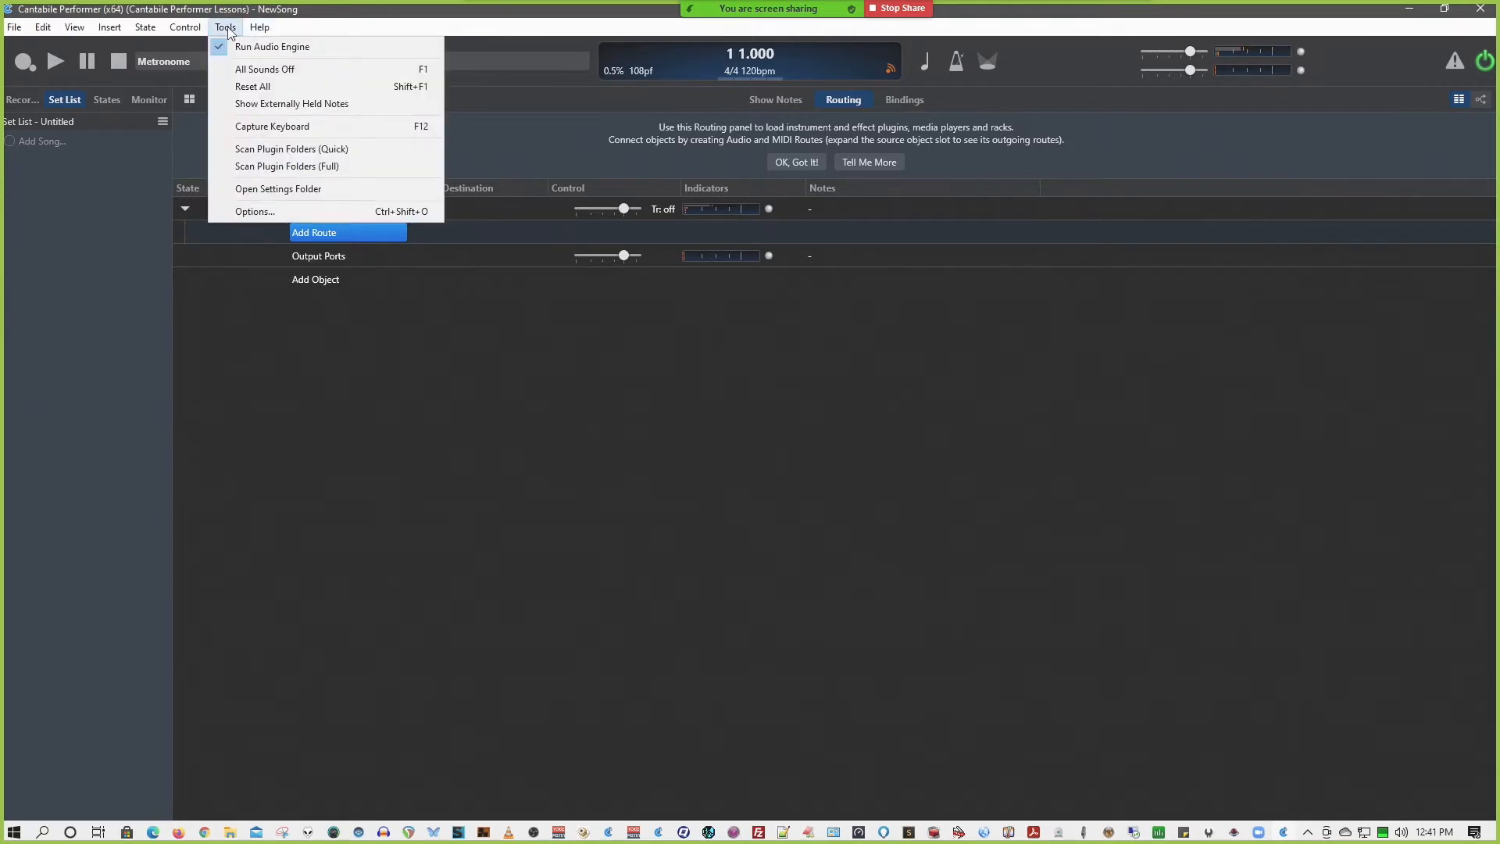
{"action": "left_click", "coordinate": [321, 213]}
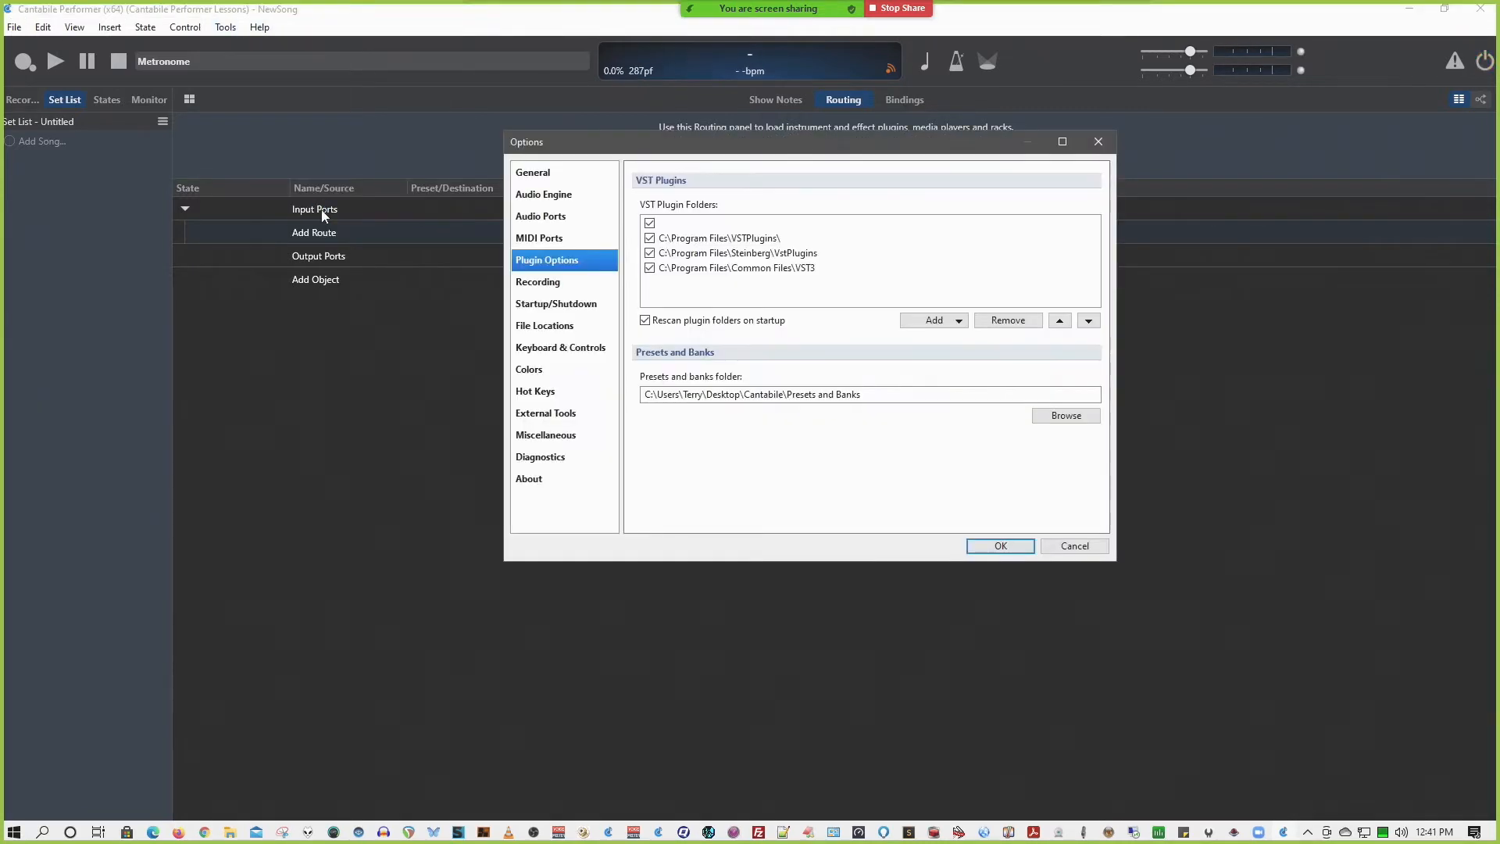
{"action": "left_click", "coordinate": [550, 244]}
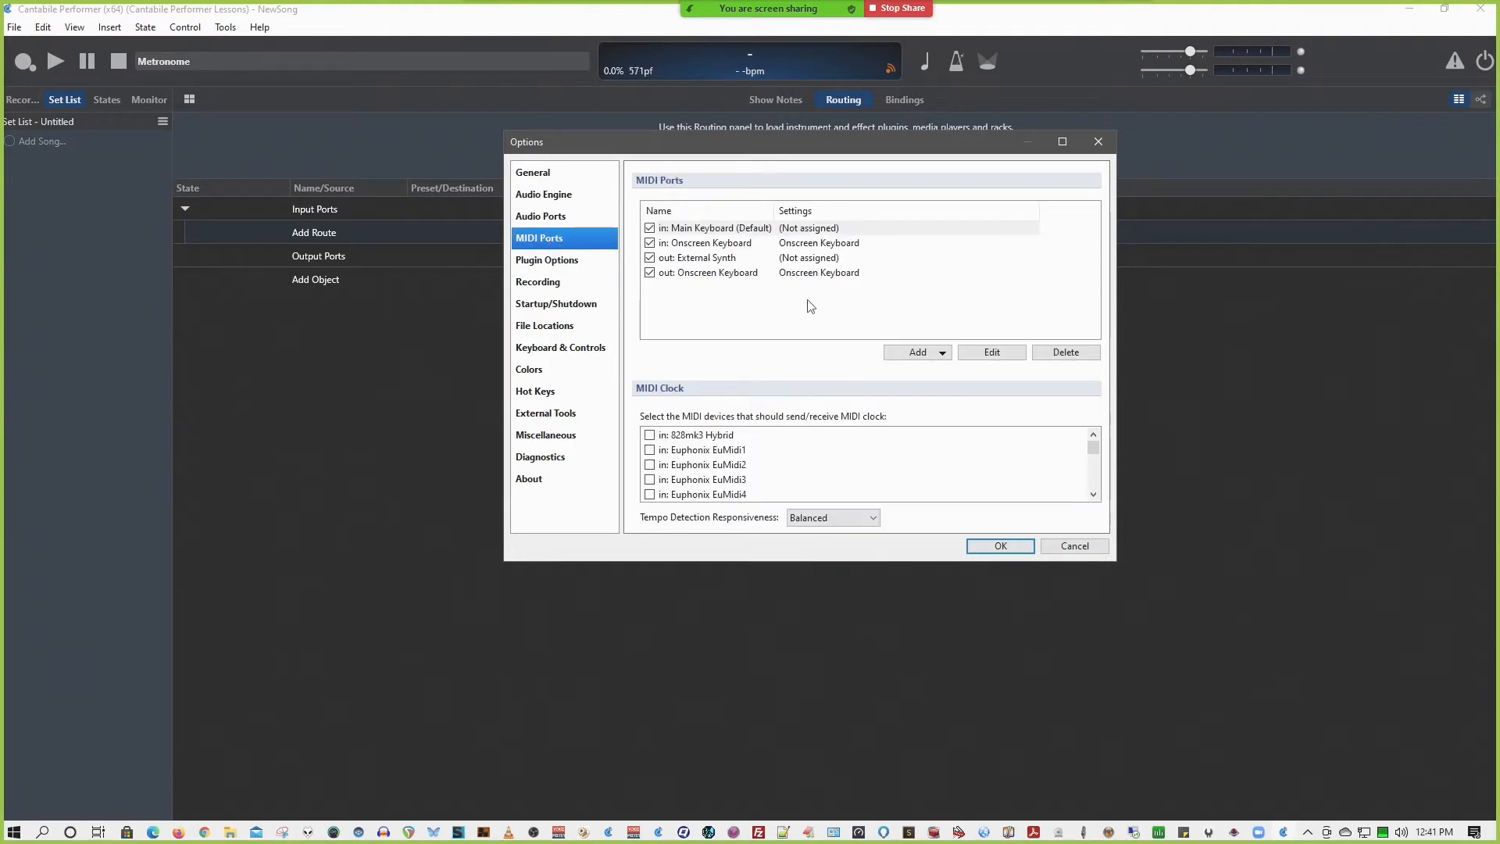
{"action": "left_click", "coordinate": [803, 232]}
{"action": "double_click", "coordinate": [803, 229]}
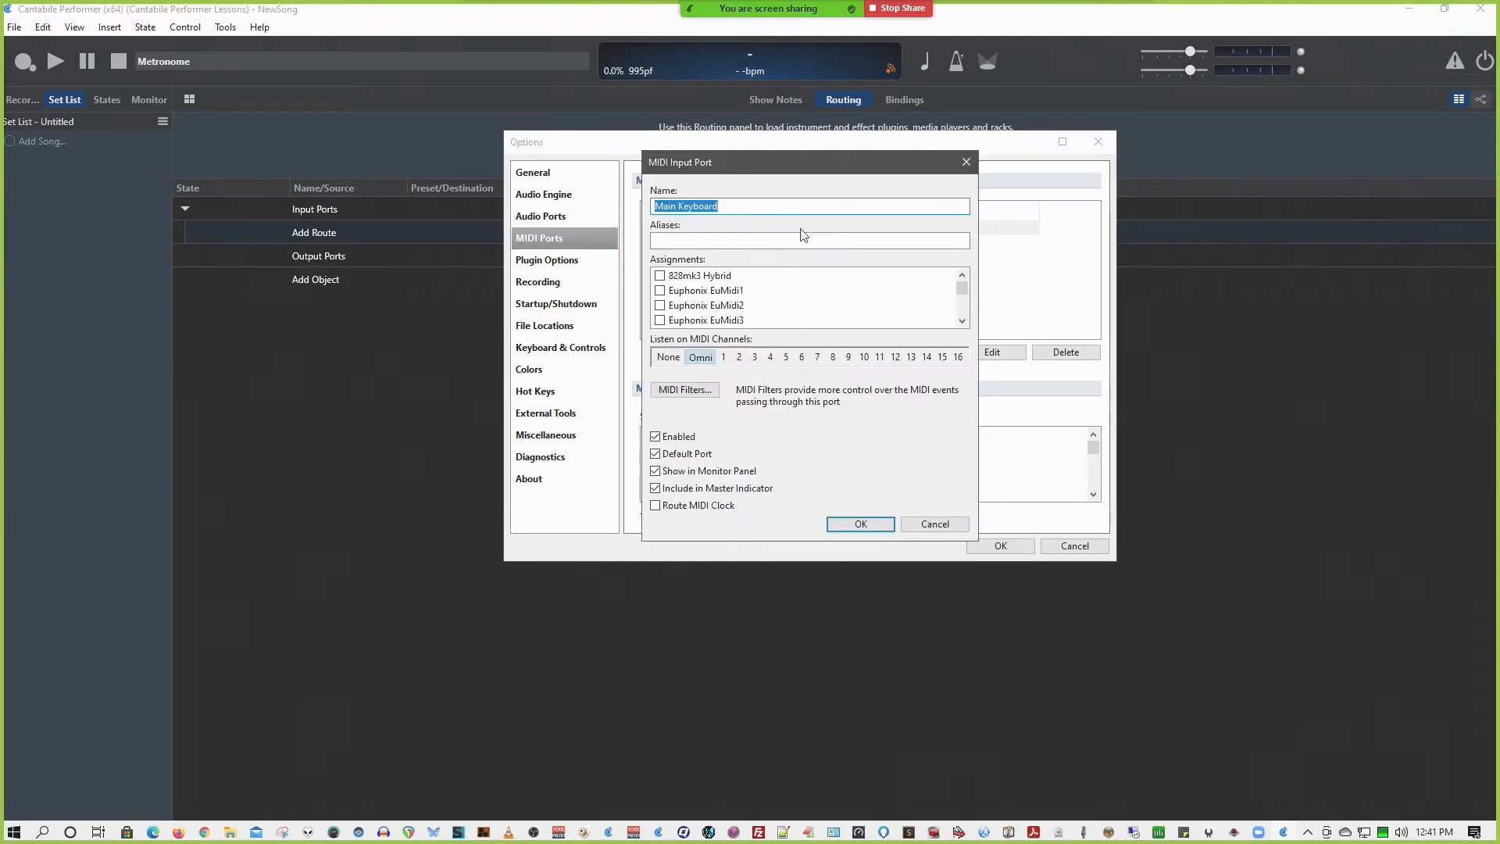
{"action": "scroll", "coordinate": [725, 293], "scroll_direction": "down", "scroll_amount": 3}
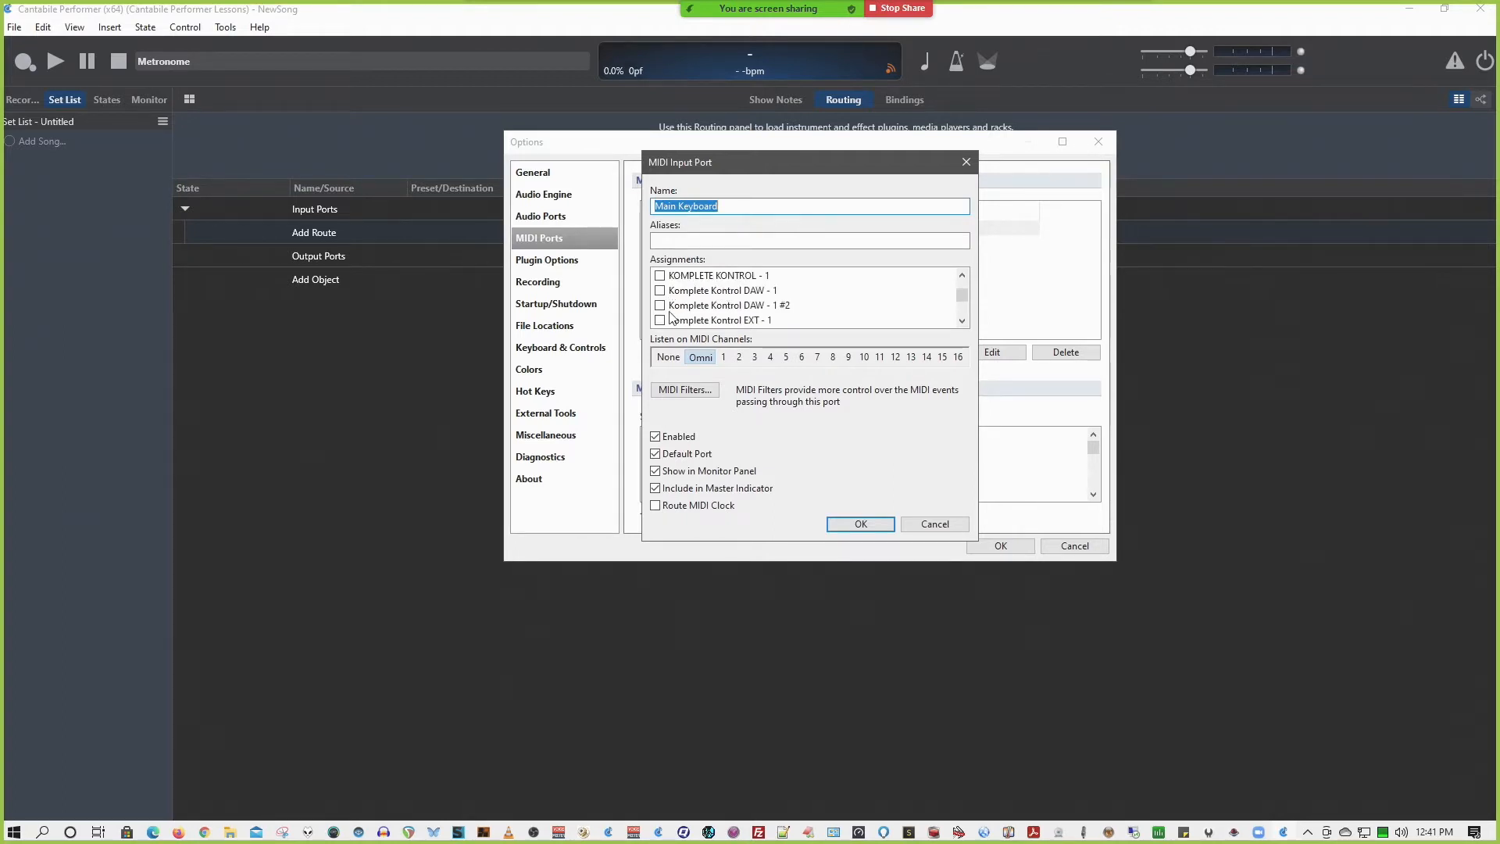
{"action": "scroll", "coordinate": [672, 316], "scroll_direction": "up", "scroll_amount": 3}
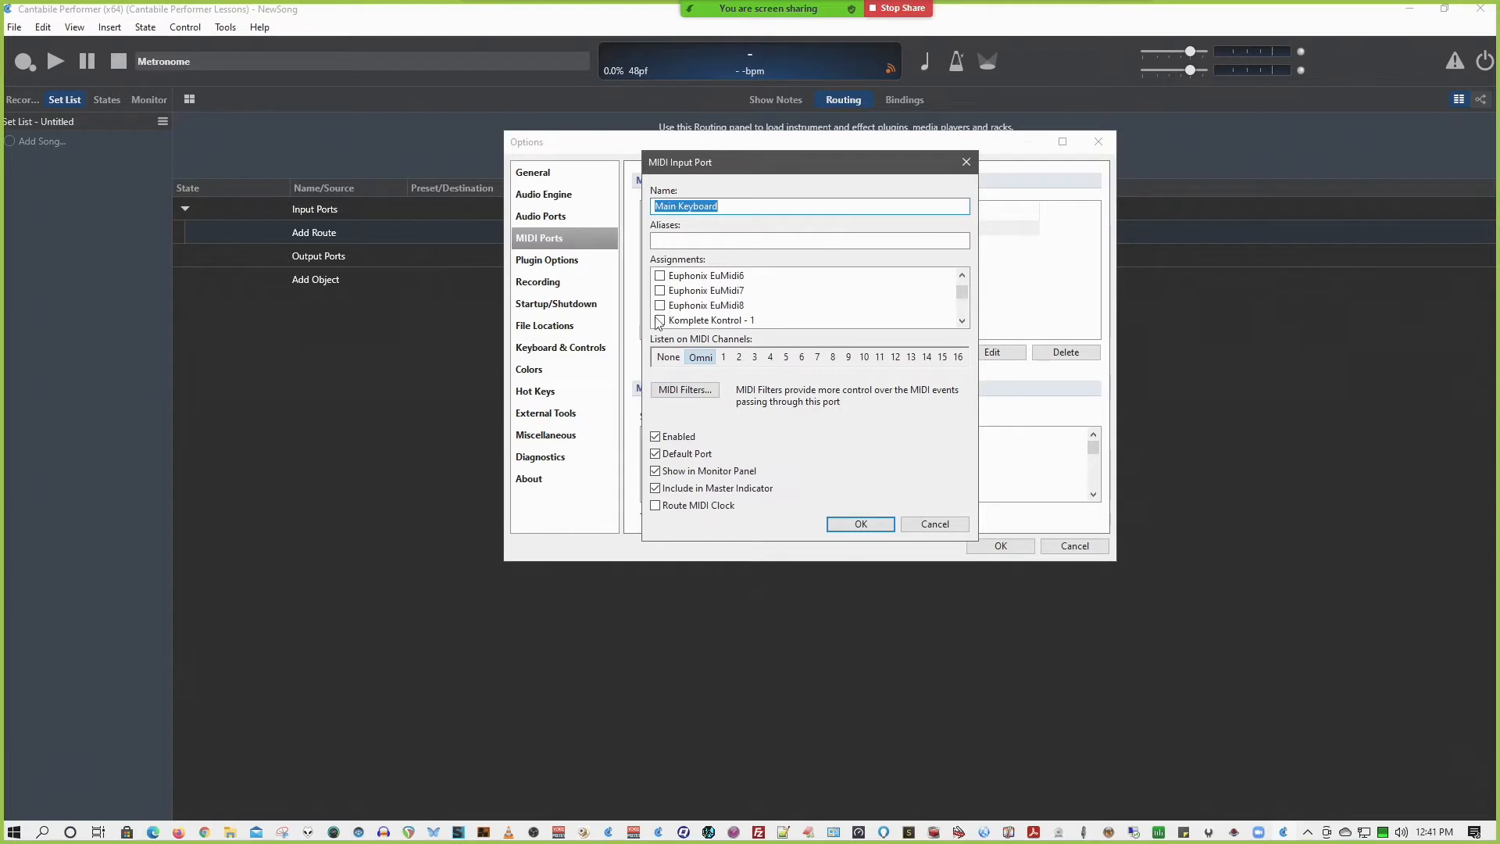
{"action": "left_click", "coordinate": [660, 319]}
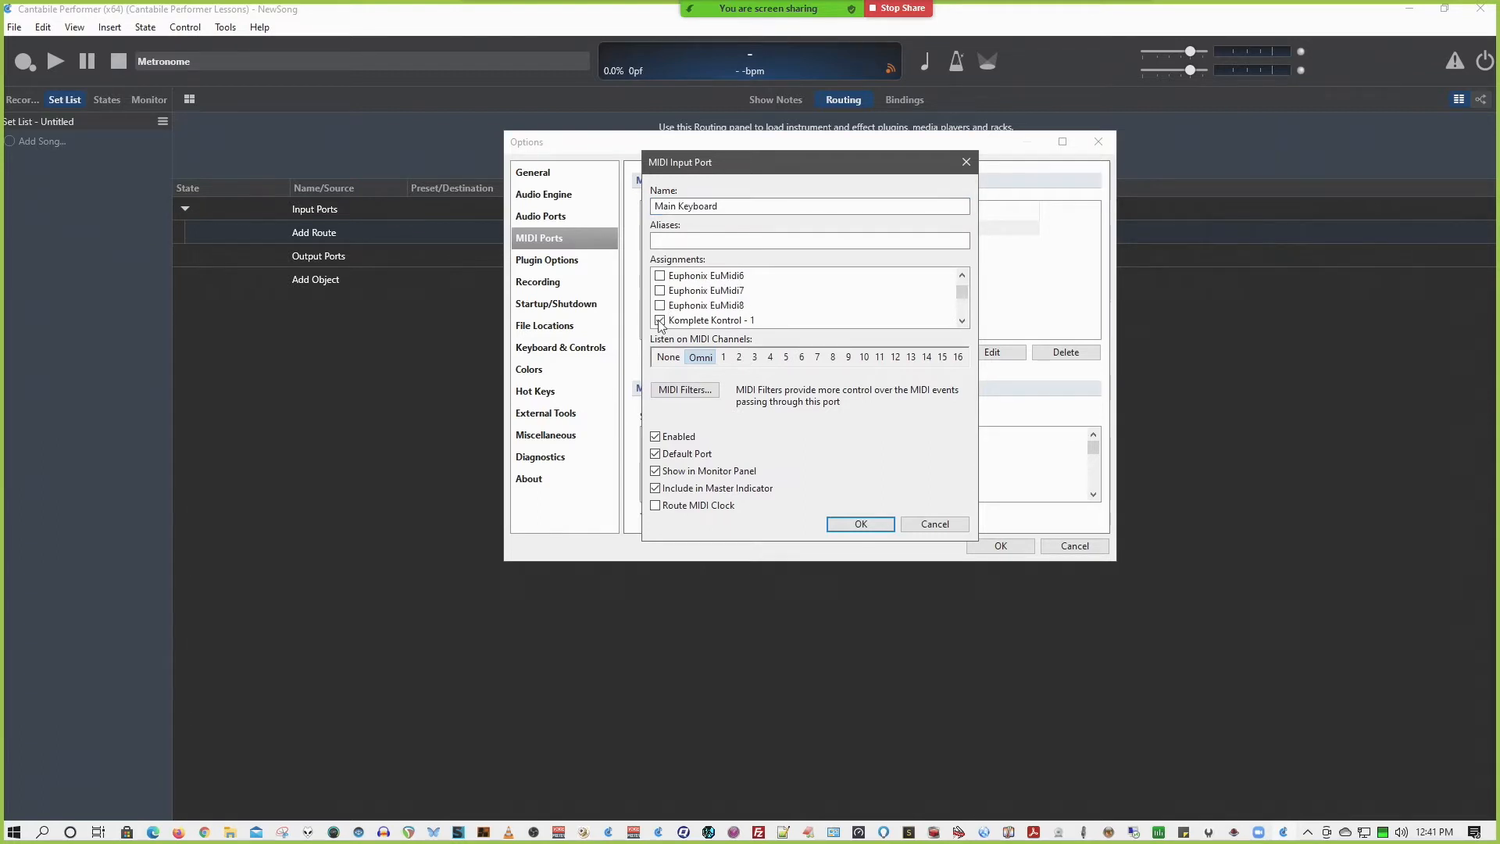
{"action": "left_click", "coordinate": [860, 524]}
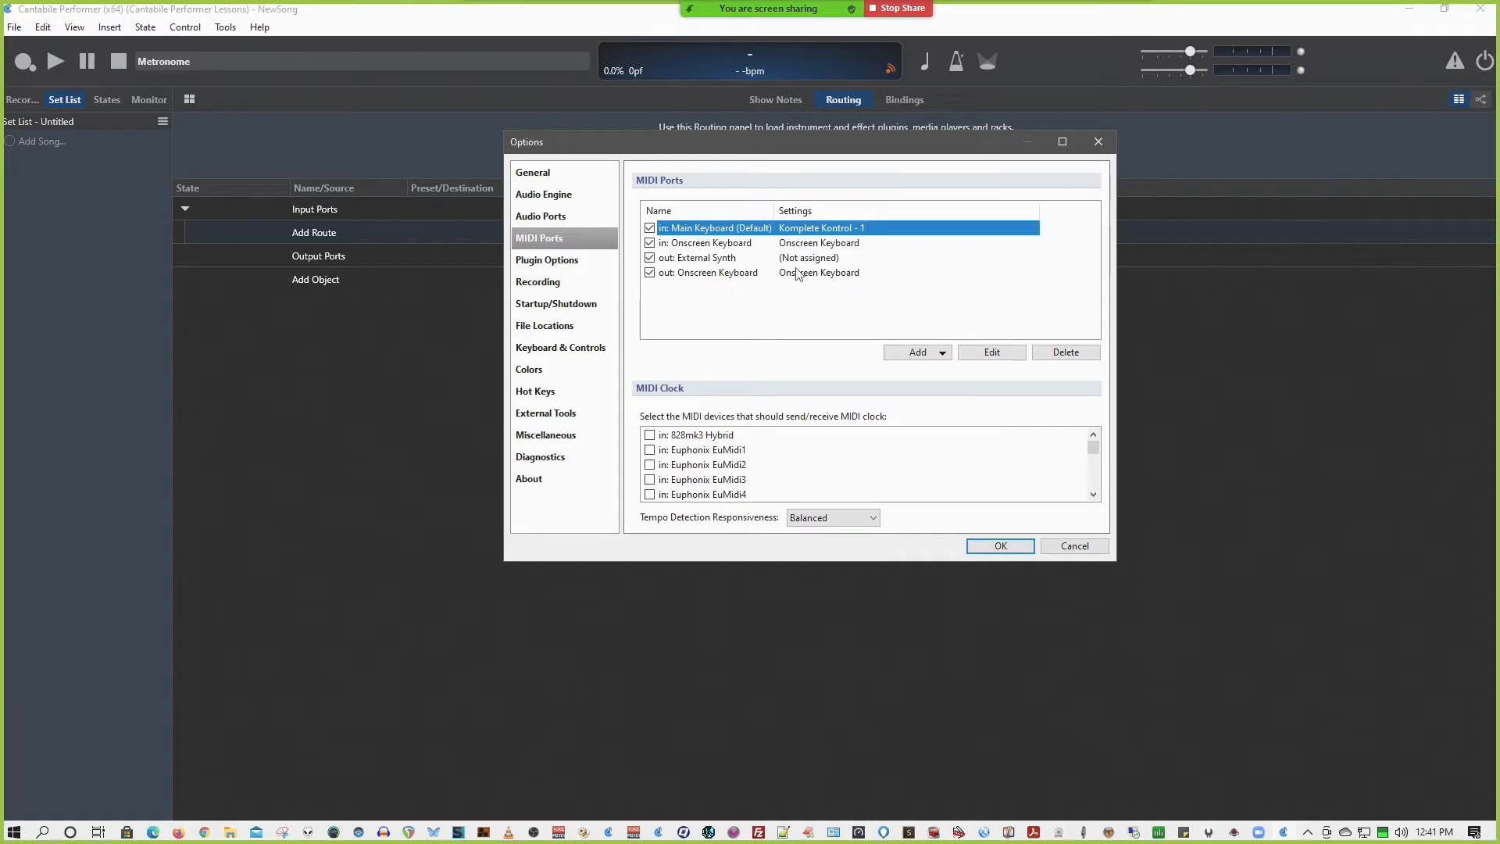
Rename the External Synth MIDI output port to Yamaha TX81Z Upper, assigned to Port 4 on MXPXT and mapped to channel 6.
{"action": "left_click", "coordinate": [726, 259]}
{"action": "left_click", "coordinate": [981, 352]}
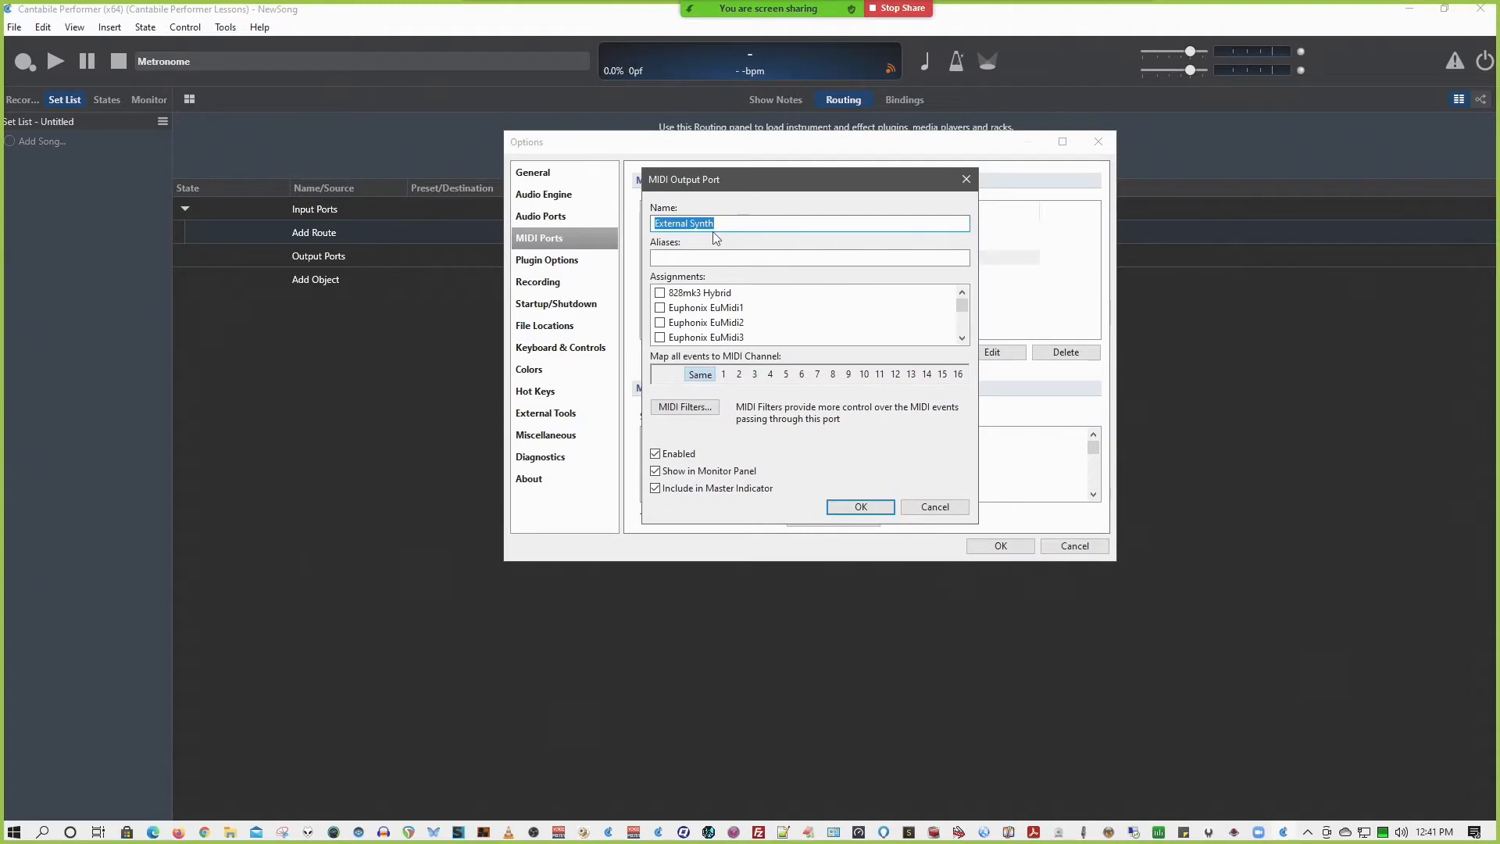
{"action": "type", "text": "Ya"}
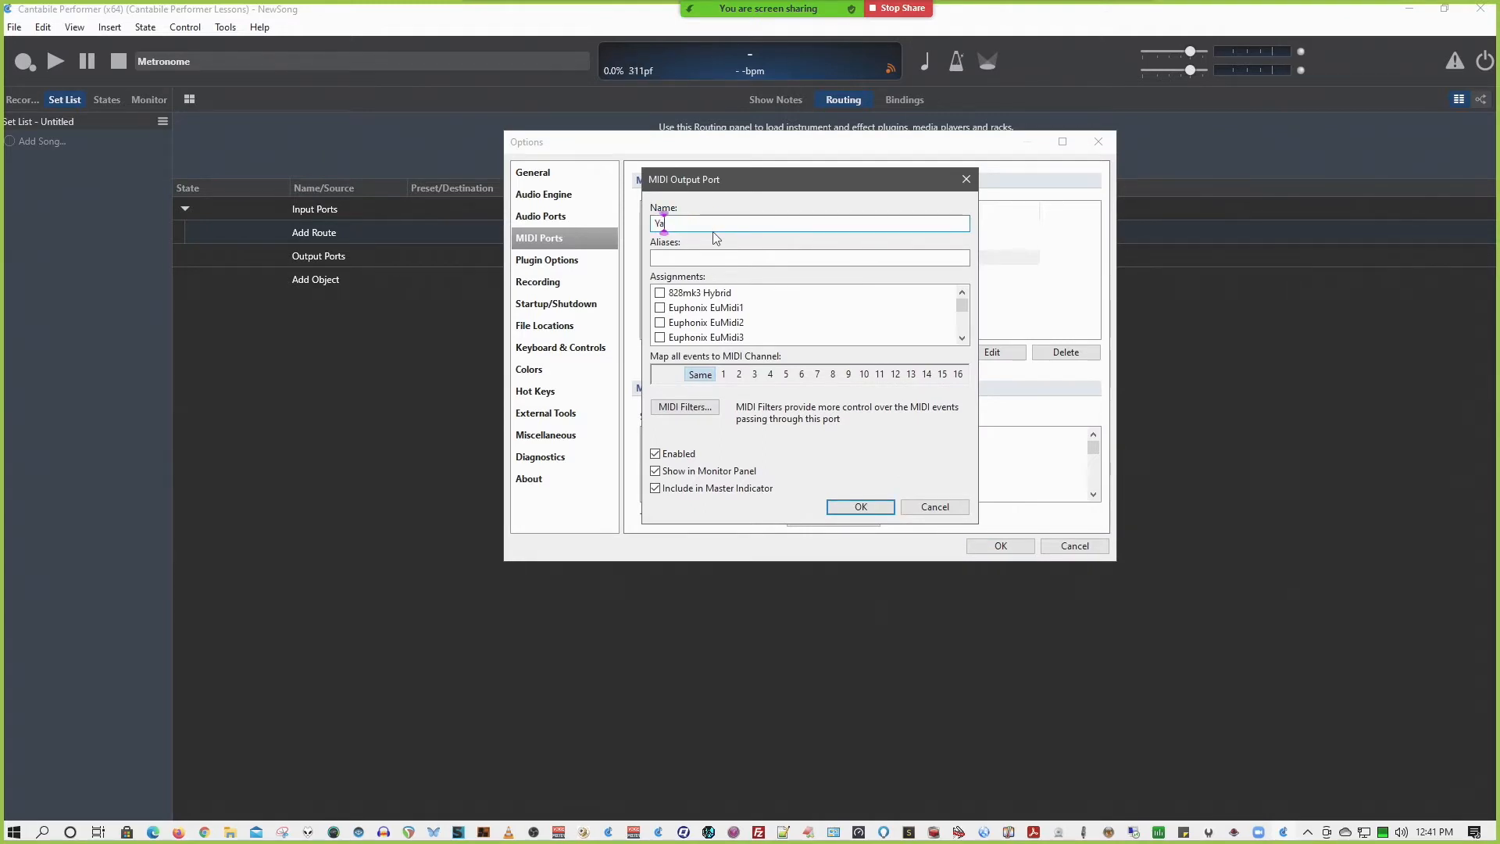
{"action": "type", "text": "maha TX81Z Upper"}
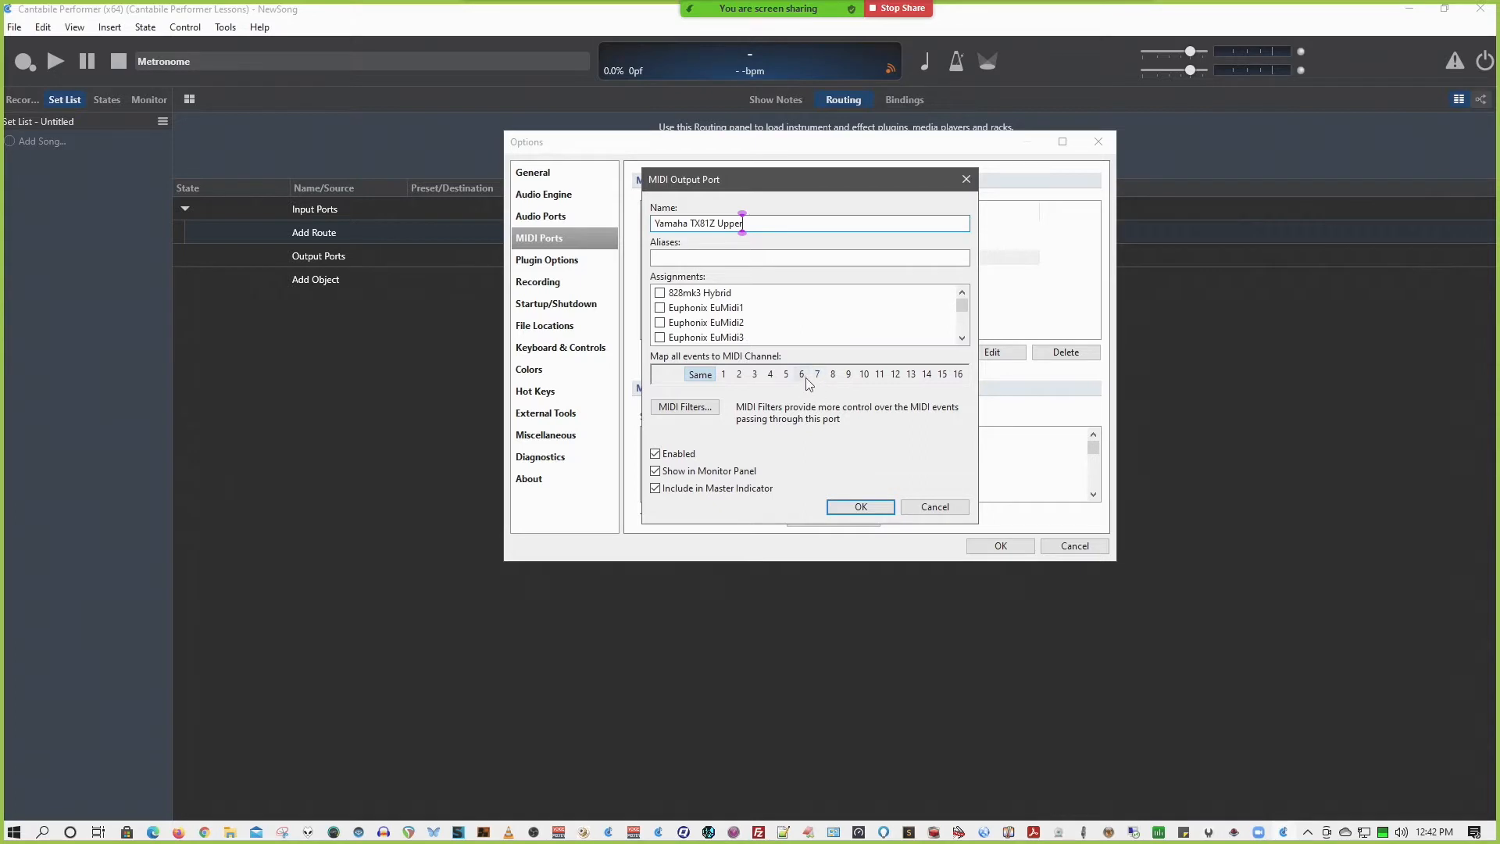
{"action": "scroll", "coordinate": [737, 322], "scroll_direction": "down", "scroll_amount": 1}
{"action": "scroll", "coordinate": [737, 322], "scroll_direction": "down", "scroll_amount": 3}
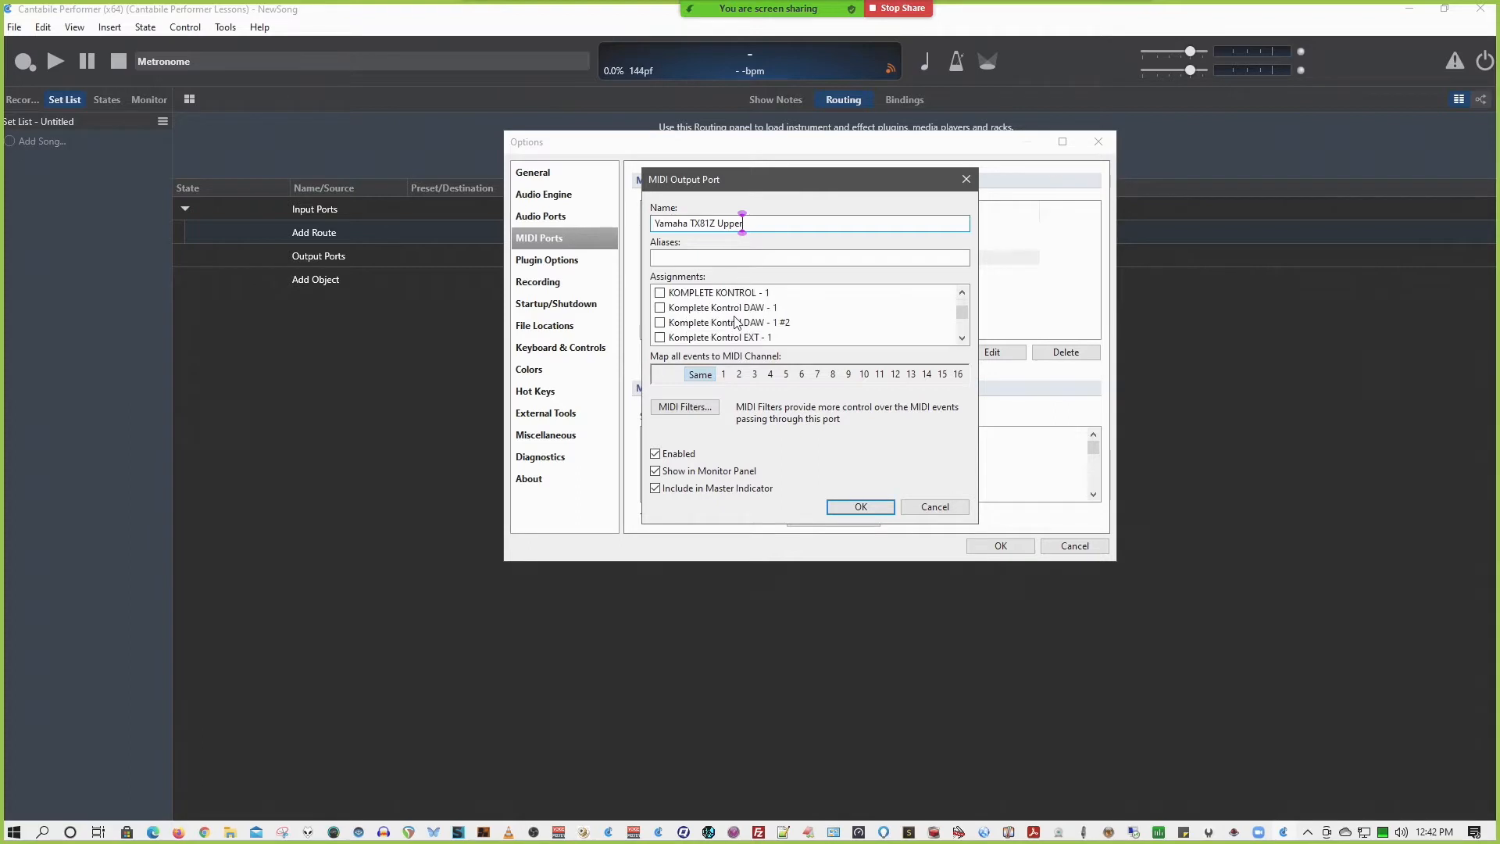
{"action": "scroll", "coordinate": [736, 322], "scroll_direction": "down", "scroll_amount": 3}
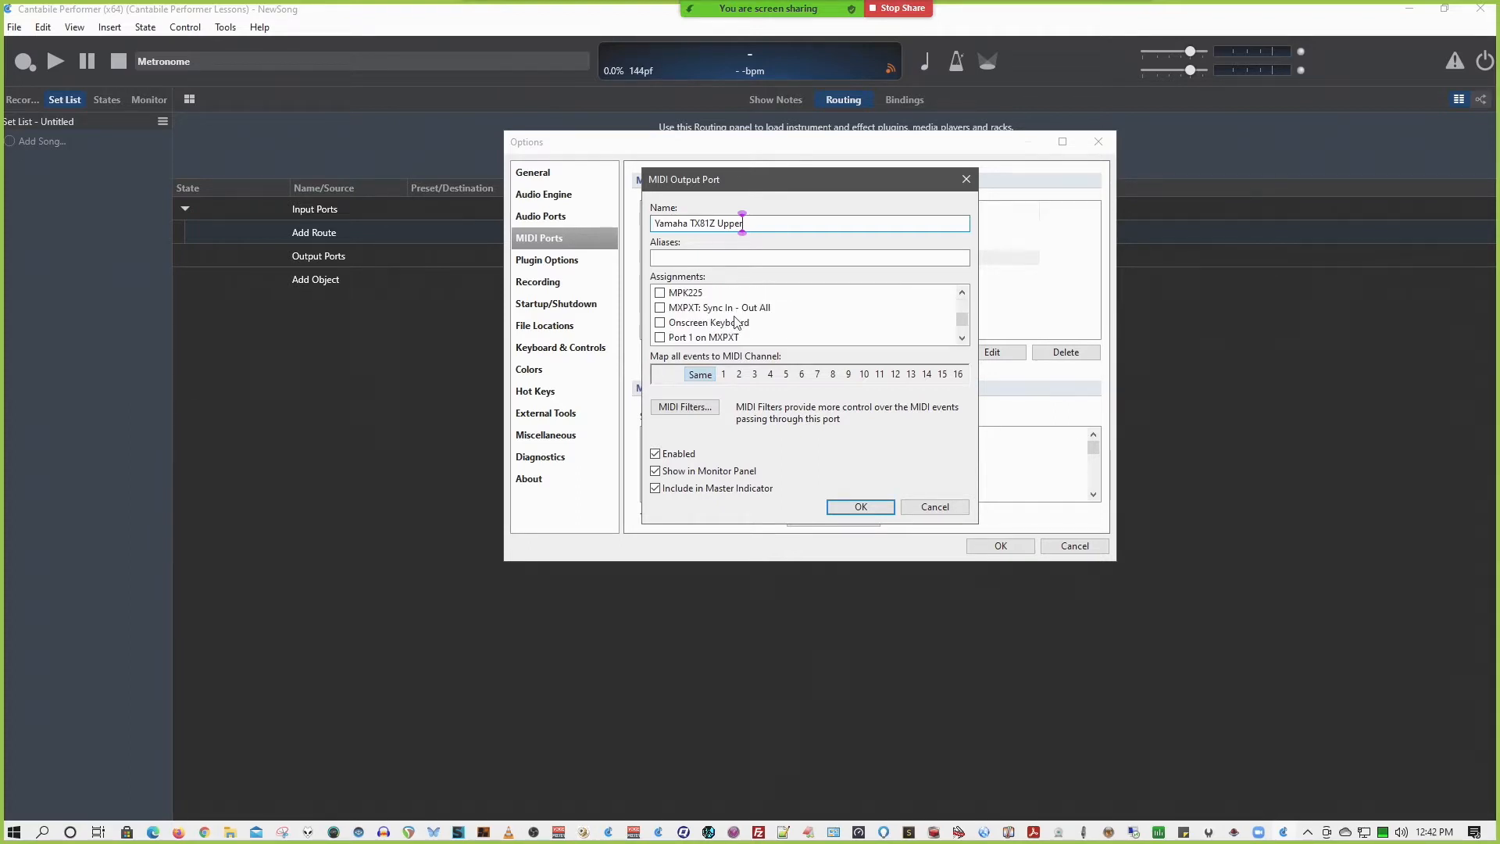
{"action": "scroll", "coordinate": [737, 322], "scroll_direction": "down", "scroll_amount": 1}
{"action": "scroll", "coordinate": [737, 322], "scroll_direction": "down", "scroll_amount": 2}
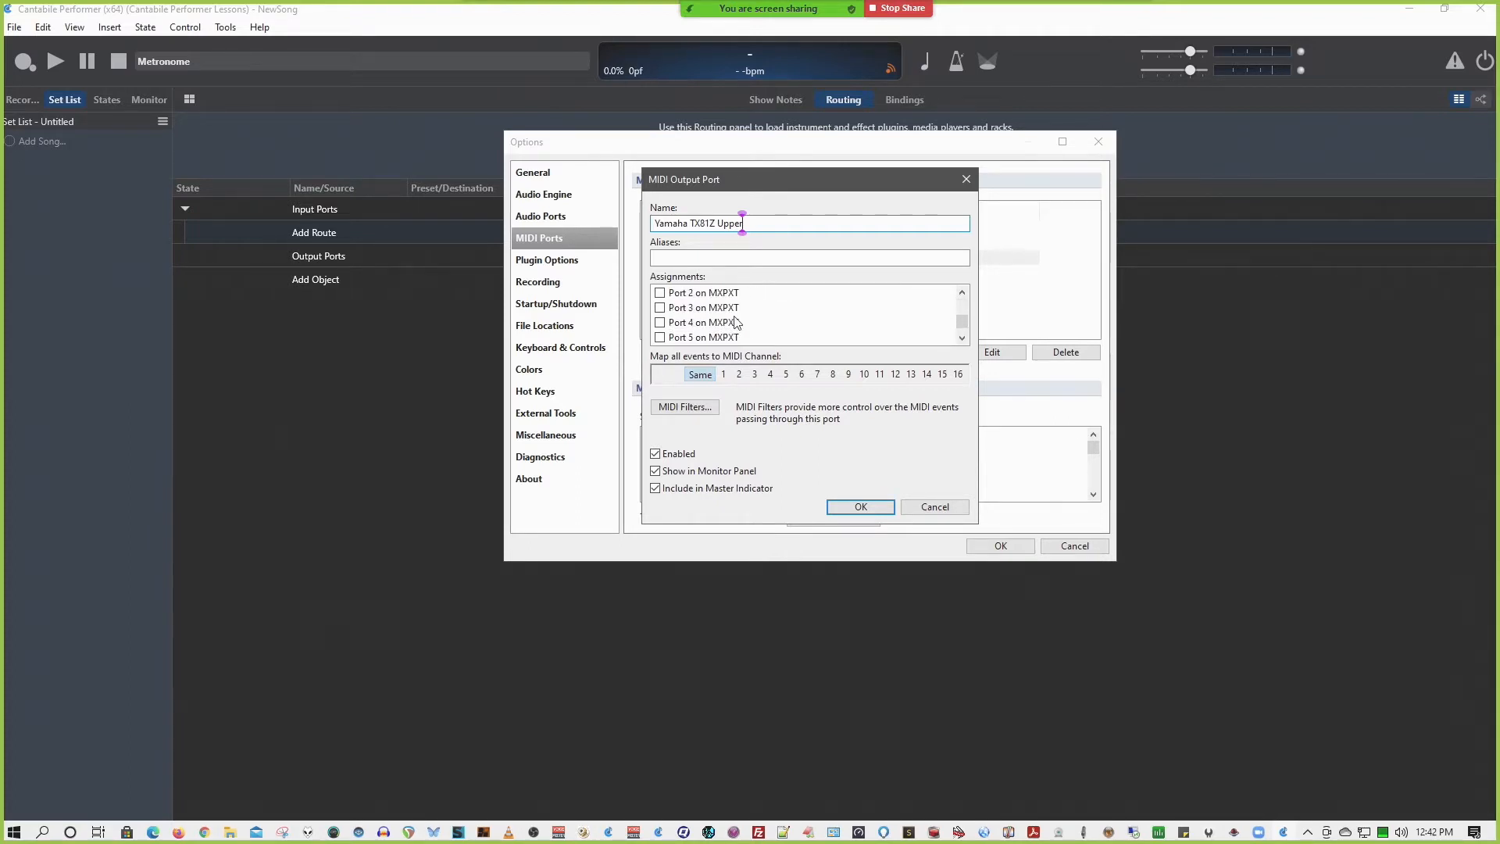
{"action": "left_click", "coordinate": [660, 292]}
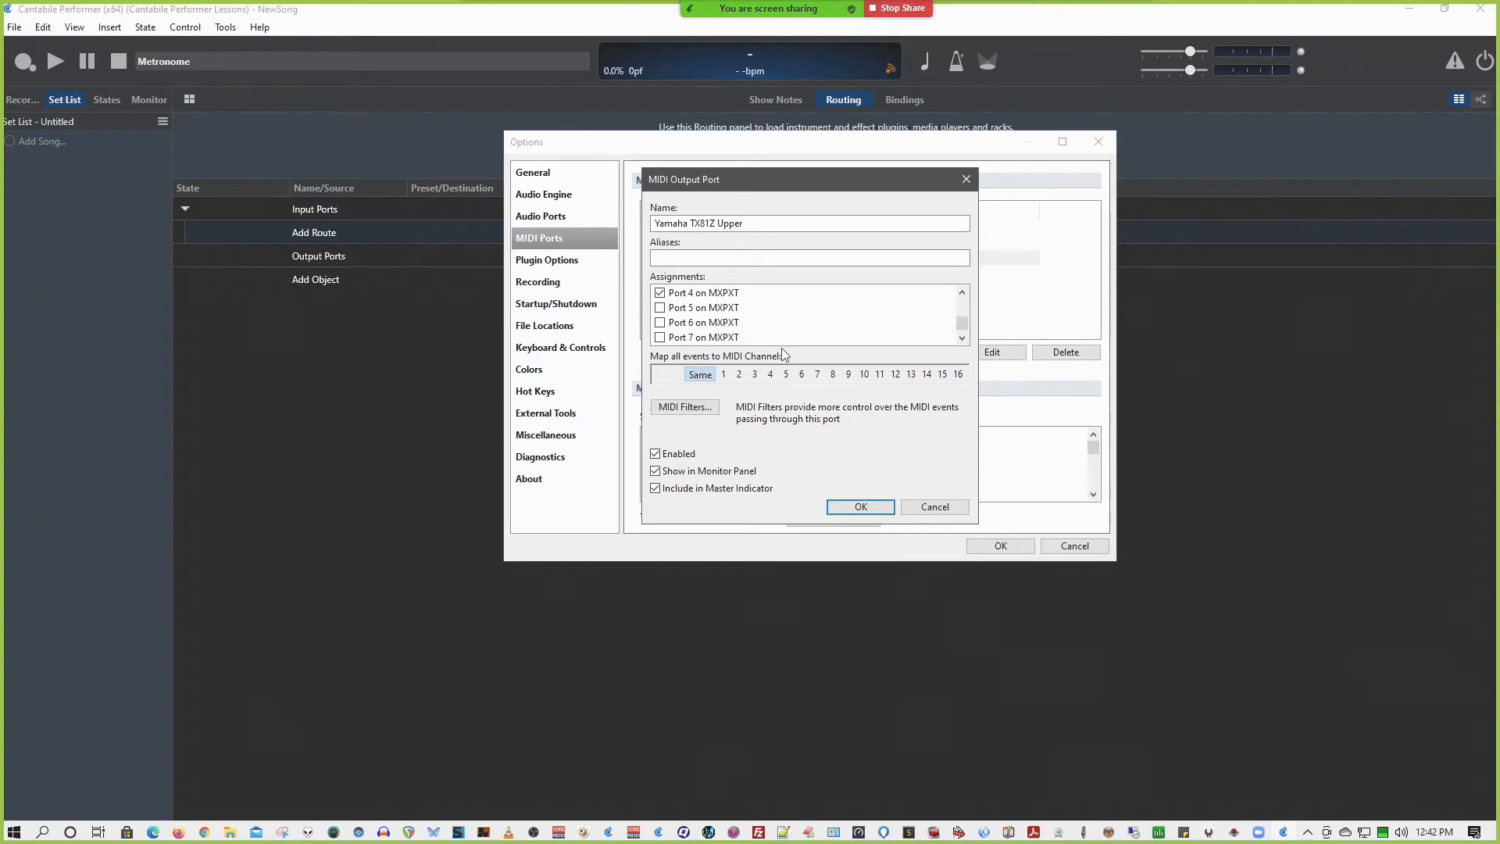
{"action": "left_click", "coordinate": [801, 374]}
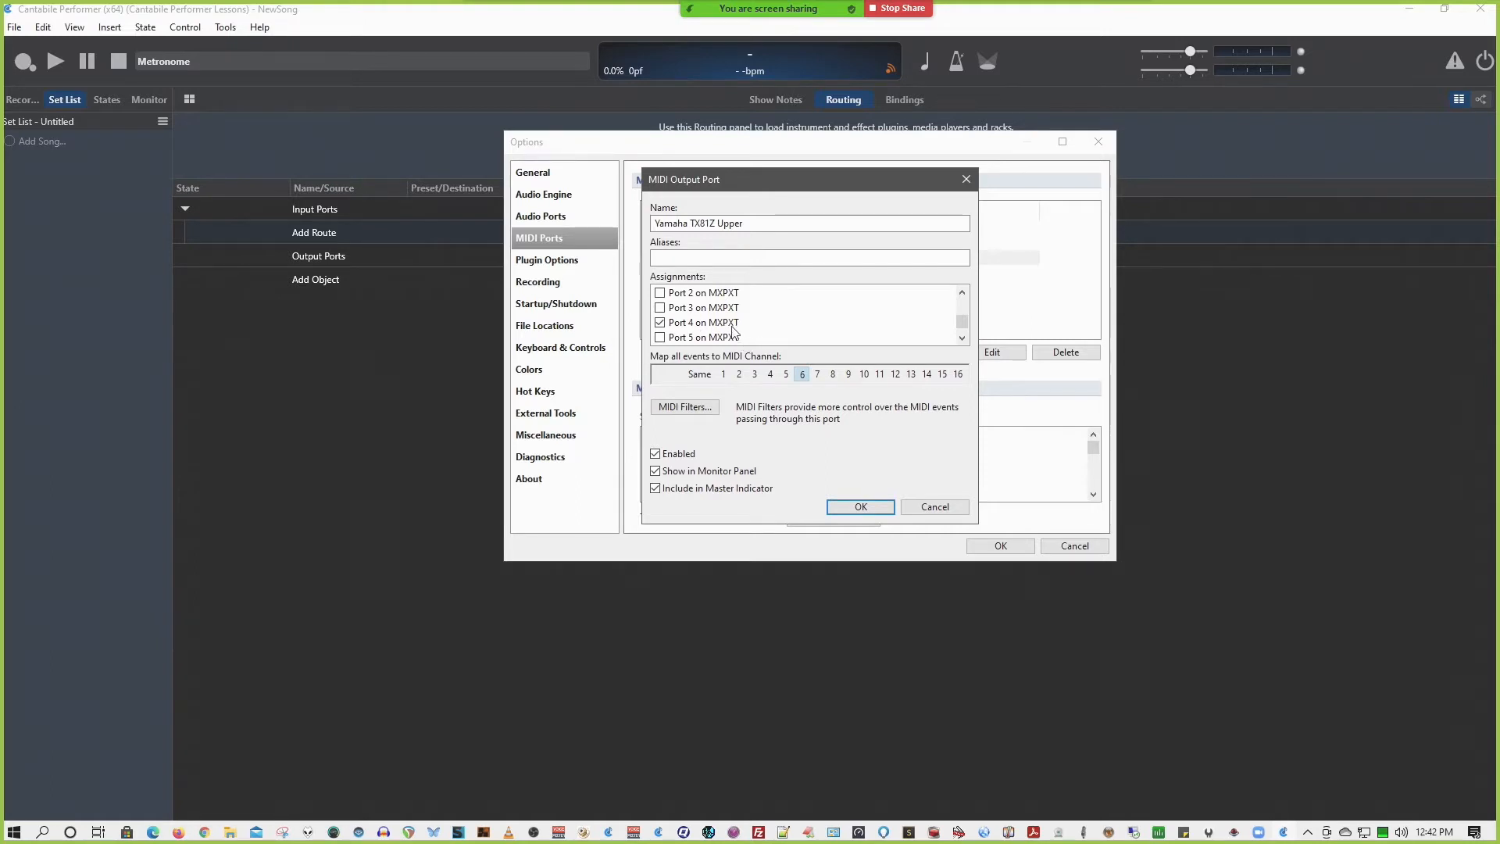
{"action": "left_click", "coordinate": [859, 507]}
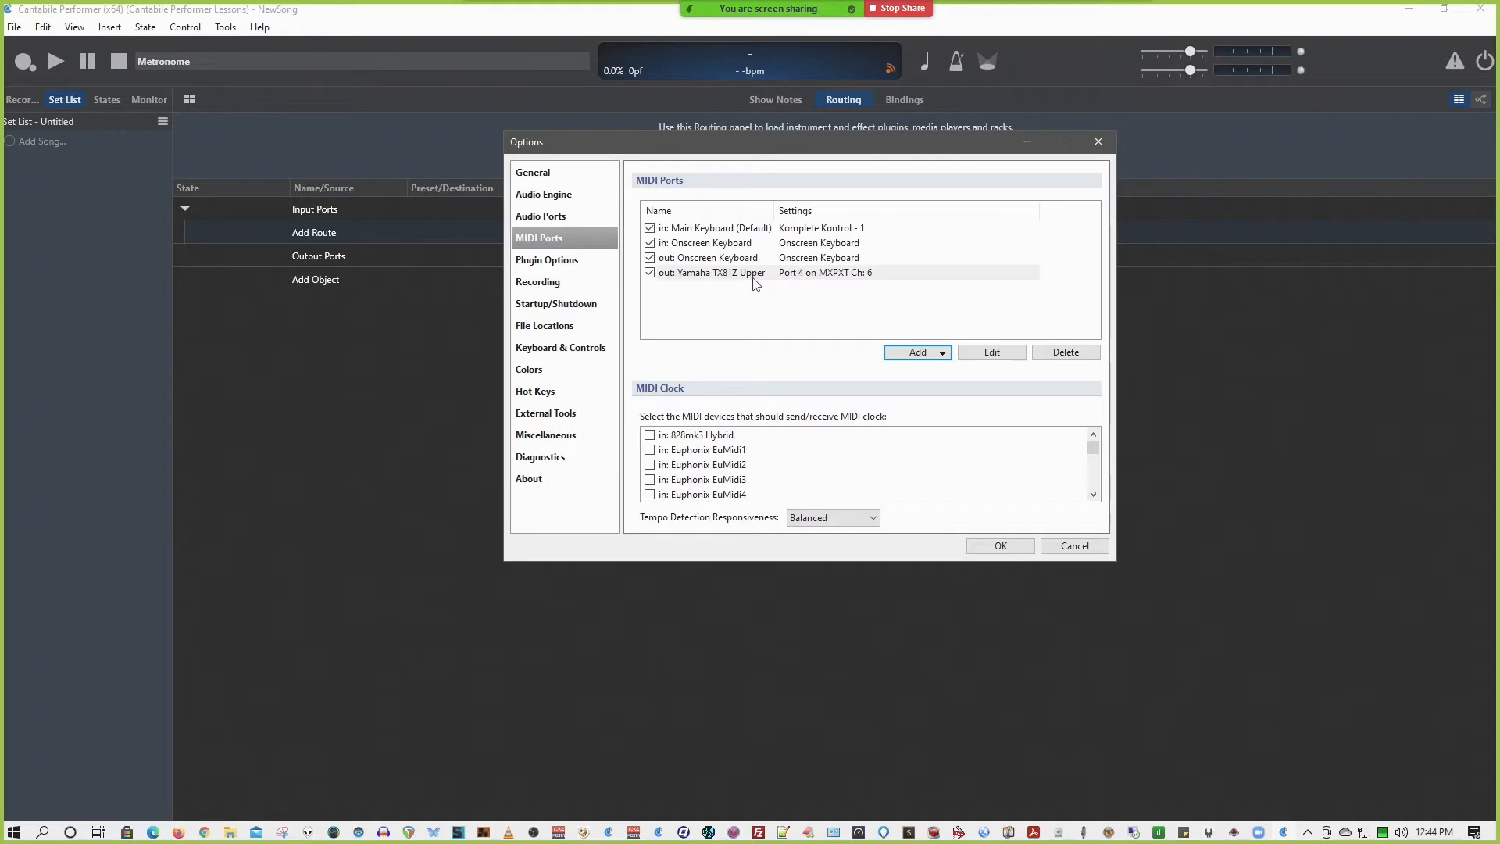
Add a MIDI input port named NI S-49 Mk2 and assign it to KOMPLETE KONTROL - 1.
{"action": "left_click", "coordinate": [910, 352]}
{"action": "left_click", "coordinate": [921, 369]}
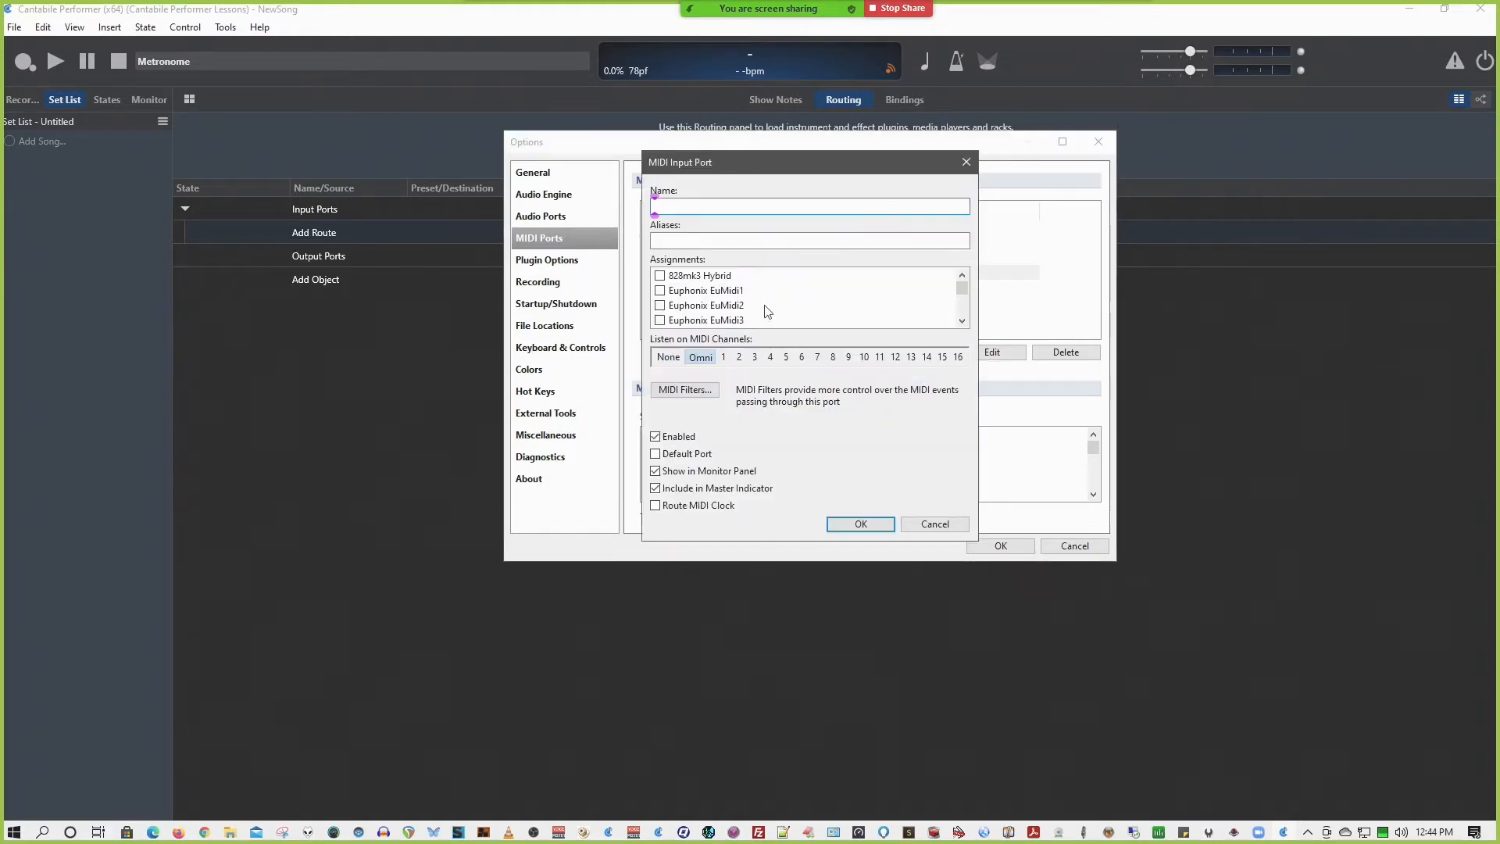
{"action": "scroll", "coordinate": [726, 306], "scroll_direction": "down", "scroll_amount": 1}
{"action": "scroll", "coordinate": [727, 306], "scroll_direction": "down", "scroll_amount": 2}
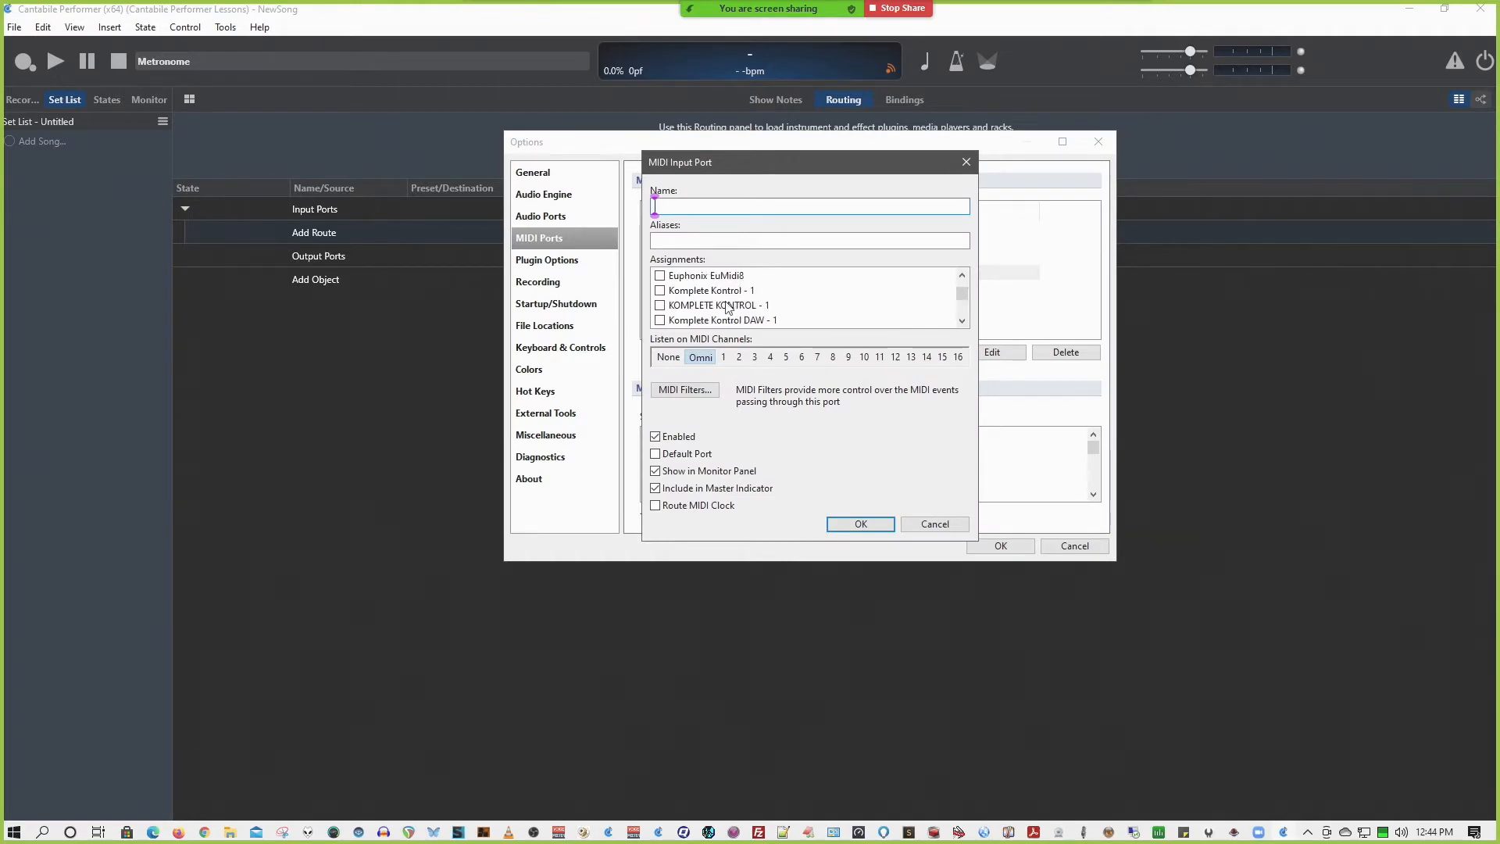
{"action": "left_click", "coordinate": [660, 276]}
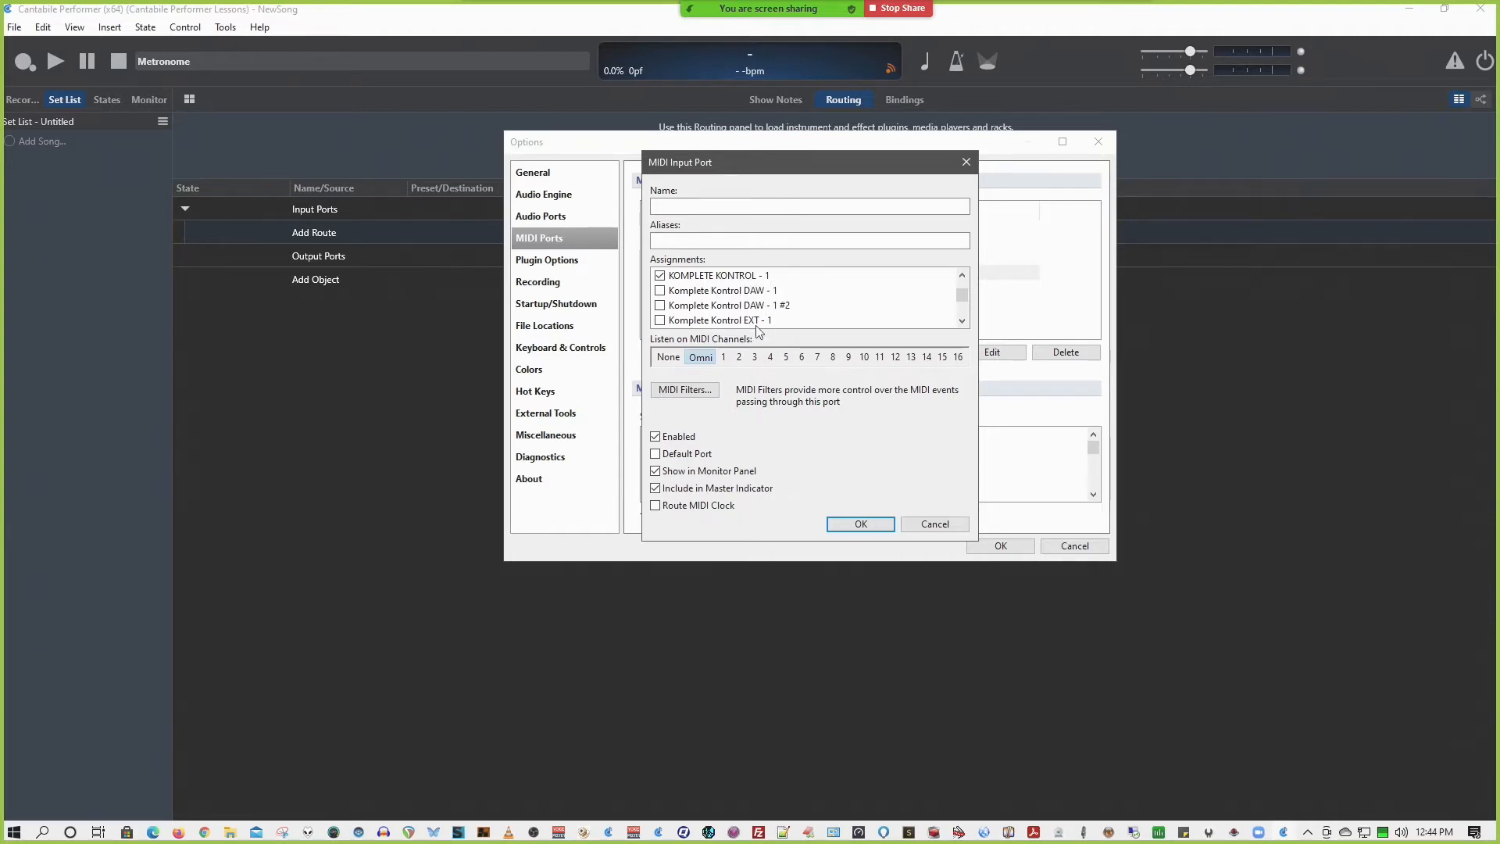
{"action": "left_click", "coordinate": [749, 206]}
{"action": "type", "text": "NI S-49 M"}
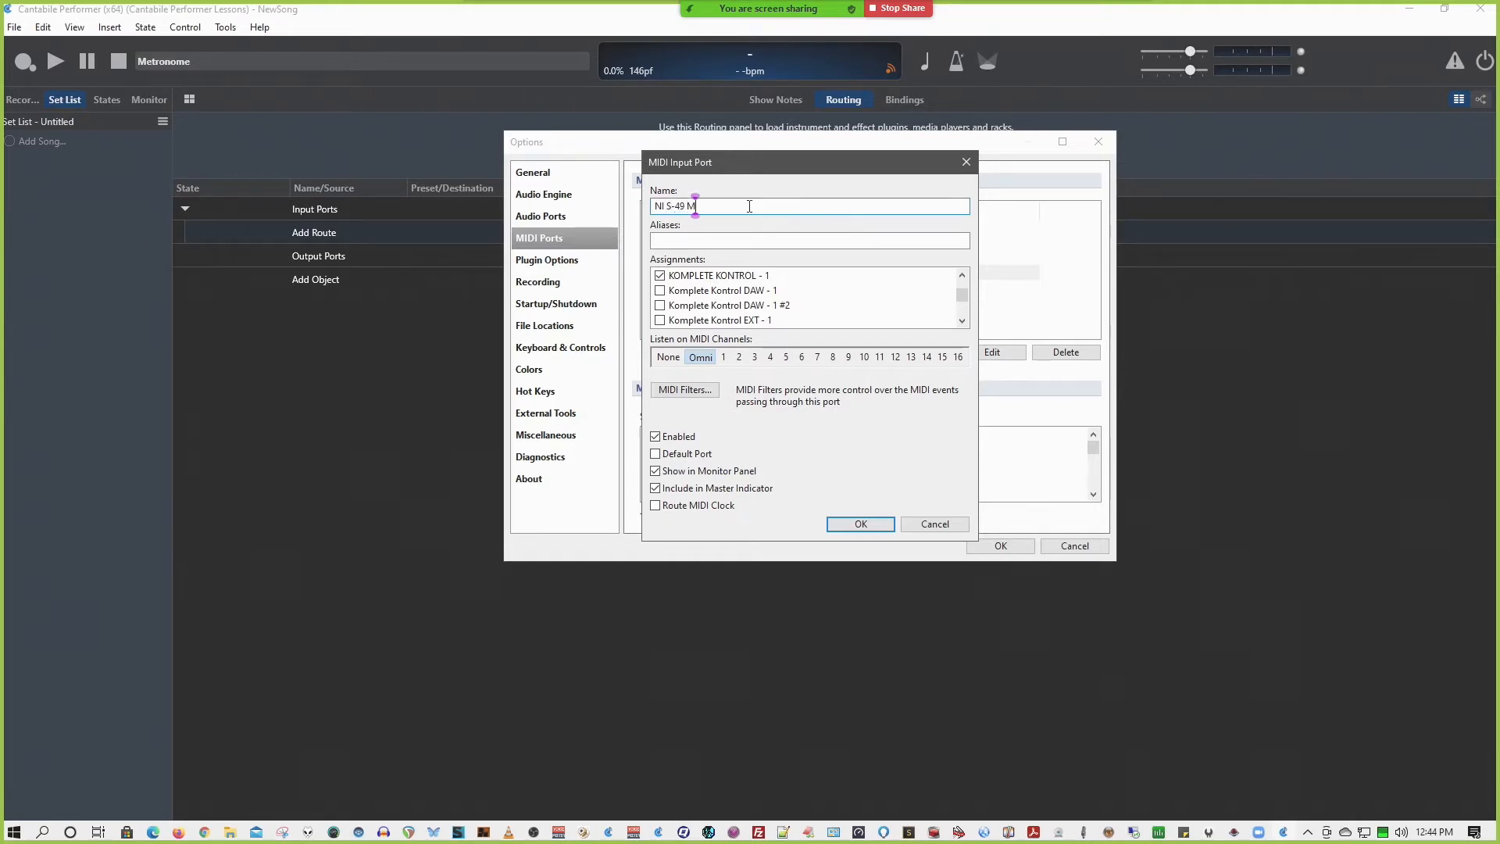
{"action": "type", "text": "k2"}
{"action": "key", "text": "Return"}
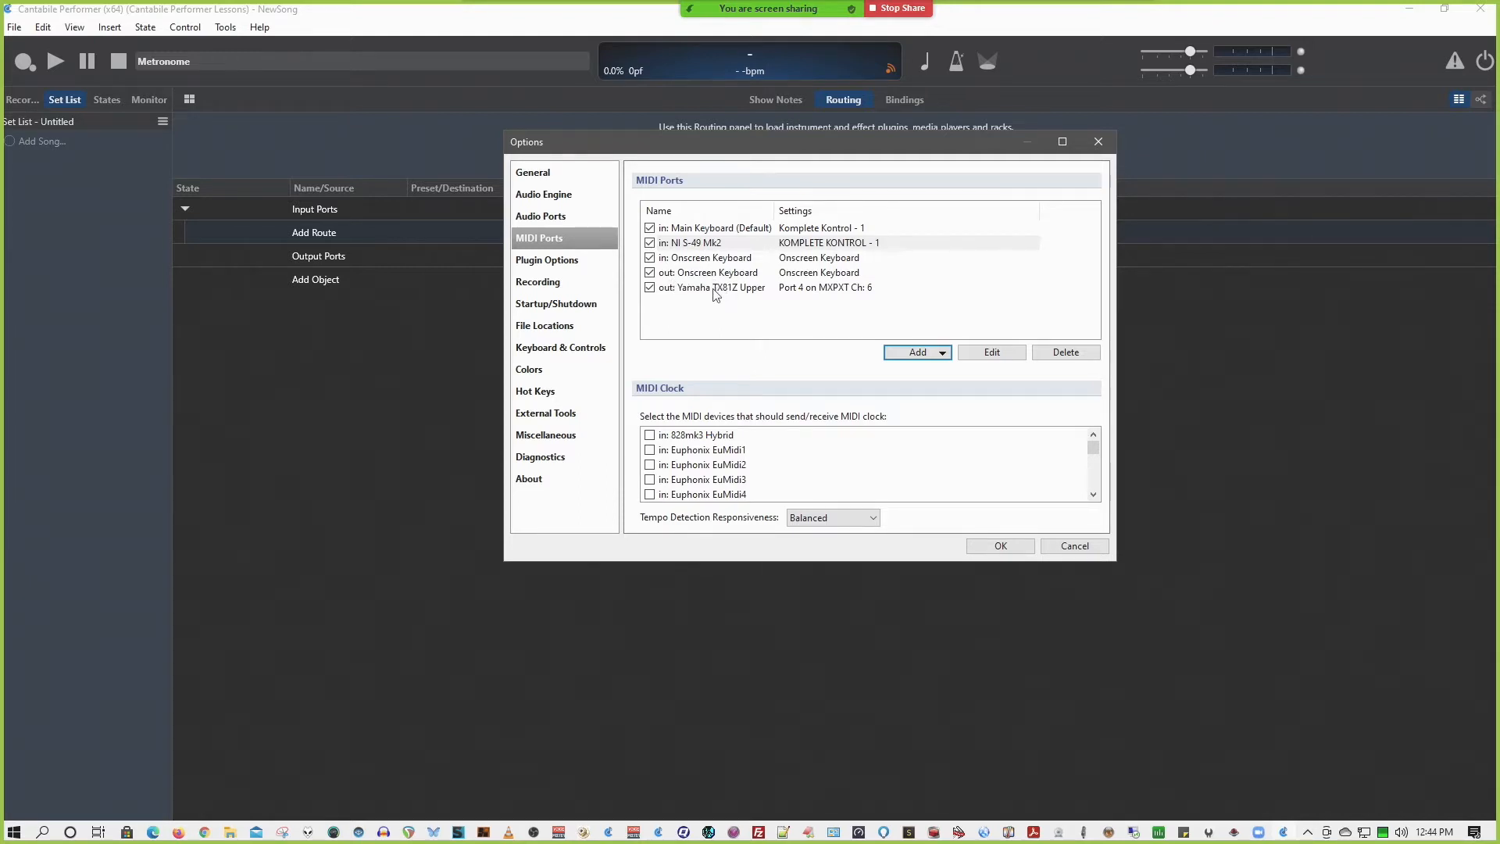
Add a stereo audio input port named Yamaha Upper Audio that responds to master and song gain and shows in the monitor panel.
{"action": "left_click", "coordinate": [561, 218]}
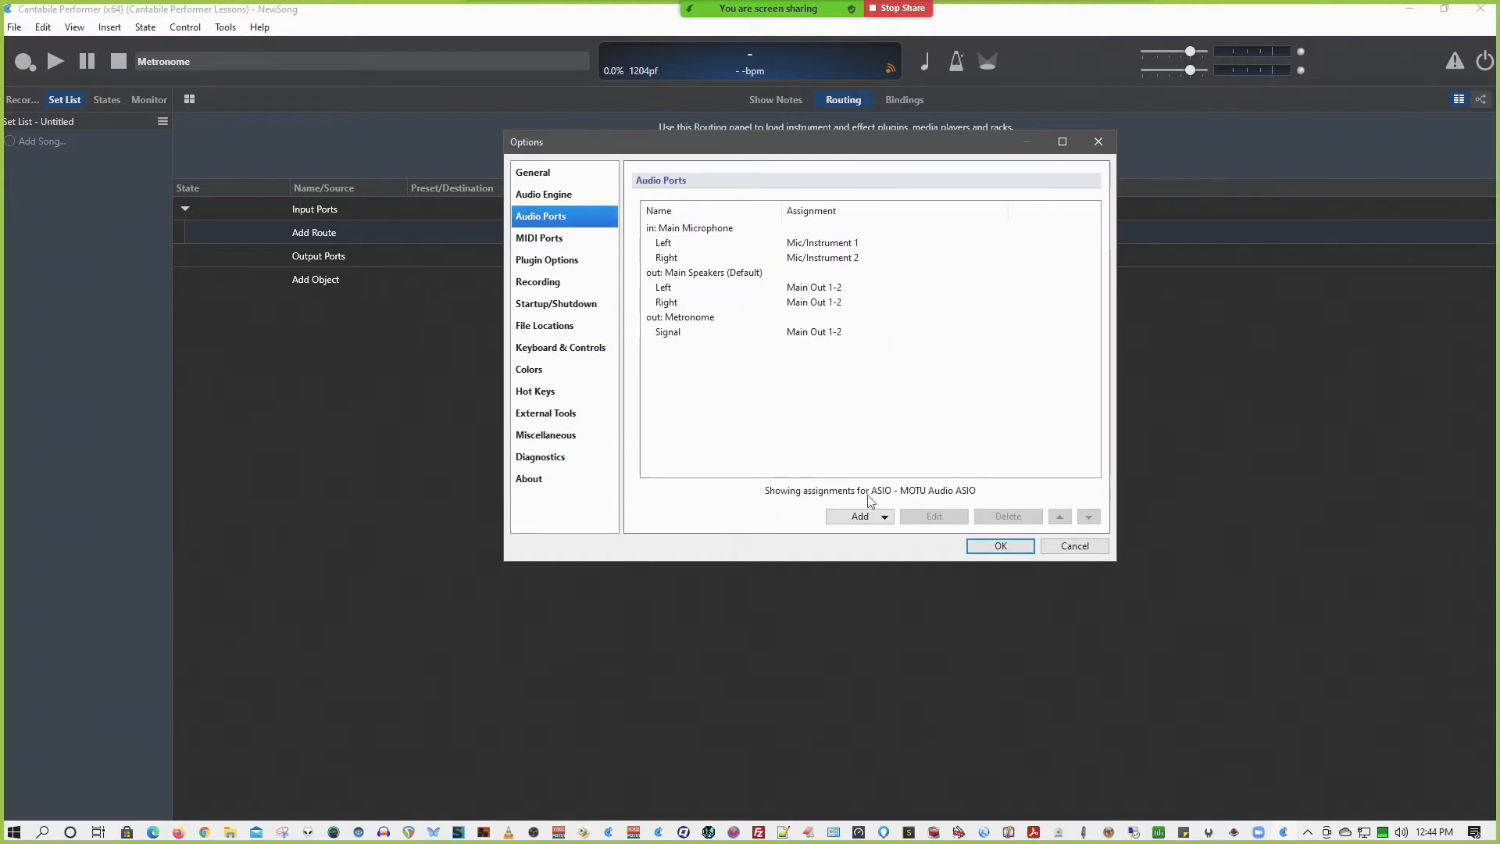
{"action": "left_click", "coordinate": [862, 516]}
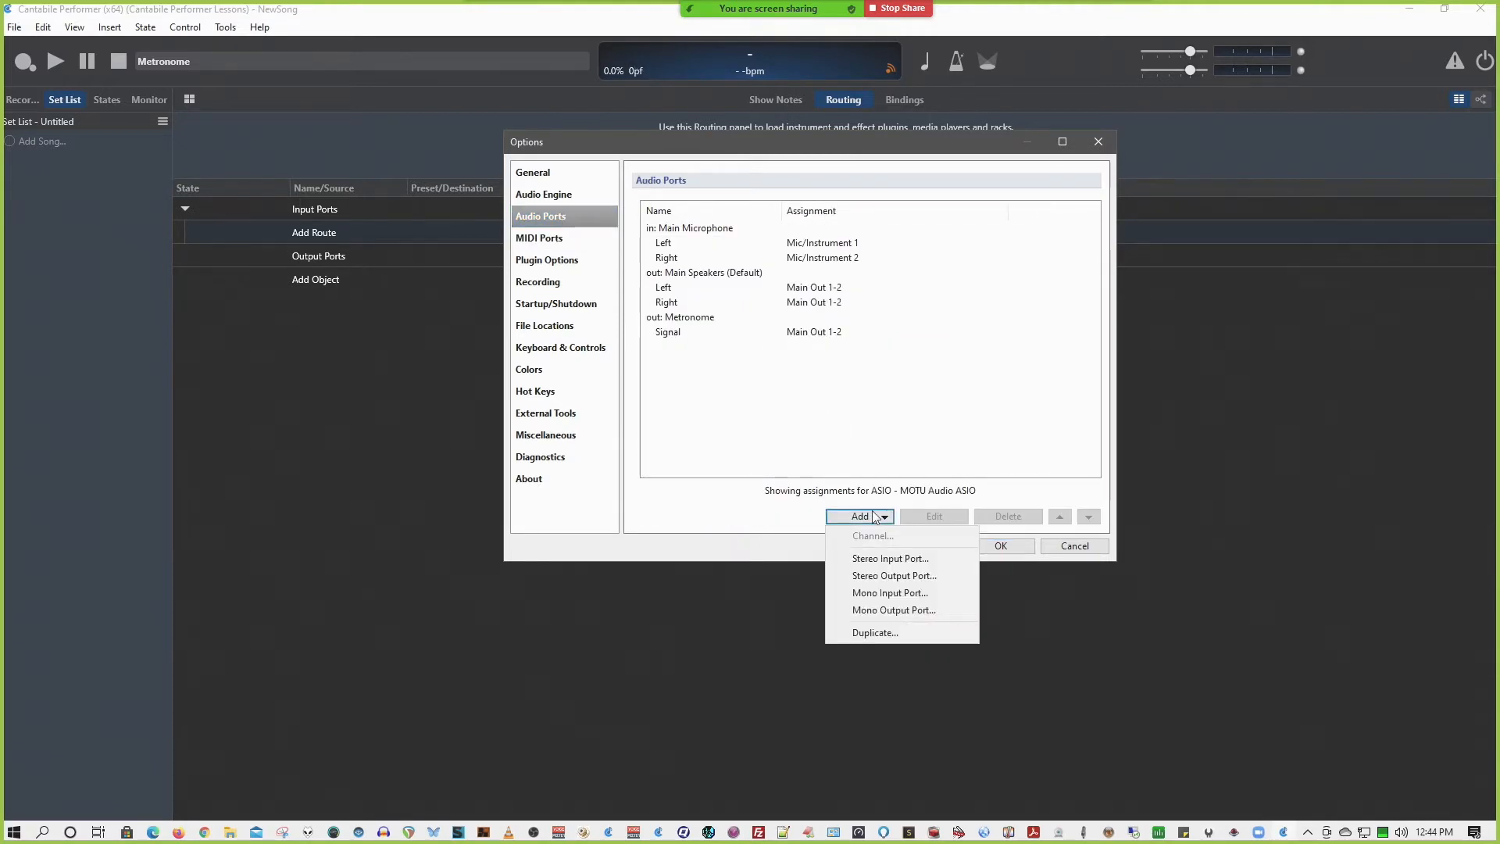
{"action": "left_click", "coordinate": [900, 560]}
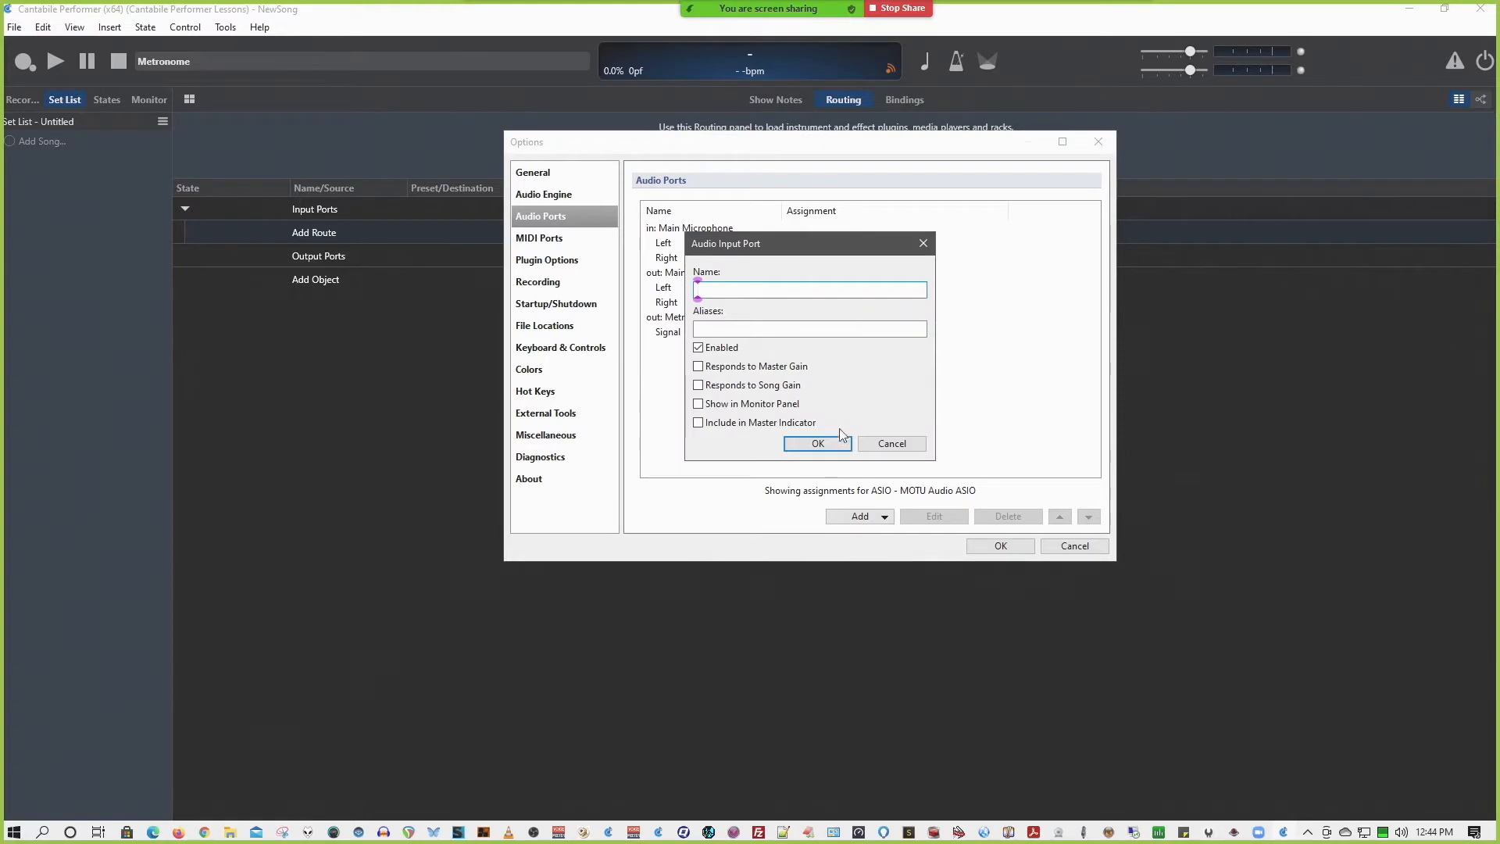
{"action": "type", "text": "Yama"}
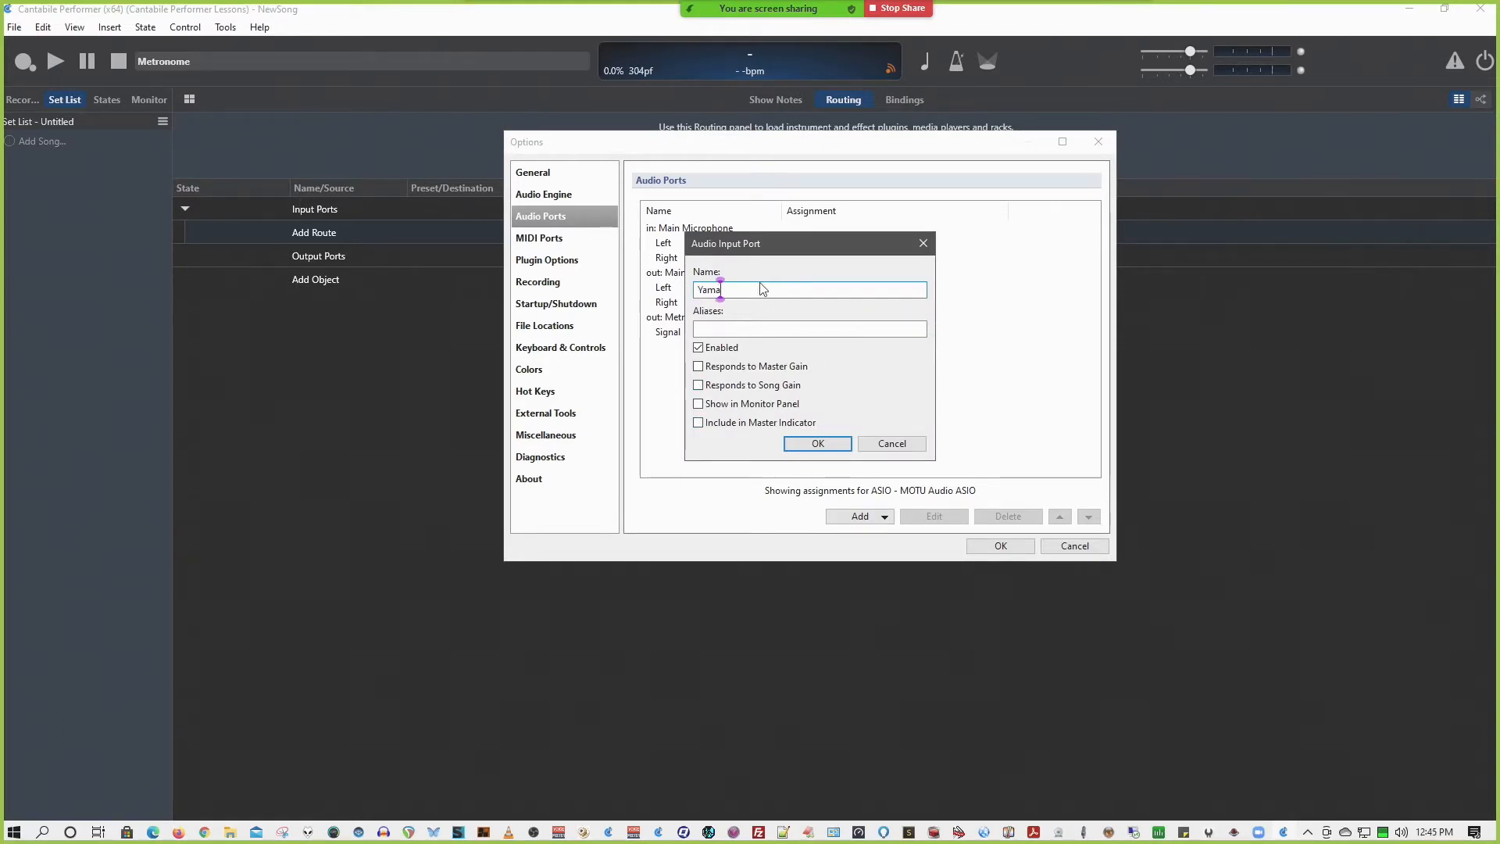
{"action": "type", "text": "ha Upper Audio"}
{"action": "left_click", "coordinate": [699, 367]}
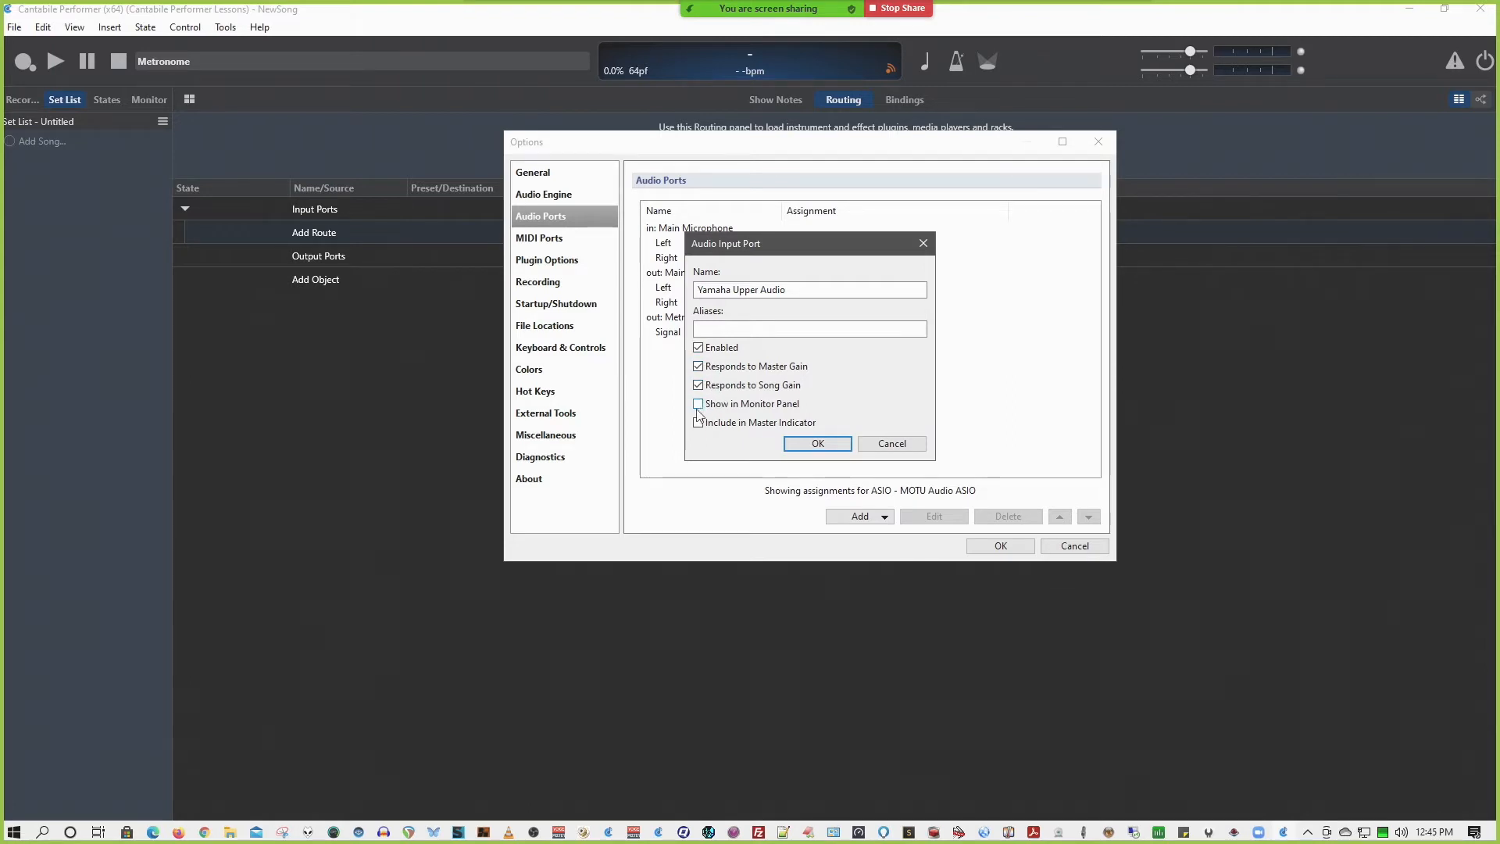
{"action": "left_click", "coordinate": [698, 404]}
{"action": "key", "text": "Return"}
Assign the left channel of the Yamaha Upper Audio input port to S/PDIF 1.
{"action": "double_click", "coordinate": [808, 293]}
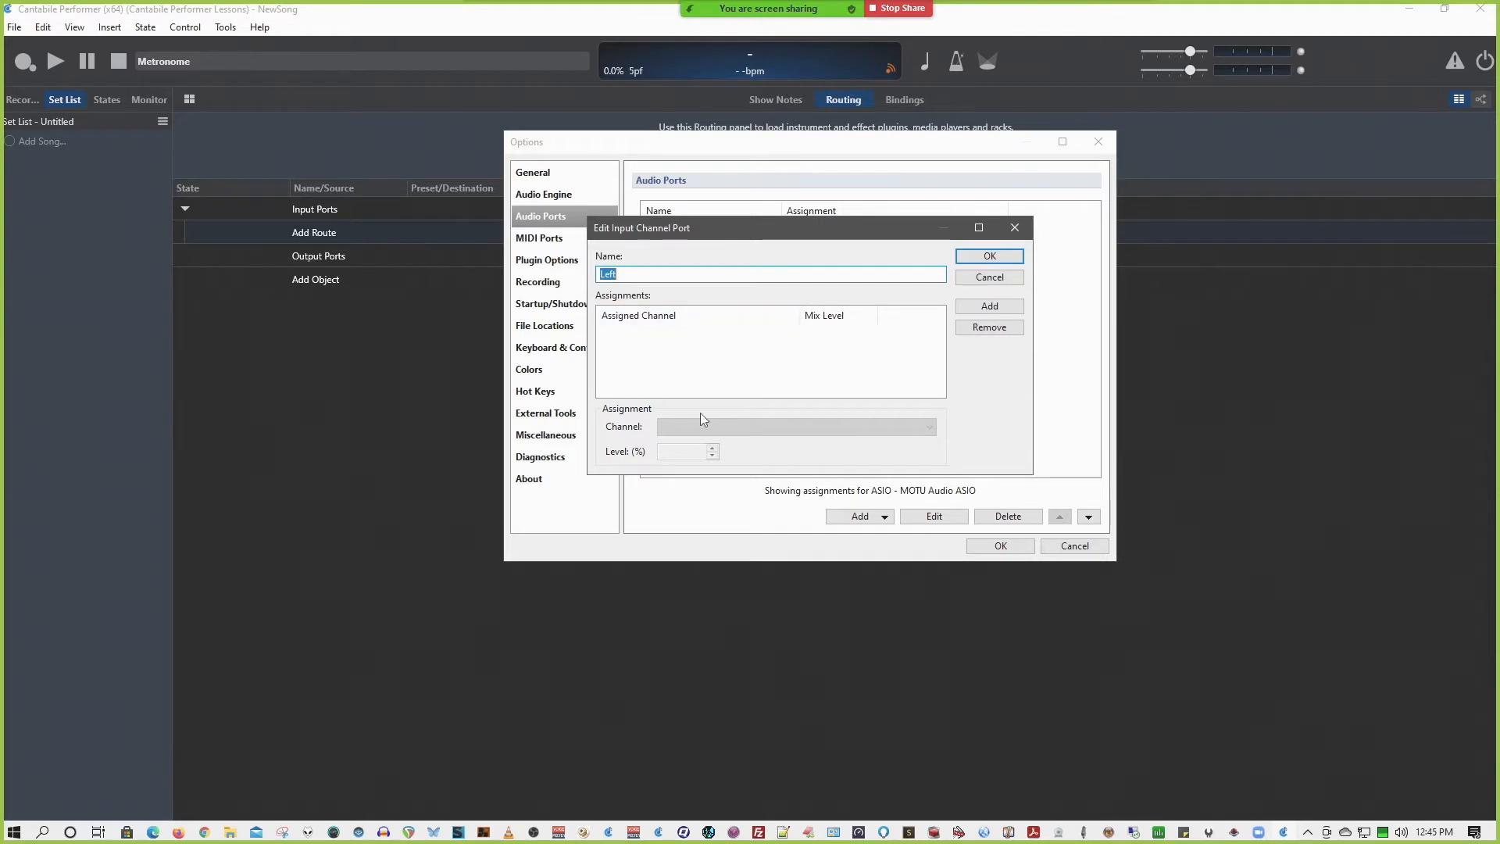
{"action": "left_click", "coordinate": [990, 307]}
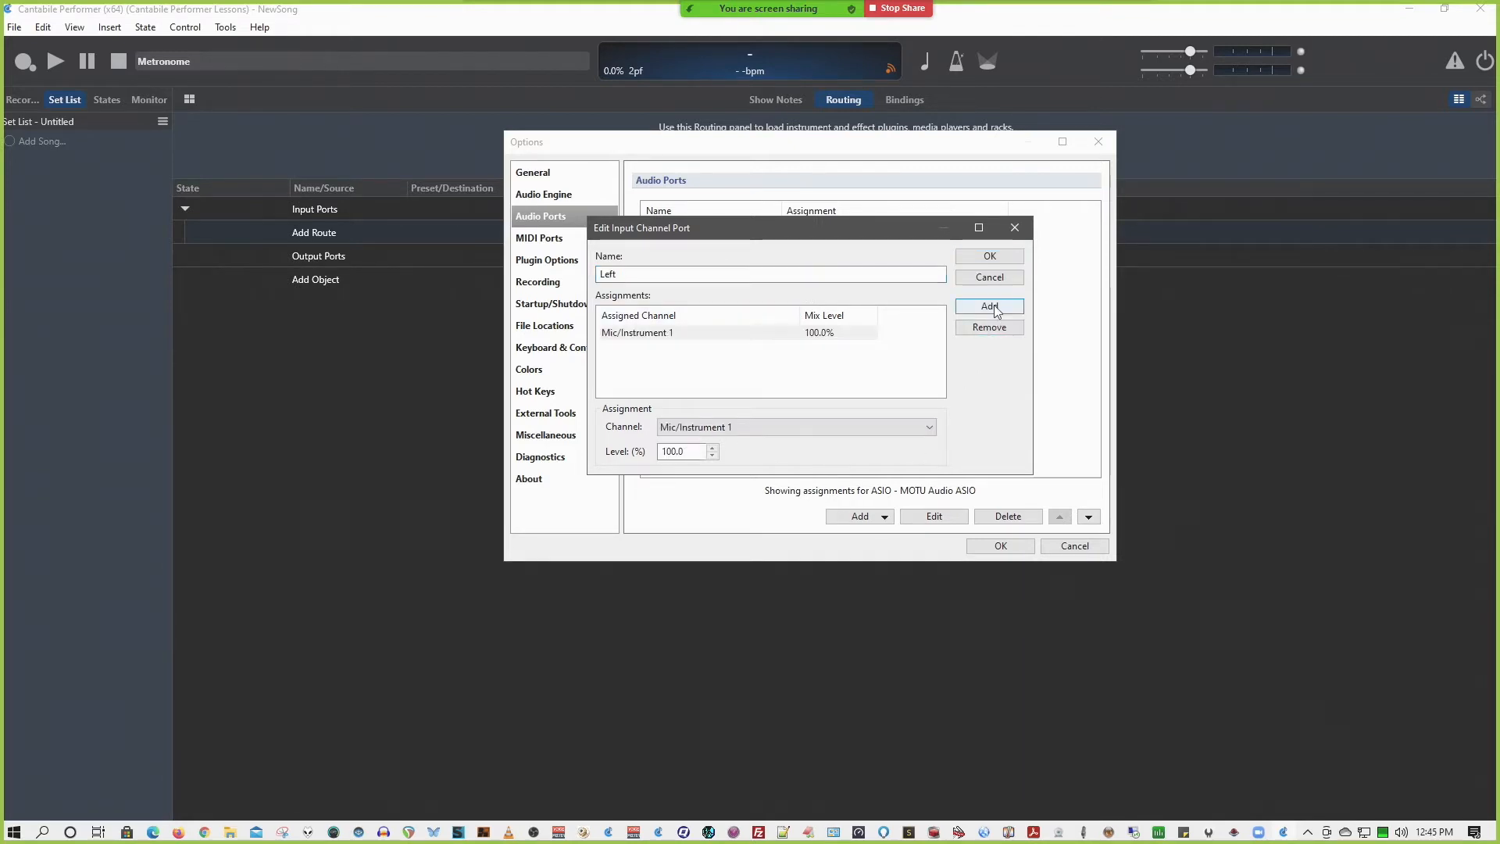
{"action": "left_click", "coordinate": [853, 427]}
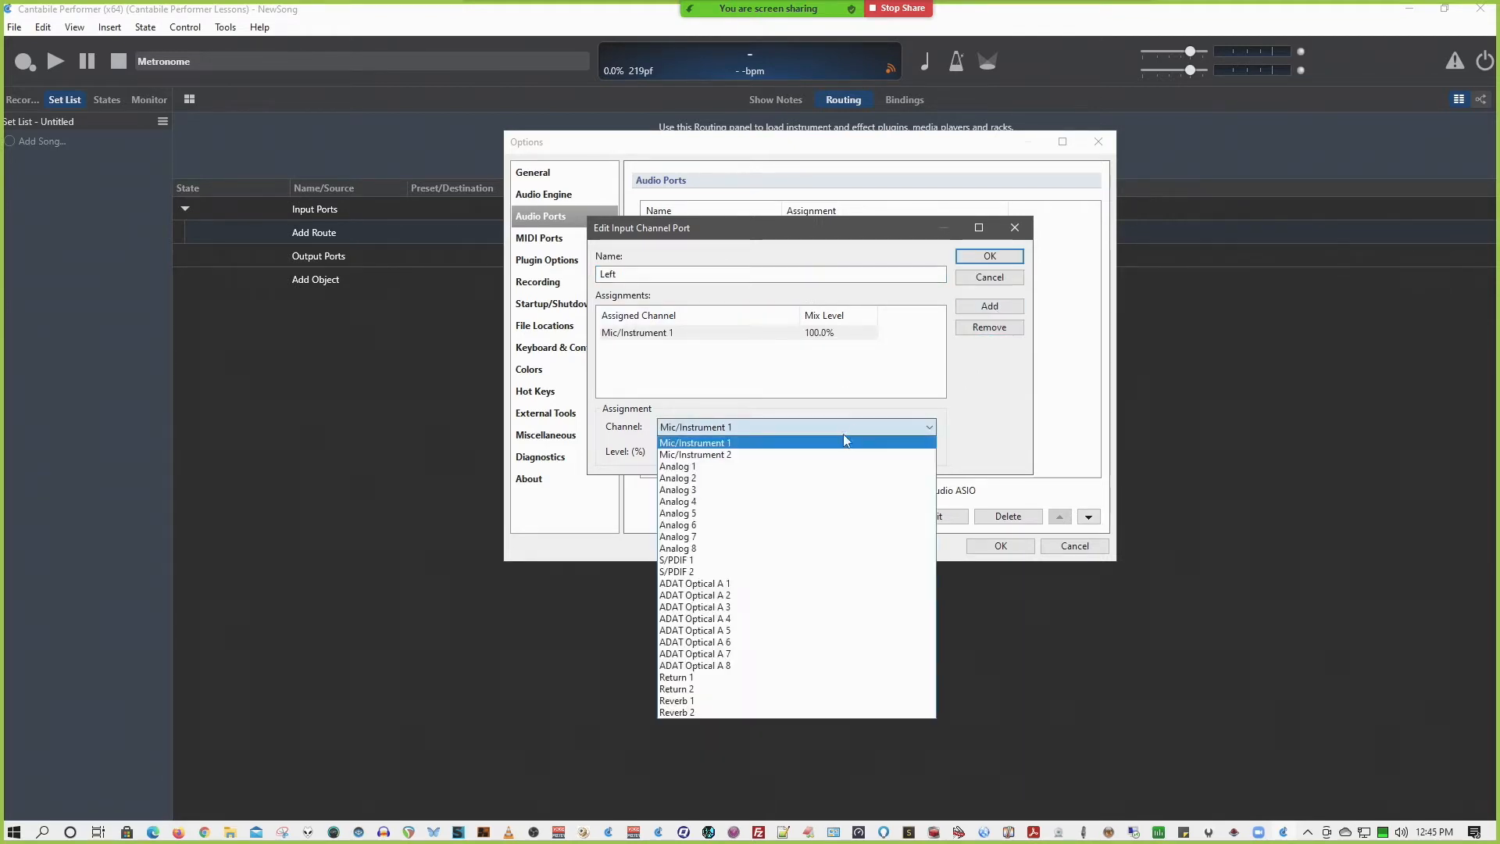
{"action": "left_click", "coordinate": [804, 560]}
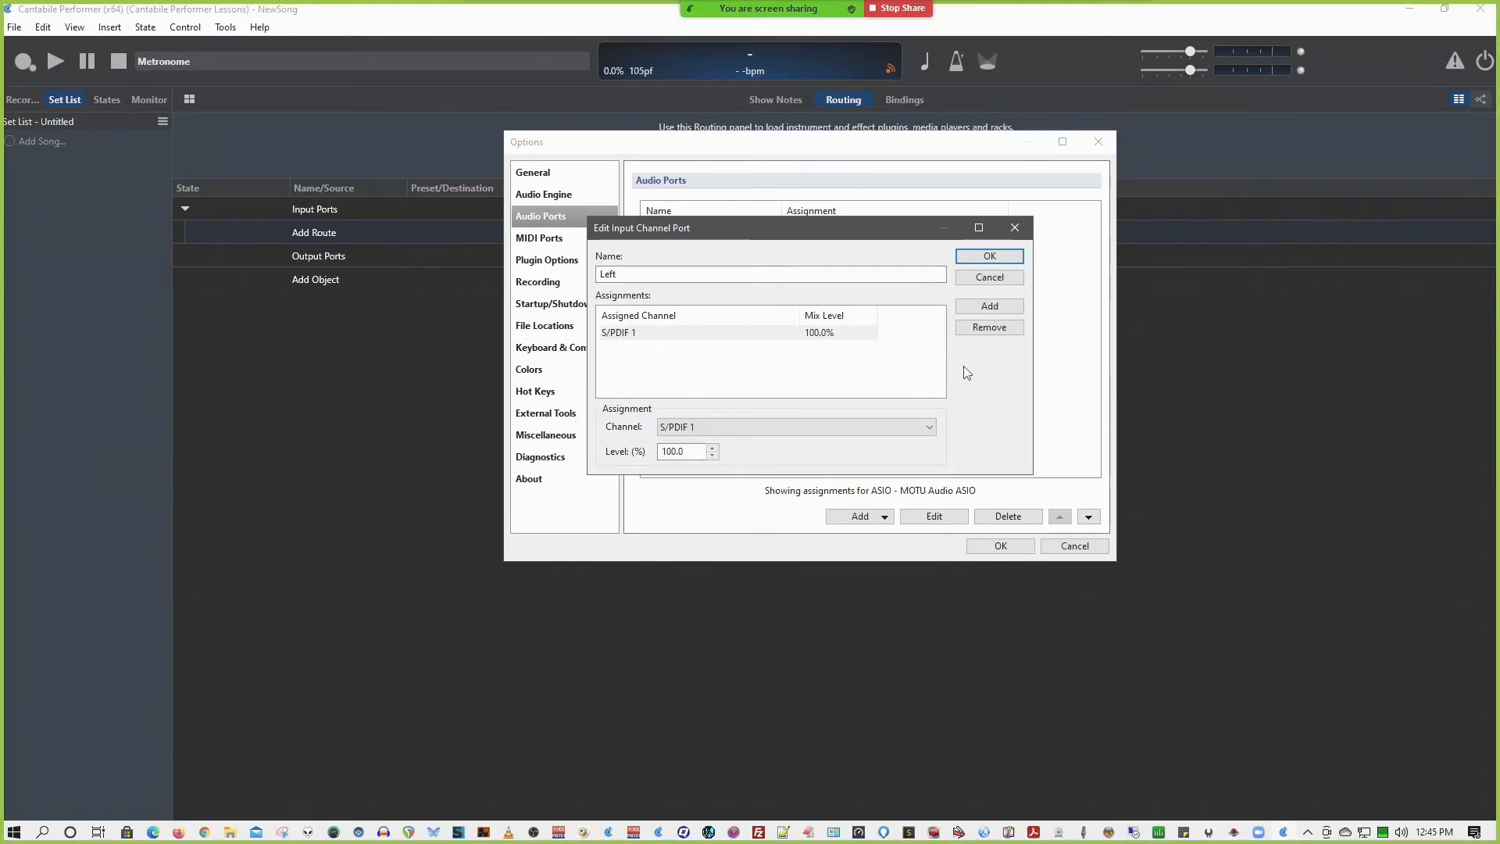
{"action": "left_click", "coordinate": [1003, 259]}
Assign the right channel of the Yamaha Upper Audio input port to S/PDIF 2.
{"action": "double_click", "coordinate": [834, 303]}
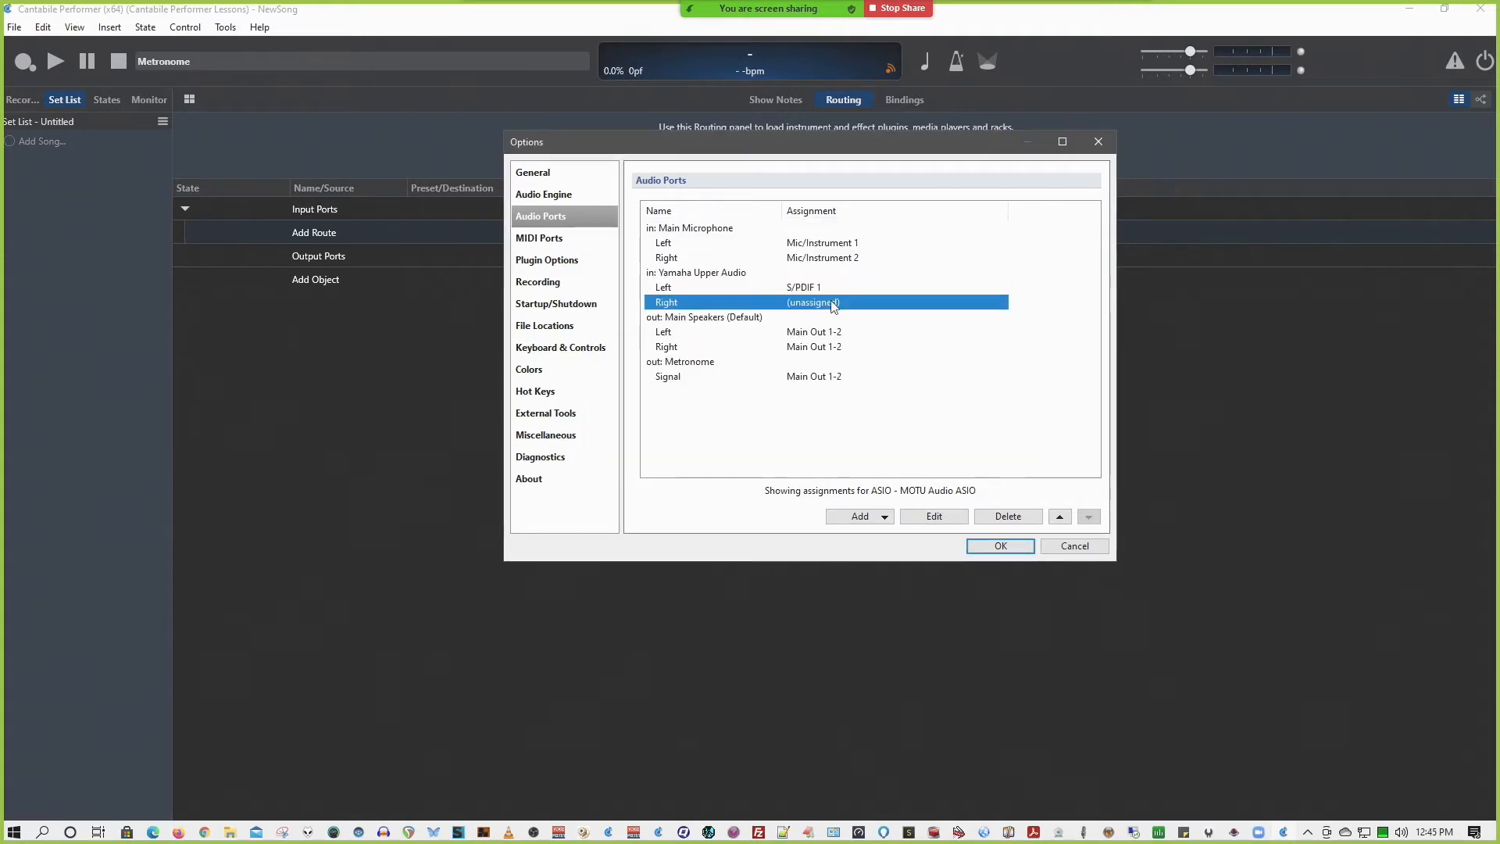
{"action": "left_click", "coordinate": [989, 306]}
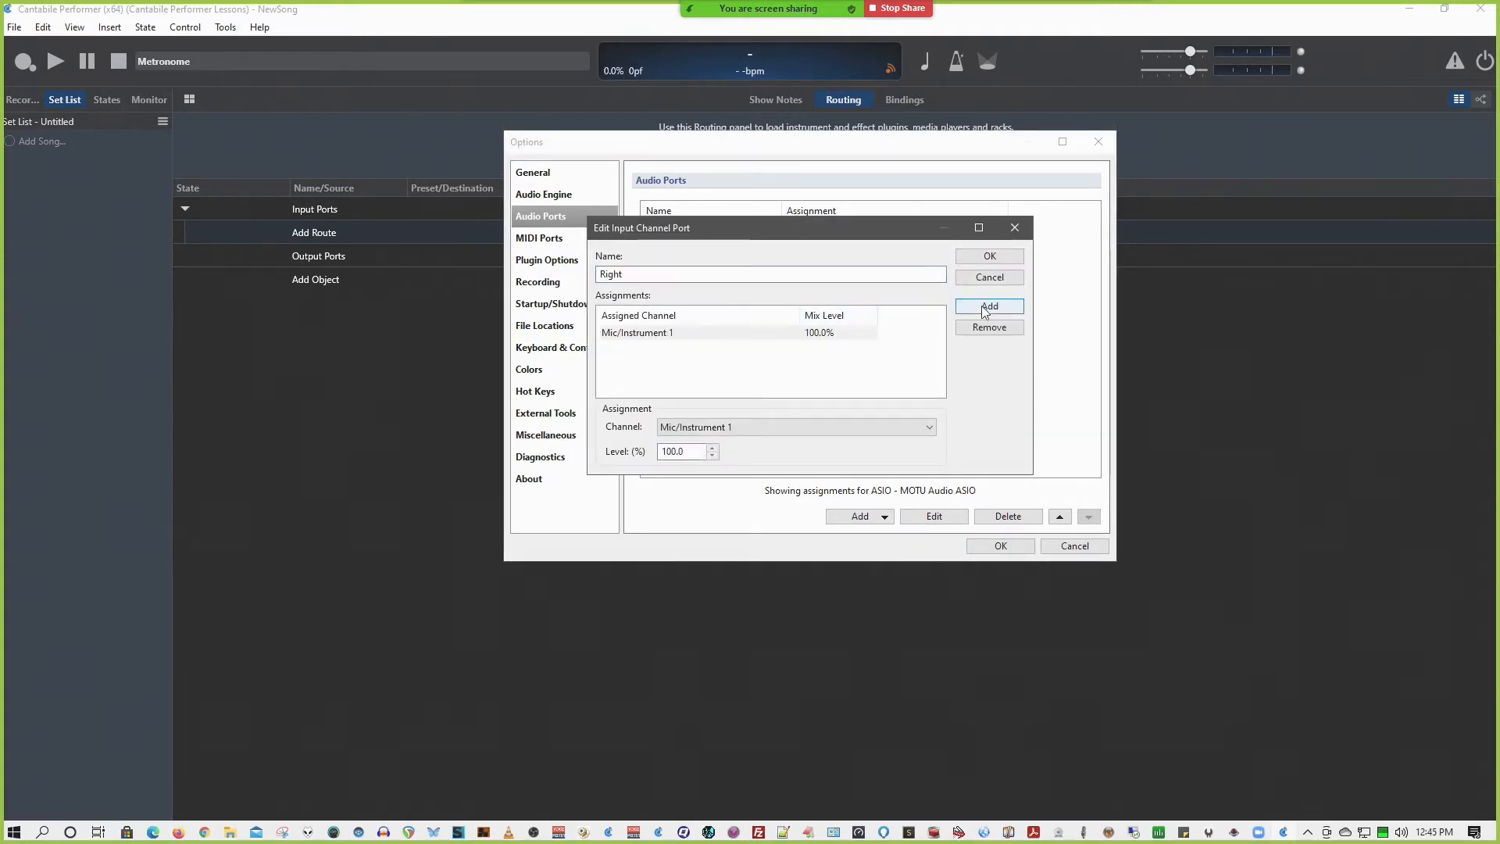
{"action": "left_click", "coordinate": [899, 430]}
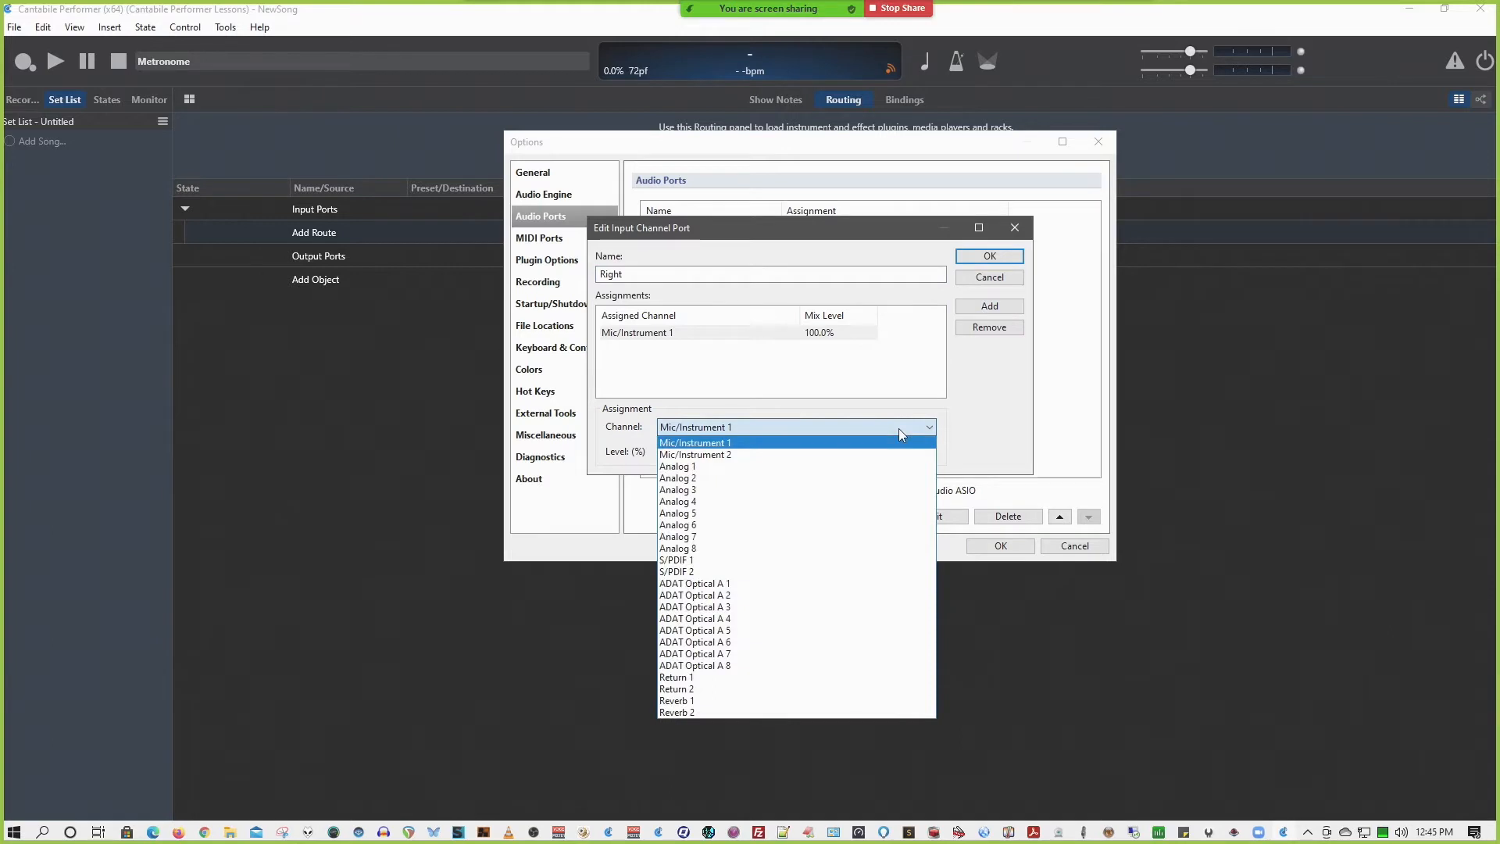
{"action": "left_click", "coordinate": [770, 573]}
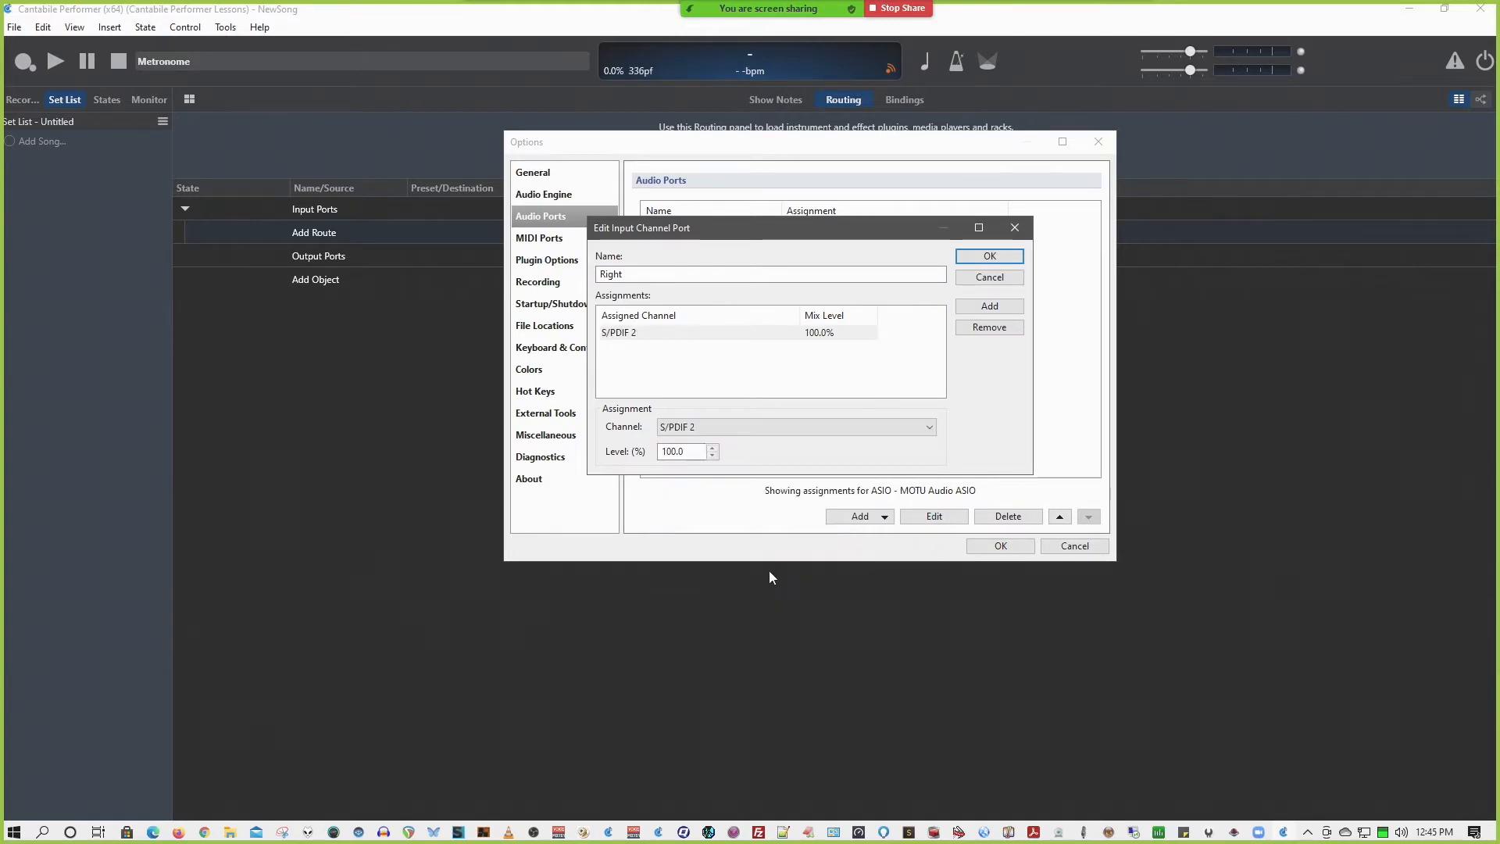
{"action": "left_click", "coordinate": [998, 258]}
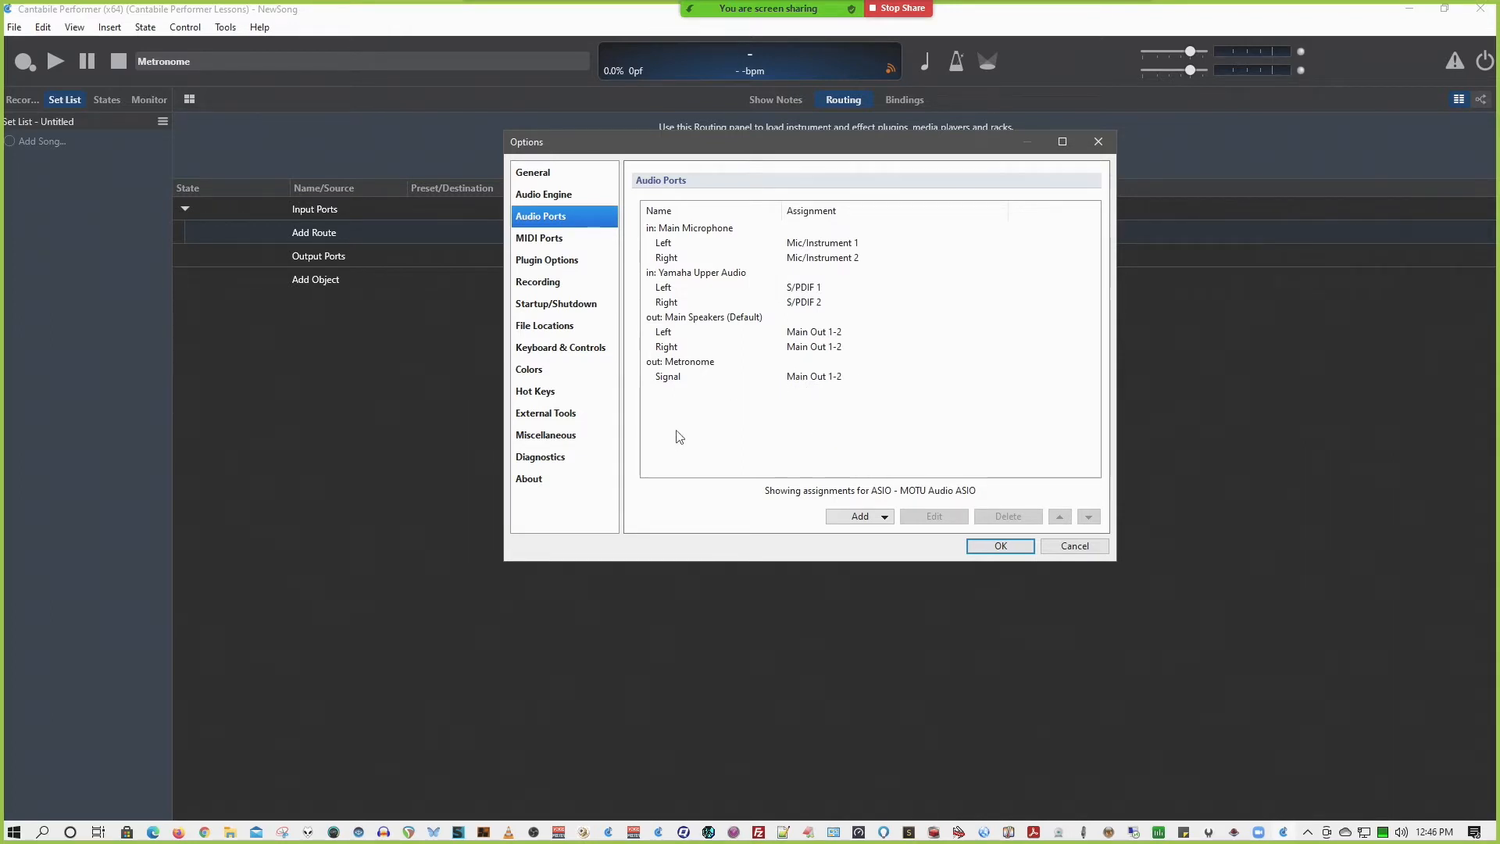
Review the audio engine settings and the available sample rate conversion quality options.
{"action": "left_click", "coordinate": [551, 194]}
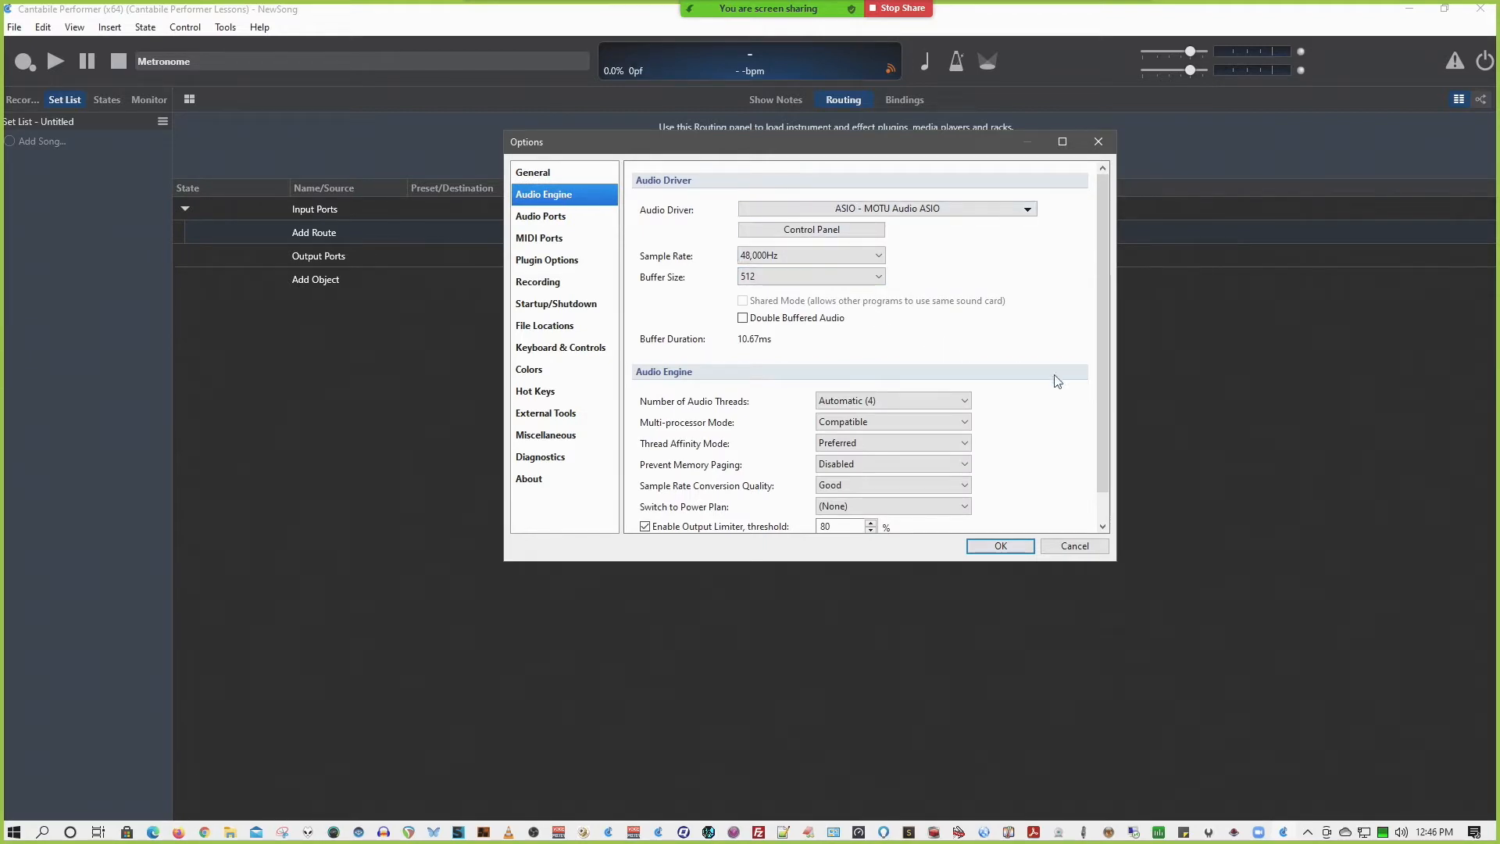
{"action": "scroll", "coordinate": [1058, 426], "scroll_direction": "down", "scroll_amount": 2}
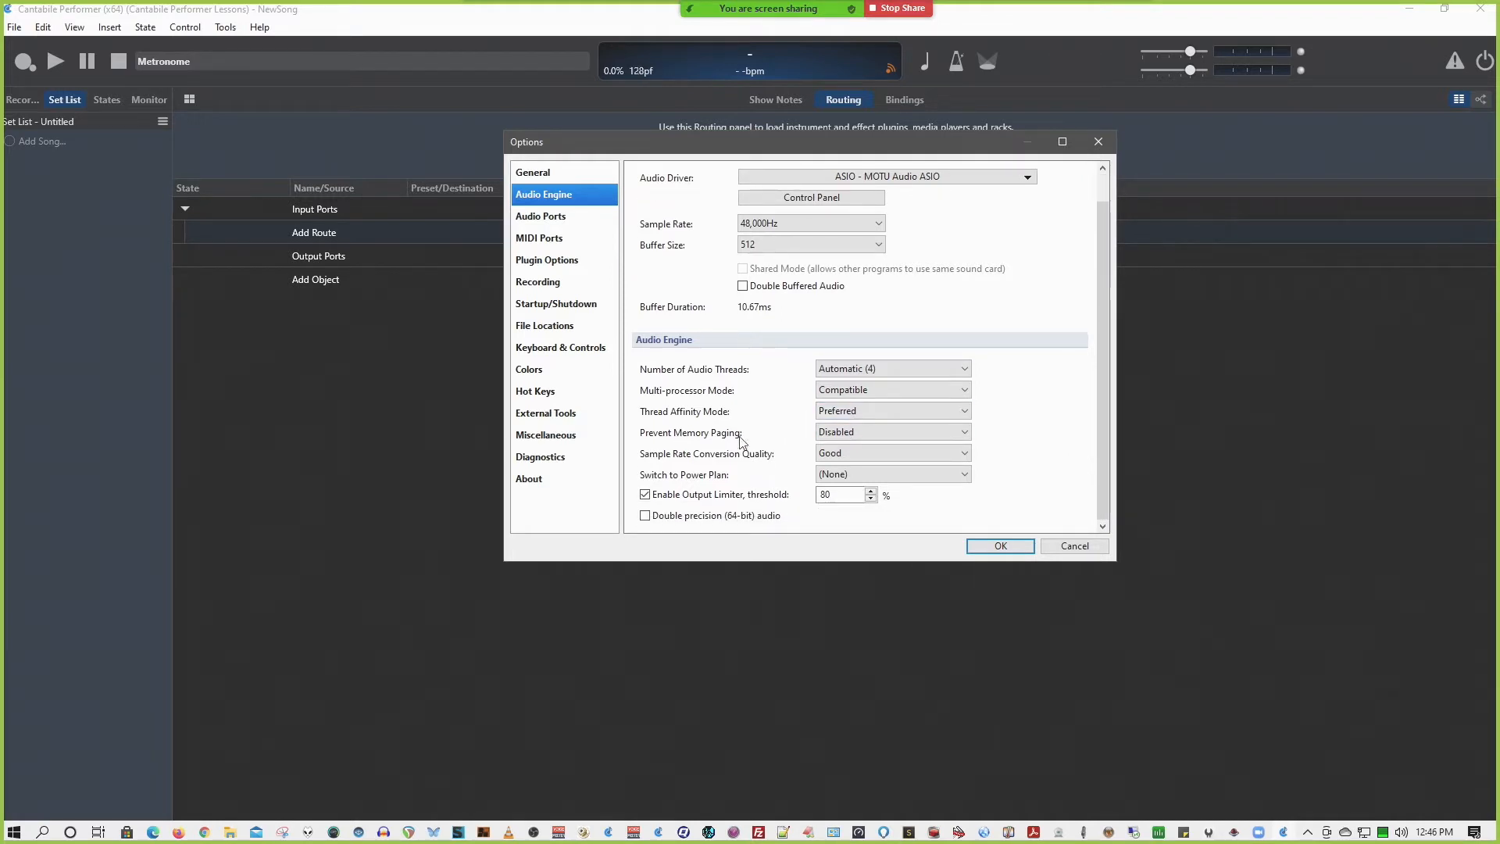
{"action": "left_click", "coordinate": [881, 451]}
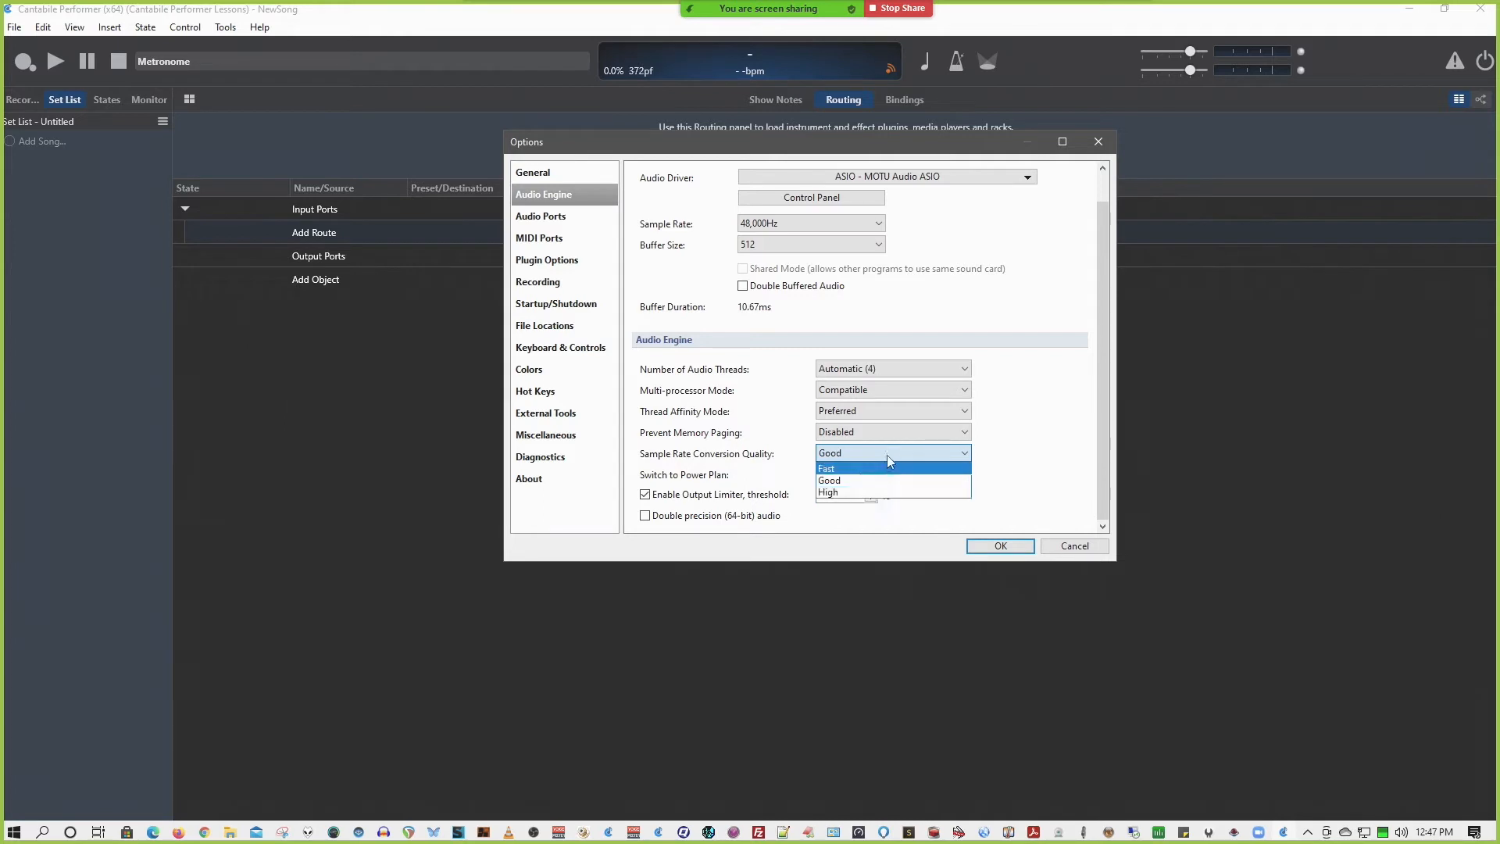
{"action": "left_click", "coordinate": [791, 460]}
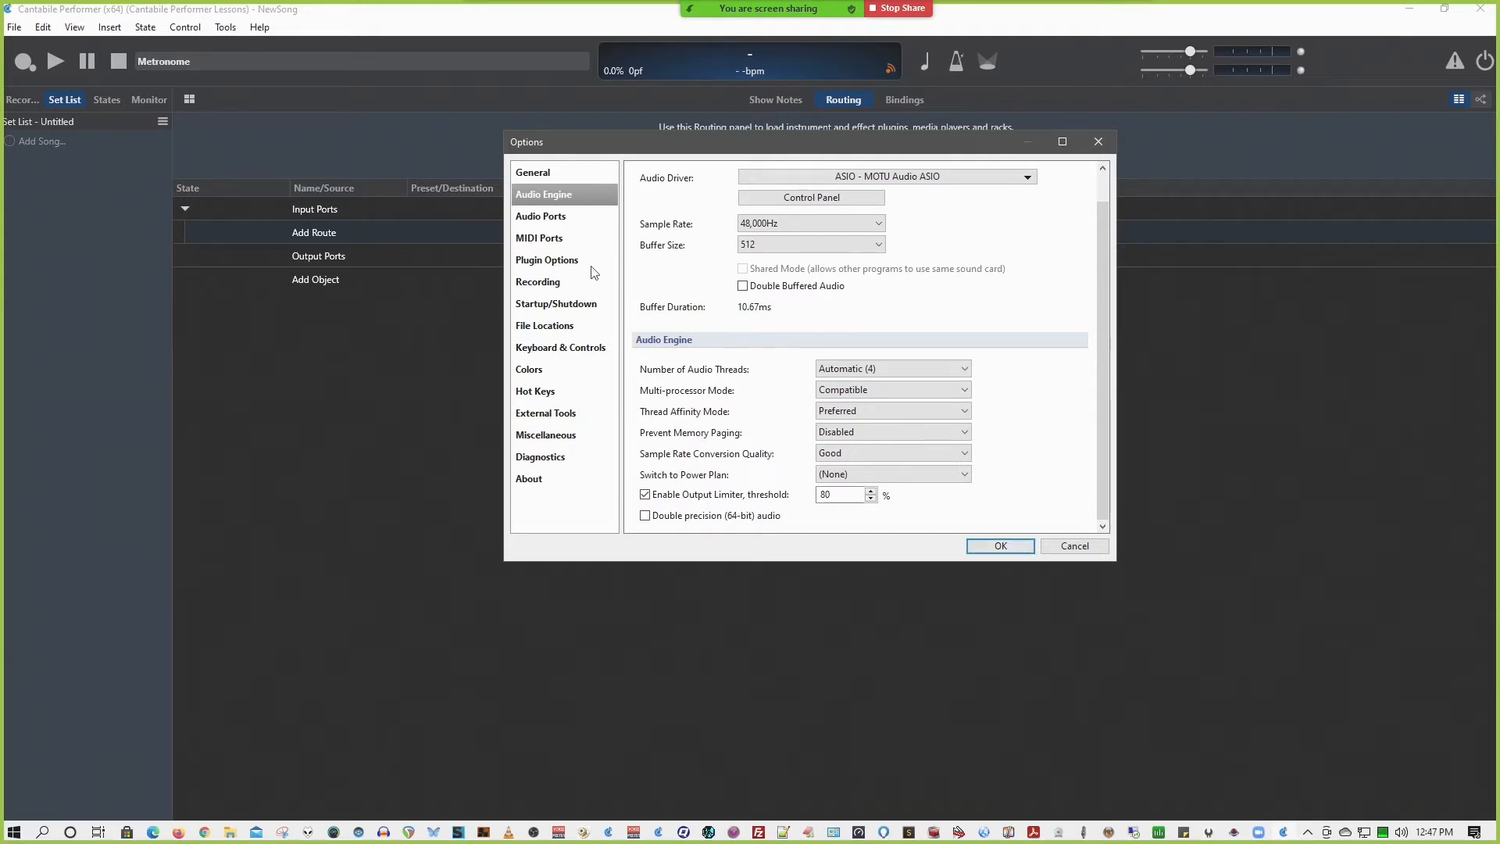
Disable the blank entry in the VST plugin folders list and remove it.
{"action": "left_click", "coordinate": [567, 264]}
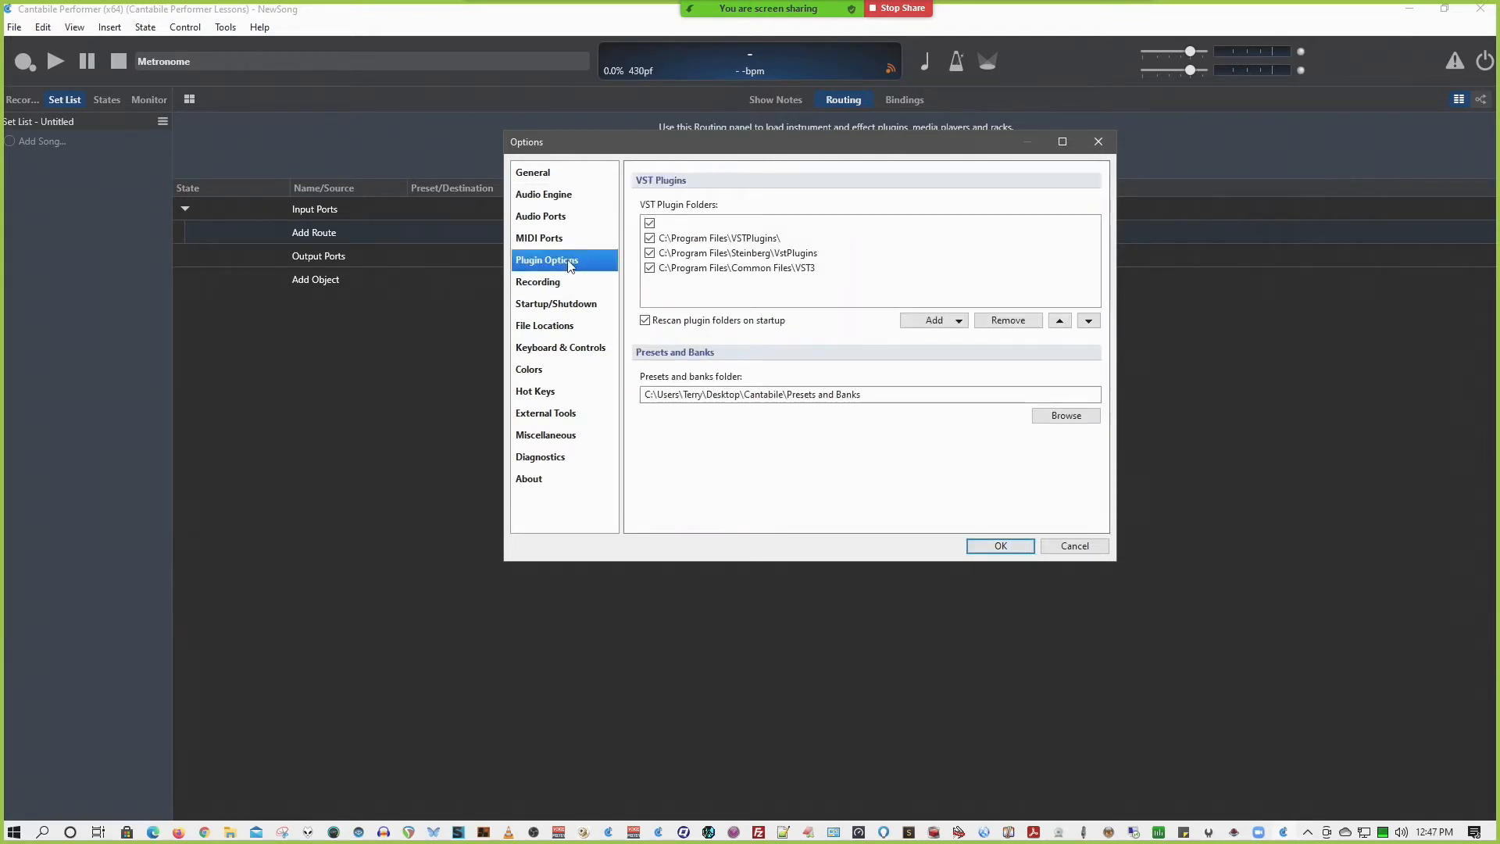
{"action": "left_click", "coordinate": [649, 224]}
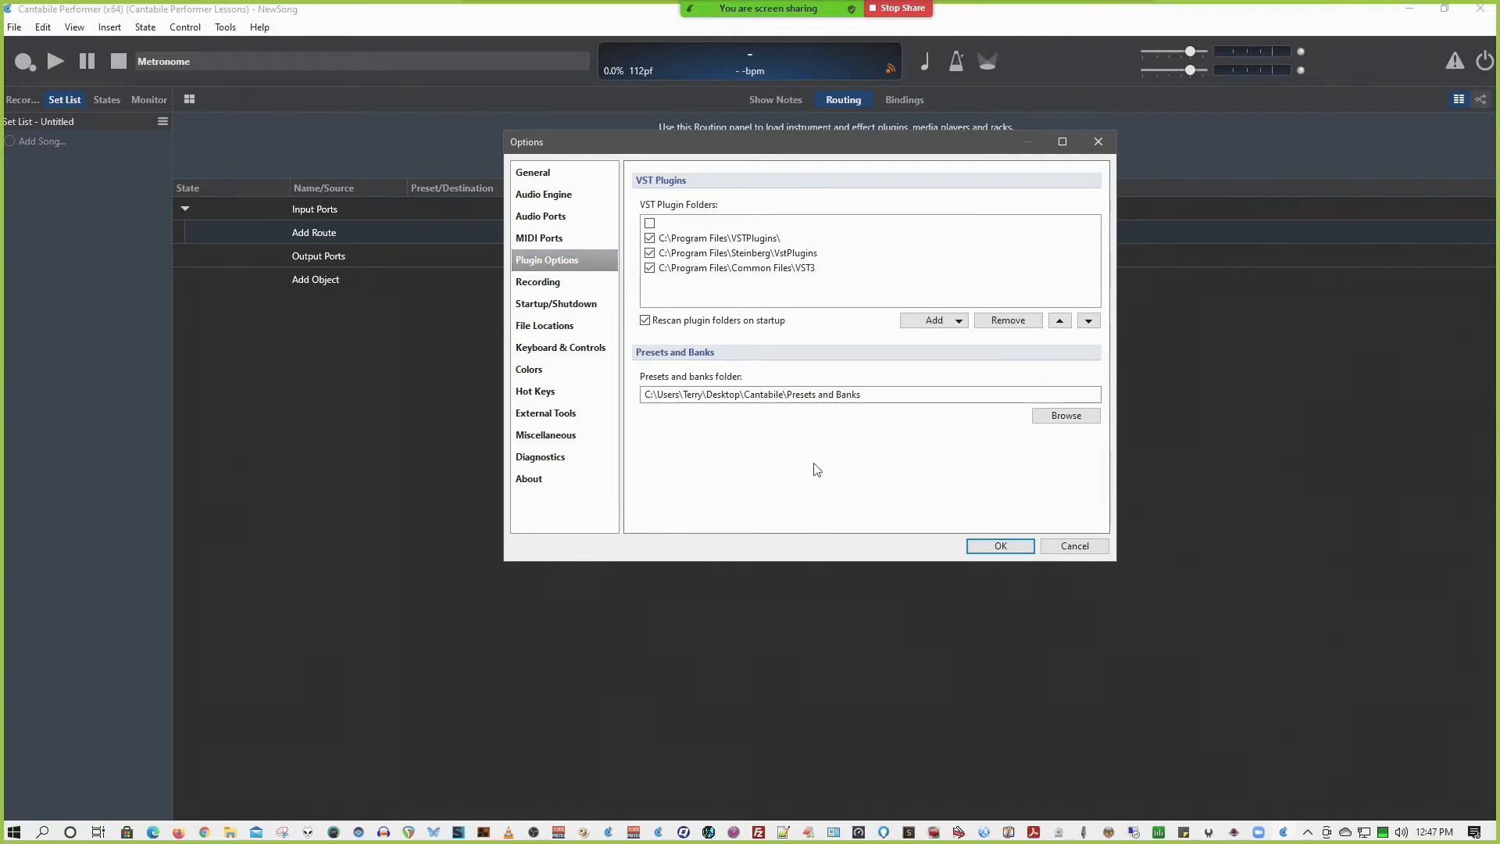
{"action": "left_click", "coordinate": [730, 225]}
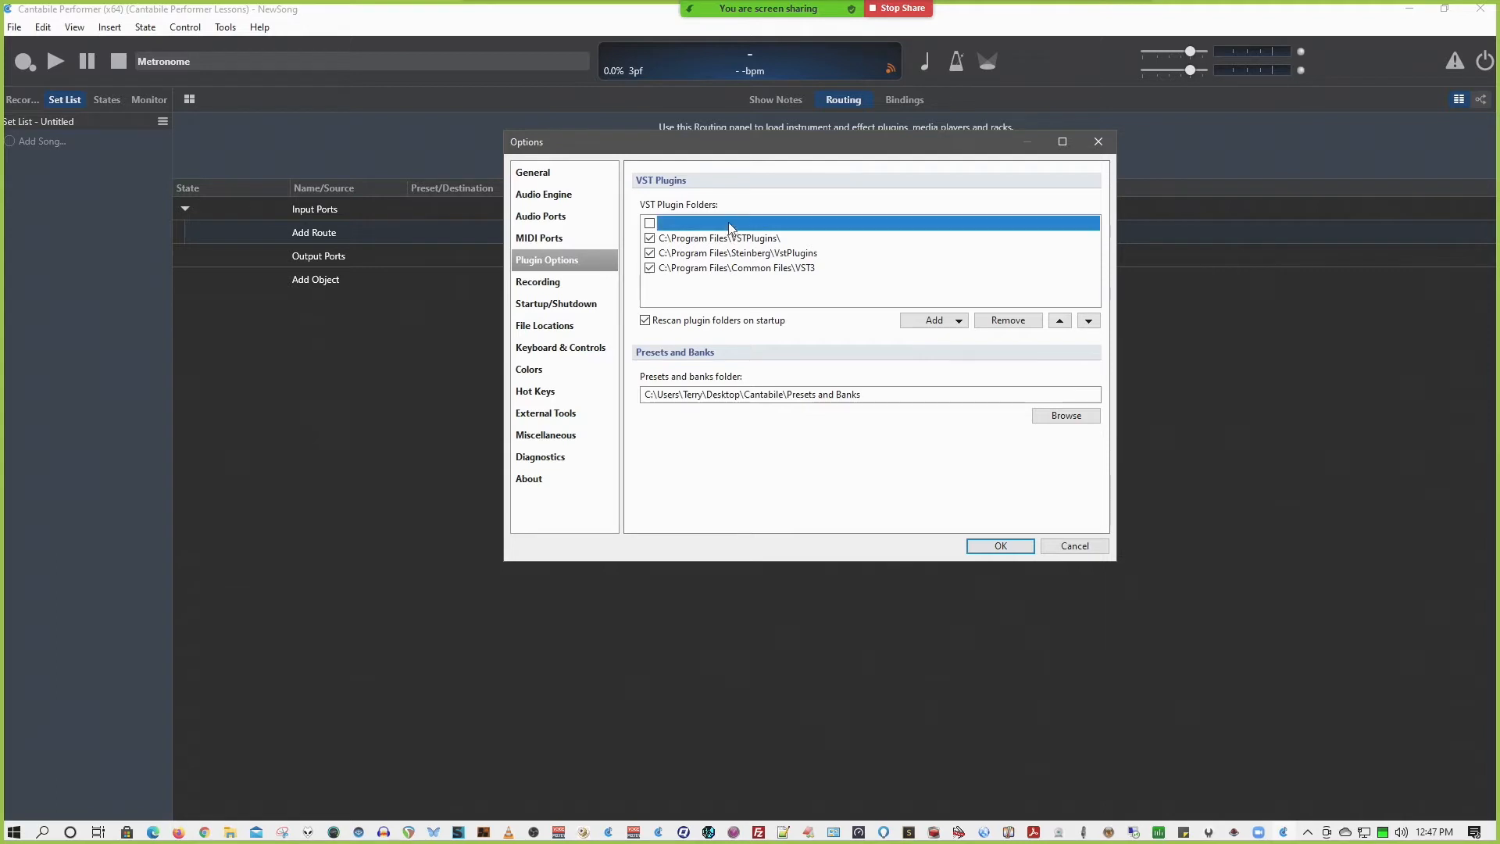
{"action": "left_click", "coordinate": [945, 320]}
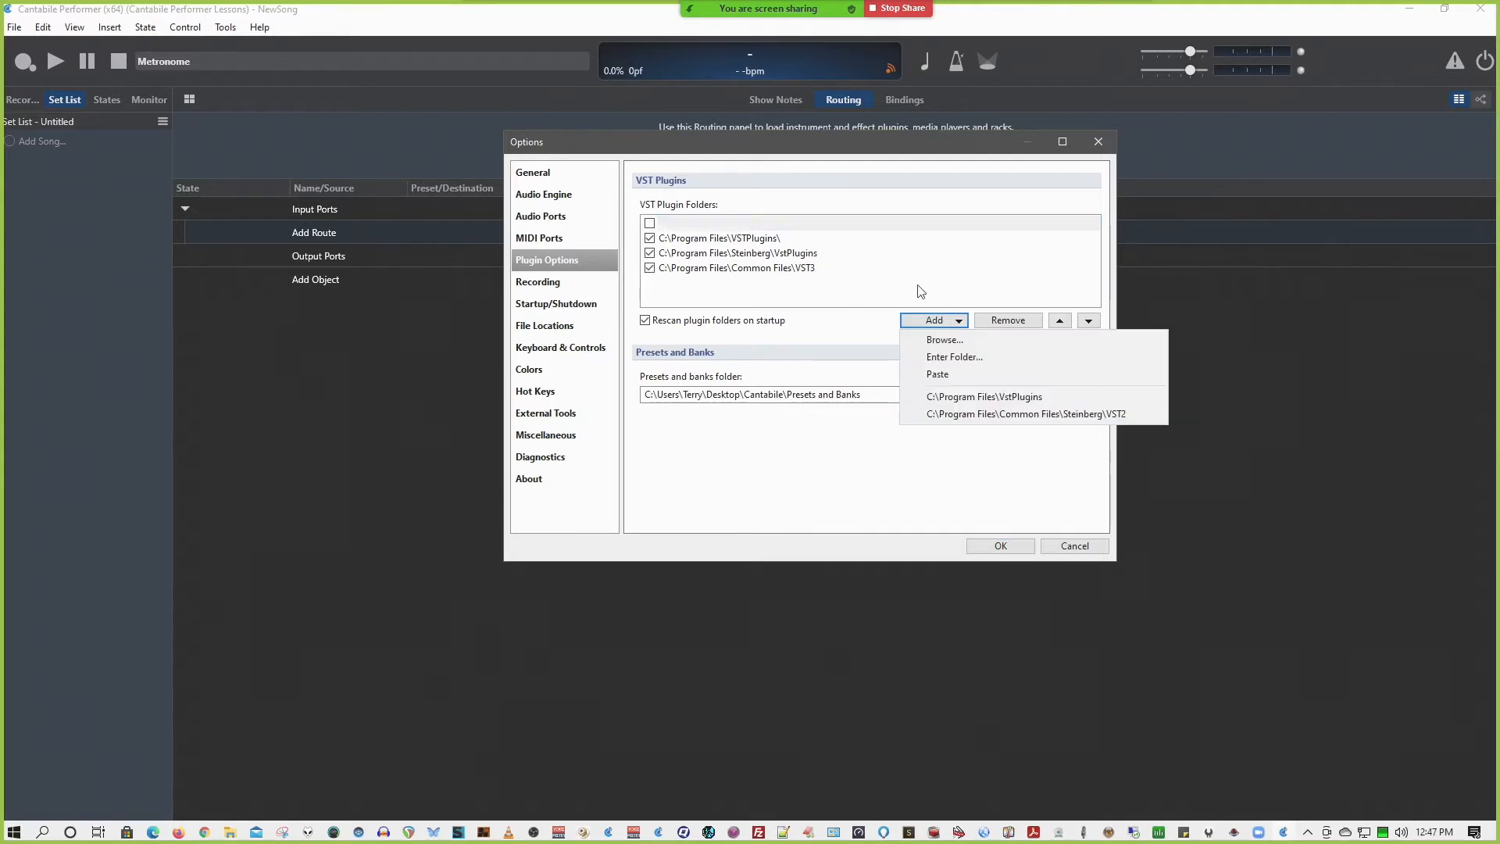
{"action": "left_click", "coordinate": [1001, 319]}
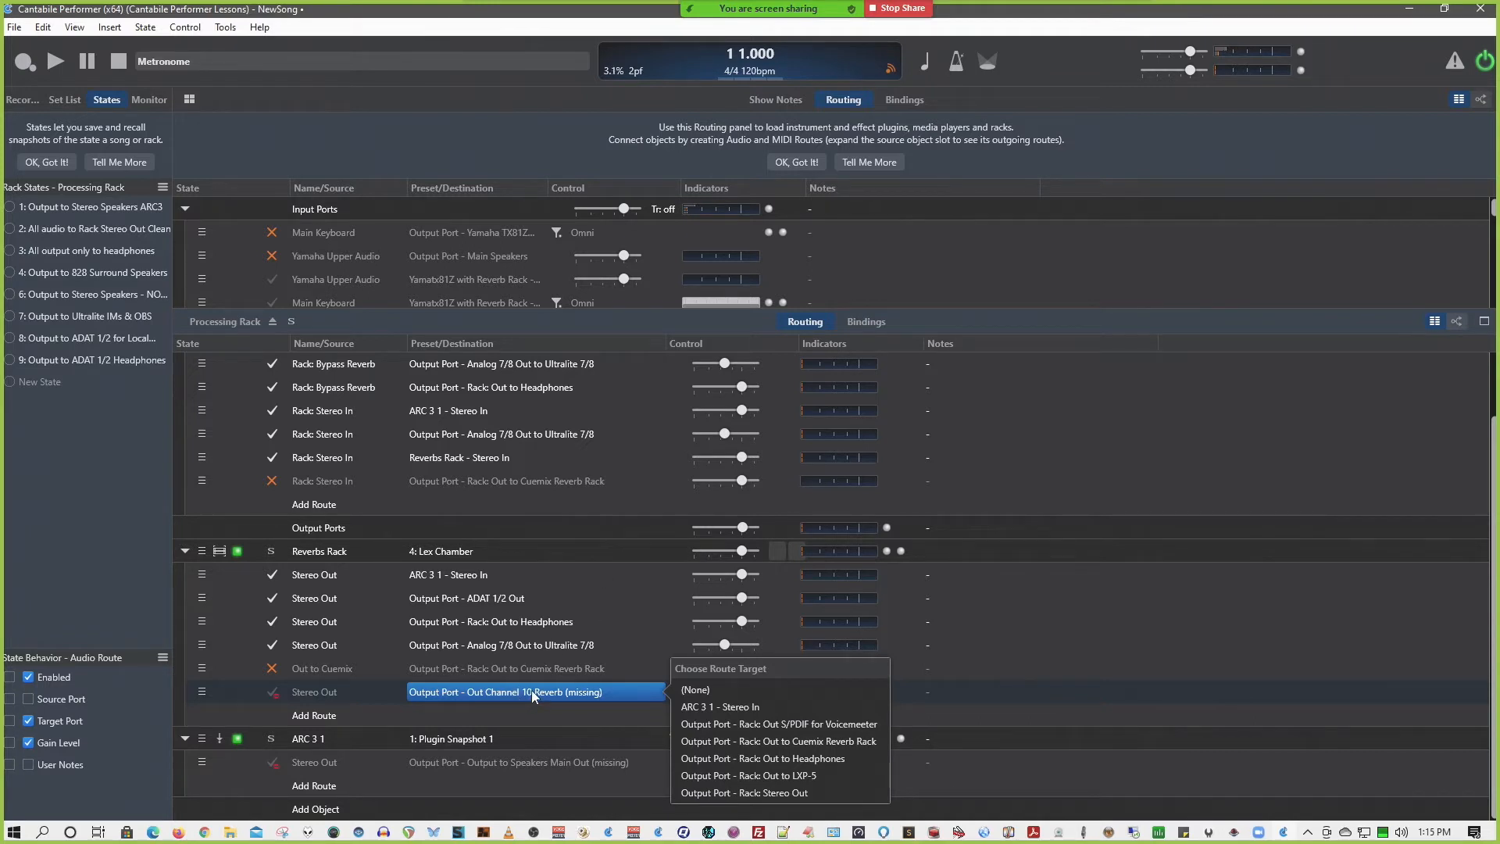
Add a stereo audio output port named Out Channel 10 Reverb in the options and save the settings.
{"action": "left_click", "coordinate": [231, 28]}
{"action": "left_click", "coordinate": [302, 212]}
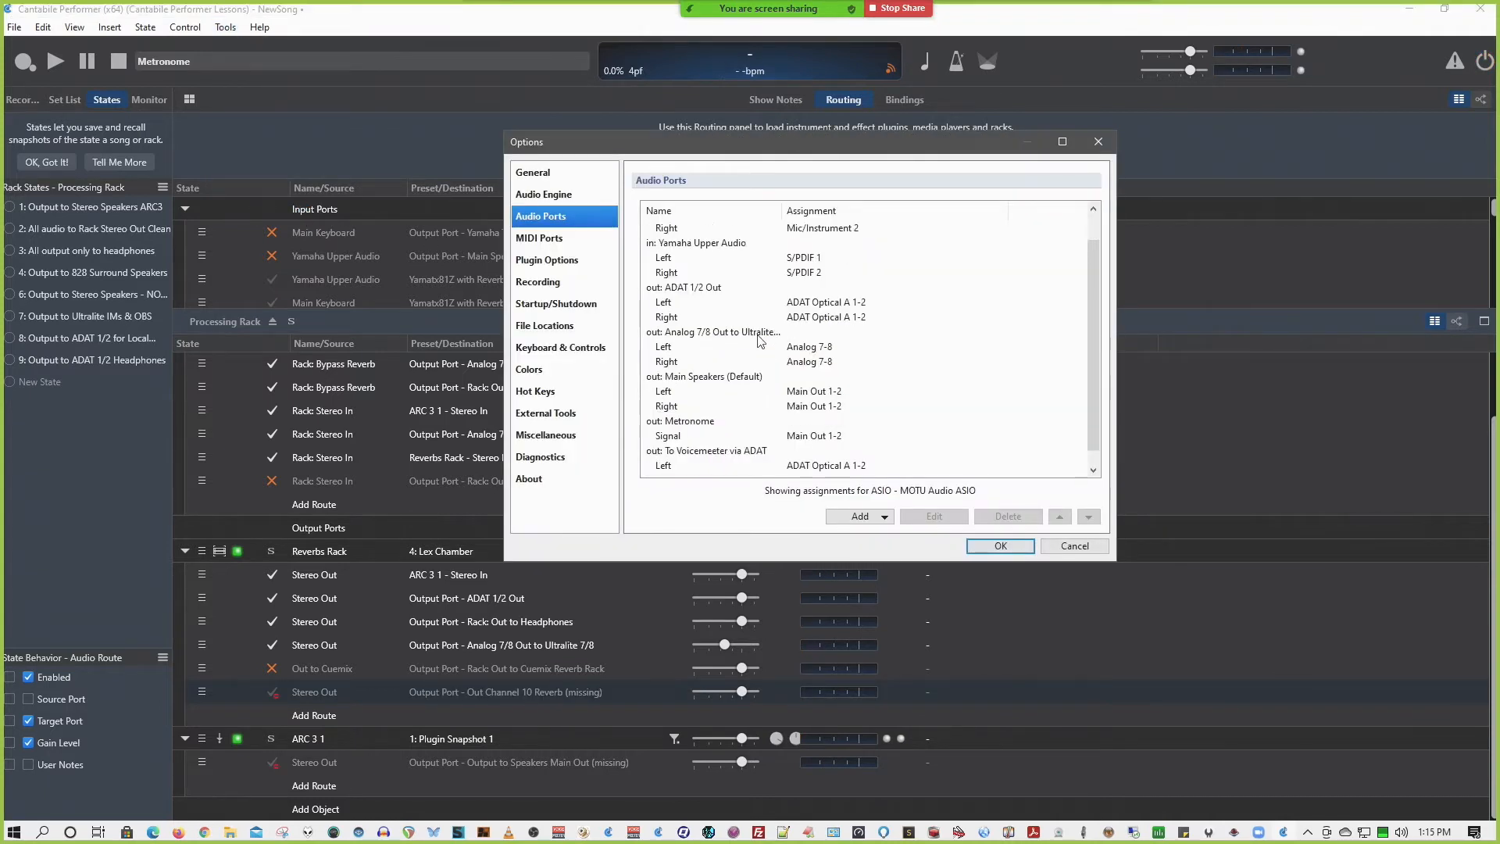
{"action": "left_click", "coordinate": [884, 520]}
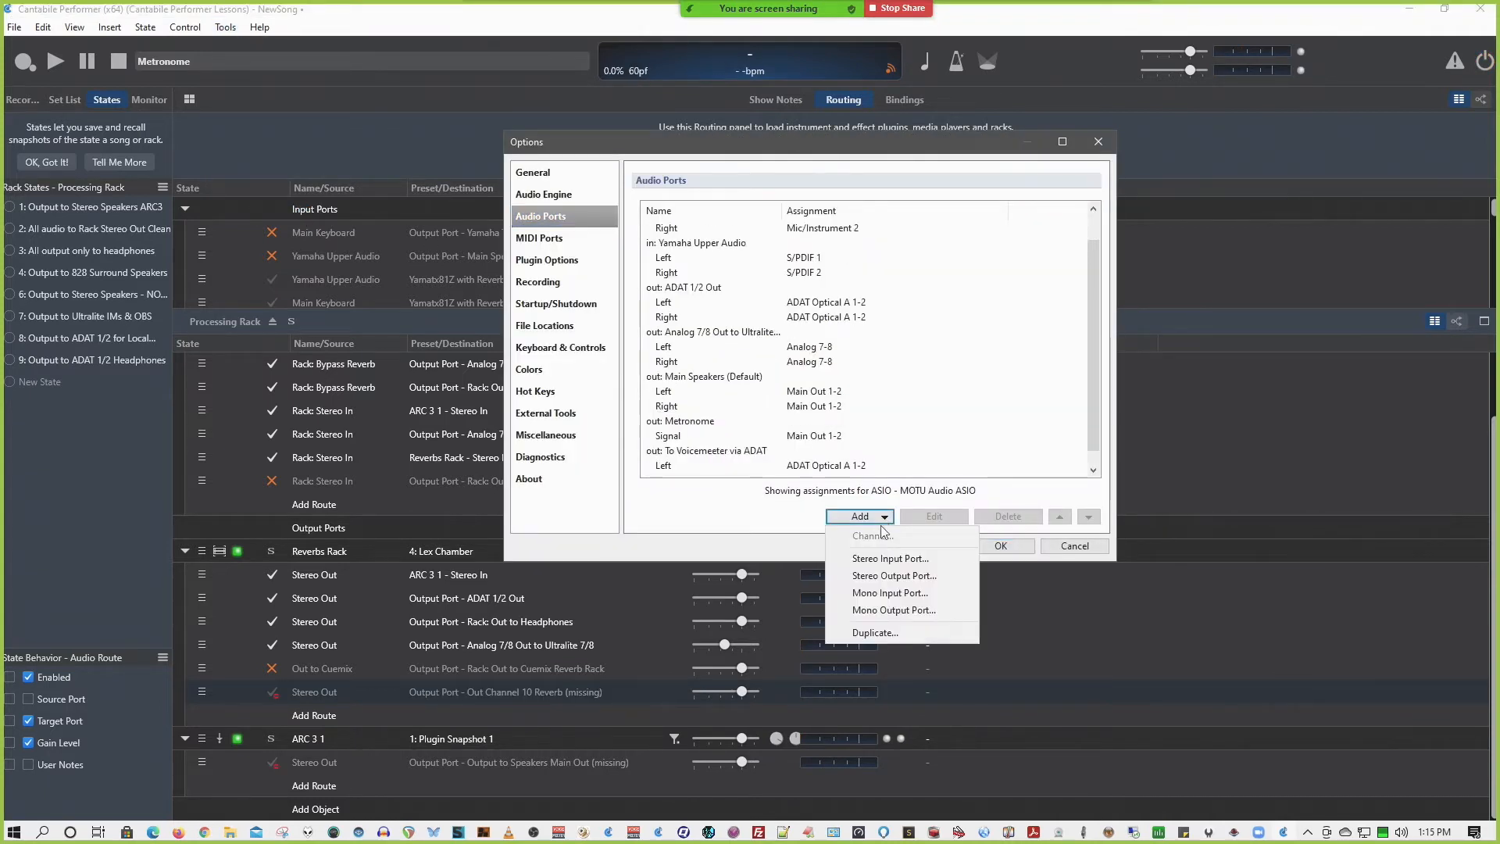
{"action": "left_click", "coordinate": [890, 575]}
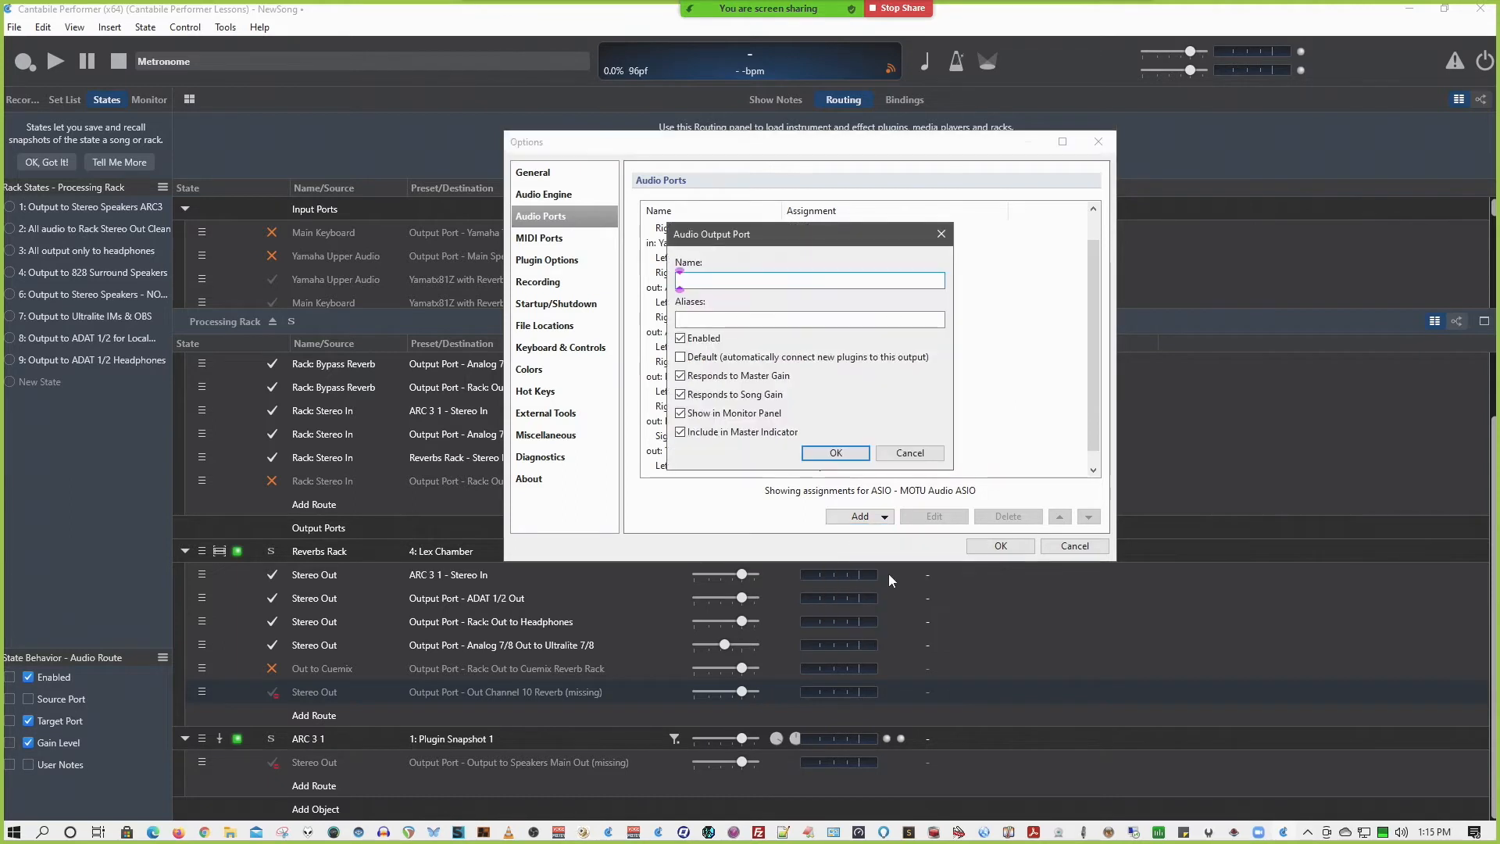
{"action": "type", "text": "Out Channel 10 Reverb"}
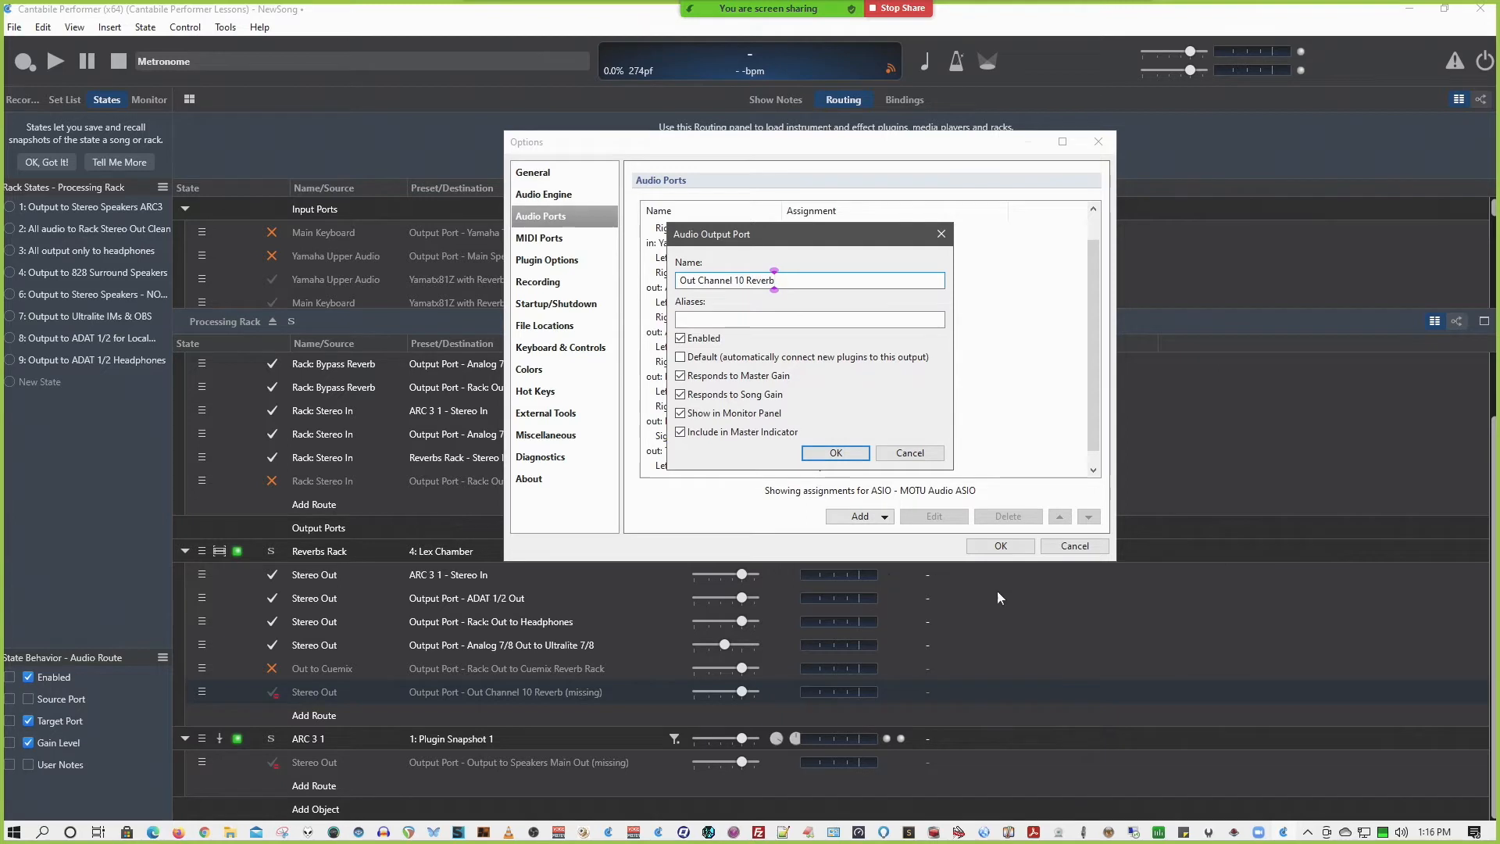
{"action": "left_click", "coordinate": [835, 453]}
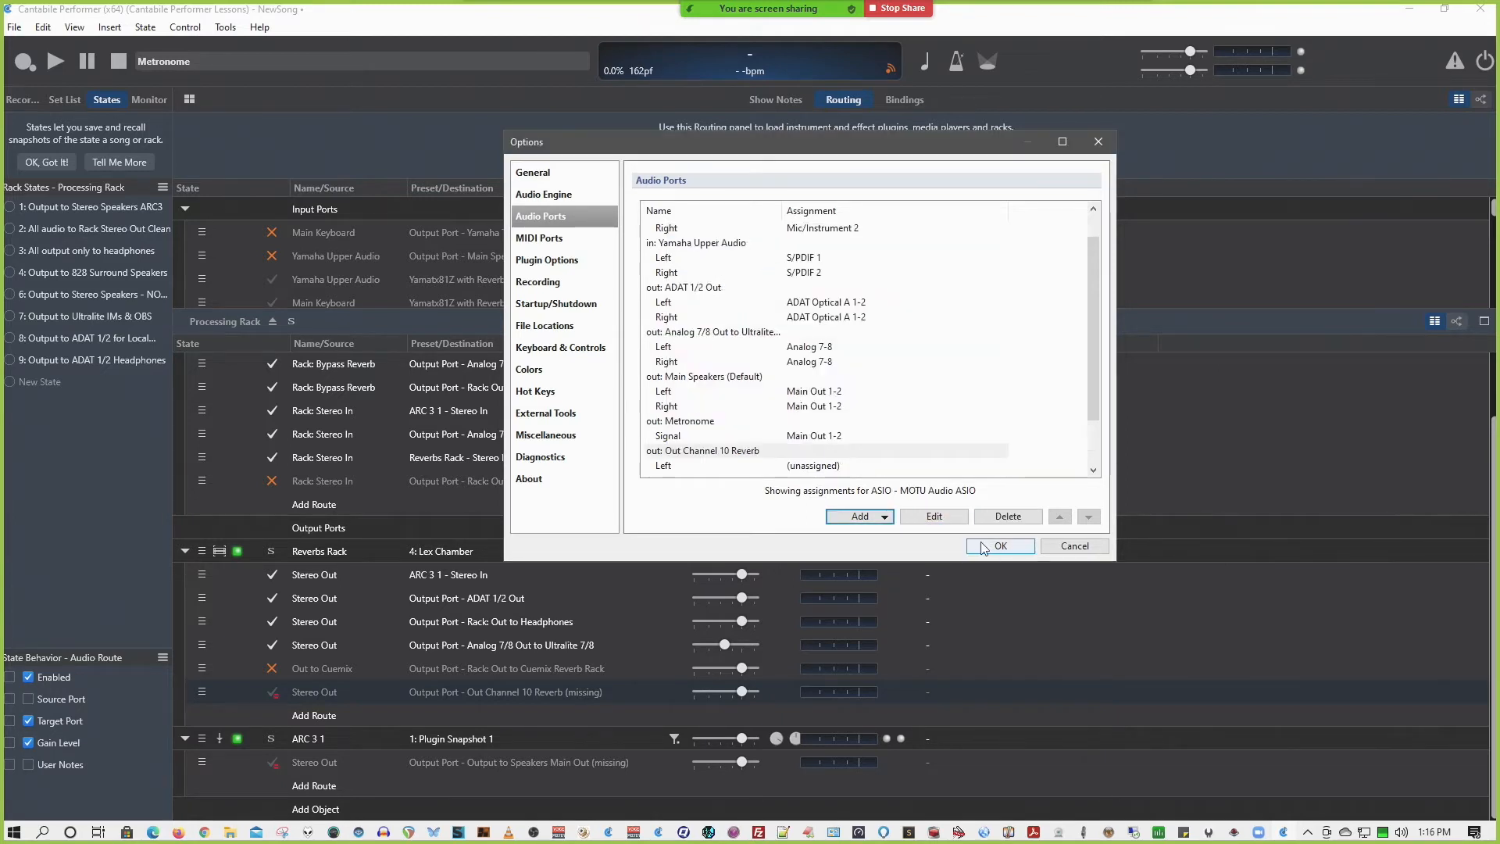
{"action": "left_click", "coordinate": [988, 547]}
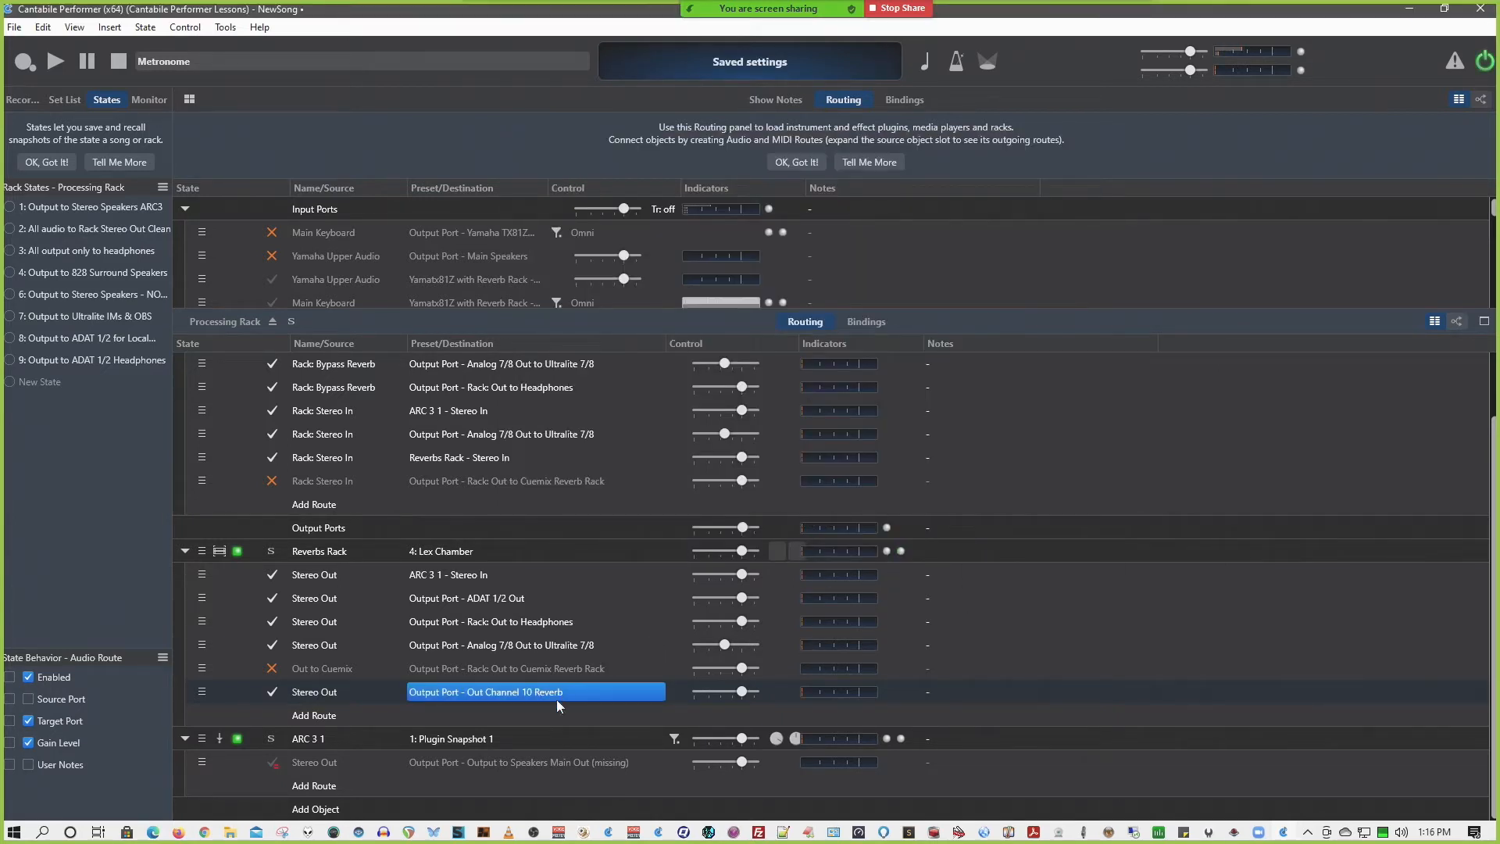
Show the recordings list and try to mark Out Channel 10 Reverb as a port to record.
{"action": "left_click", "coordinate": [225, 27]}
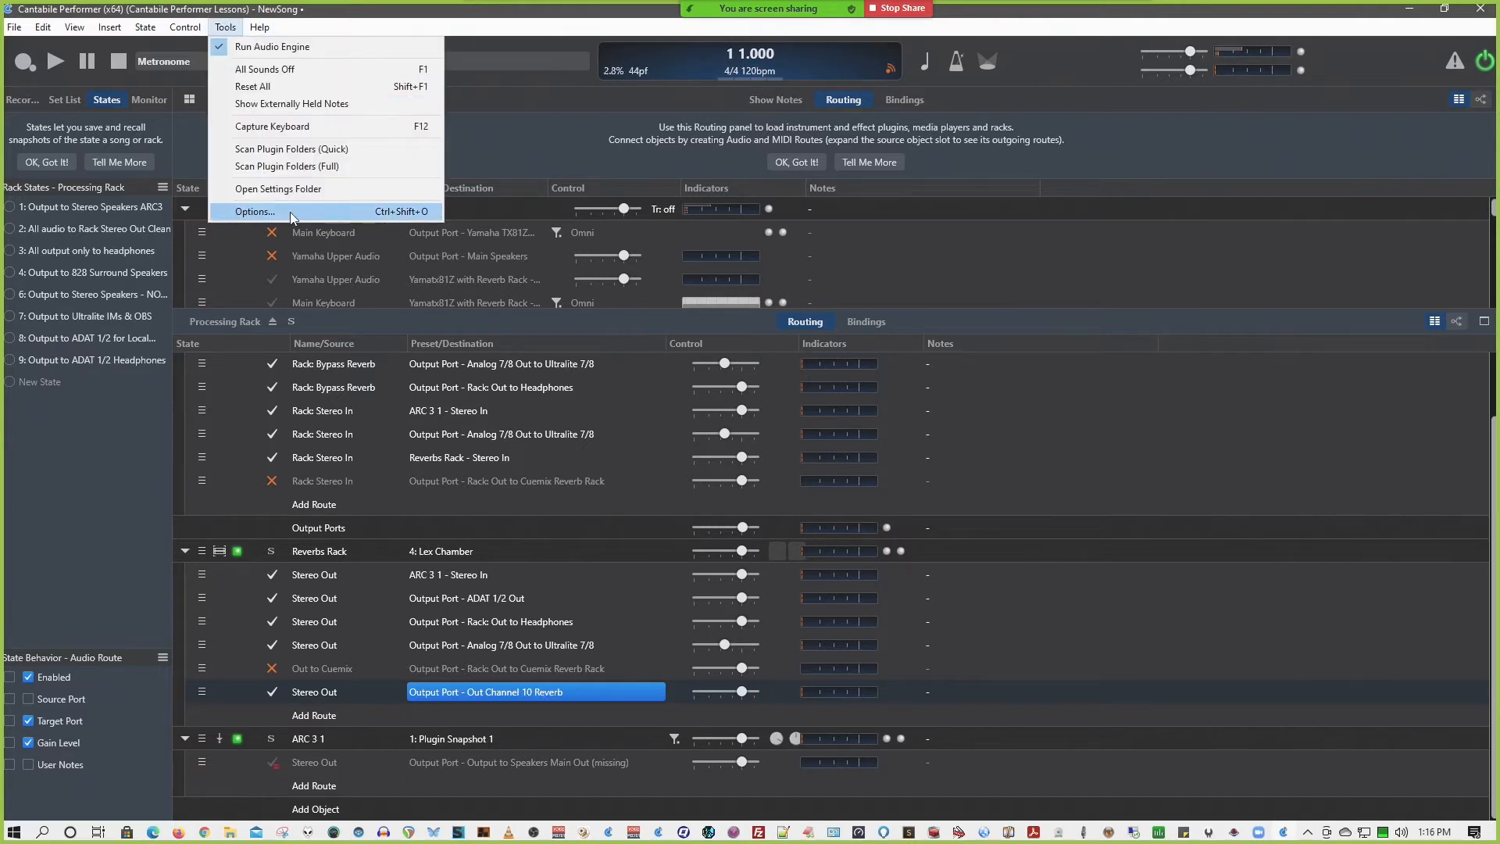
{"action": "left_click", "coordinate": [18, 107]}
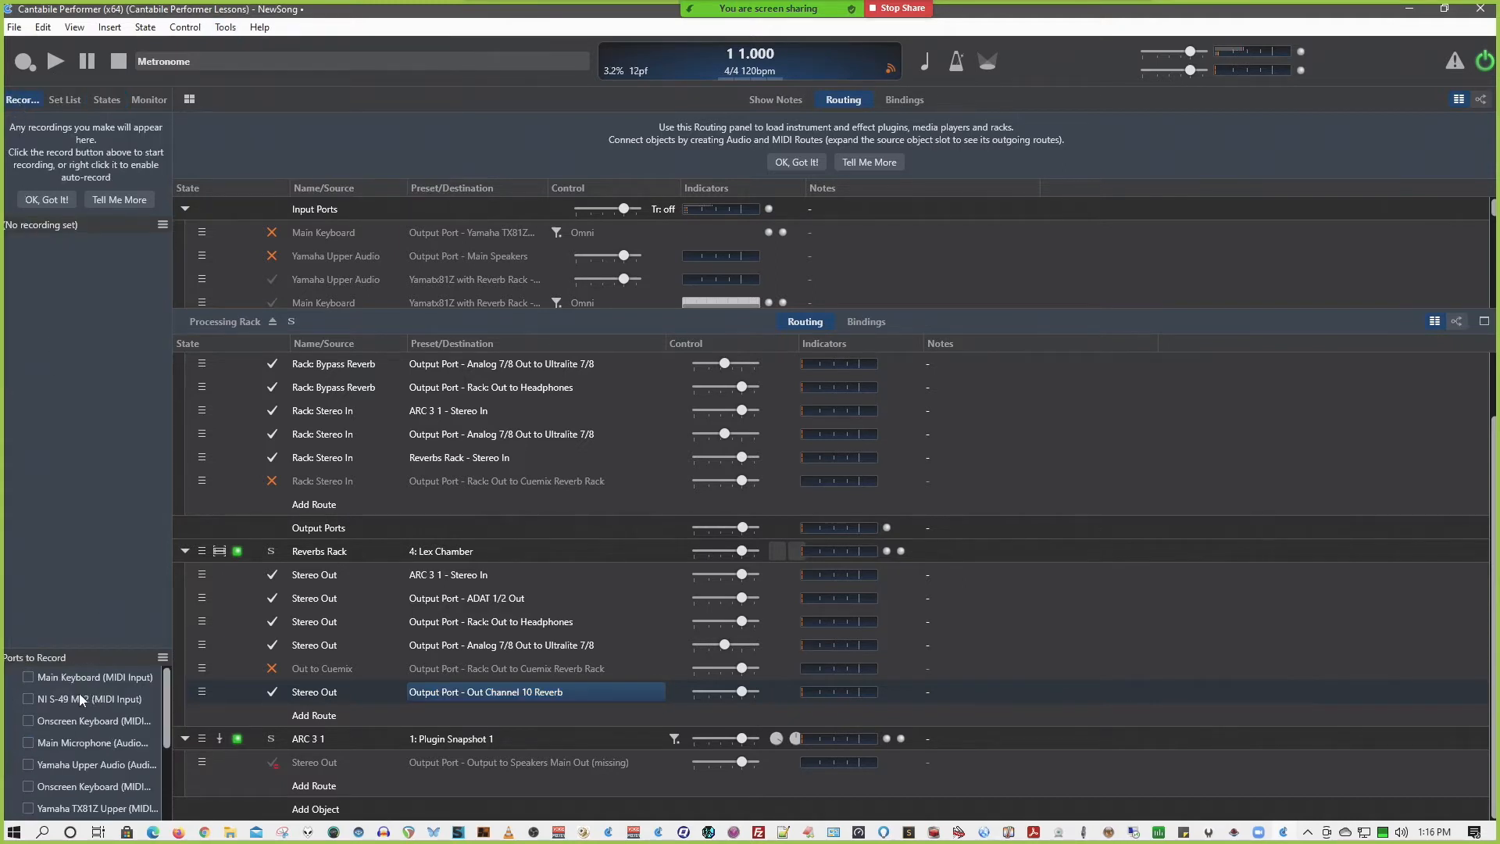
{"action": "scroll", "coordinate": [79, 696], "scroll_direction": "down", "scroll_amount": 2}
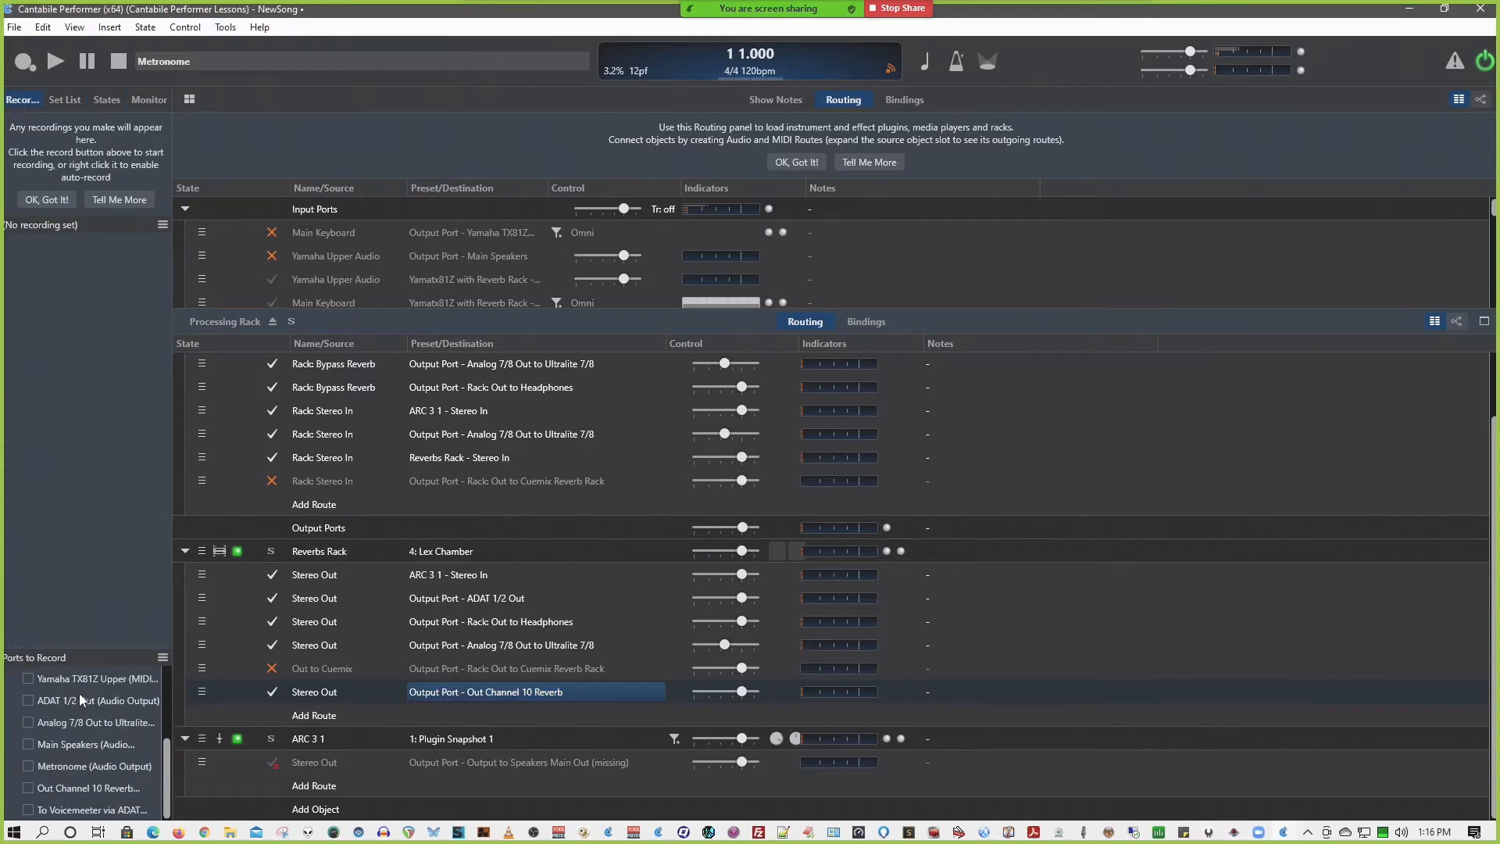
{"action": "left_click", "coordinate": [29, 787]}
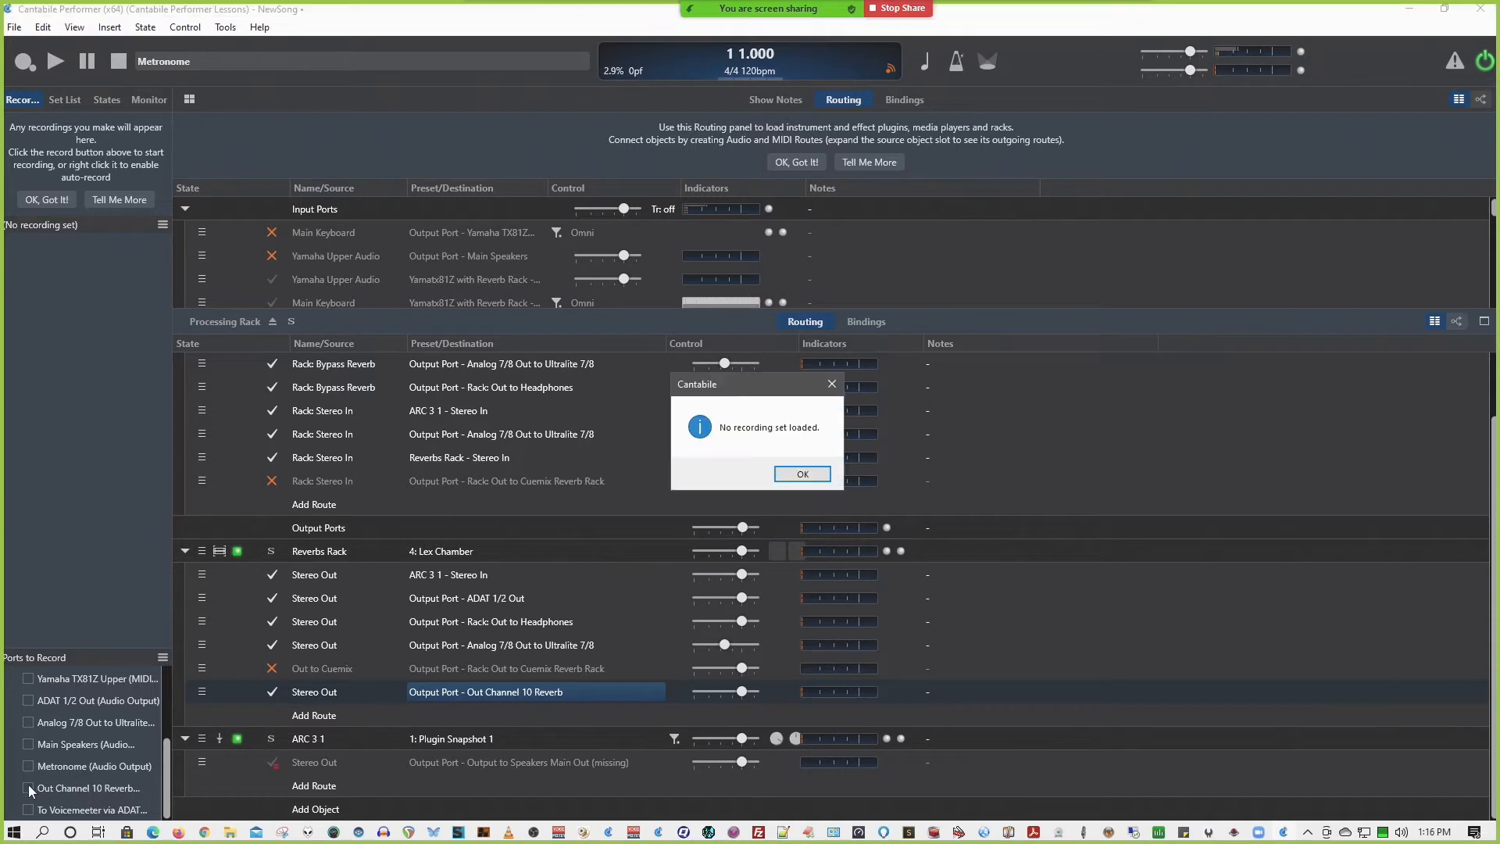
{"action": "left_click", "coordinate": [800, 474]}
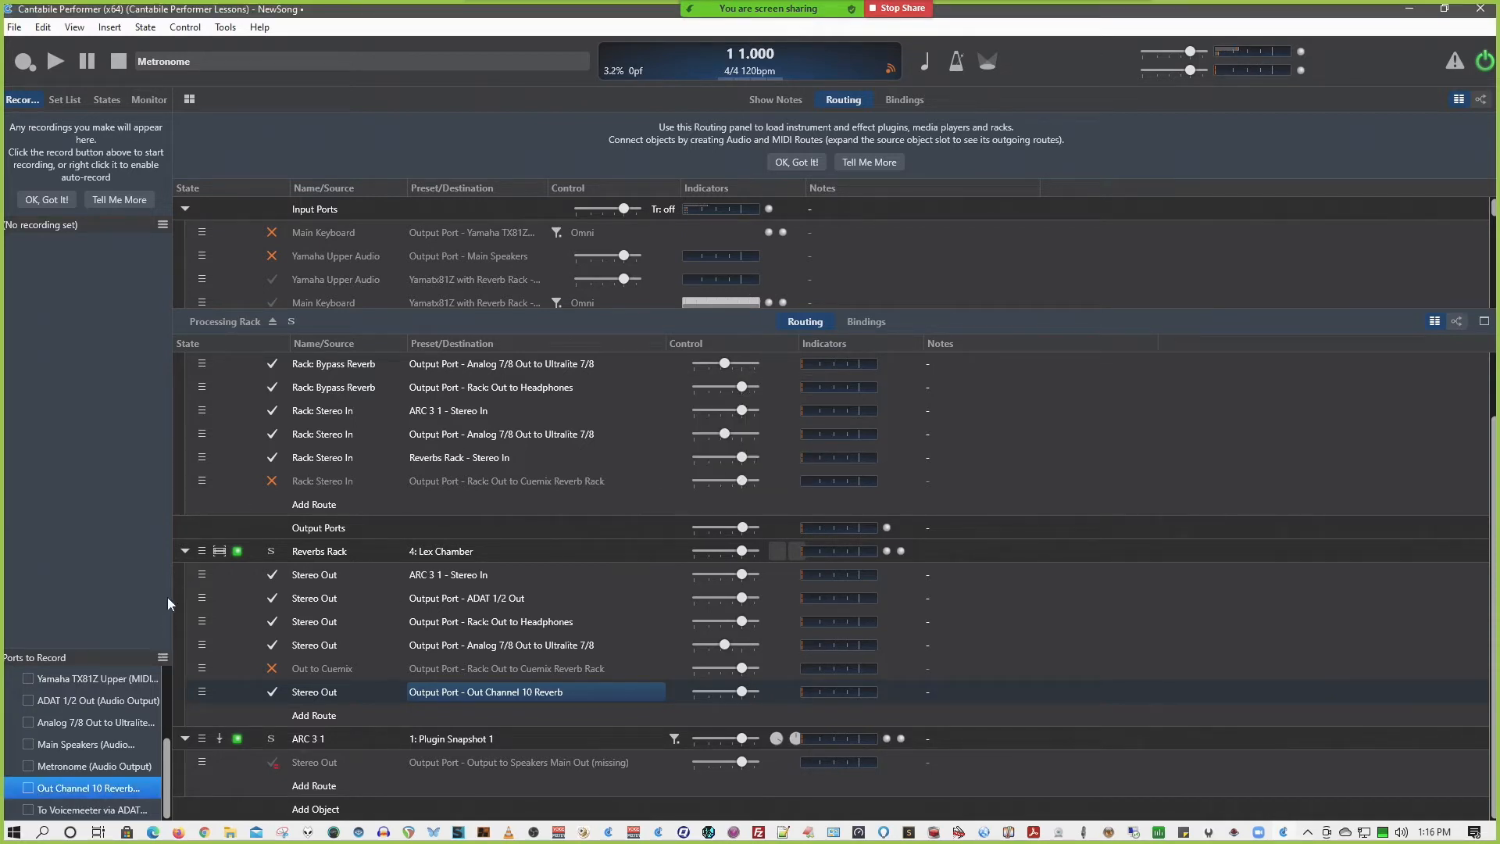
Create a new recording set with the default location and filename format, and save it as Recording Setup 1.
{"action": "left_click", "coordinate": [161, 225]}
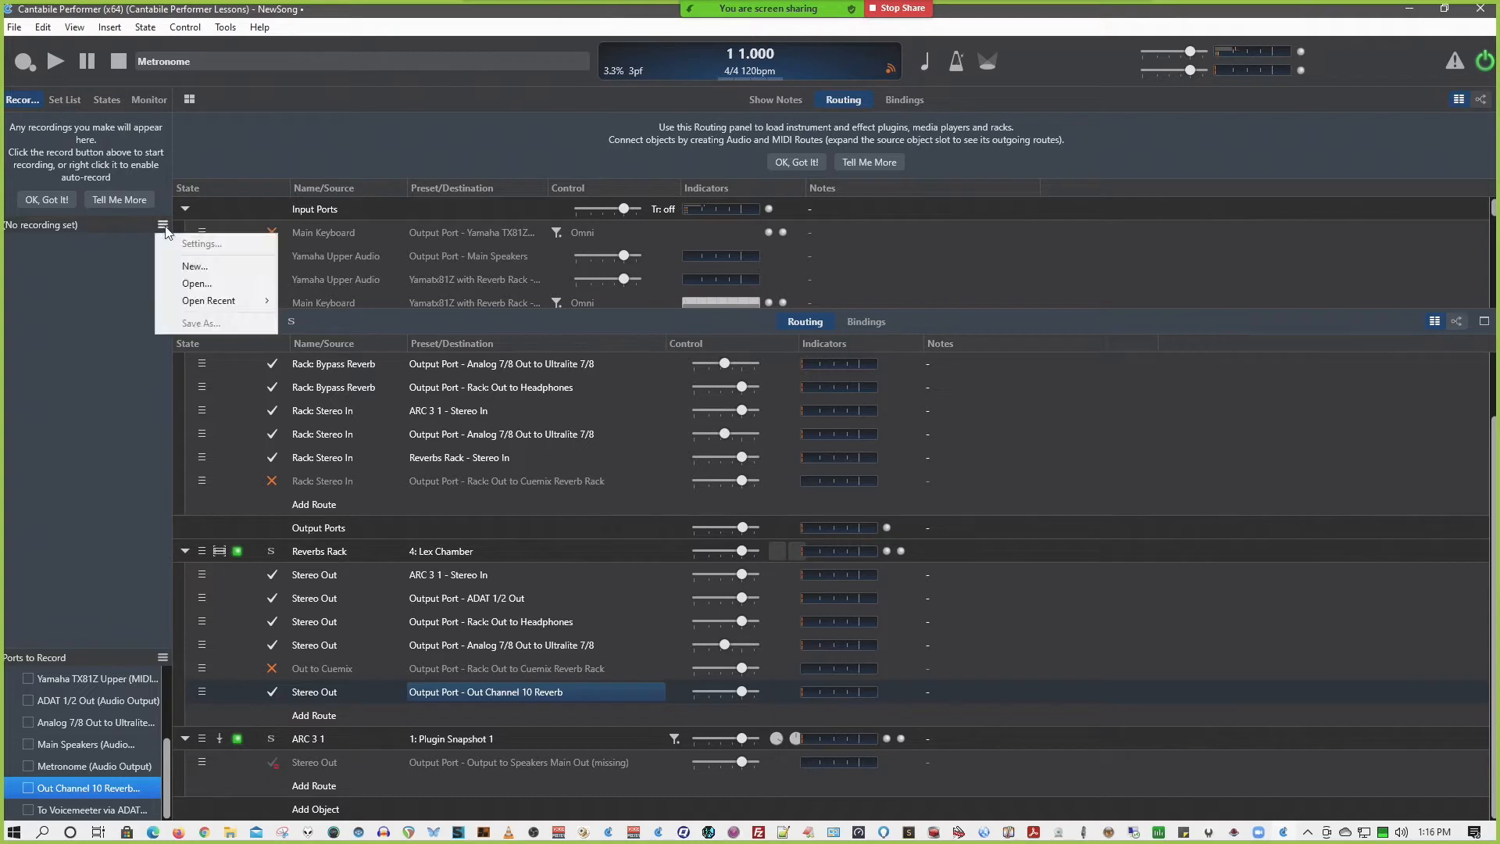
{"action": "left_click", "coordinate": [181, 266]}
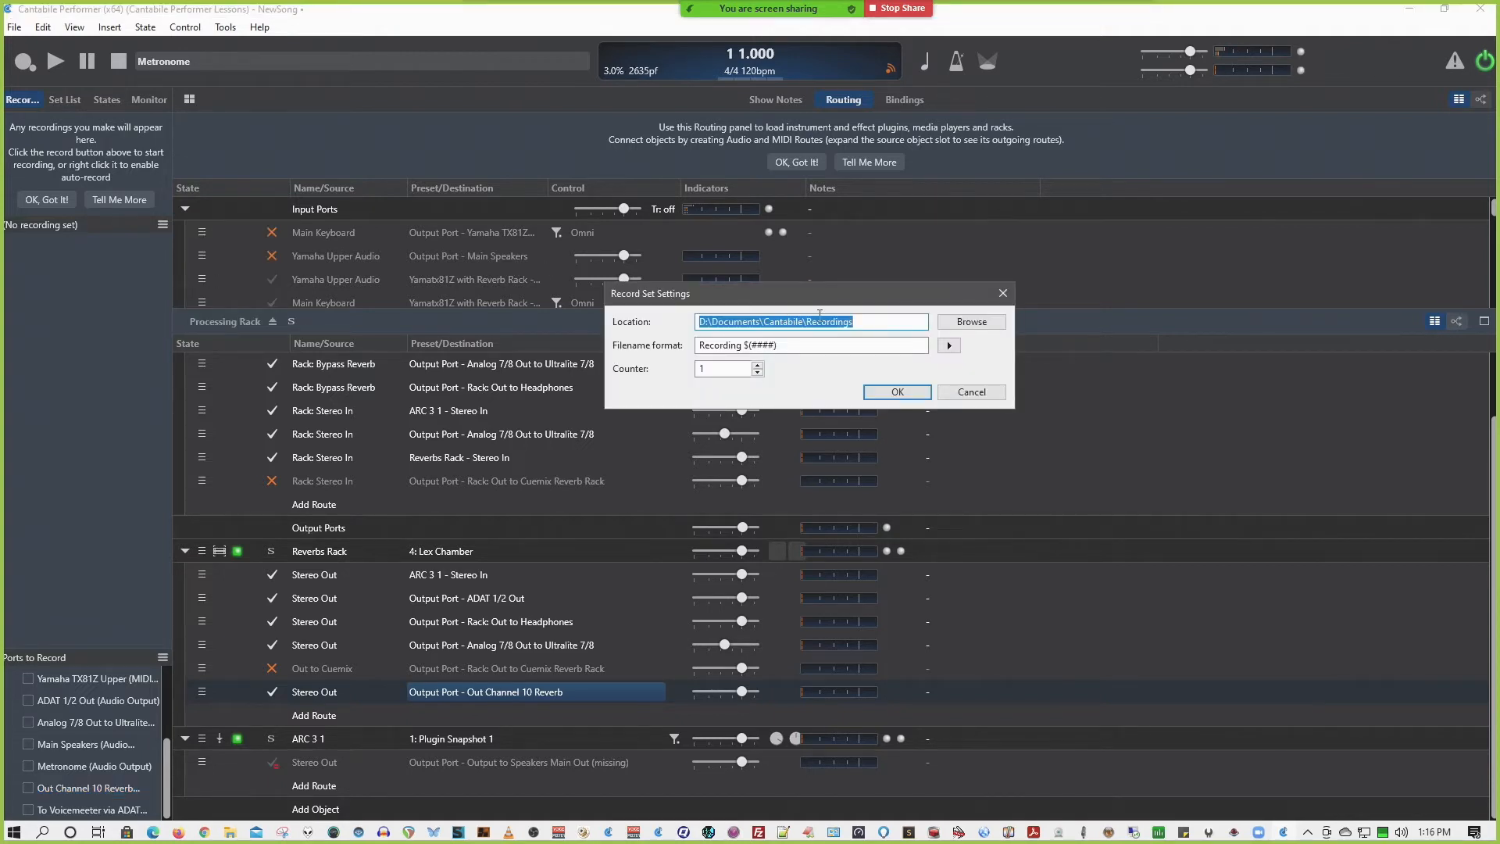
{"action": "left_click", "coordinate": [874, 321]}
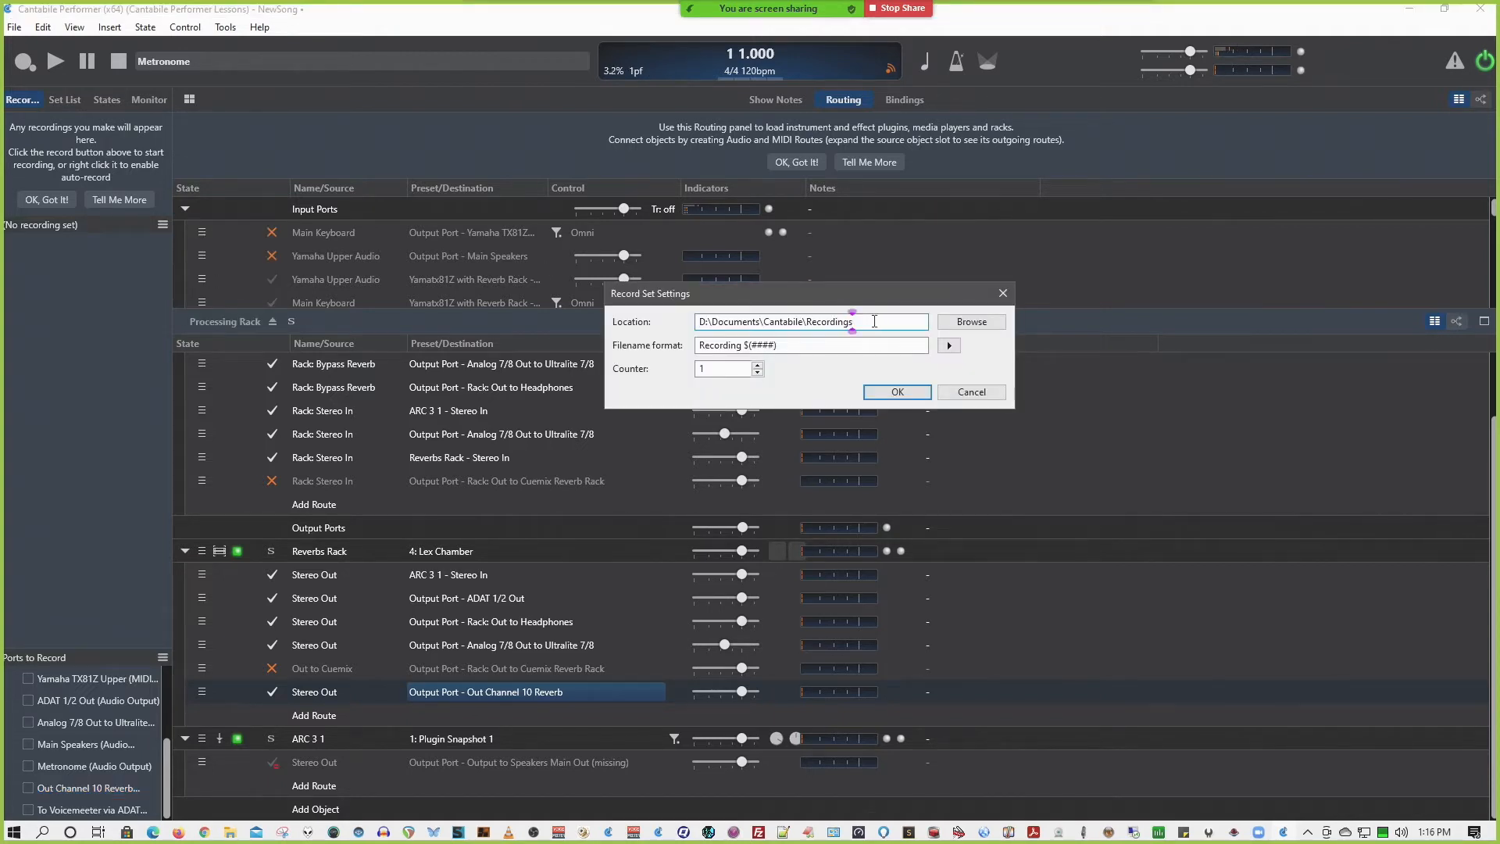
{"action": "left_click", "coordinate": [896, 392]}
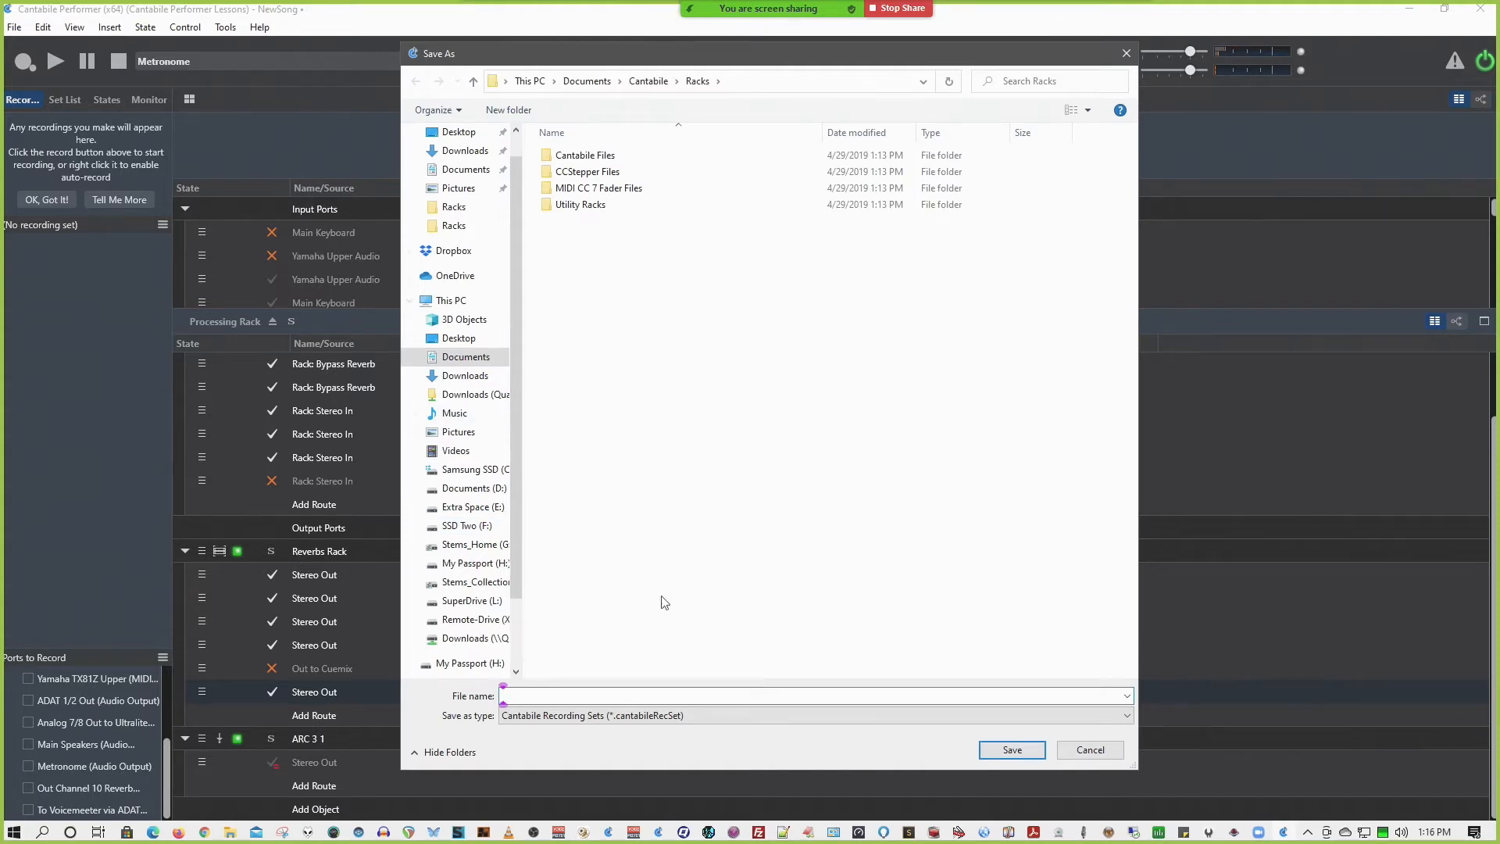
{"action": "type", "text": "R"}
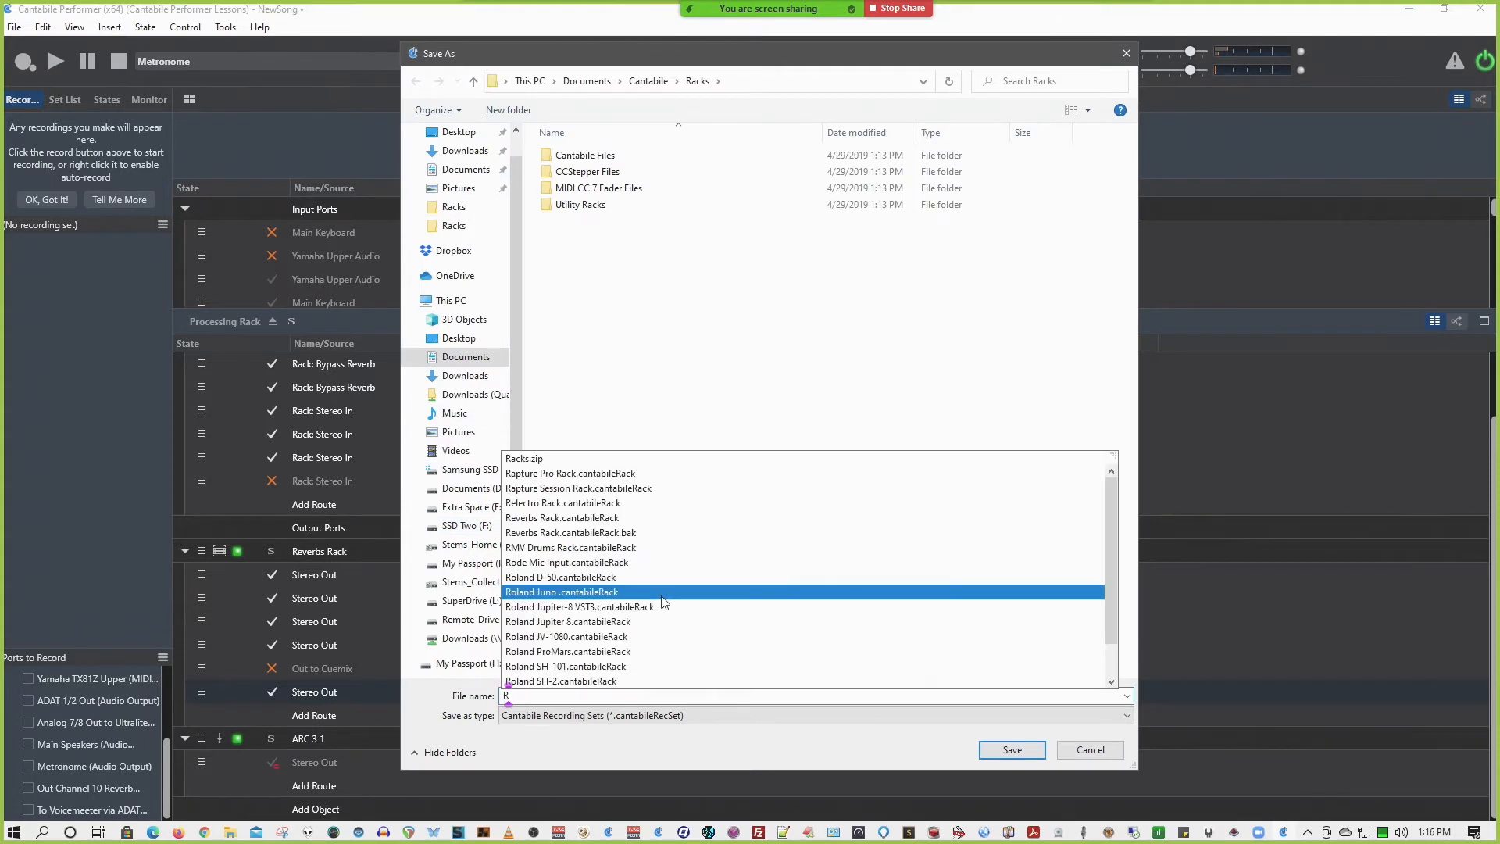
{"action": "type", "text": "ecord"}
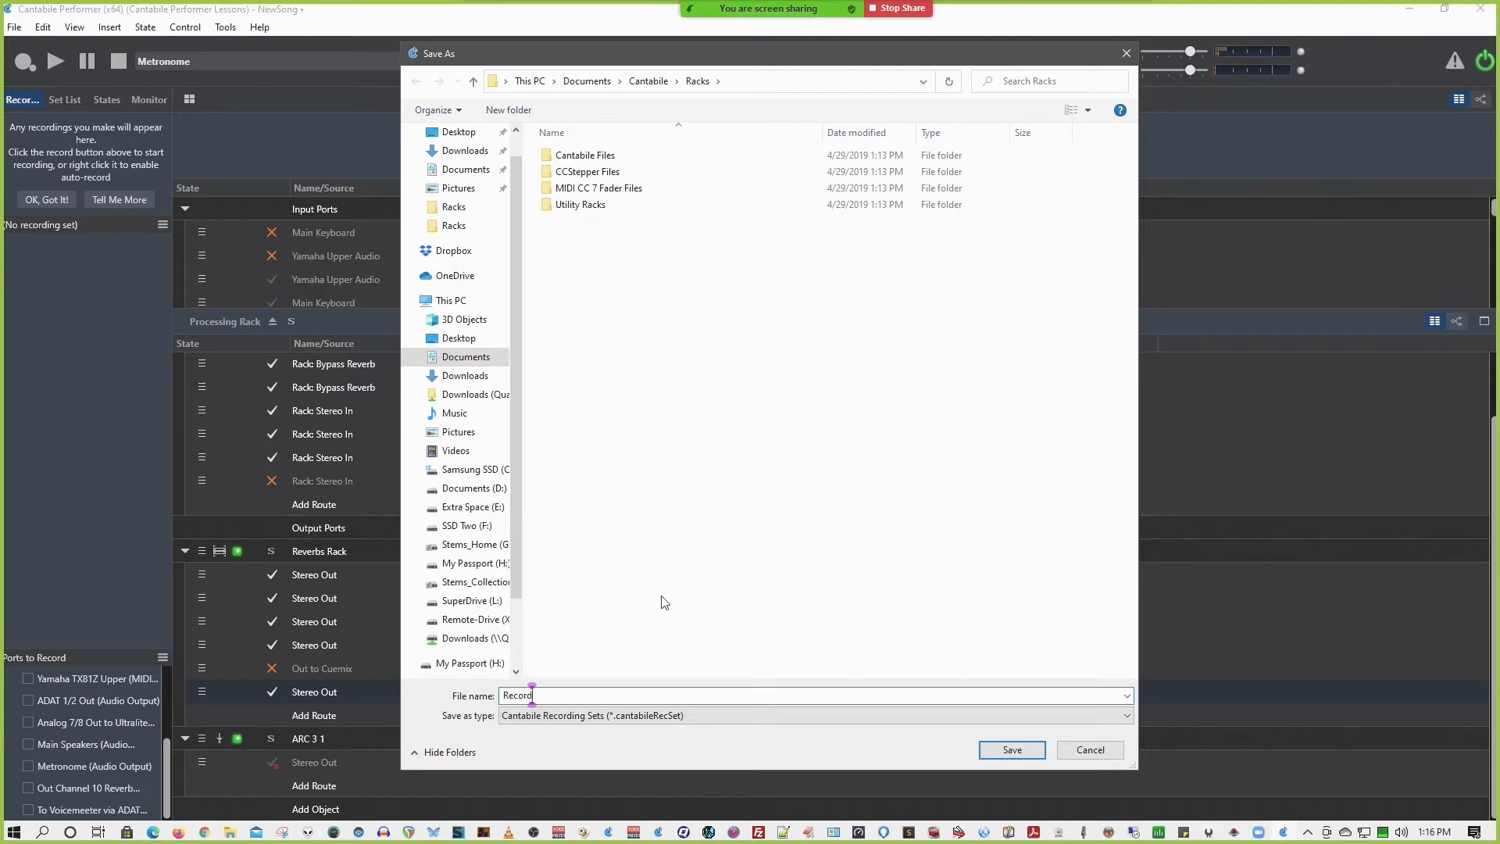
{"action": "type", "text": "ing Setup 1"}
{"action": "key", "text": "Return"}
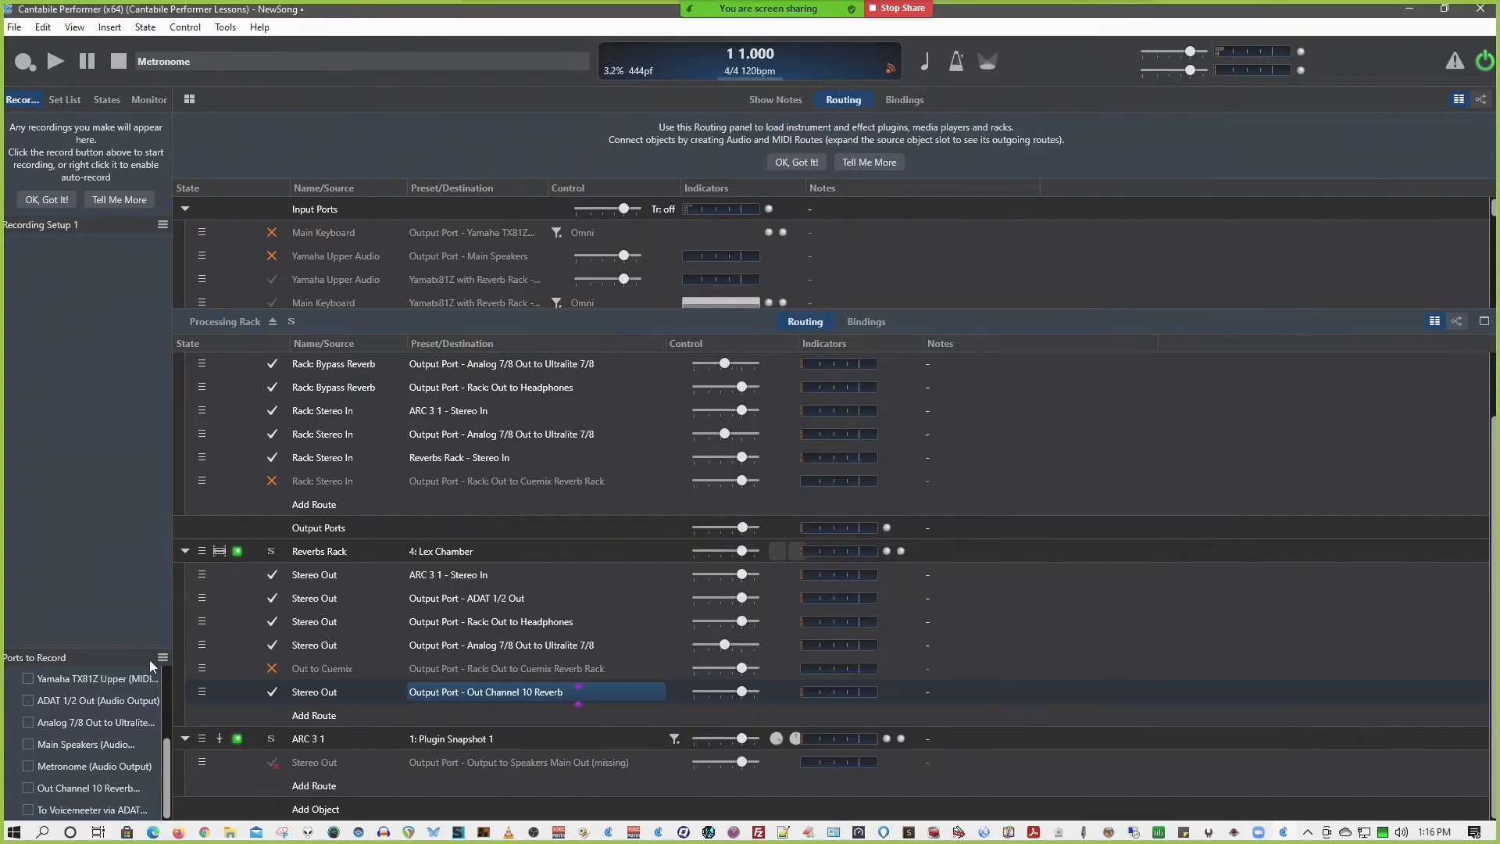
Enable recording of the Out Channel 10 Reverb, Main Speakers and Analog 7/8 Out to Ultralite outputs, and try To Voicemeeter via ADAT.
{"action": "left_click", "coordinate": [29, 788]}
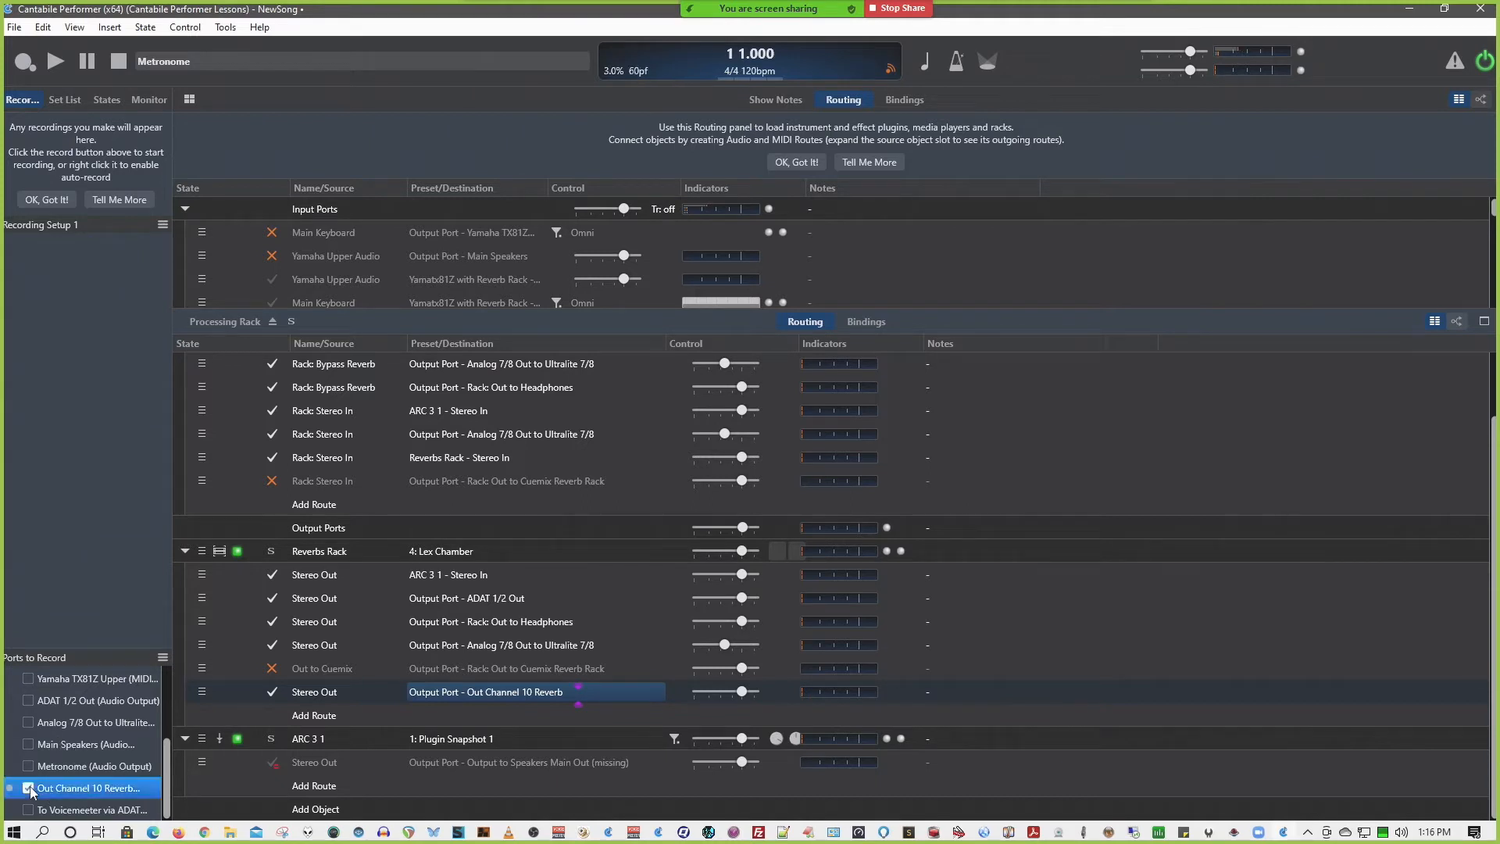
{"action": "left_click", "coordinate": [29, 740]}
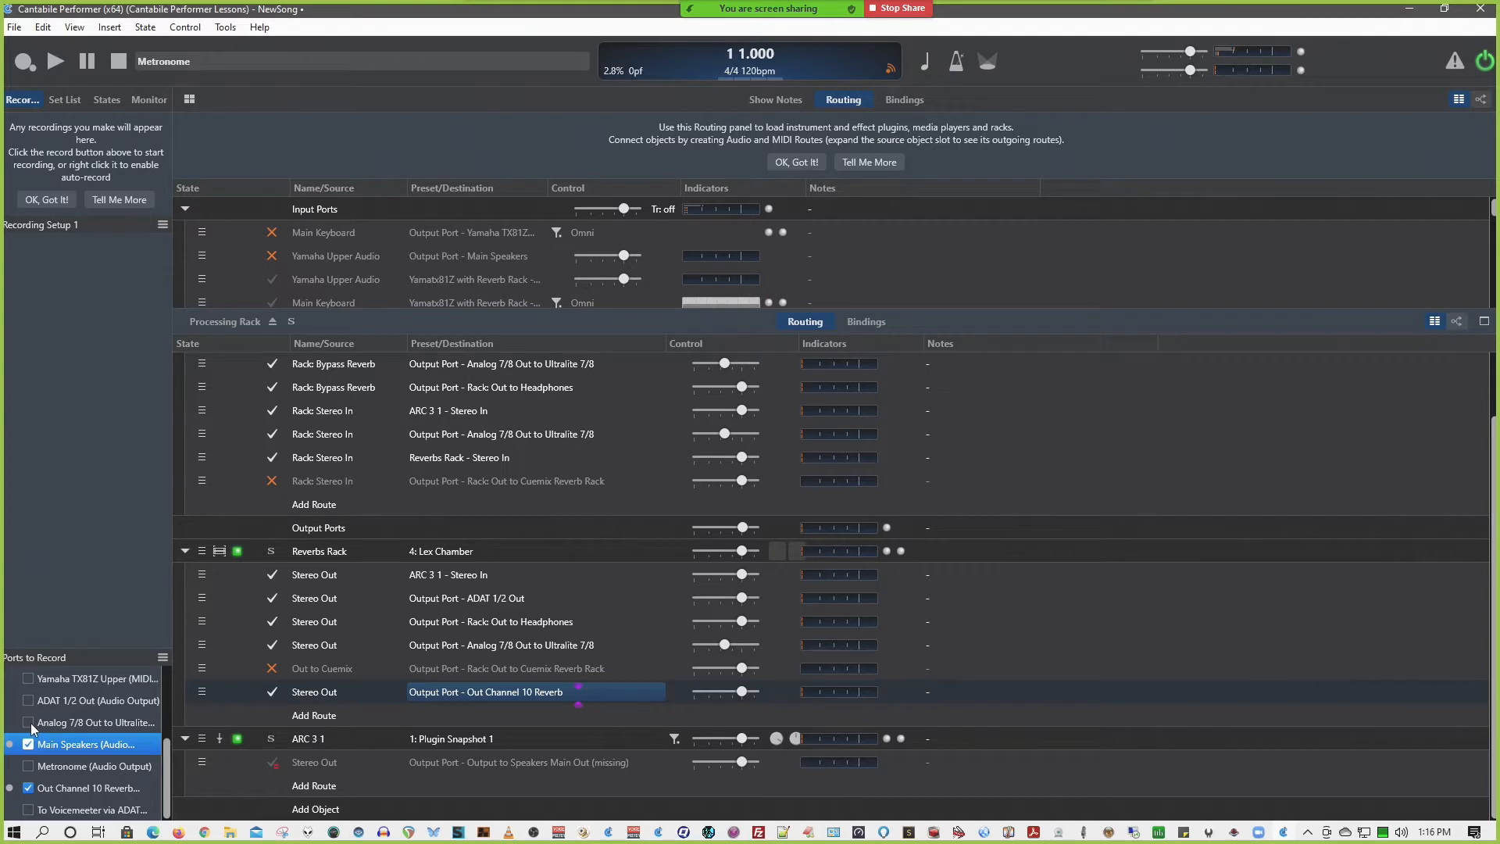
{"action": "left_click", "coordinate": [29, 722]}
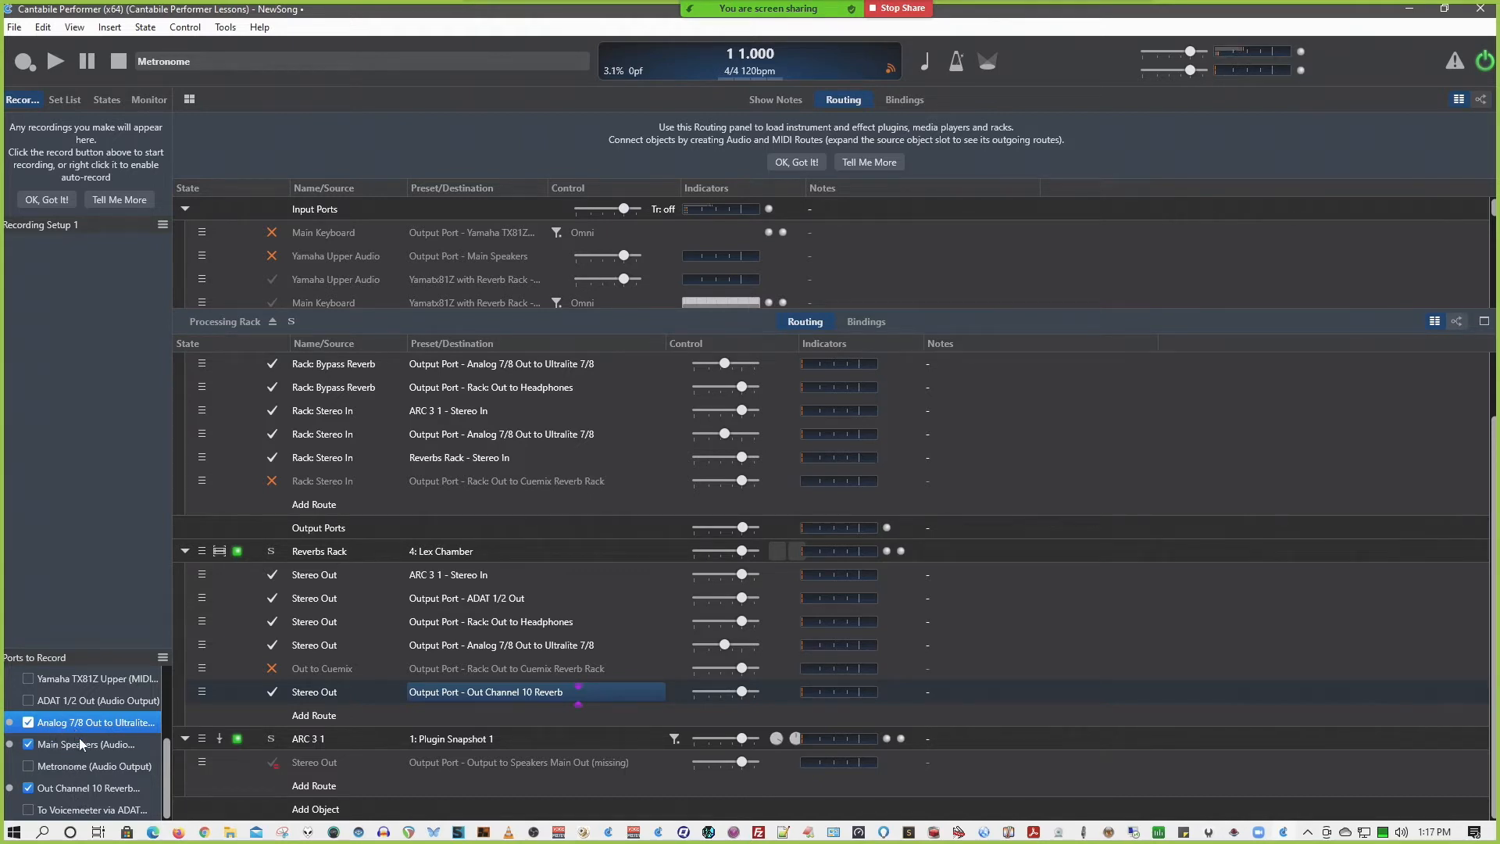
{"action": "left_click", "coordinate": [30, 810]}
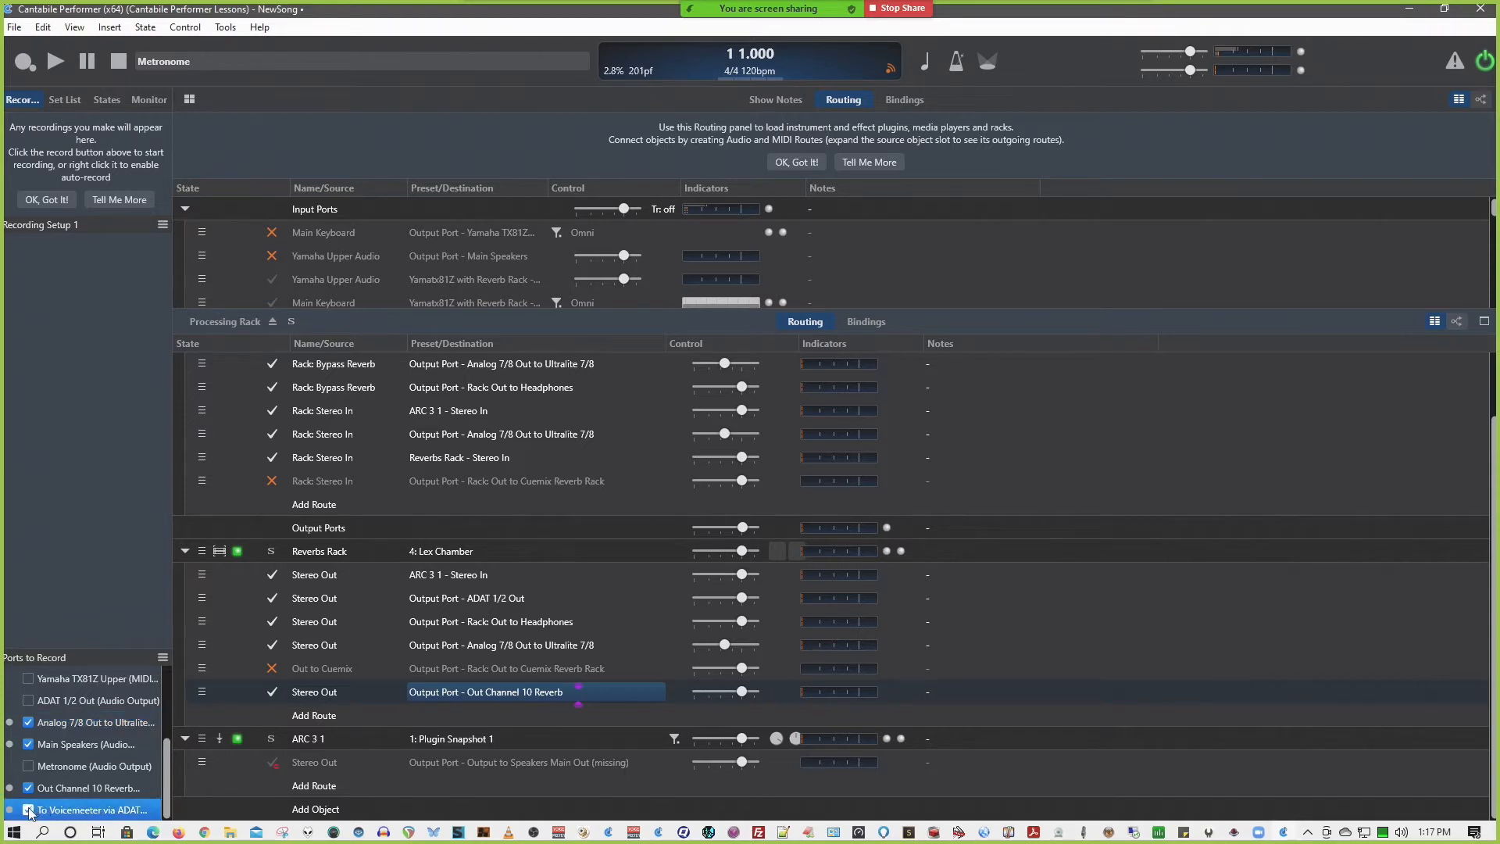
{"action": "scroll", "coordinate": [101, 771], "scroll_direction": "up", "scroll_amount": 2}
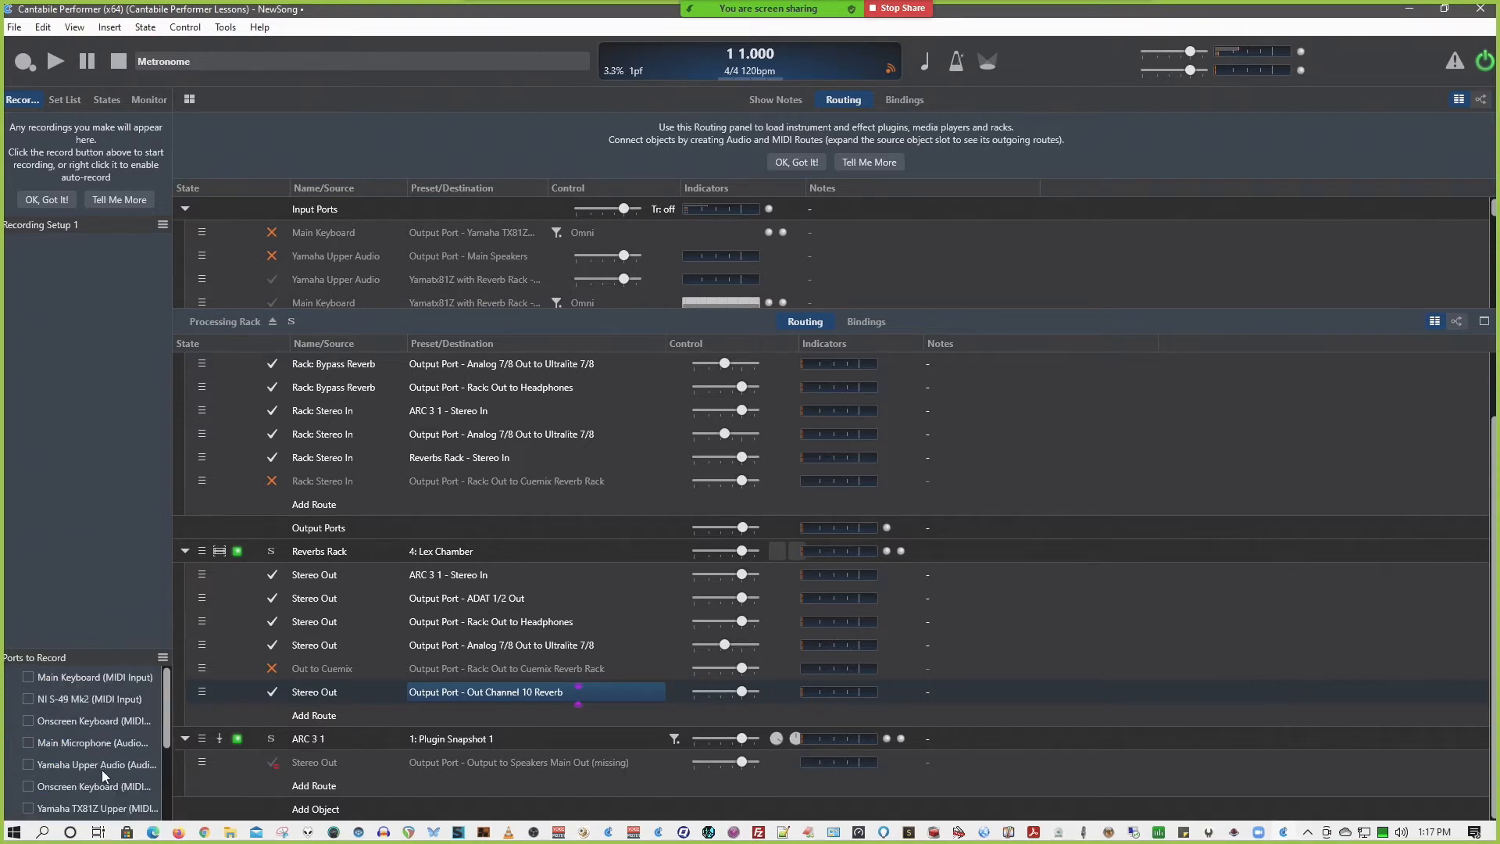
{"action": "scroll", "coordinate": [100, 750], "scroll_direction": "down", "scroll_amount": 3}
{"action": "scroll", "coordinate": [100, 750], "scroll_direction": "up", "scroll_amount": 3}
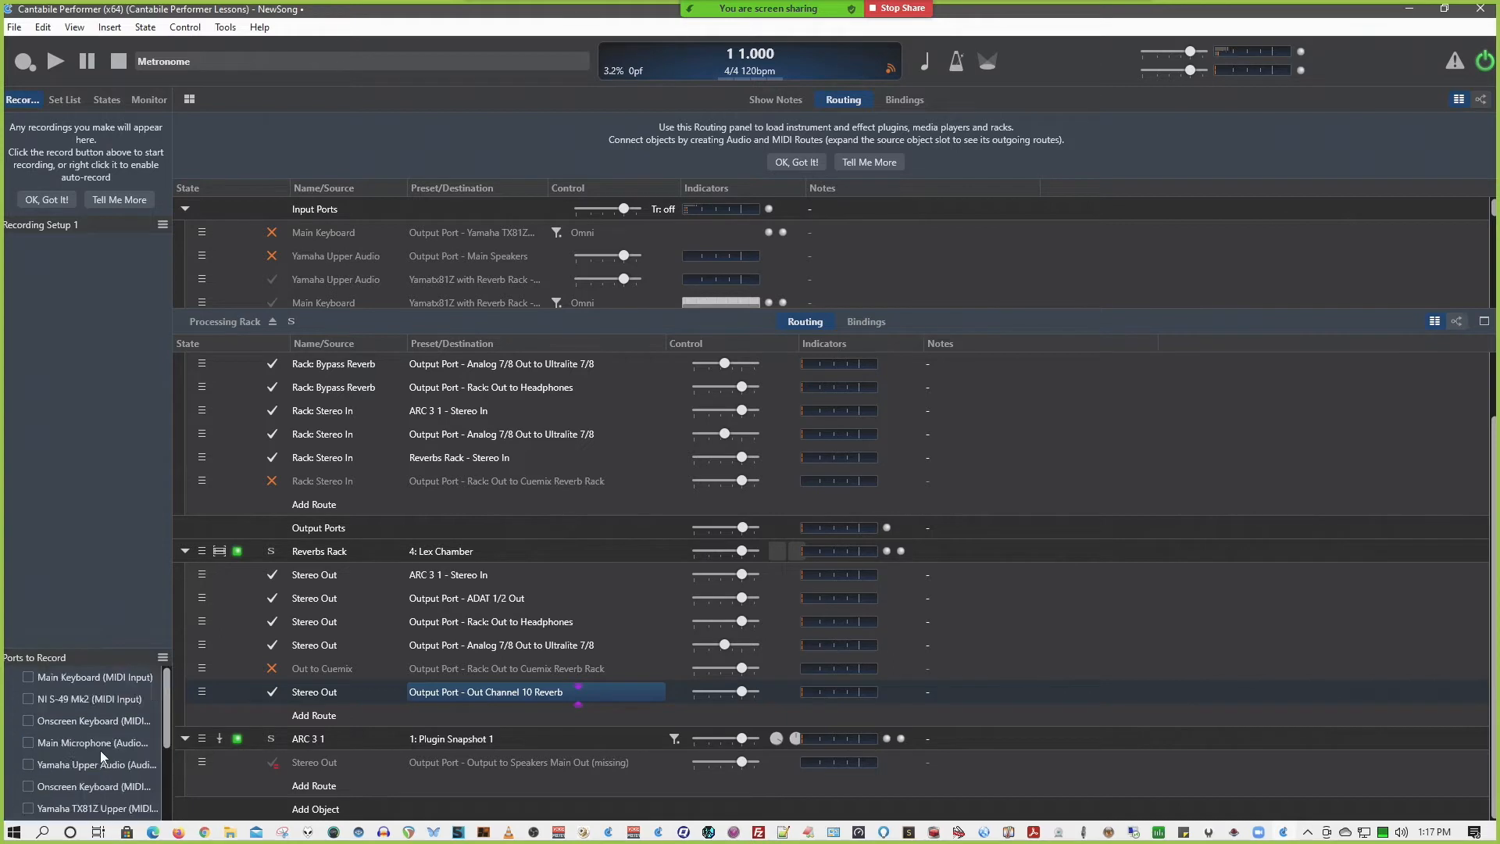
Add the Main Microphone, Yamaha Upper Audio, Yamaha TX81Z Upper and ADAT 1/2 Out ports to the recording.
{"action": "left_click", "coordinate": [29, 742]}
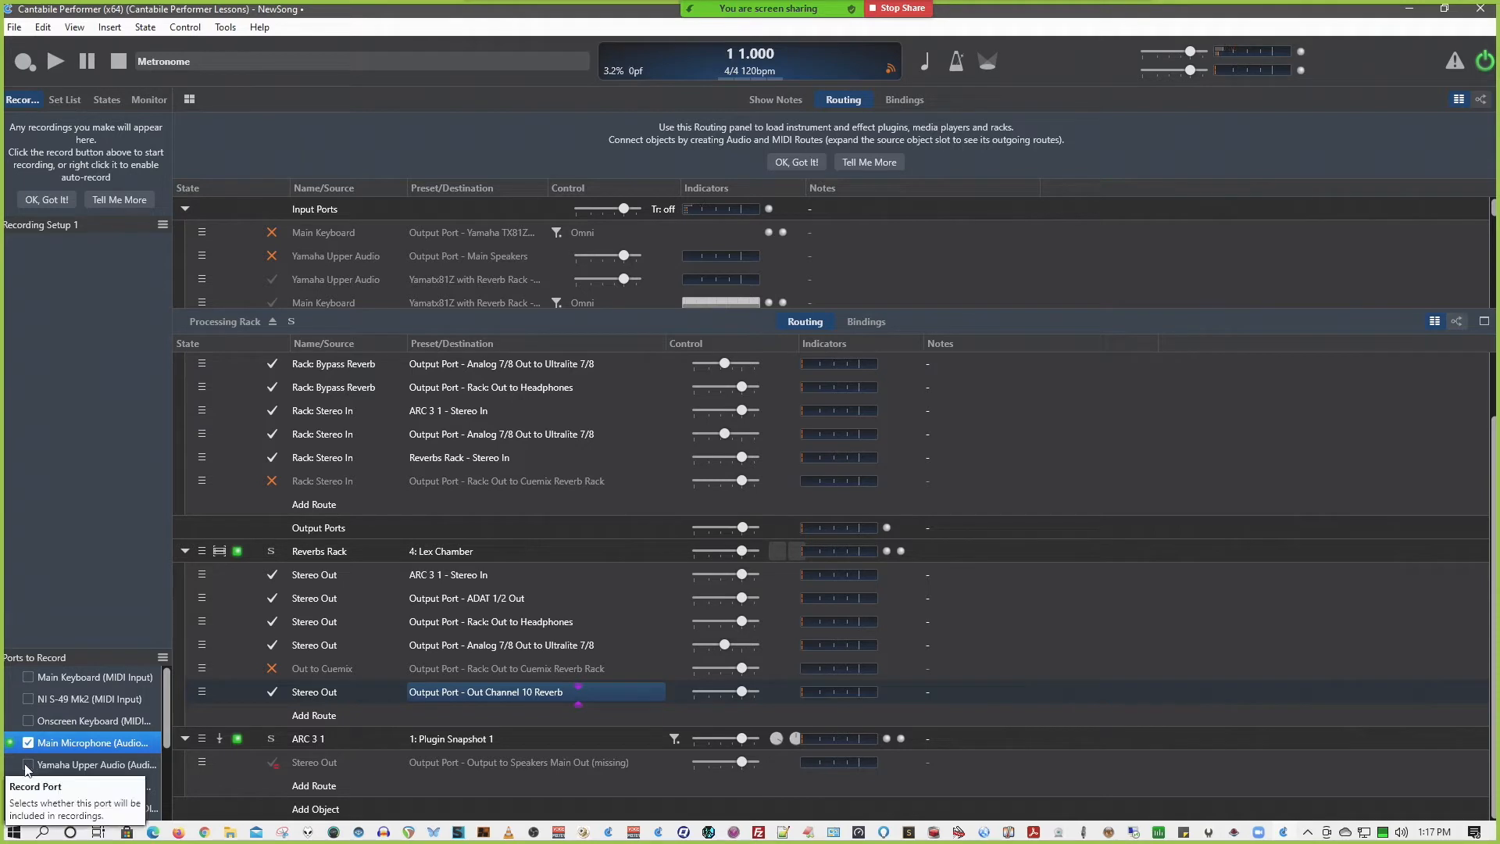
{"action": "left_click", "coordinate": [29, 766]}
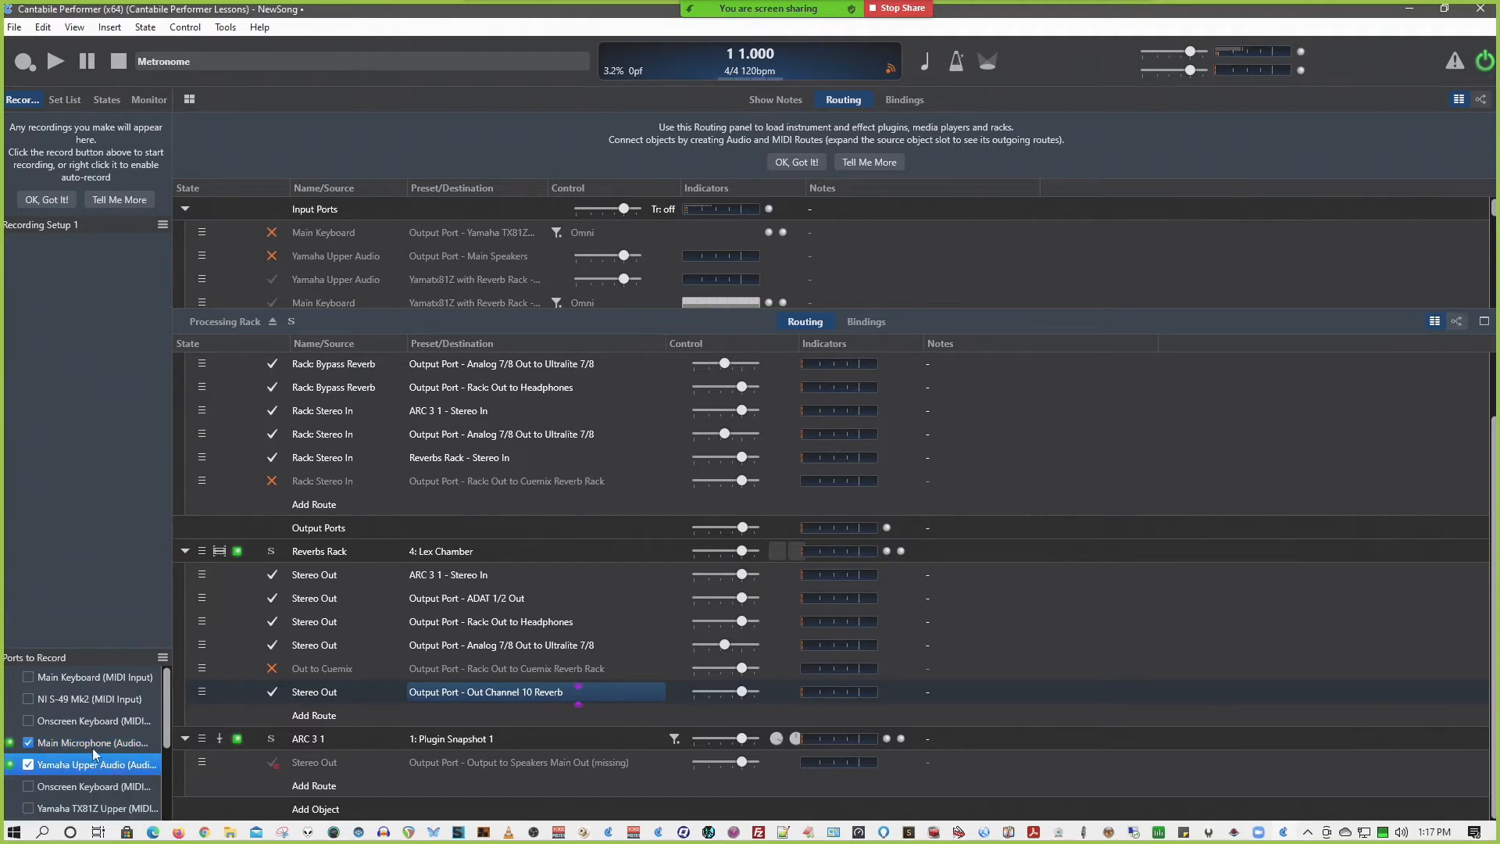
{"action": "left_click", "coordinate": [30, 808]}
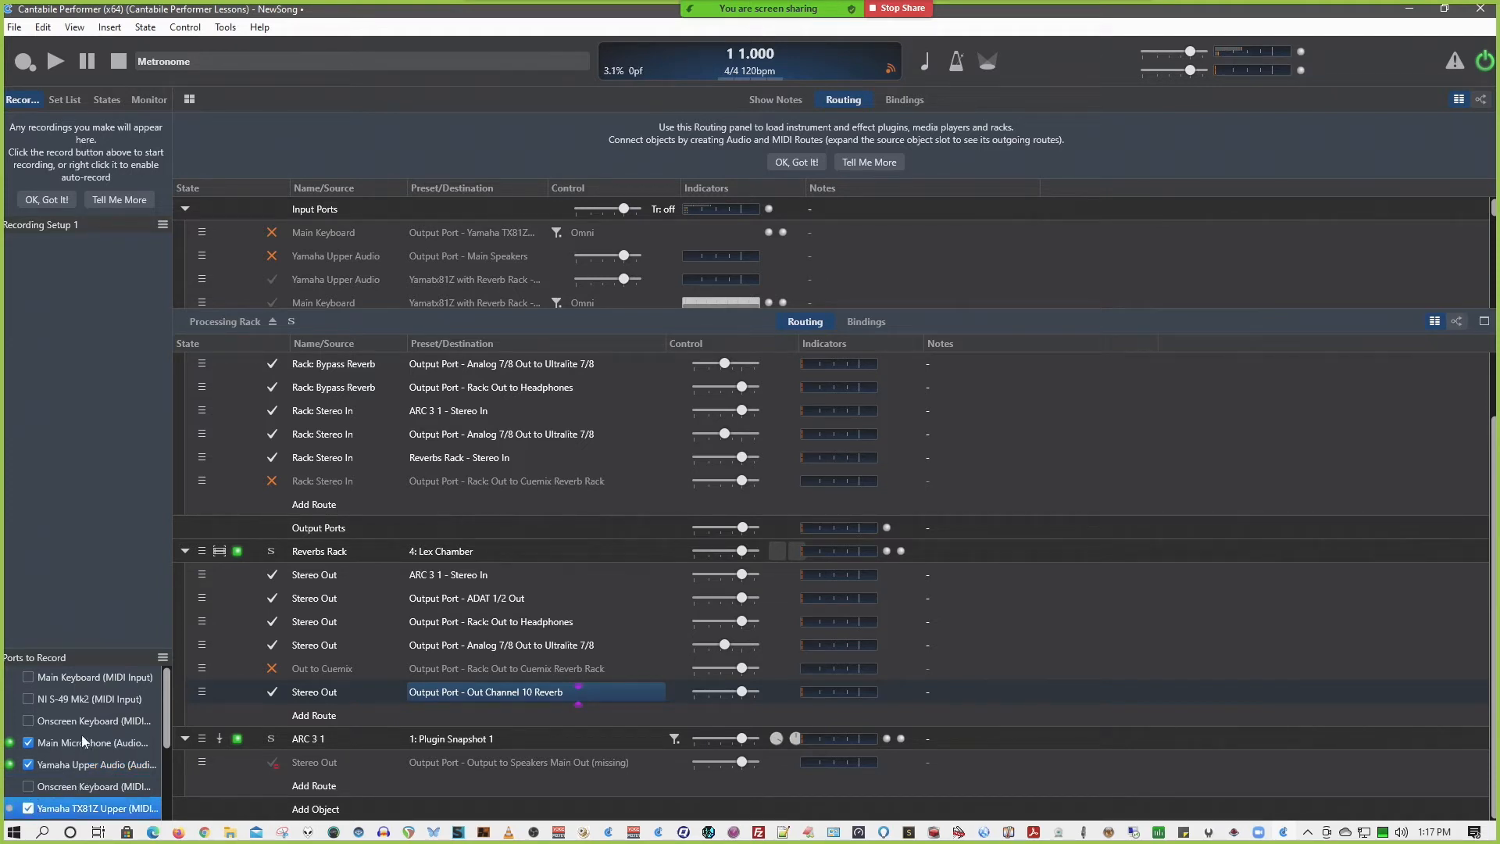
{"action": "scroll", "coordinate": [83, 740], "scroll_direction": "down", "scroll_amount": 2}
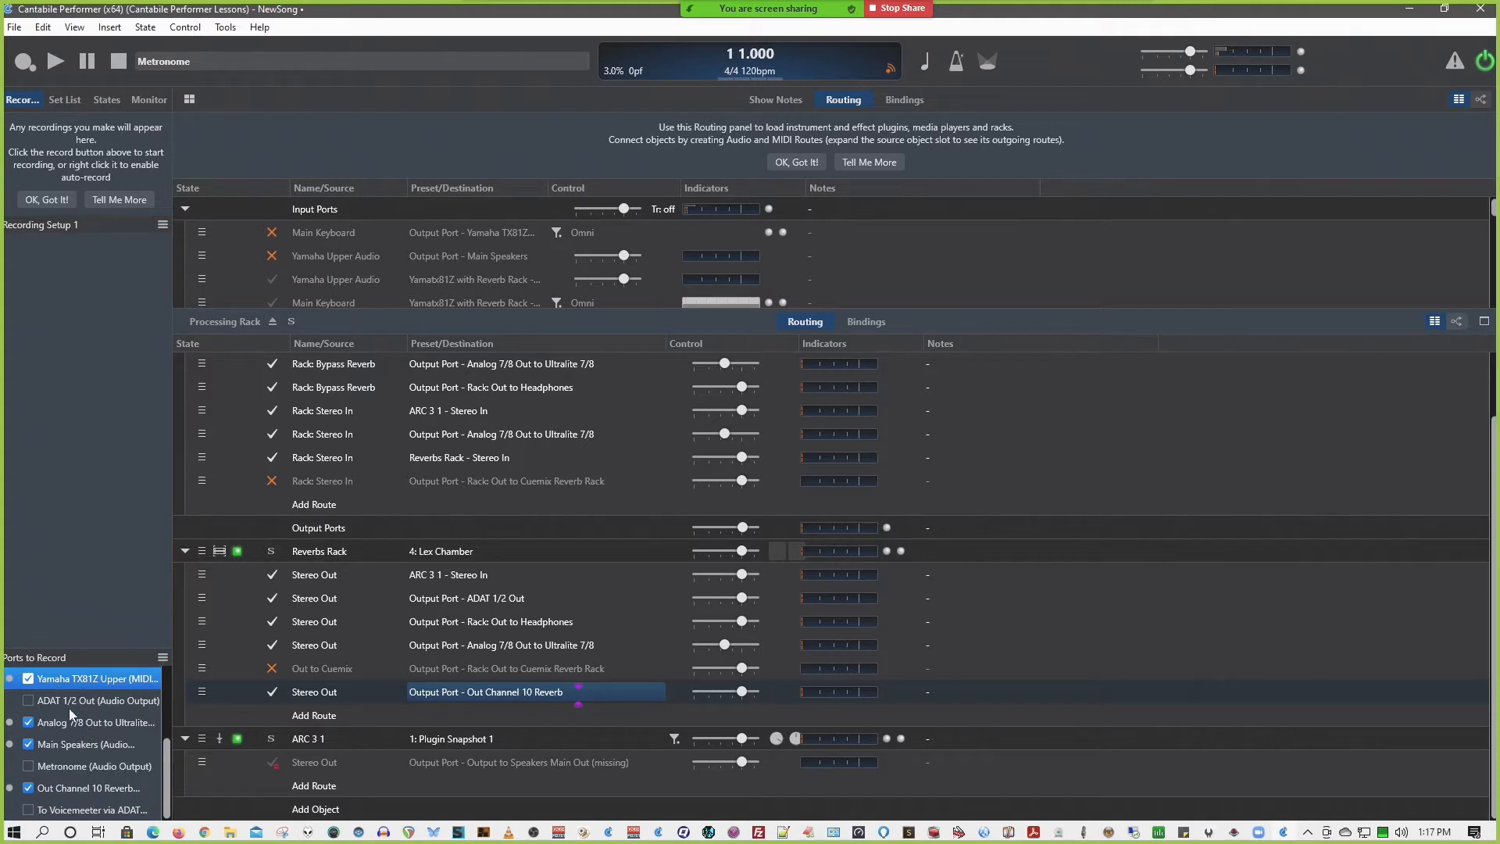
{"action": "left_click", "coordinate": [29, 700]}
Include the Main Keyboard and NI S-49 Mk2 MIDI inputs among the ports to record.
{"action": "scroll", "coordinate": [31, 695], "scroll_direction": "up", "scroll_amount": 2}
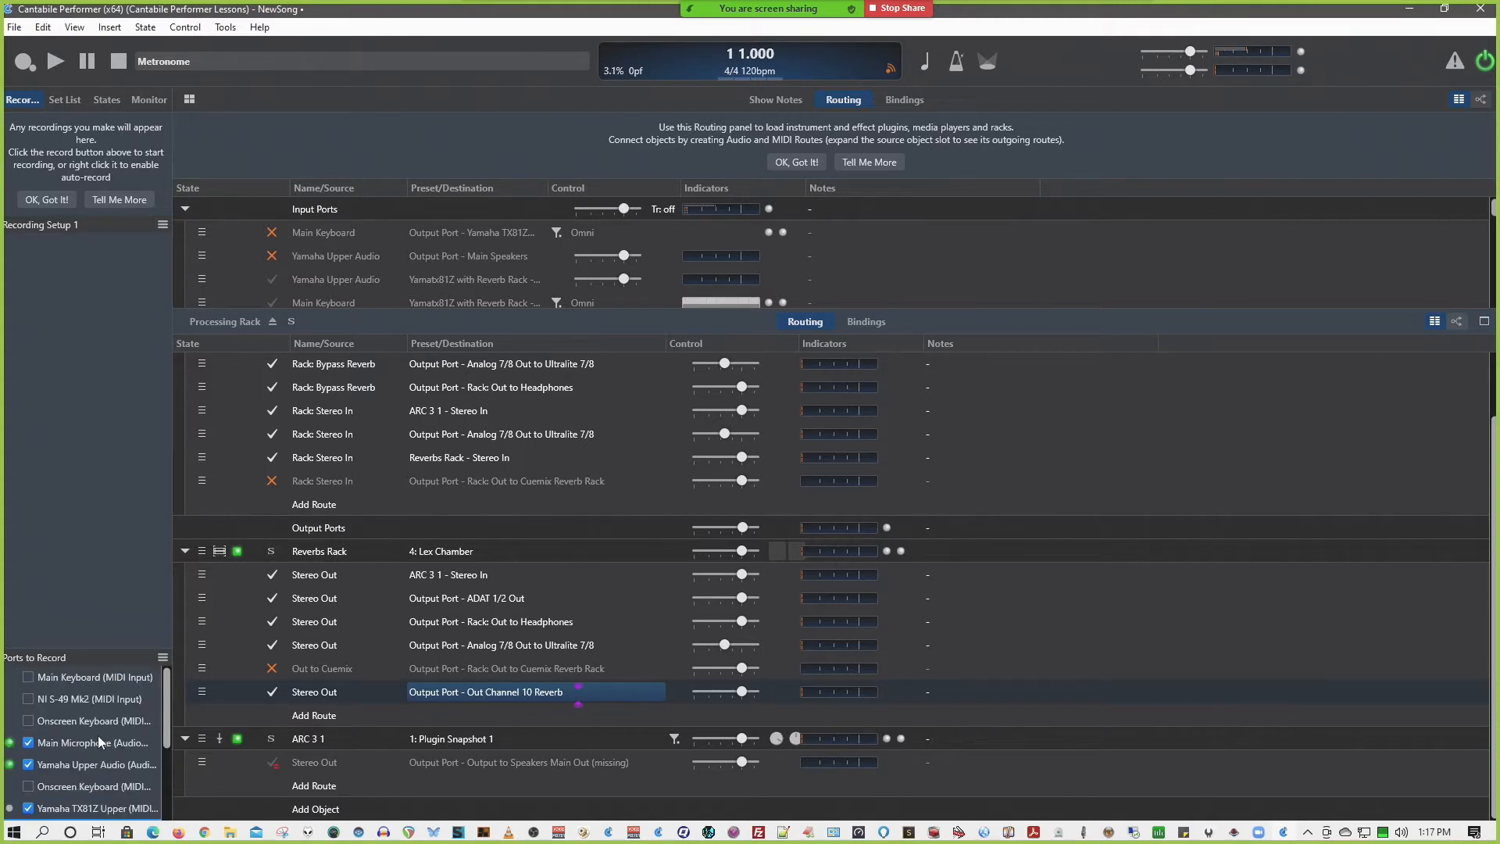
{"action": "left_click", "coordinate": [33, 678]}
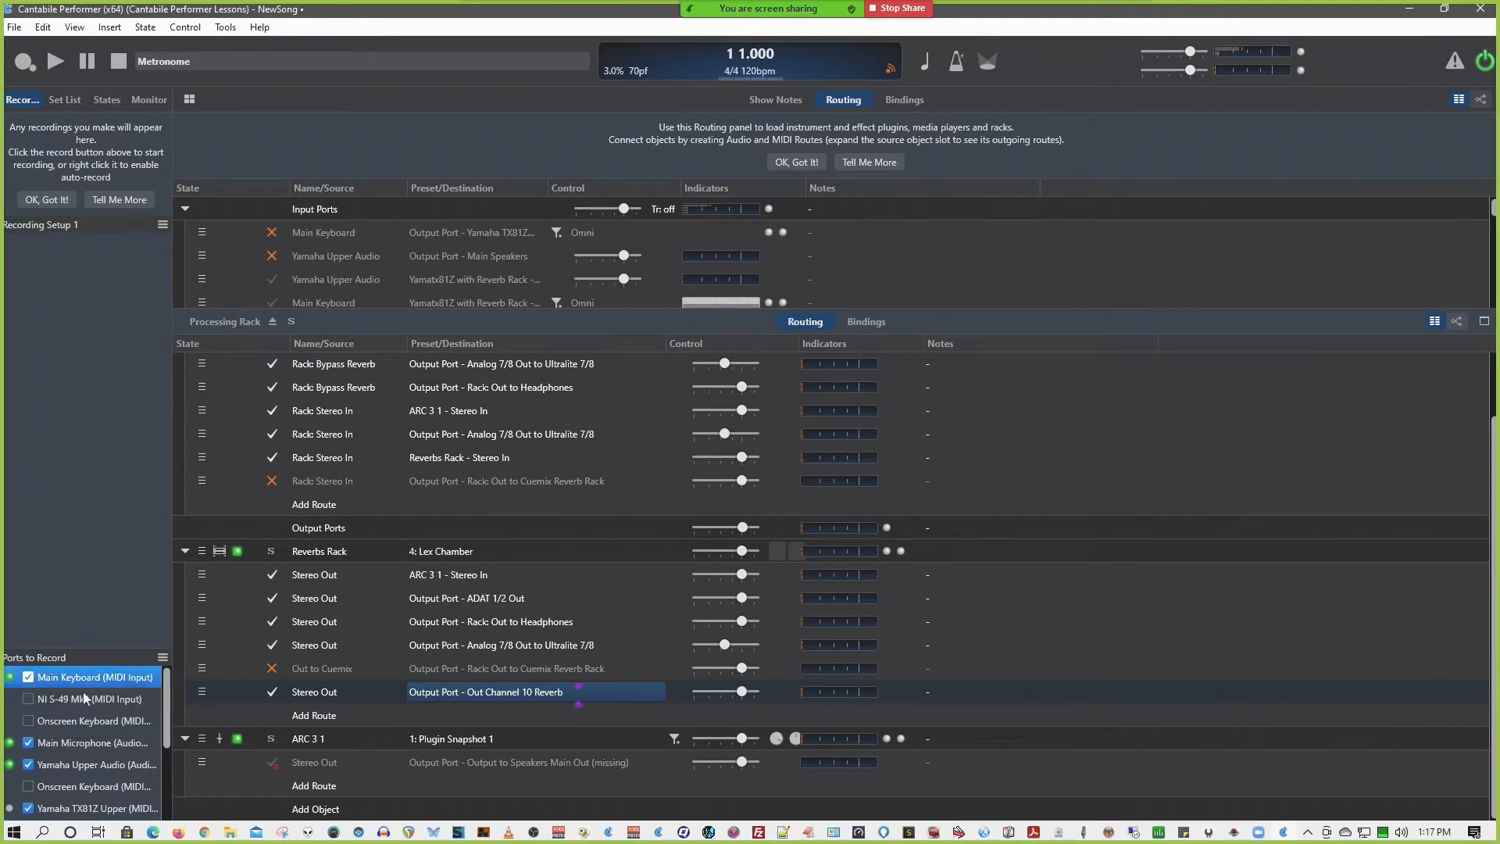
{"action": "left_click", "coordinate": [28, 700]}
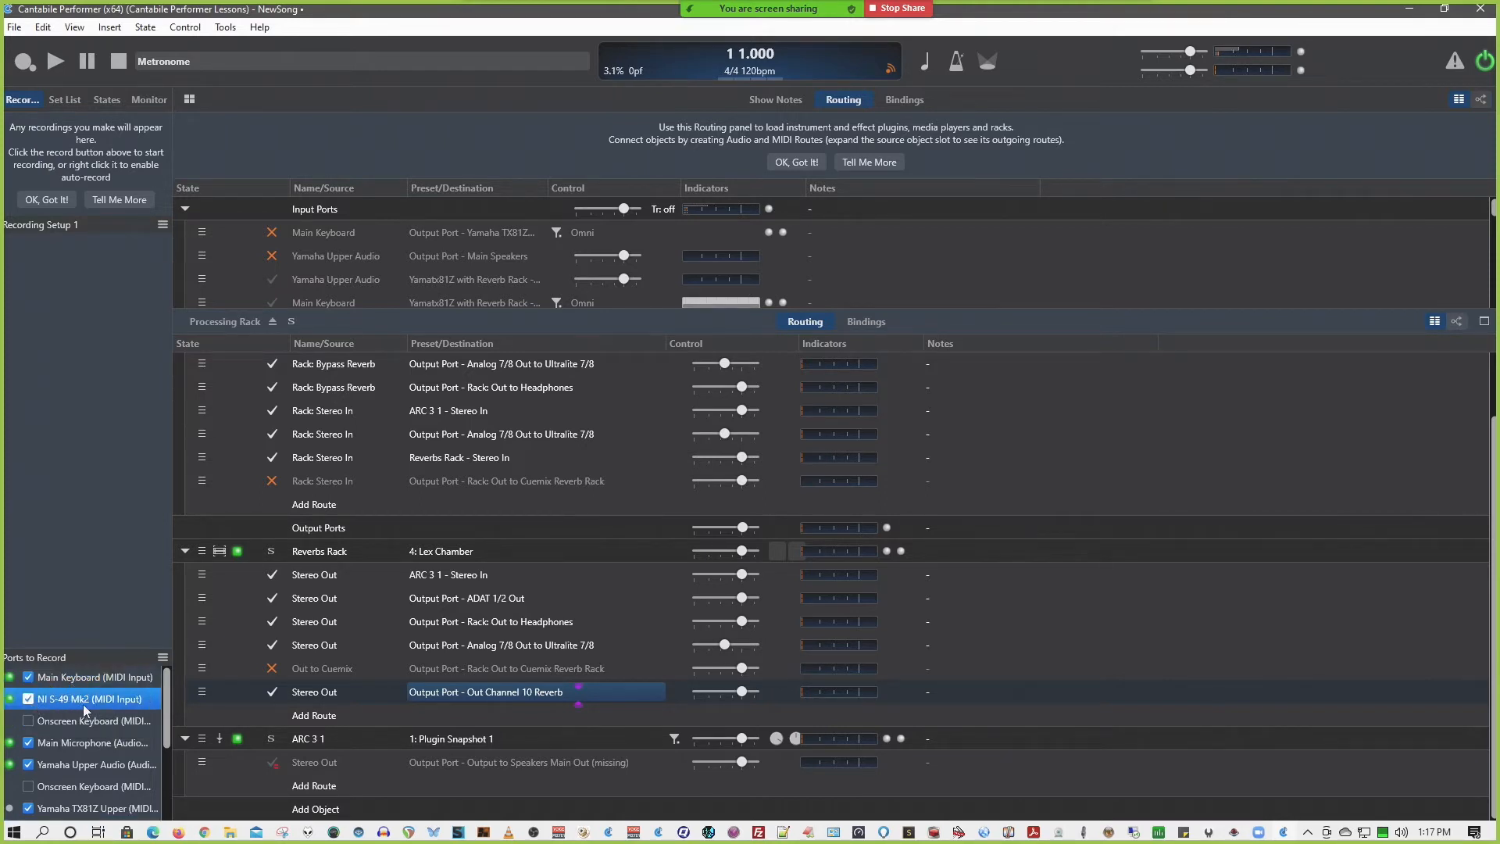
Save the selected ports to record as a port set named Main Recorder and make the selection the default.
{"action": "left_click", "coordinate": [162, 658]}
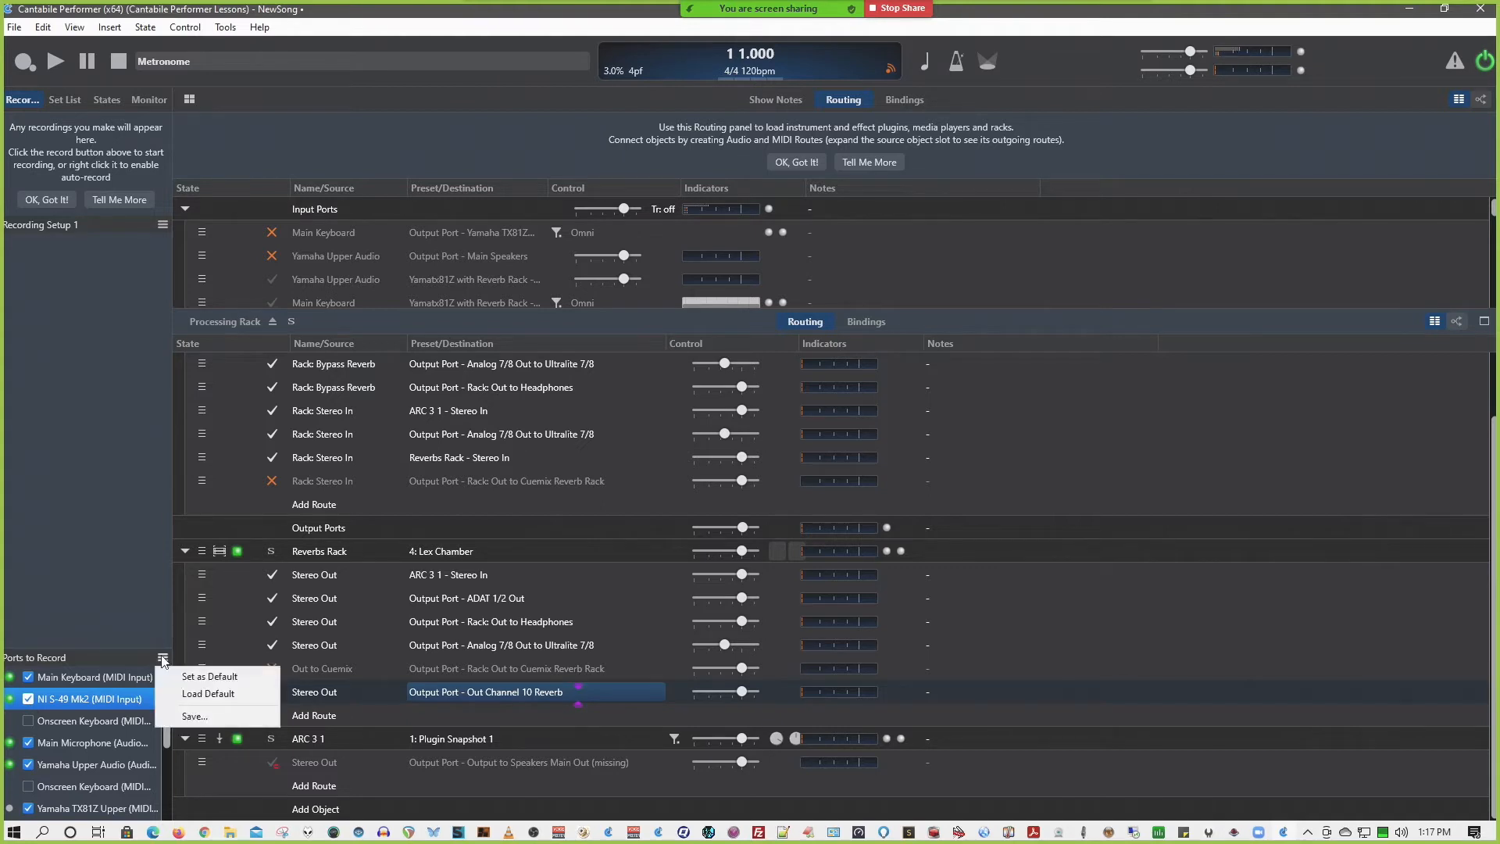
{"action": "left_click", "coordinate": [204, 714]}
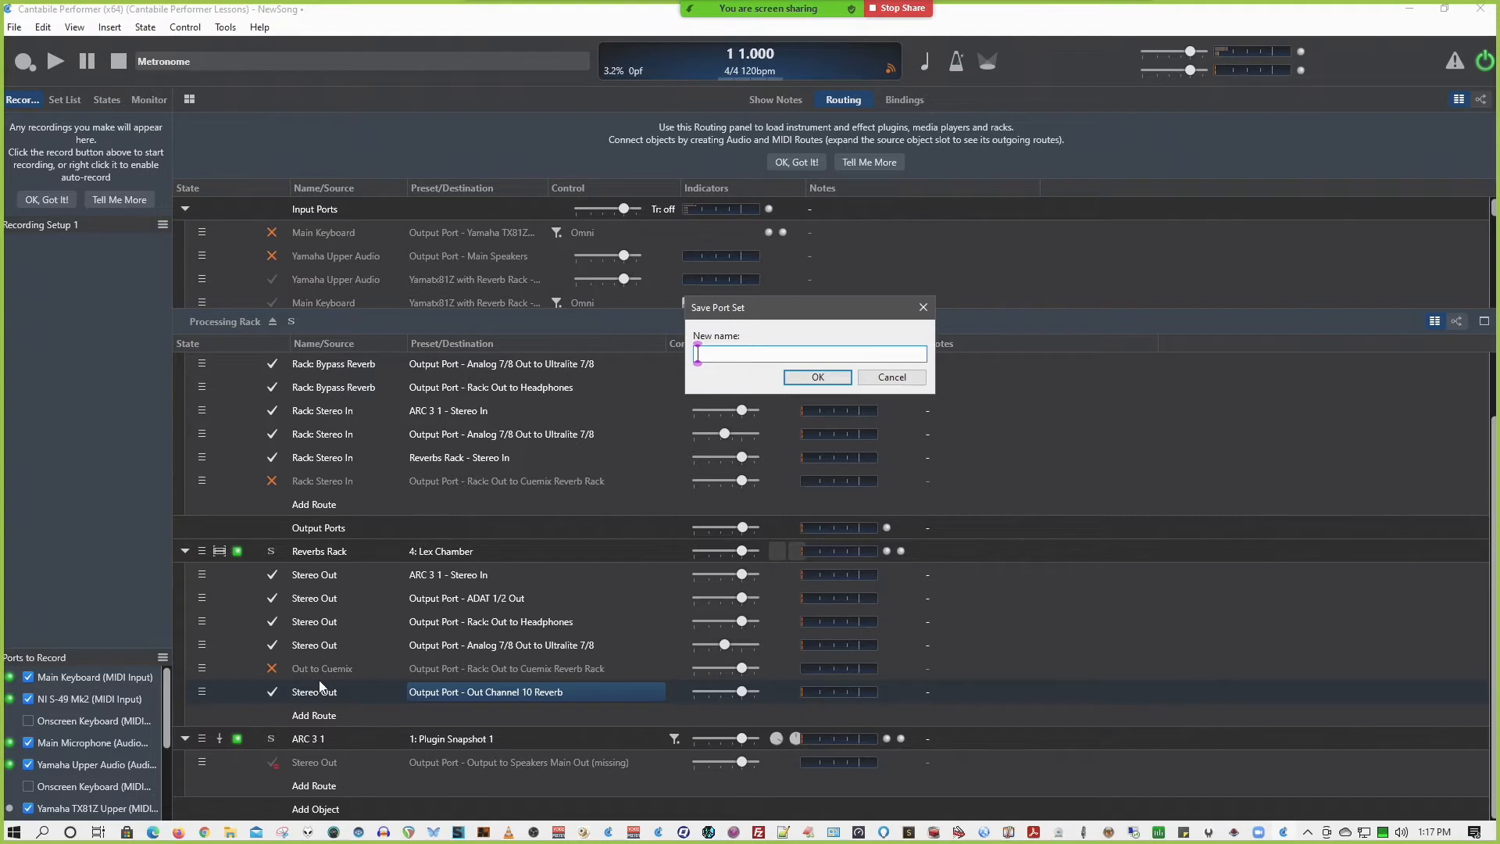
{"action": "type", "text": "Main Recording"}
{"action": "key", "text": "Return"}
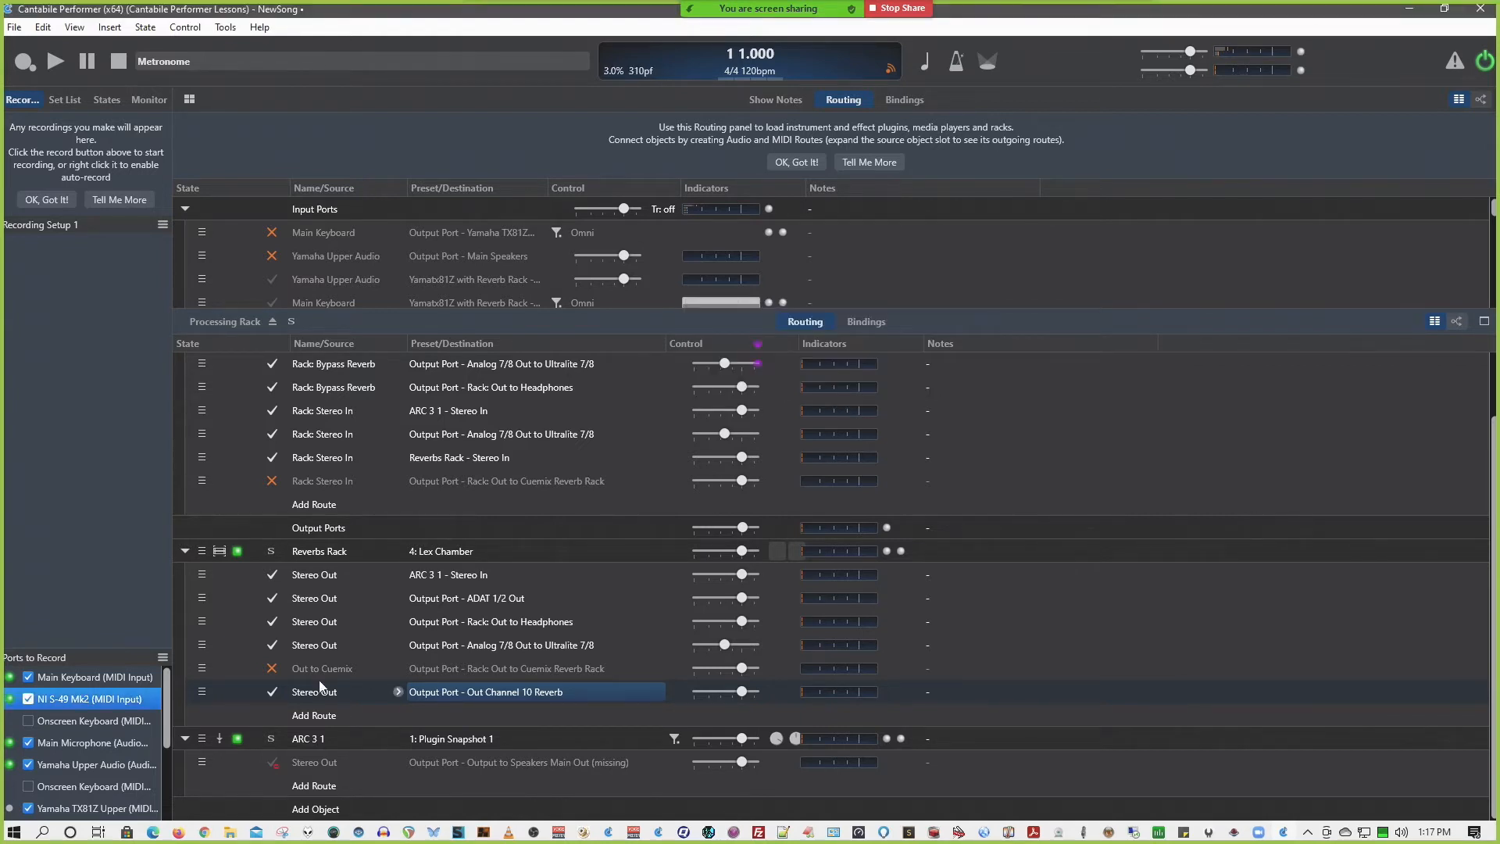
{"action": "left_click", "coordinate": [162, 657]}
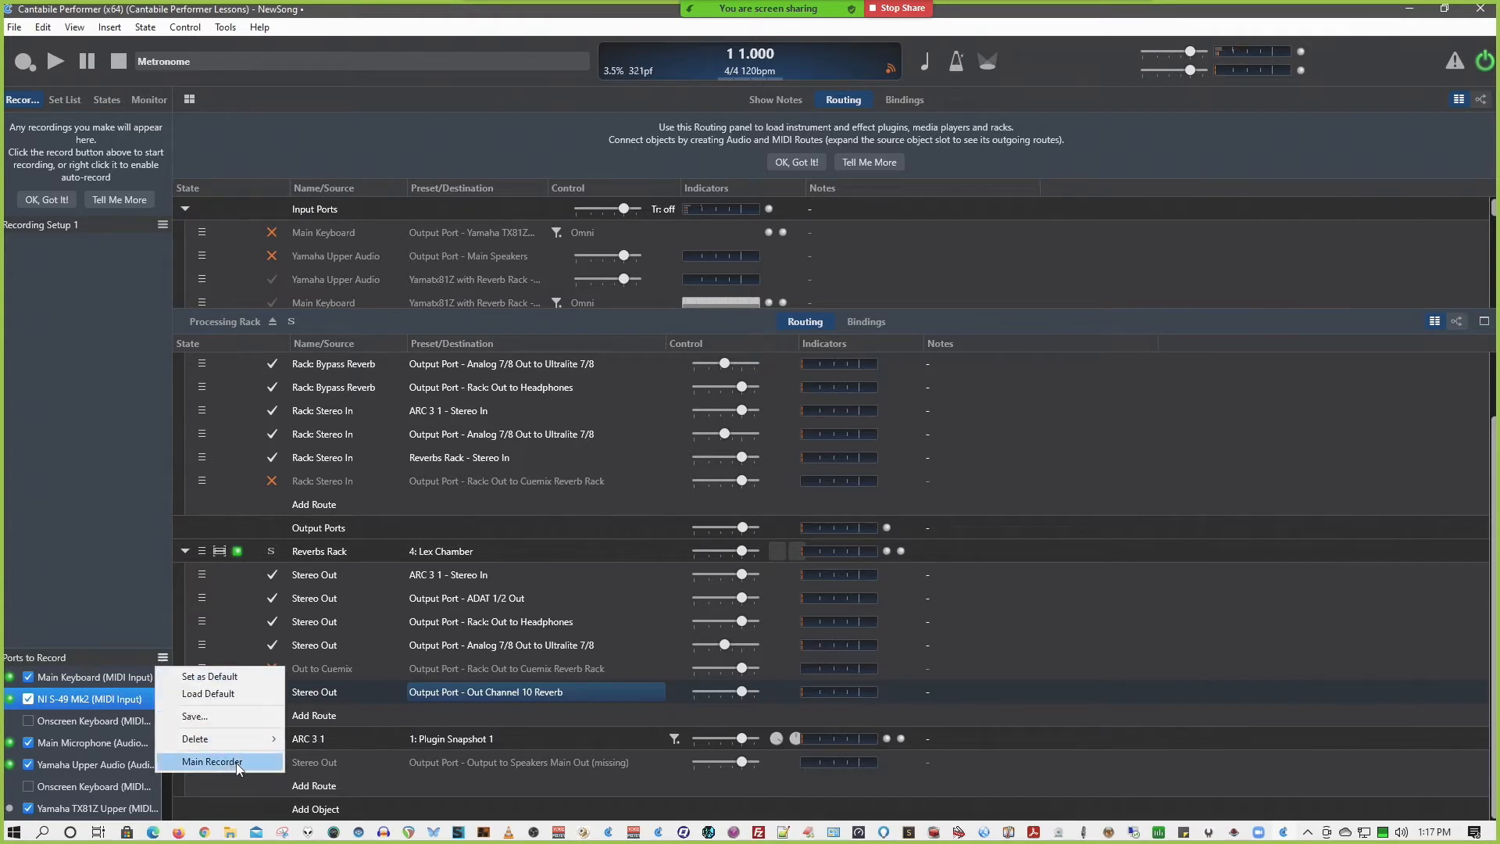
{"action": "left_click", "coordinate": [227, 678]}
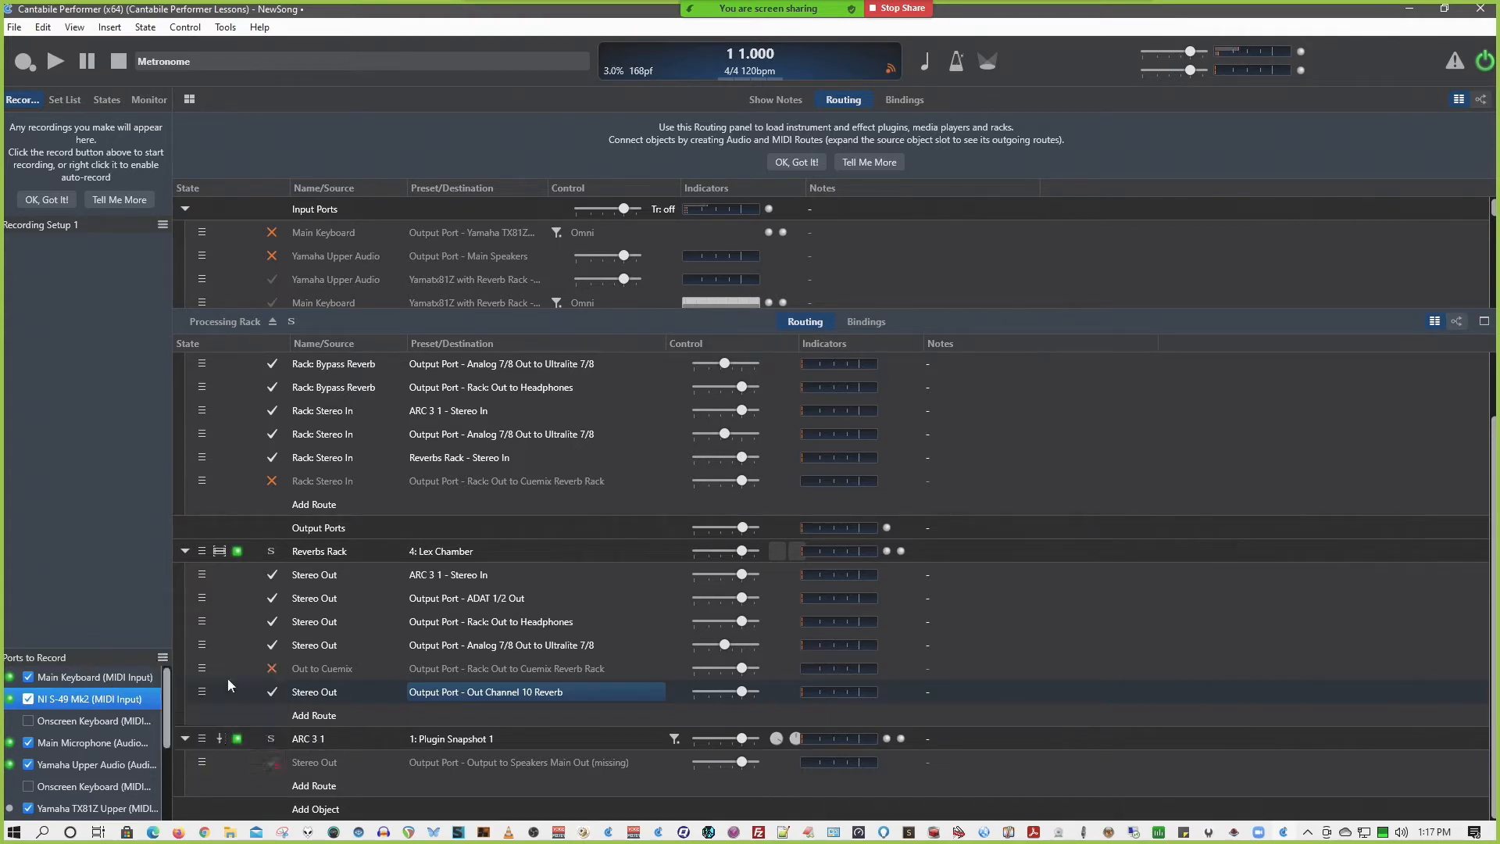
Dismiss the recordings hint and check the selection of ports to record.
{"action": "left_click", "coordinate": [63, 200]}
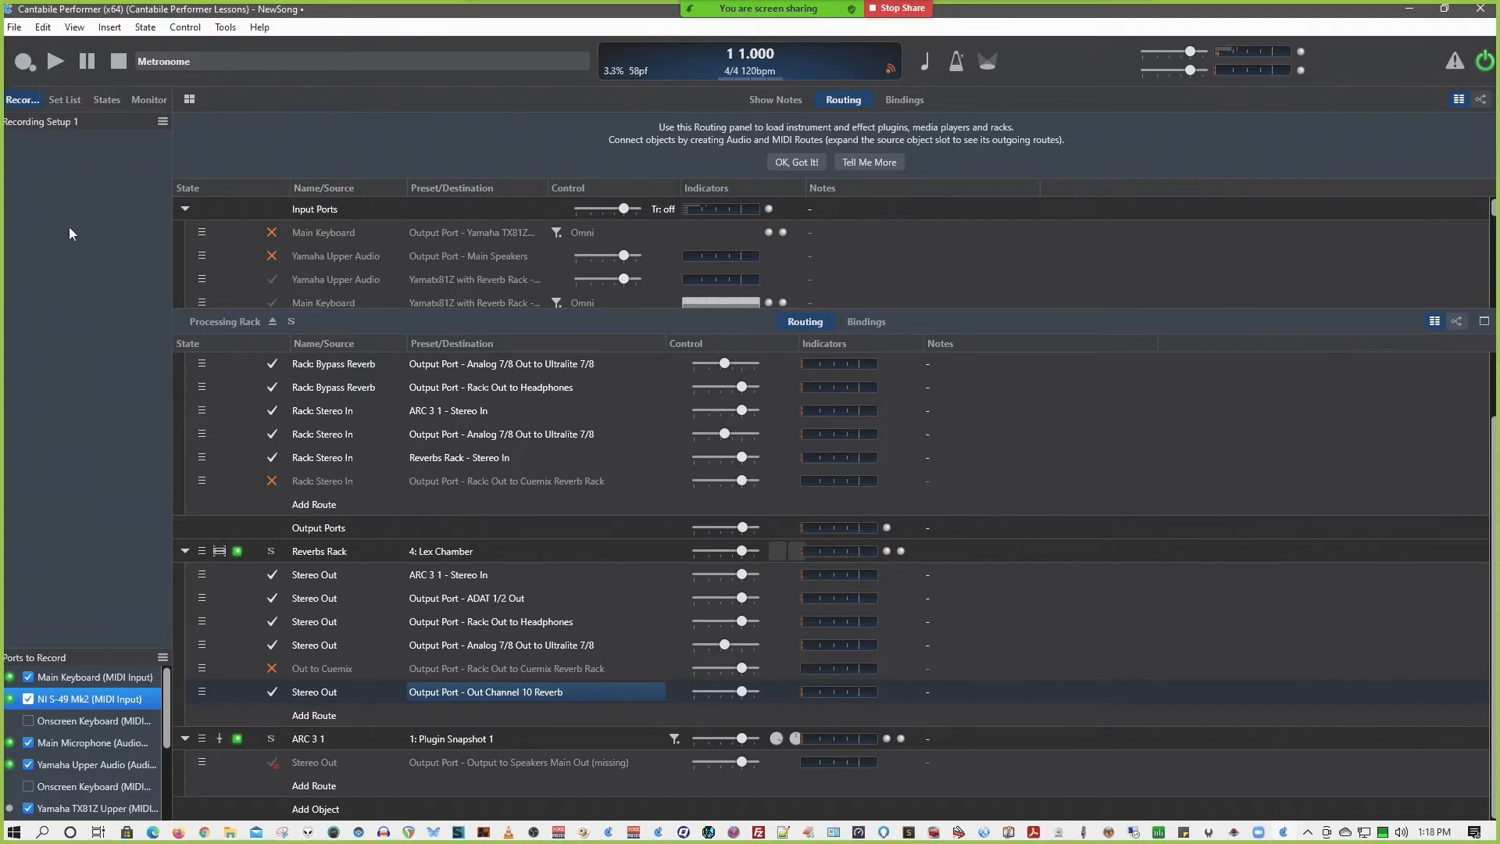
{"action": "scroll", "coordinate": [64, 695], "scroll_direction": "down", "scroll_amount": 2}
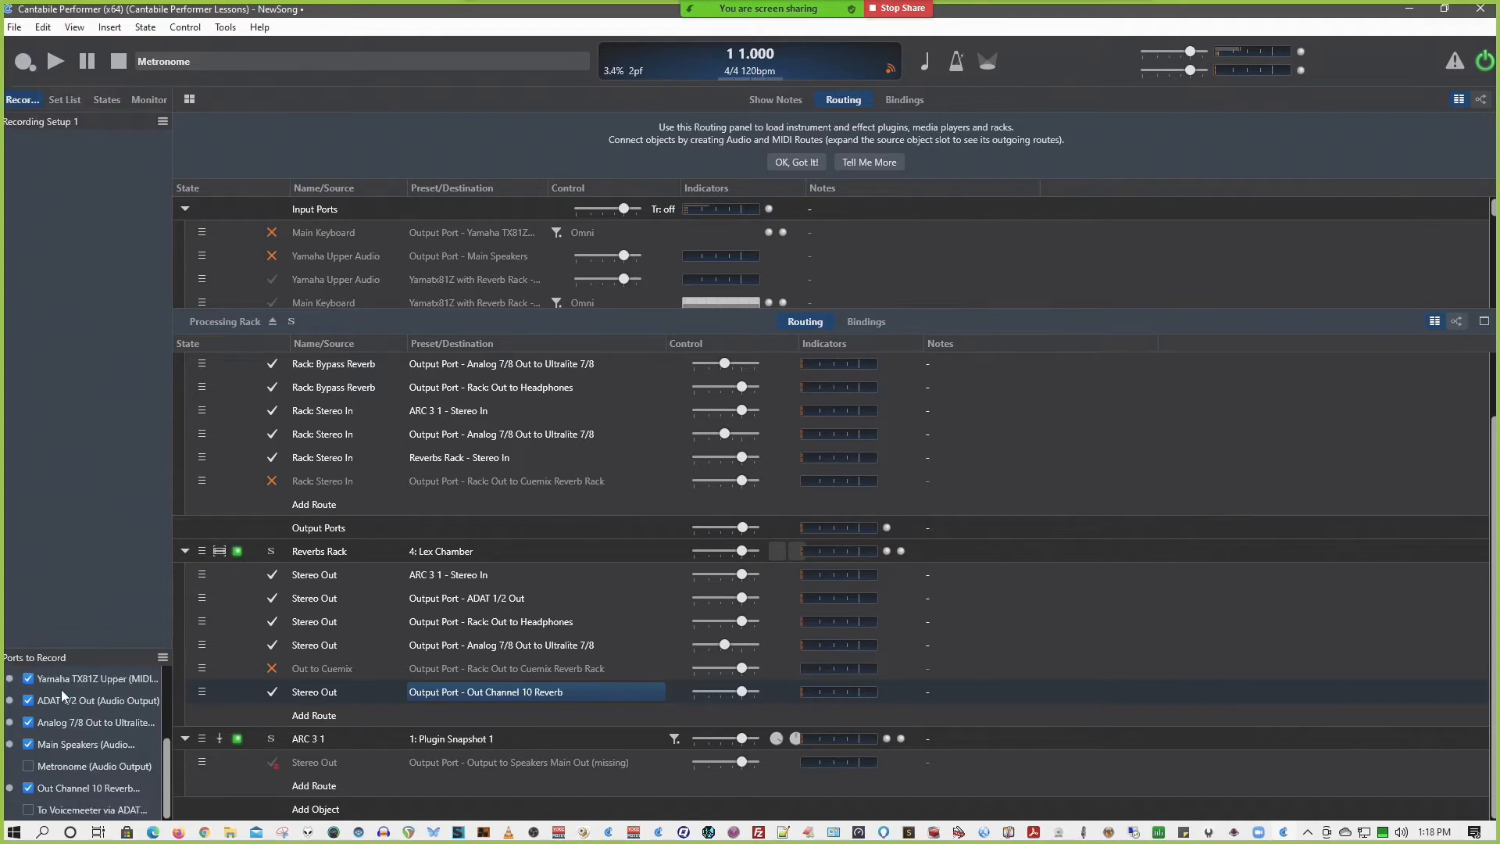
{"action": "scroll", "coordinate": [64, 696], "scroll_direction": "up", "scroll_amount": 2}
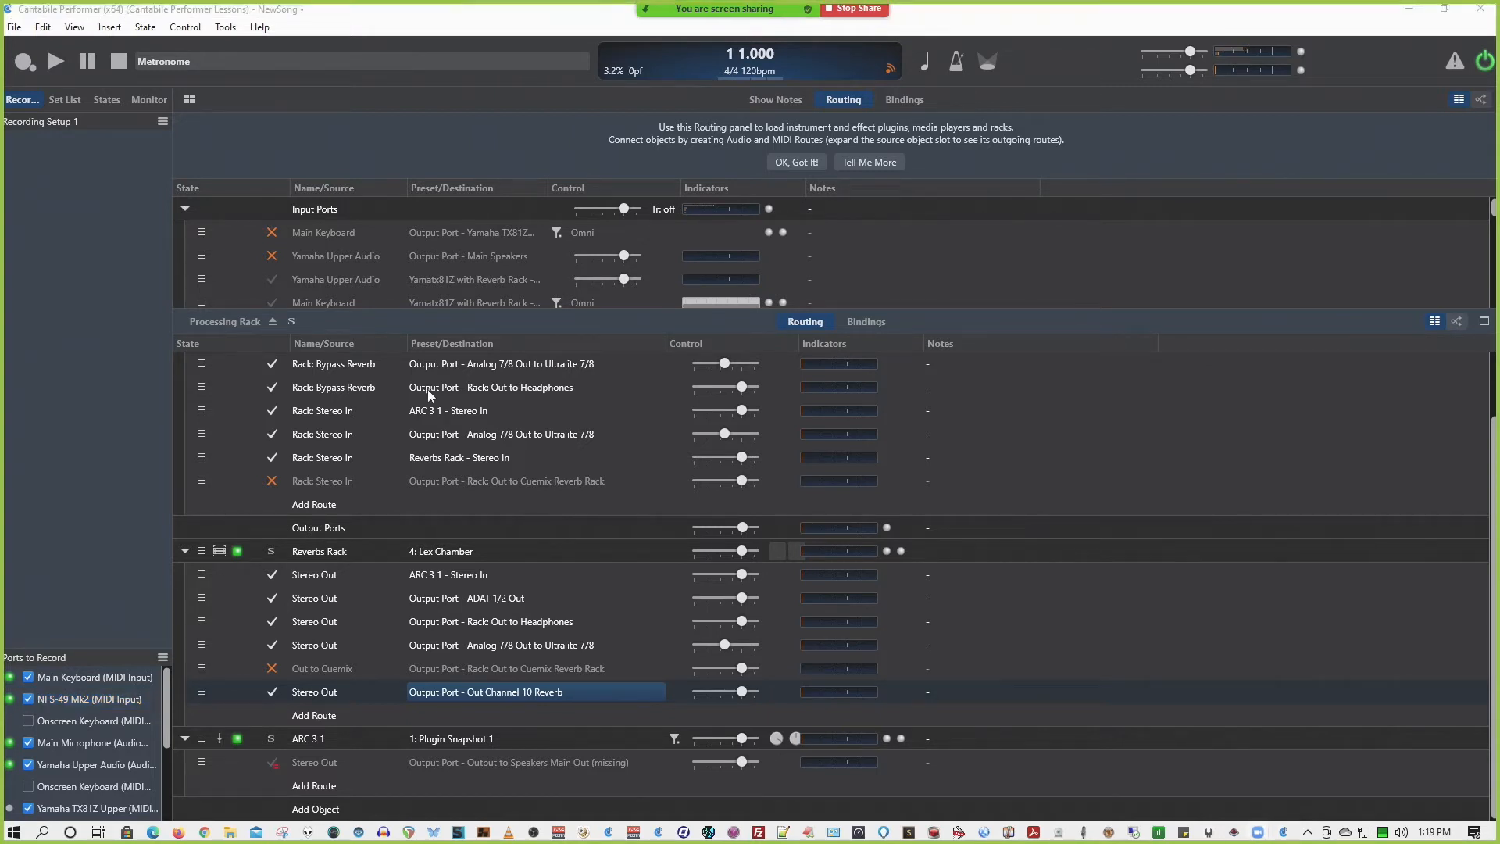
Set the MIDI time format in the recording options to Musical (Relative) after trying Musical (Absolute).
{"action": "left_click", "coordinate": [225, 28]}
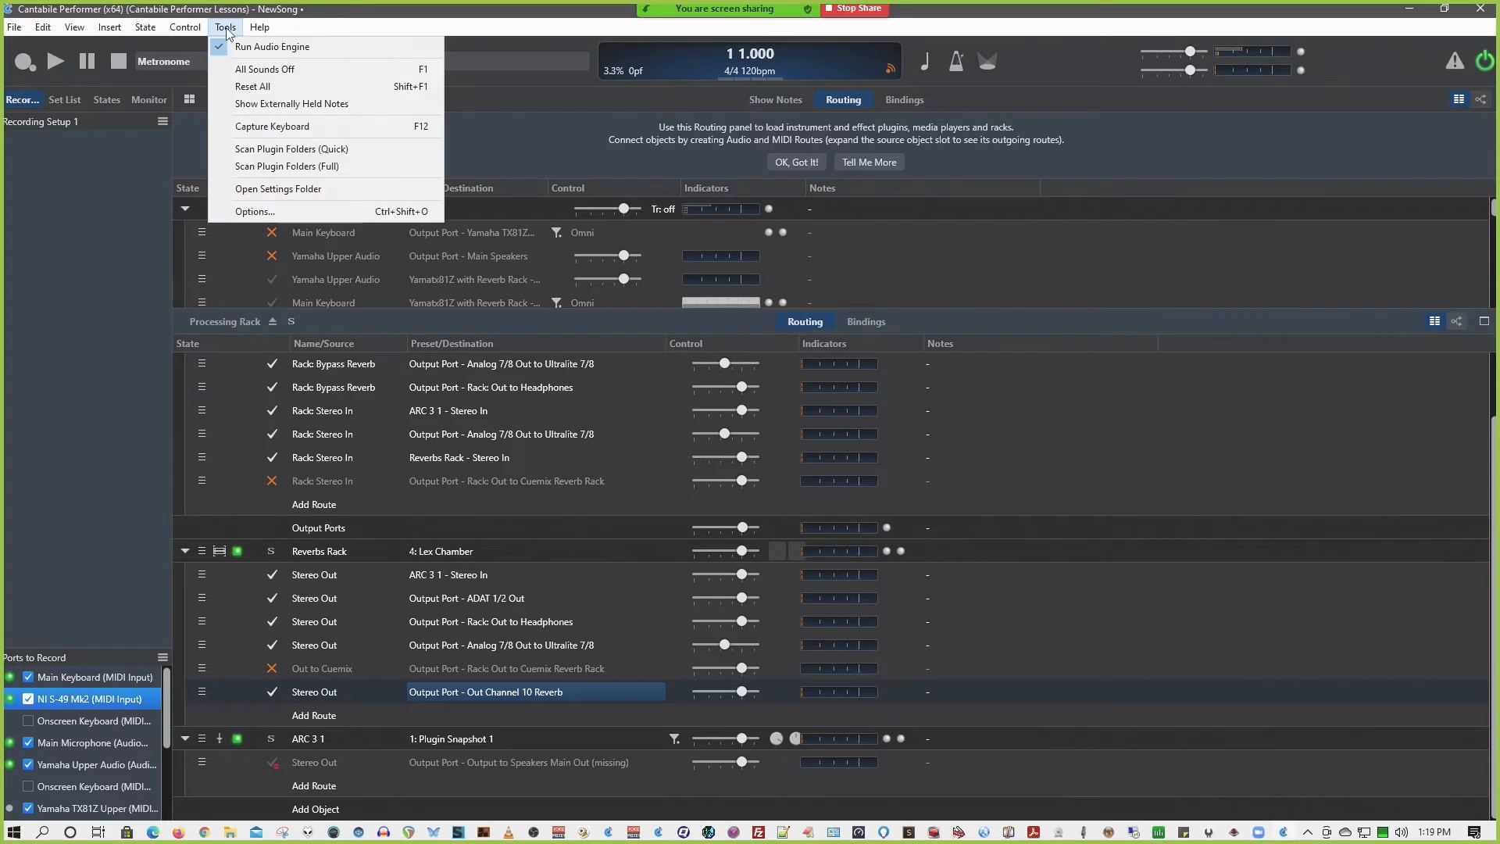
{"action": "left_click", "coordinate": [304, 206]}
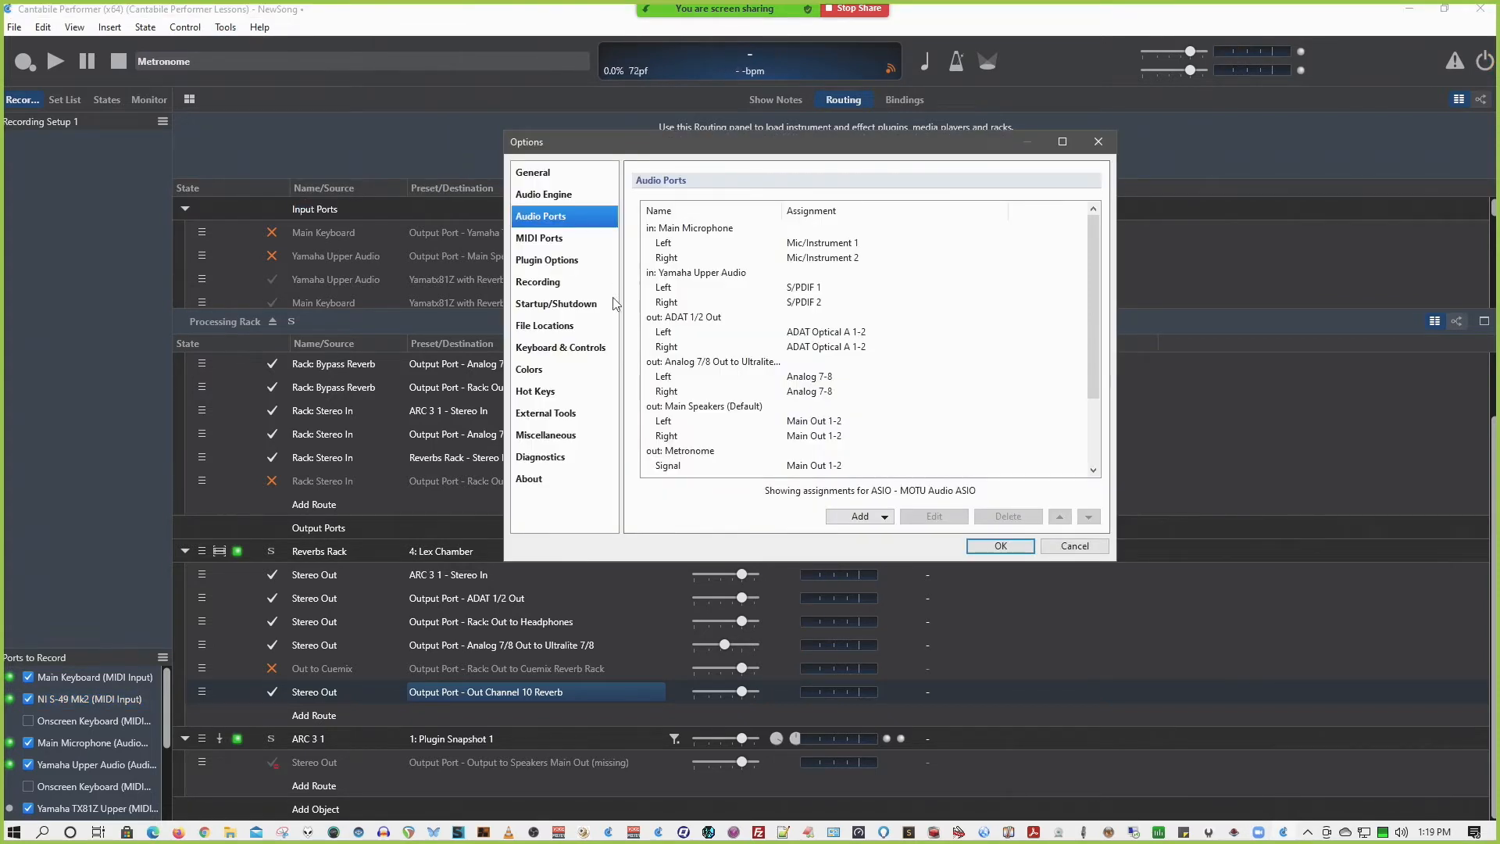
{"action": "left_click", "coordinate": [534, 282]}
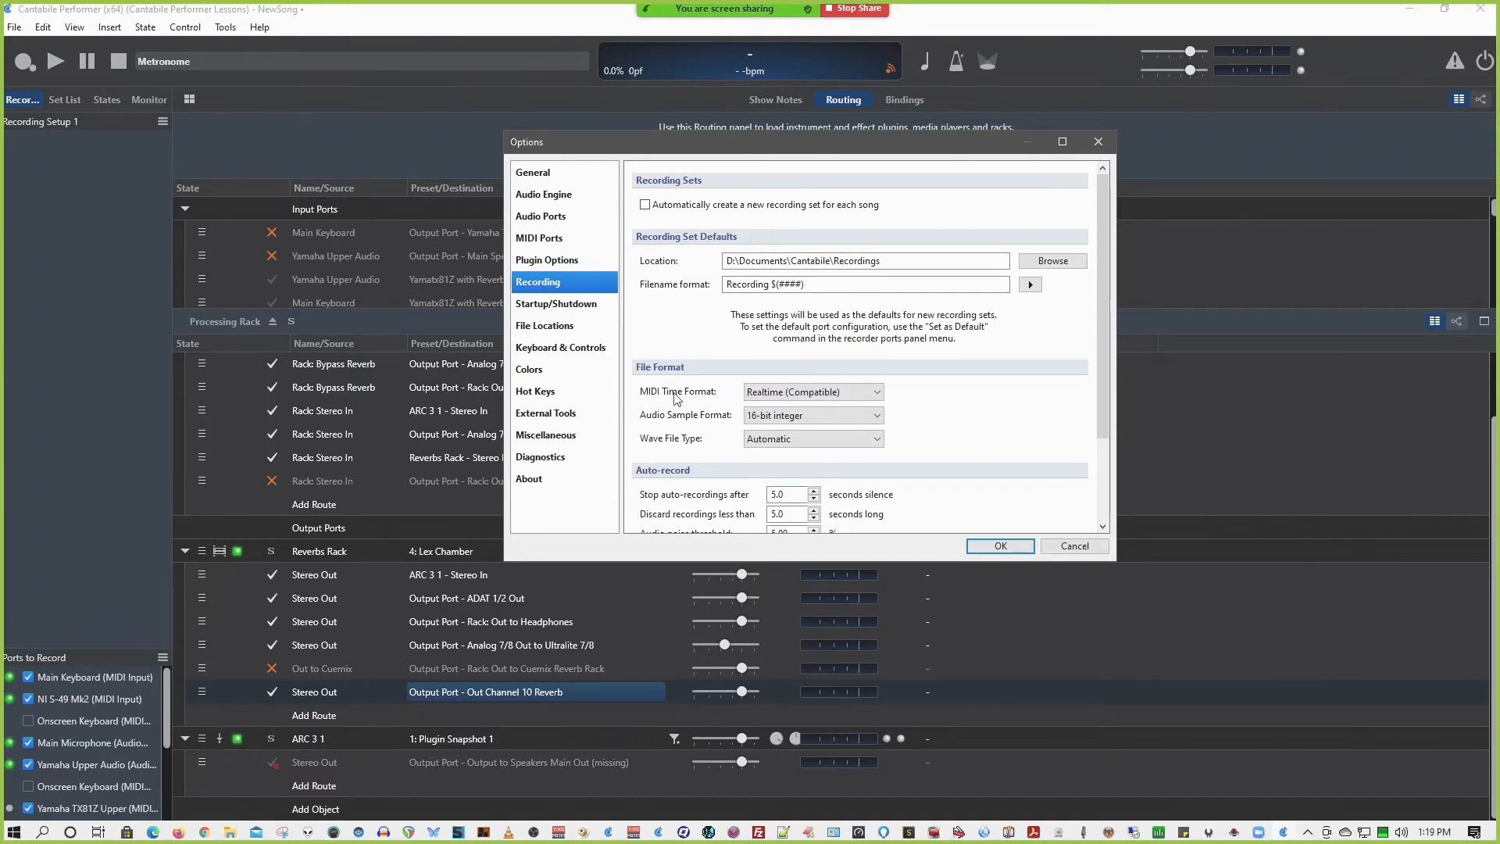
{"action": "left_click", "coordinate": [878, 392]}
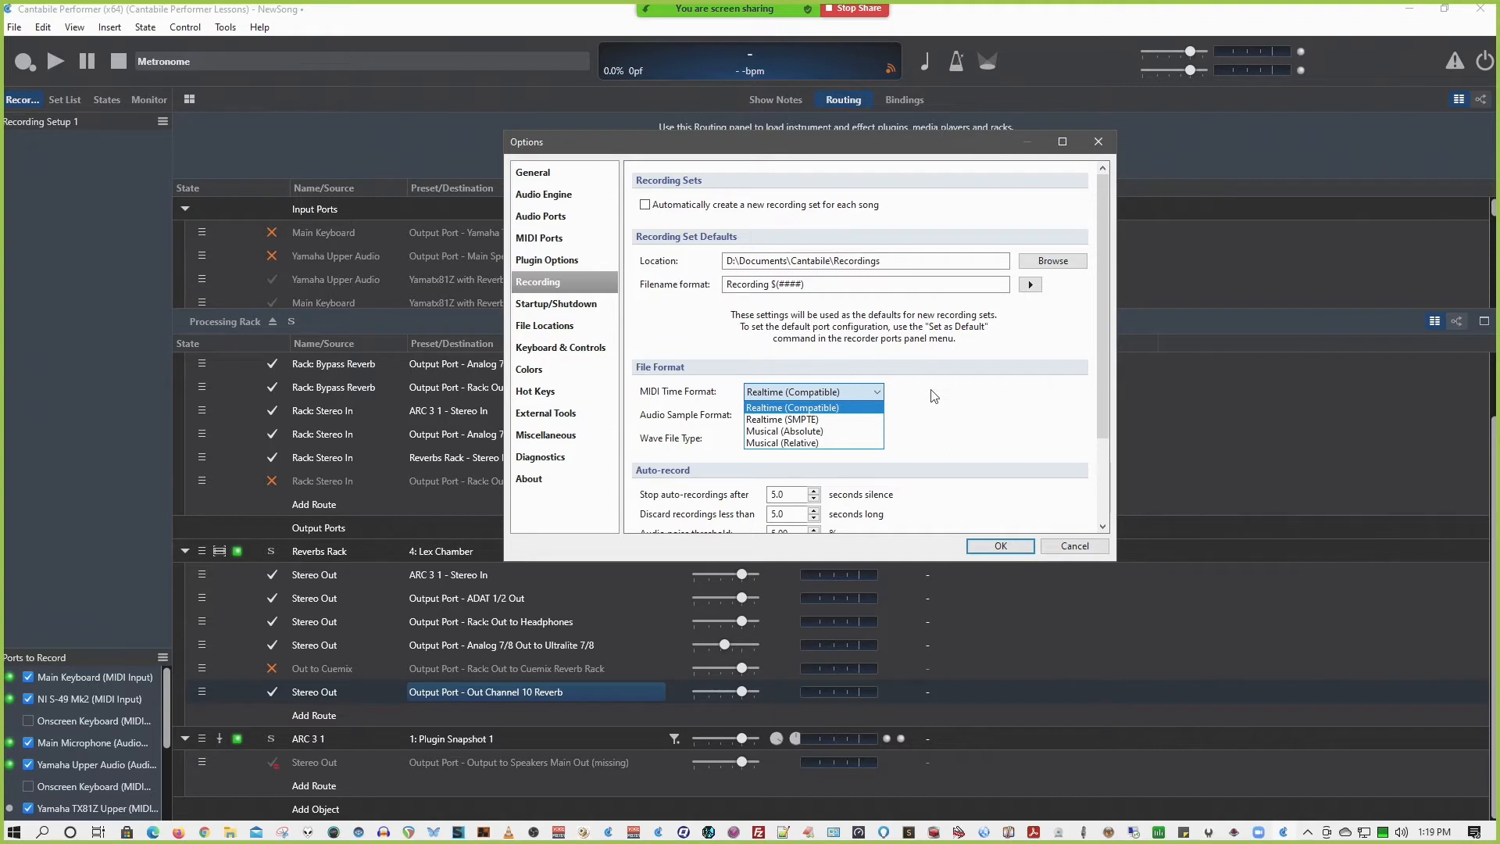
{"action": "left_click", "coordinate": [850, 436]}
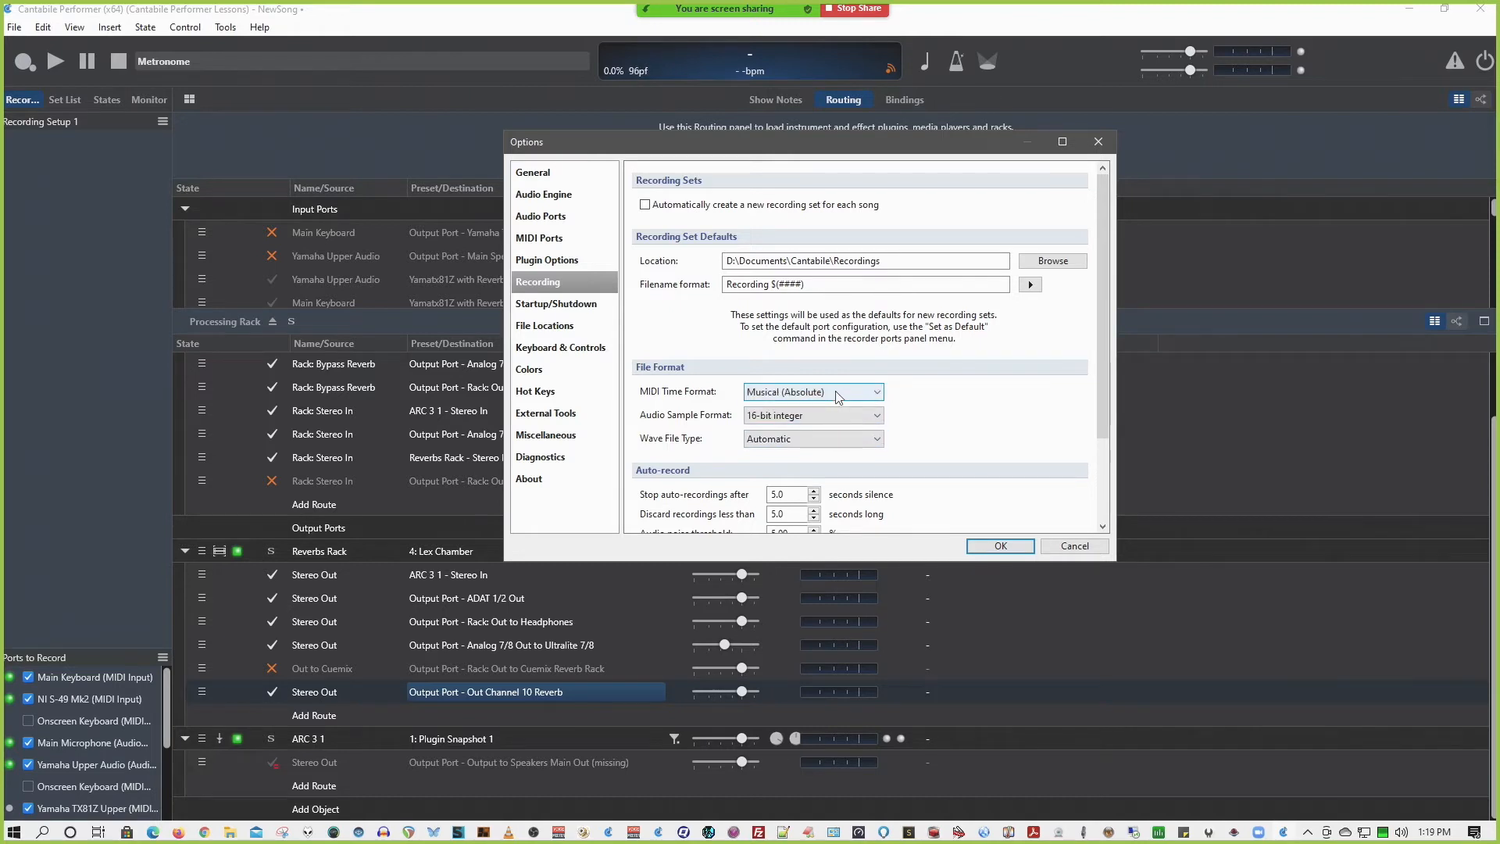
{"action": "left_click", "coordinate": [838, 394]}
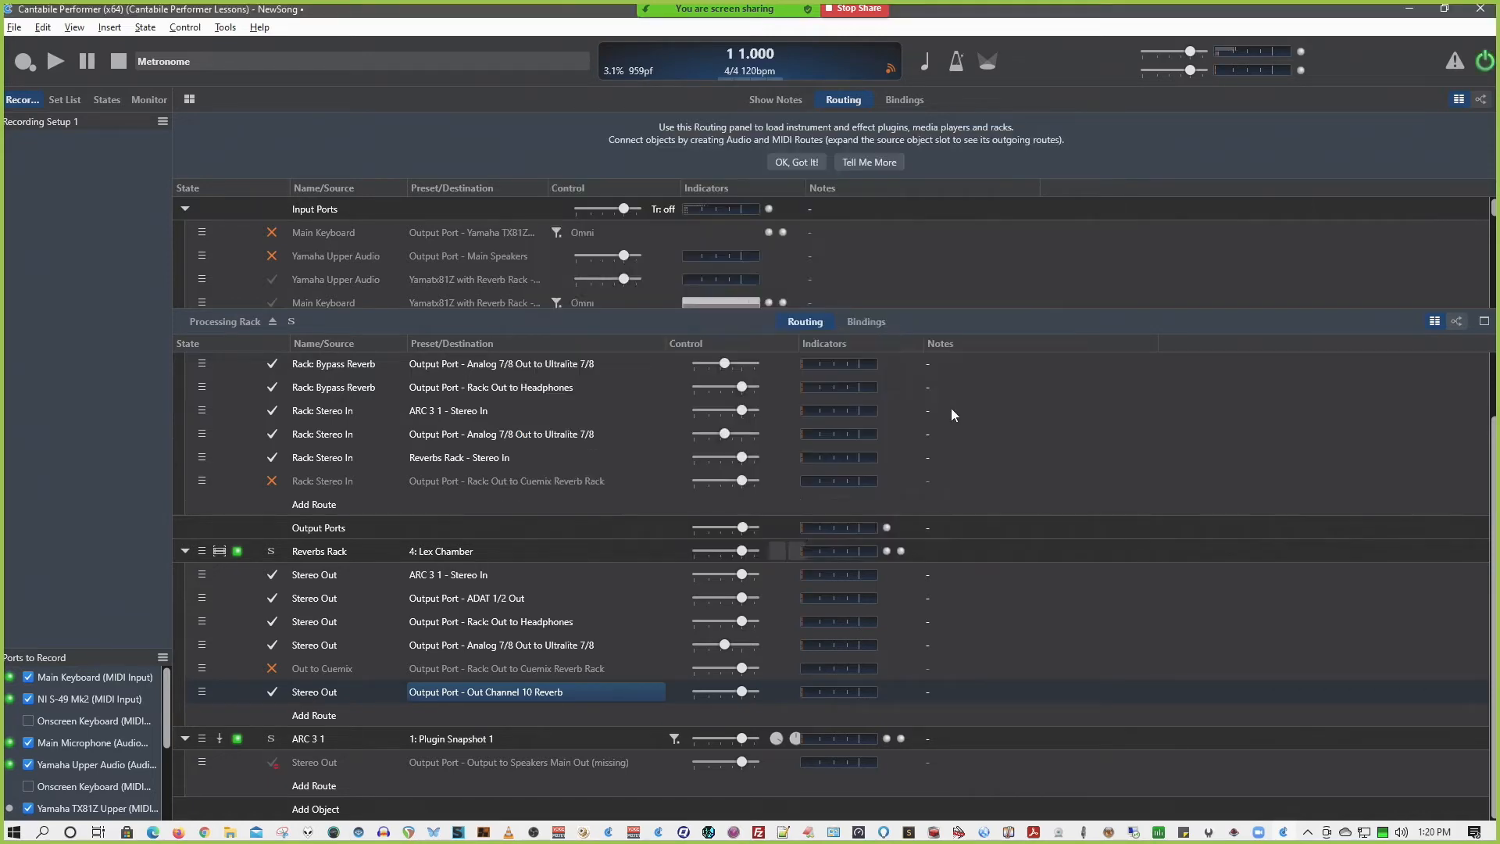
Switch to the Cantabile Guides website in Chrome and open the Recording guide.
{"action": "key", "text": "alt+Tab"}
{"action": "key", "text": "alt+Tab"}
{"action": "key", "text": "alt+Tab"}
{"action": "key", "text": "alt+Tab"}
{"action": "key", "text": "alt+Tab"}
{"action": "key", "text": "alt+Tab"}
{"action": "key", "text": "alt+Tab"}
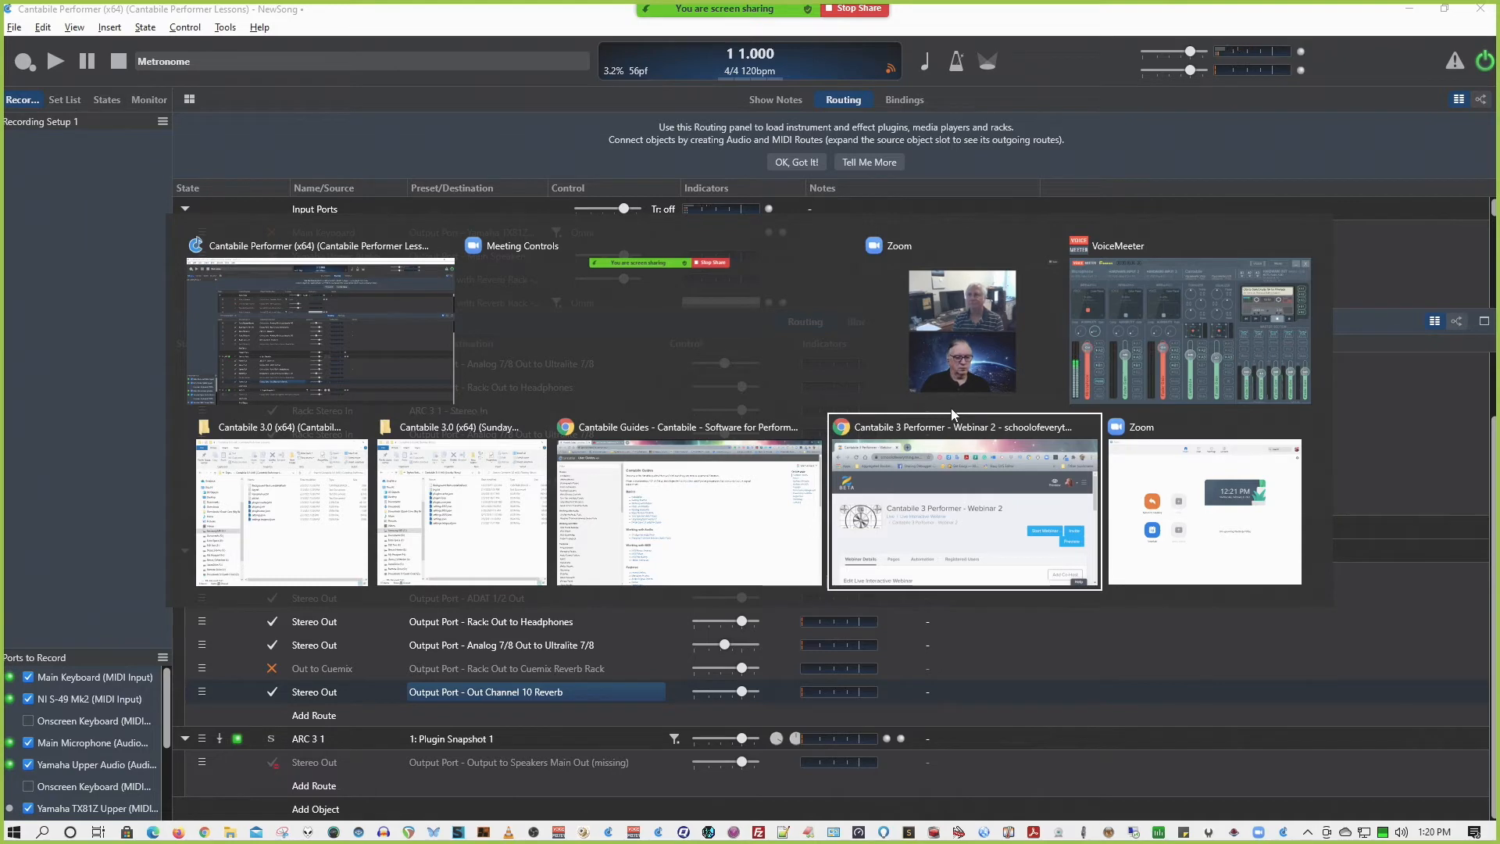
{"action": "key", "text": "alt+shift+Tab"}
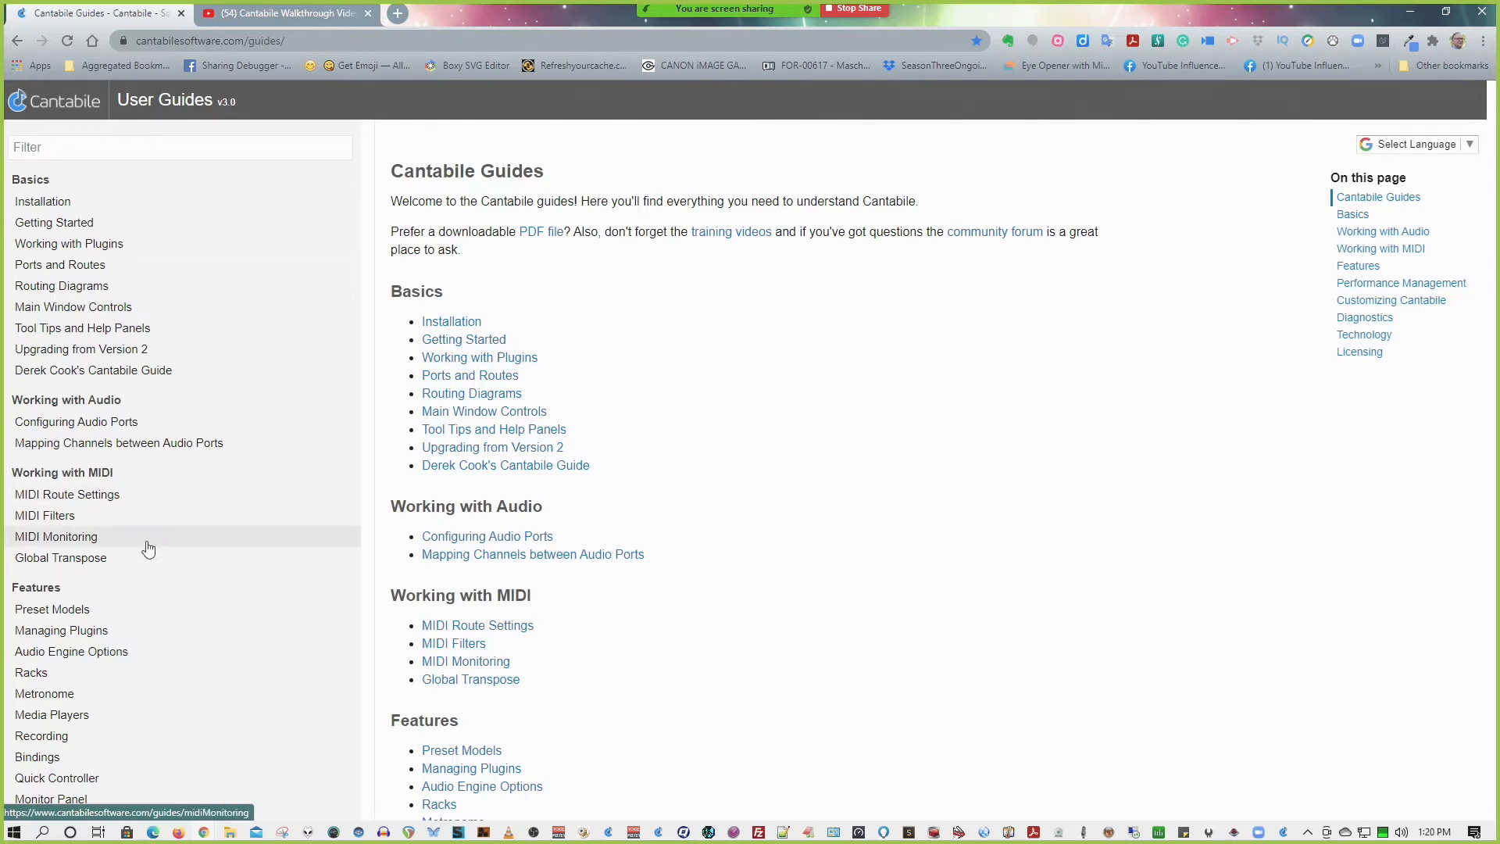
{"action": "scroll", "coordinate": [148, 549], "scroll_direction": "down", "scroll_amount": 2}
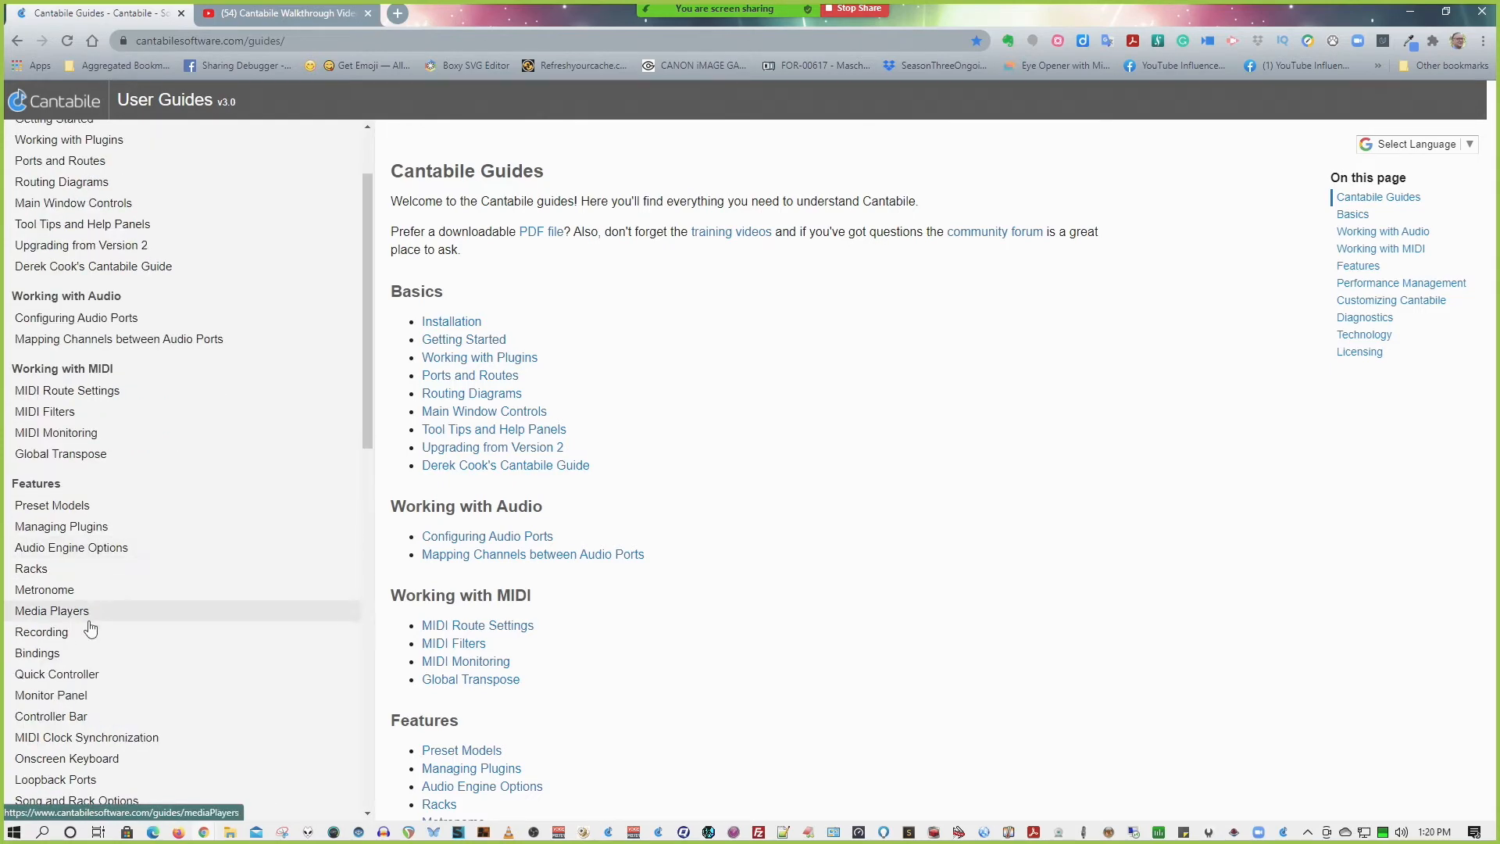
{"action": "left_click", "coordinate": [58, 633]}
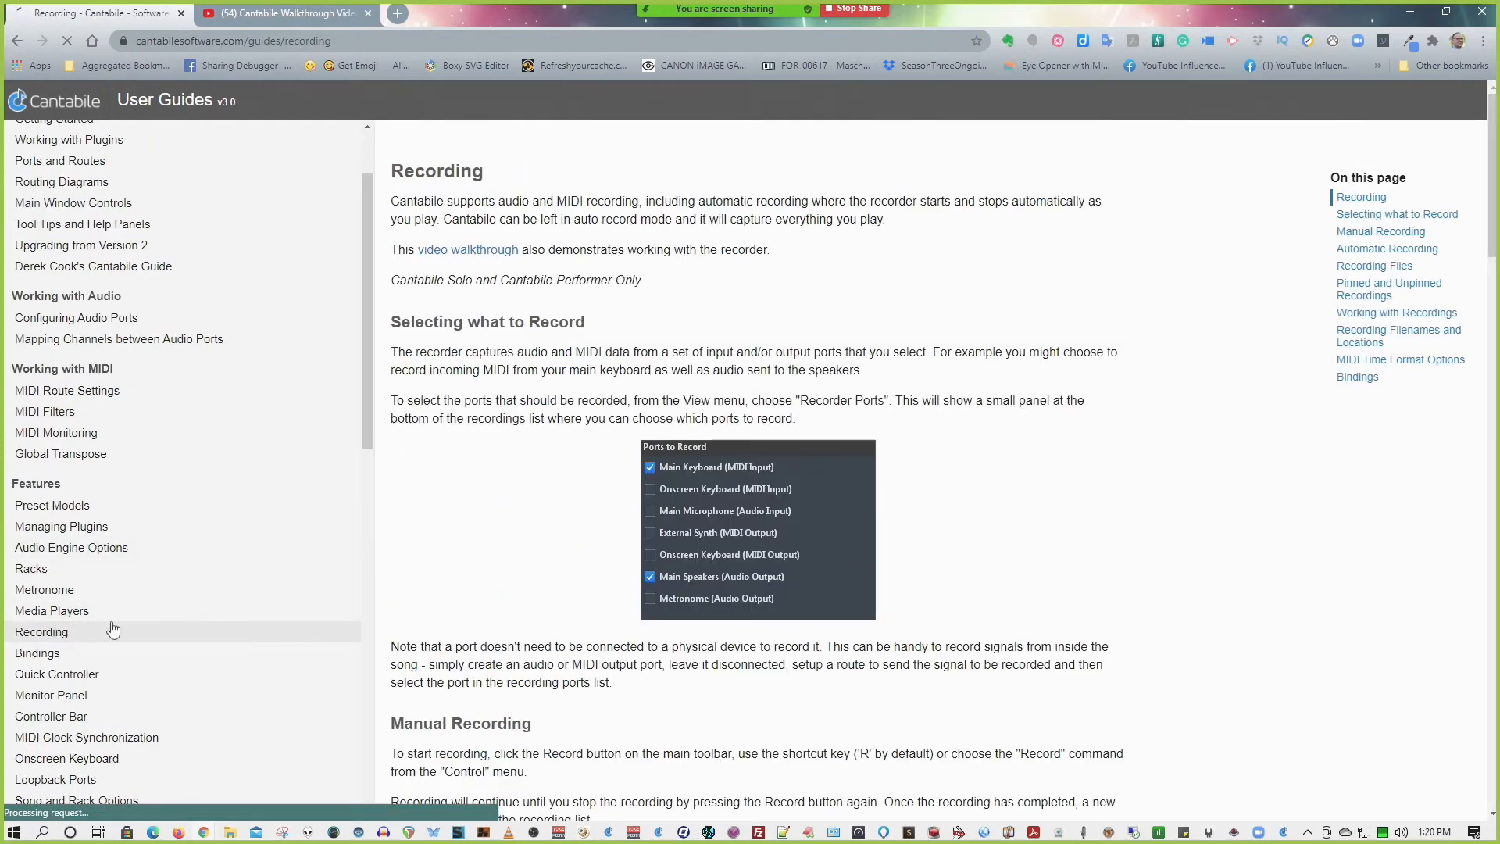
Read the MIDI Time Format Options section, highlighting the absolute and relative mode explanations.
{"action": "scroll", "coordinate": [927, 415], "scroll_direction": "down", "scroll_amount": 4}
{"action": "scroll", "coordinate": [927, 415], "scroll_direction": "down", "scroll_amount": 10}
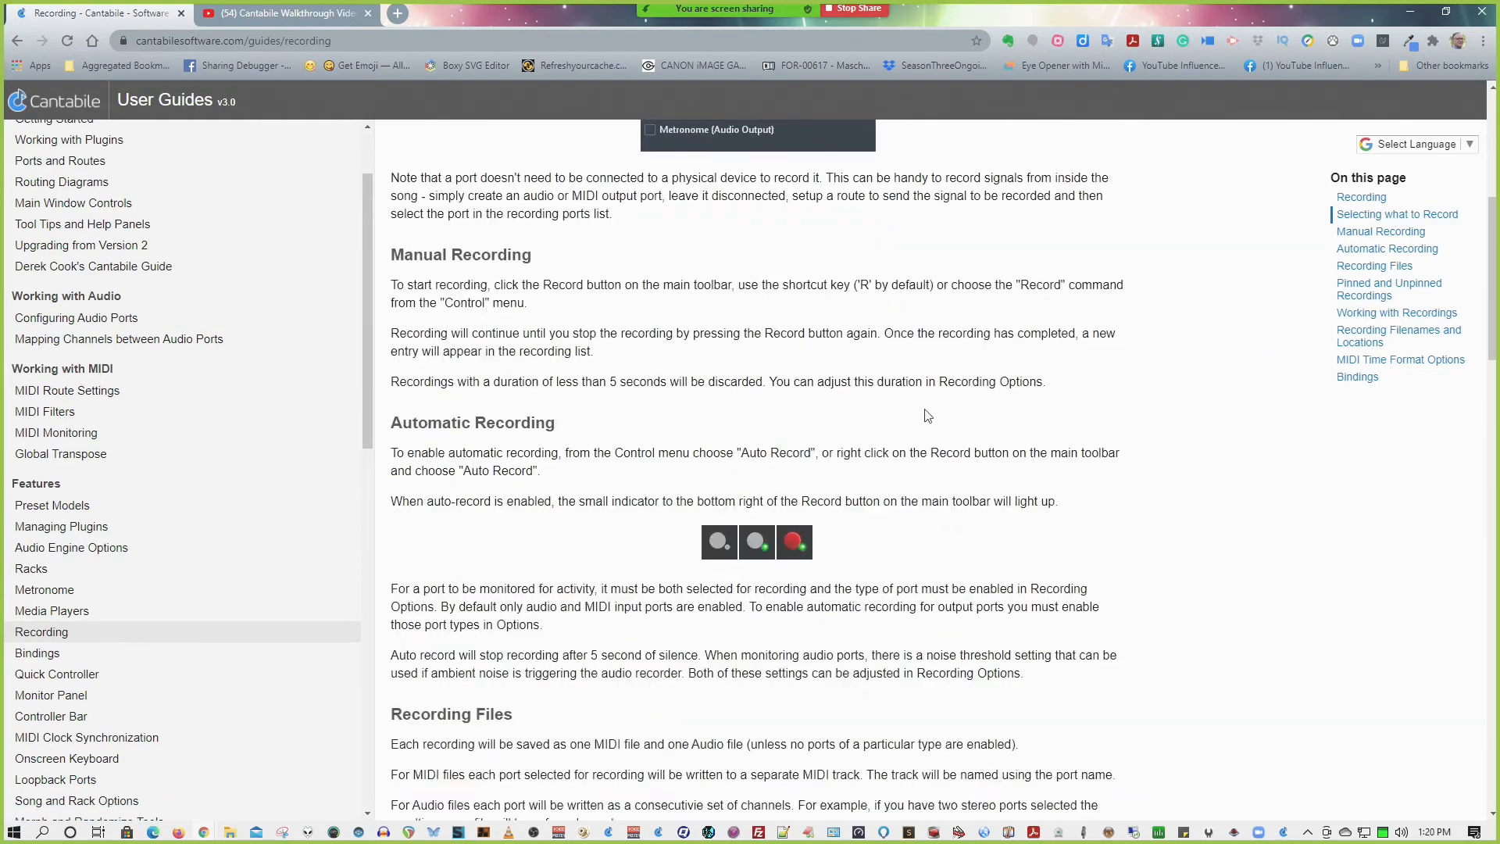
{"action": "scroll", "coordinate": [927, 415], "scroll_direction": "down", "scroll_amount": 6}
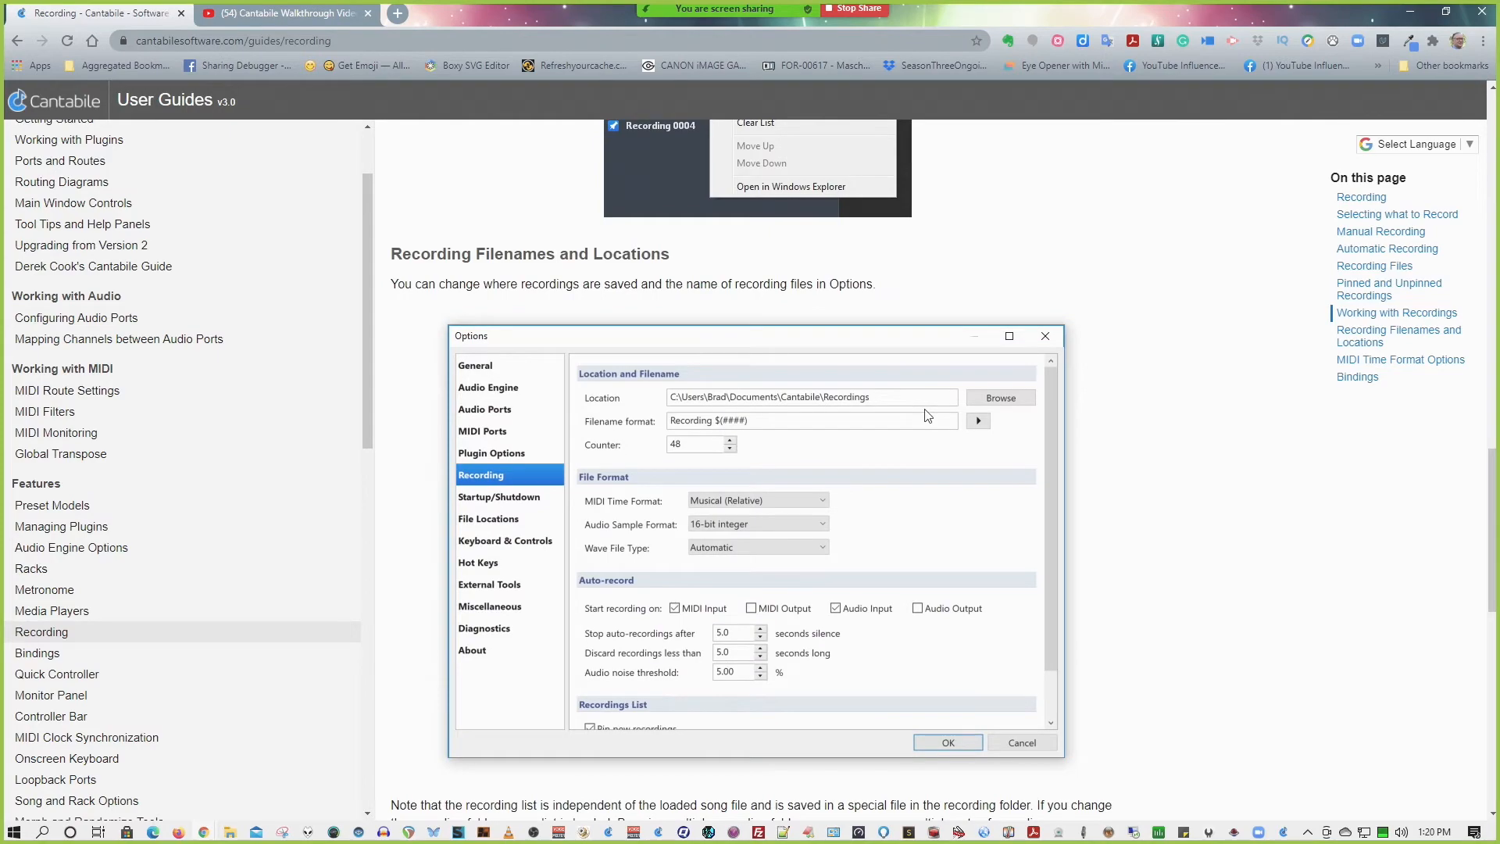
{"action": "scroll", "coordinate": [1043, 418], "scroll_direction": "down", "scroll_amount": 3}
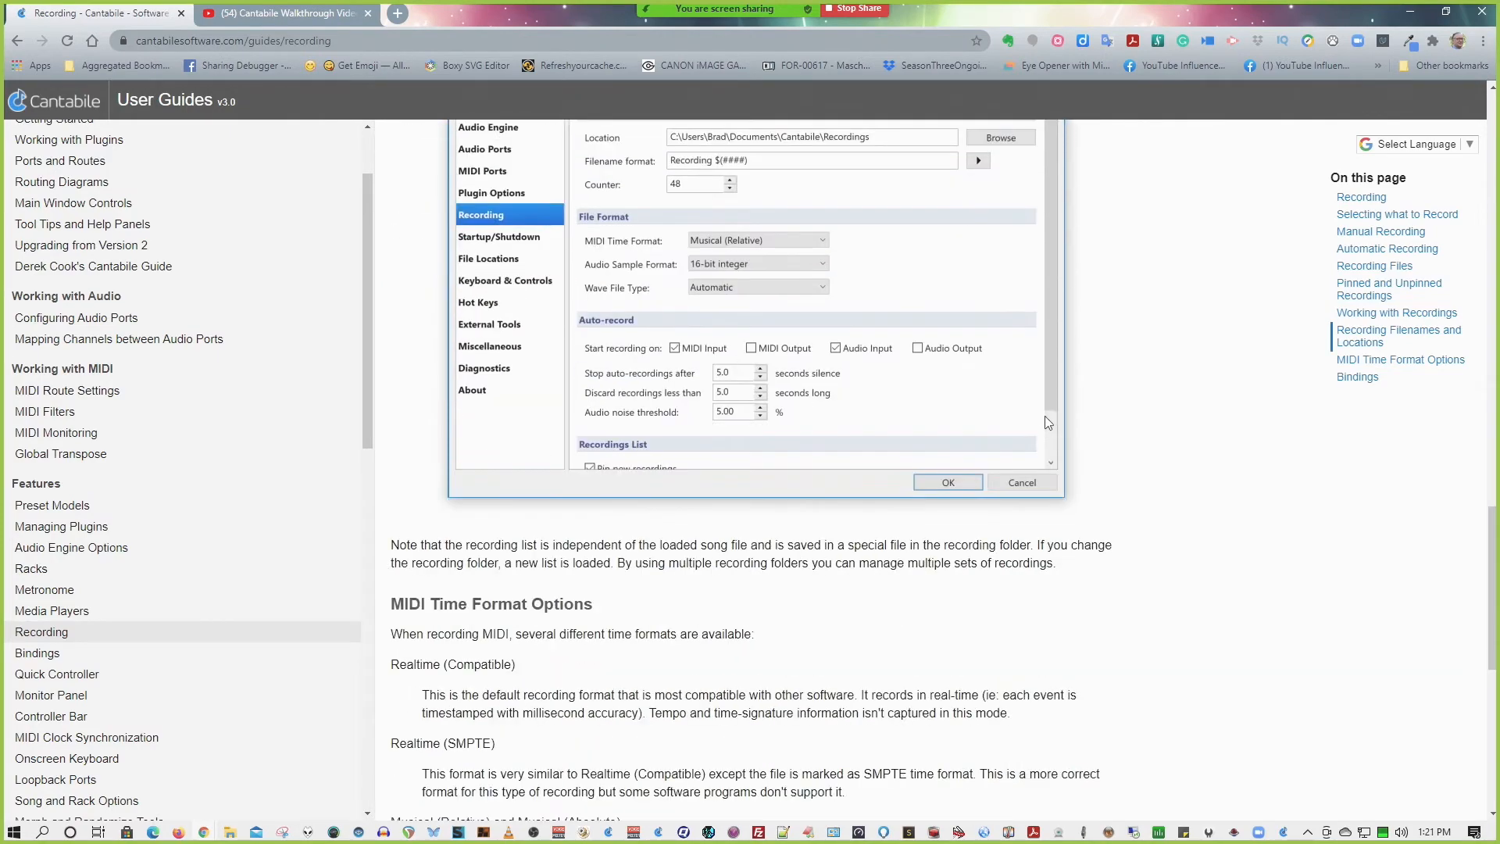
{"action": "scroll", "coordinate": [1044, 416], "scroll_direction": "down", "scroll_amount": 3}
{"action": "scroll", "coordinate": [1047, 422], "scroll_direction": "down", "scroll_amount": 1}
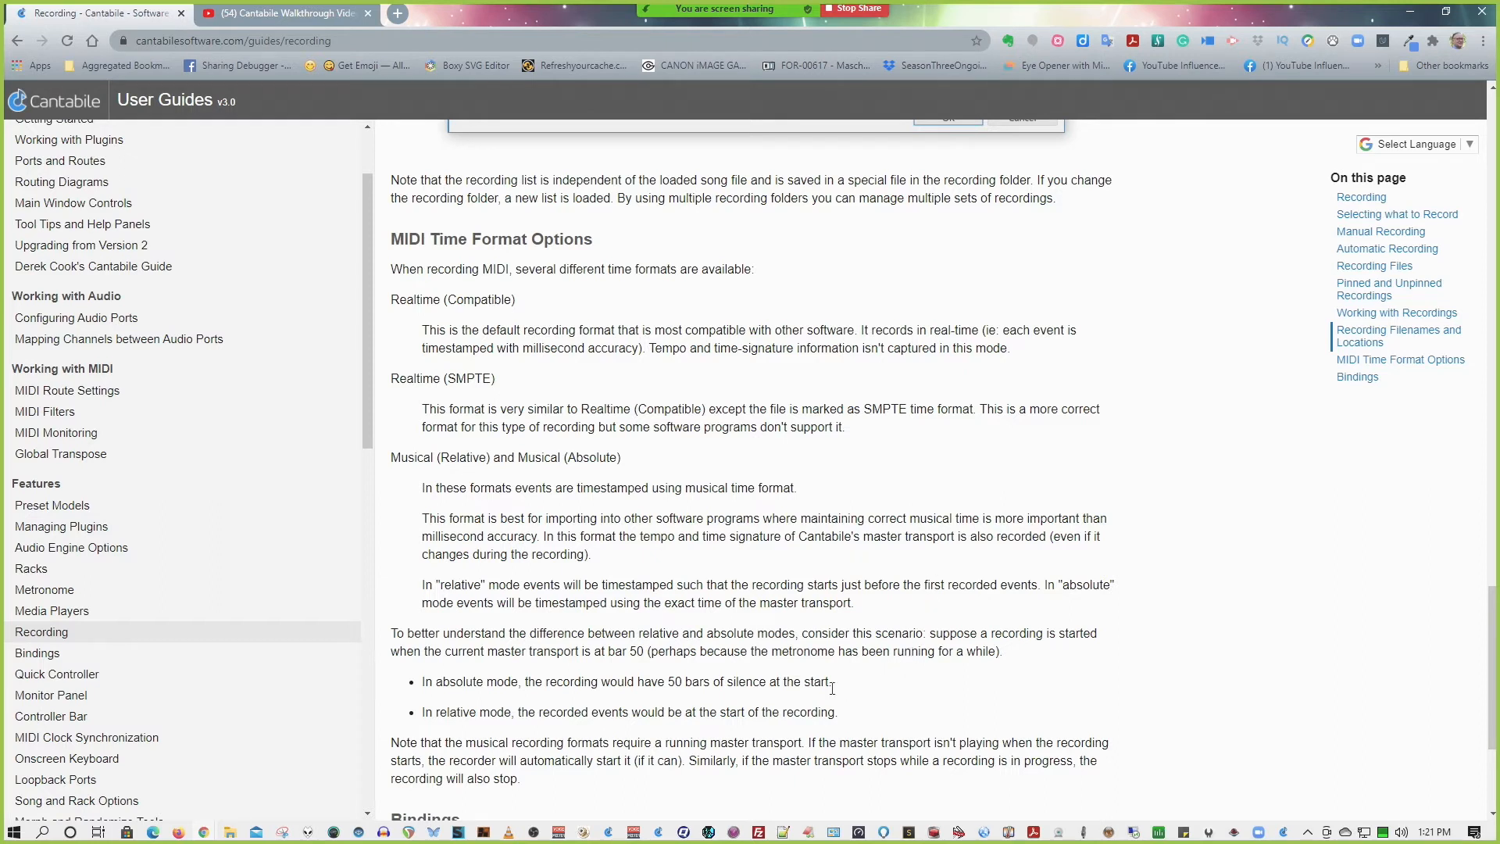
{"action": "triple_click", "coordinate": [620, 685]}
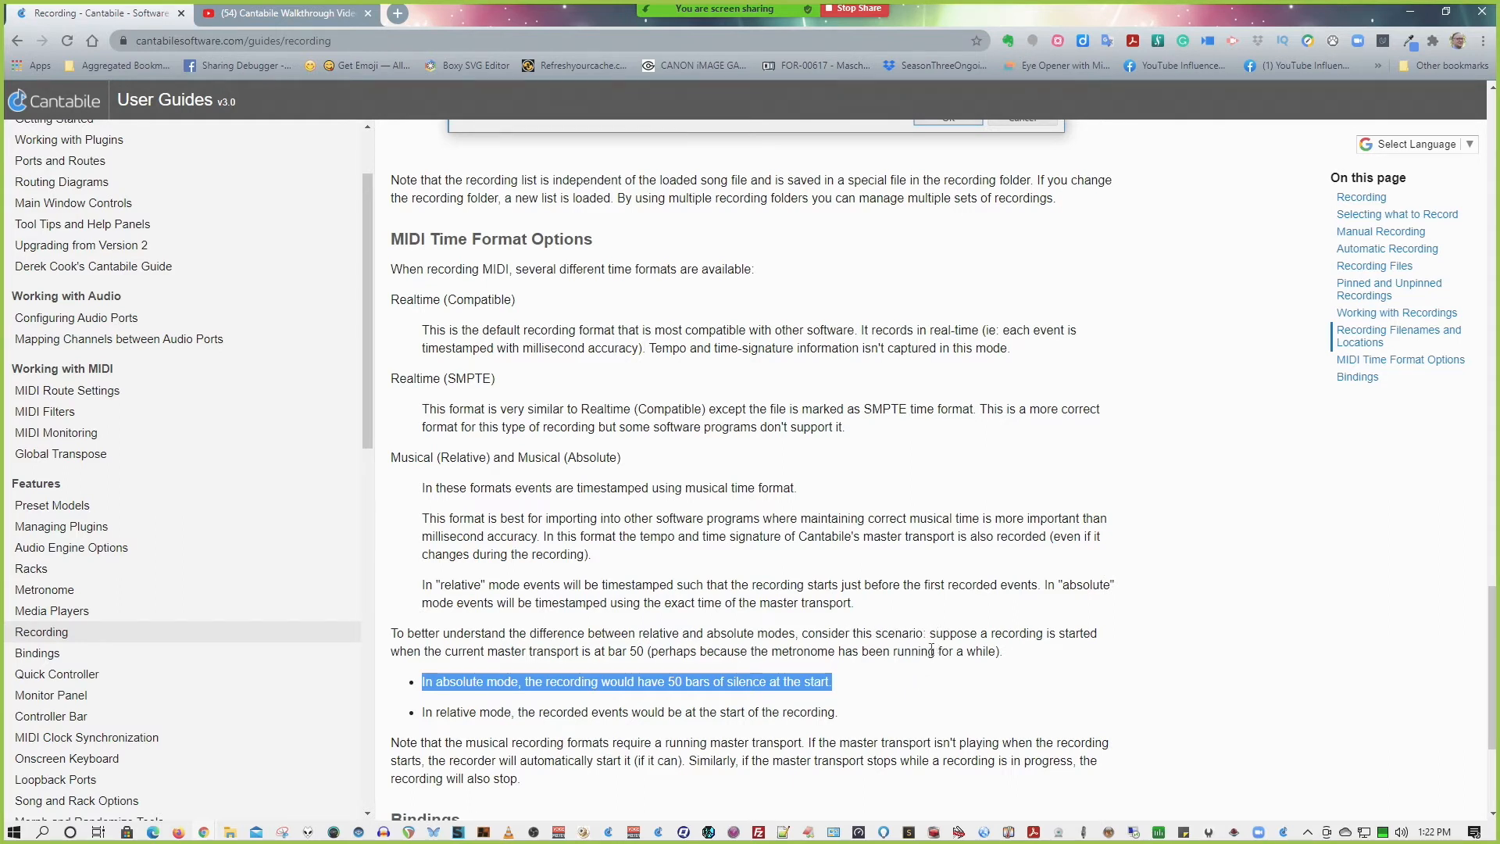
{"action": "triple_click", "coordinate": [802, 711]}
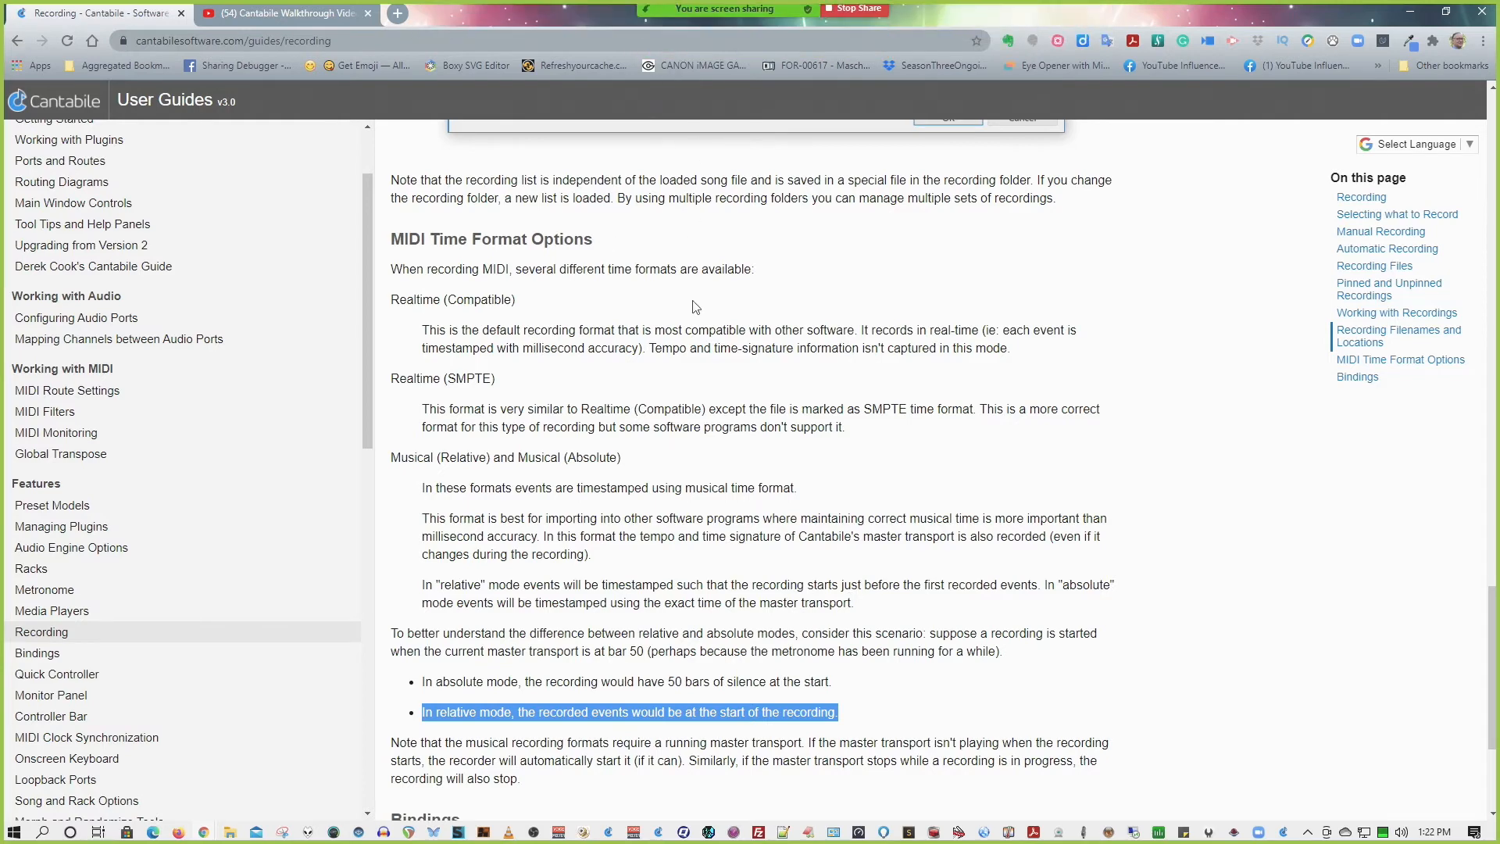
Switch back to Cantabile Performer and set the recording MIDI time format to Musical (Absolute).
{"action": "key", "text": "alt+Tab"}
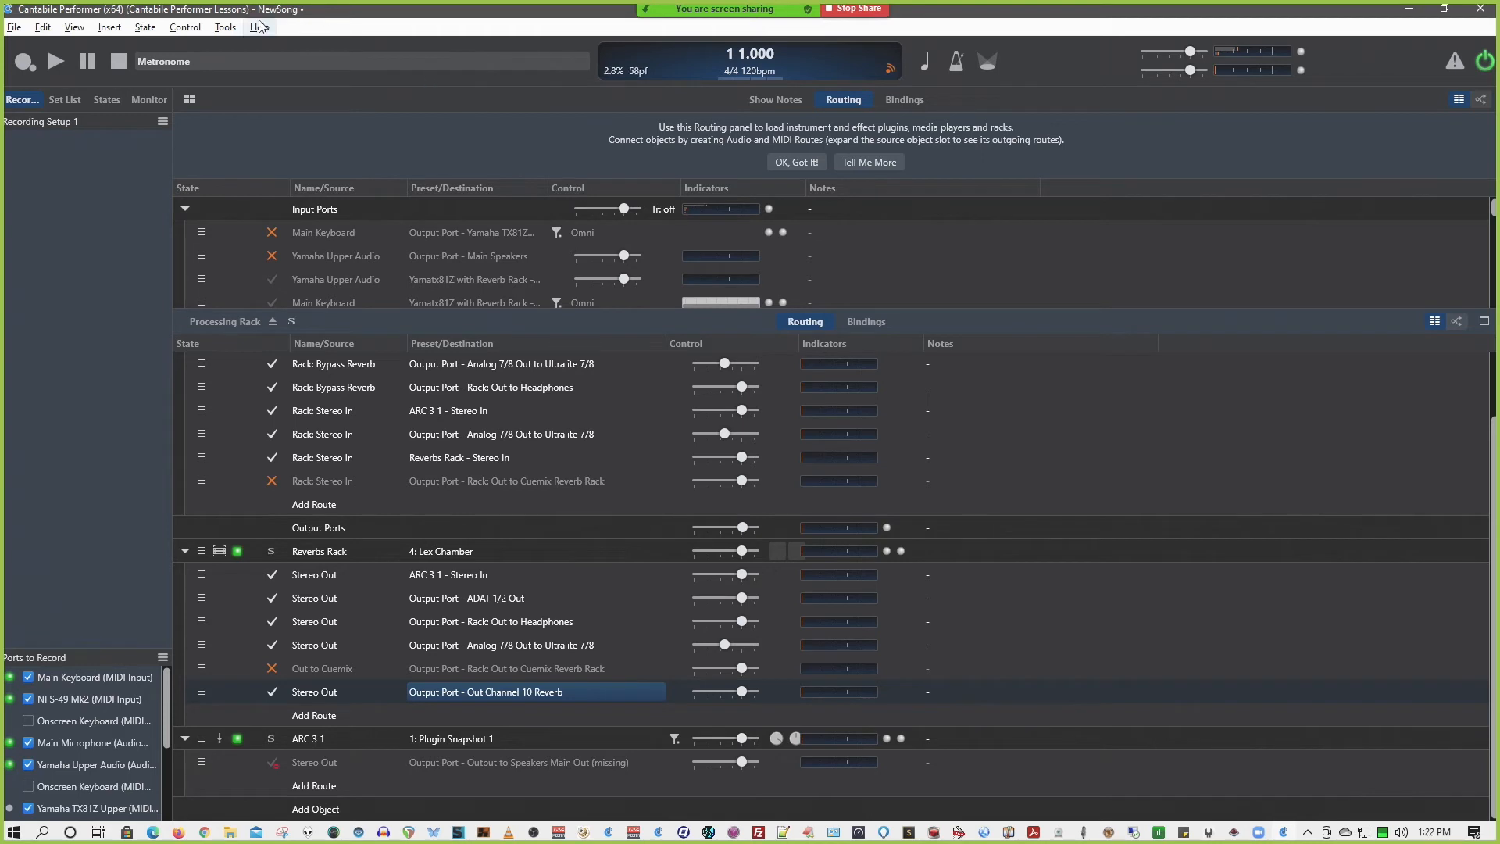
{"action": "left_click", "coordinate": [231, 31]}
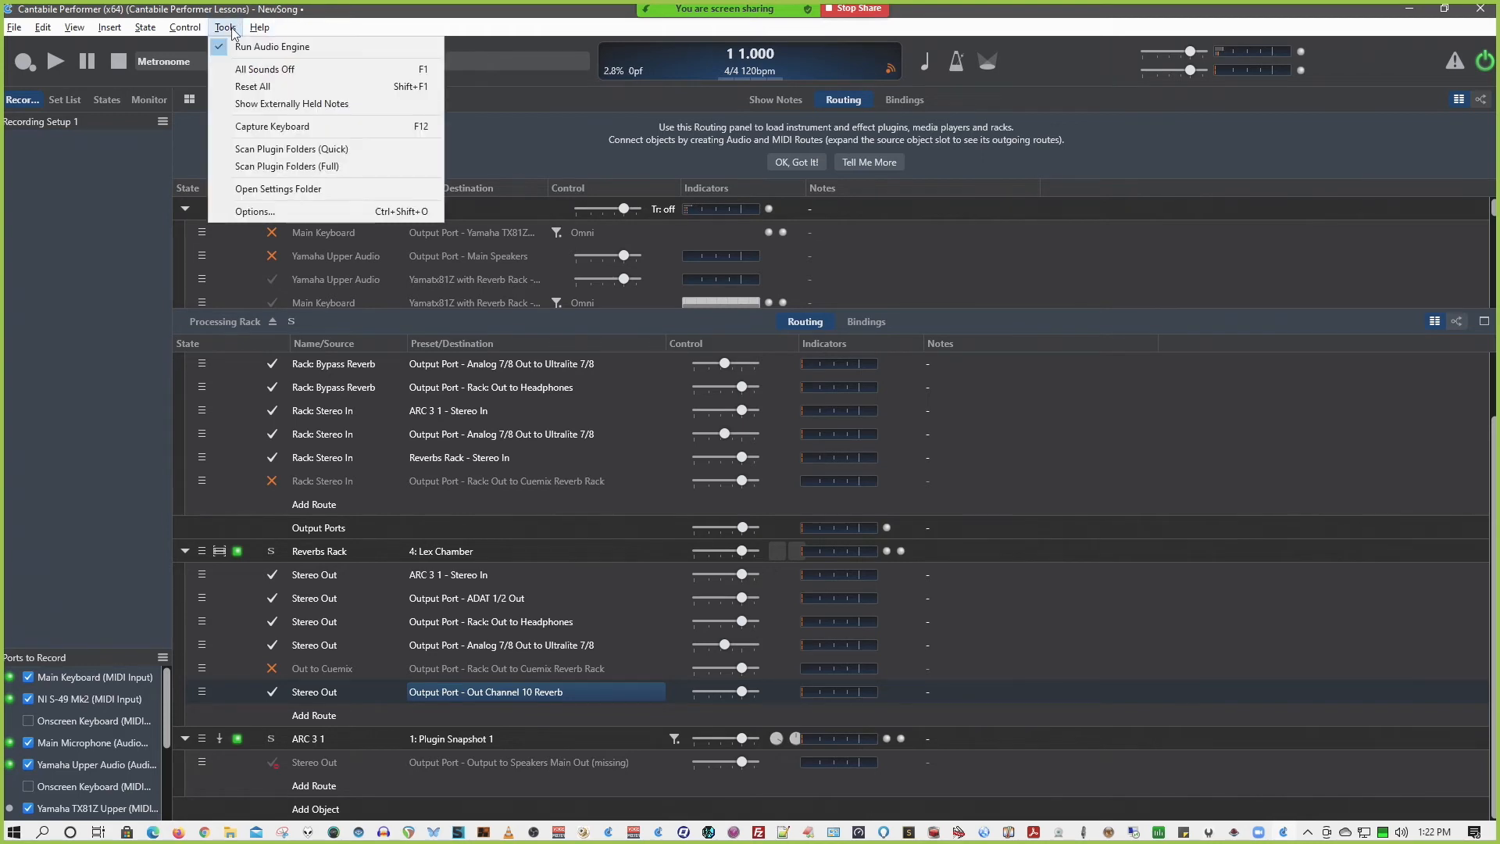
{"action": "left_click", "coordinate": [305, 210]}
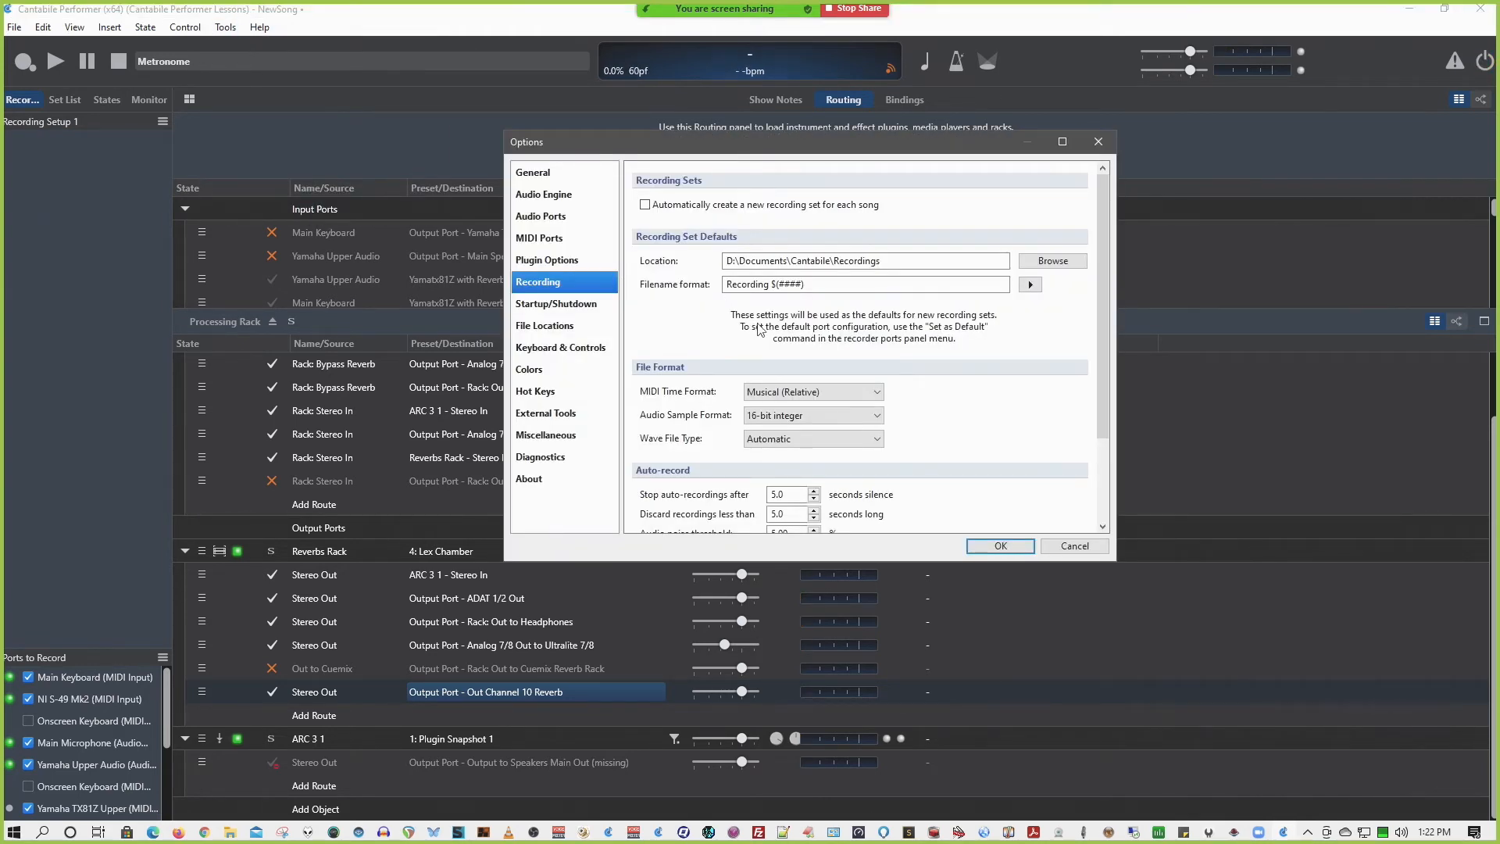
{"action": "scroll", "coordinate": [1030, 416], "scroll_direction": "down", "scroll_amount": 1}
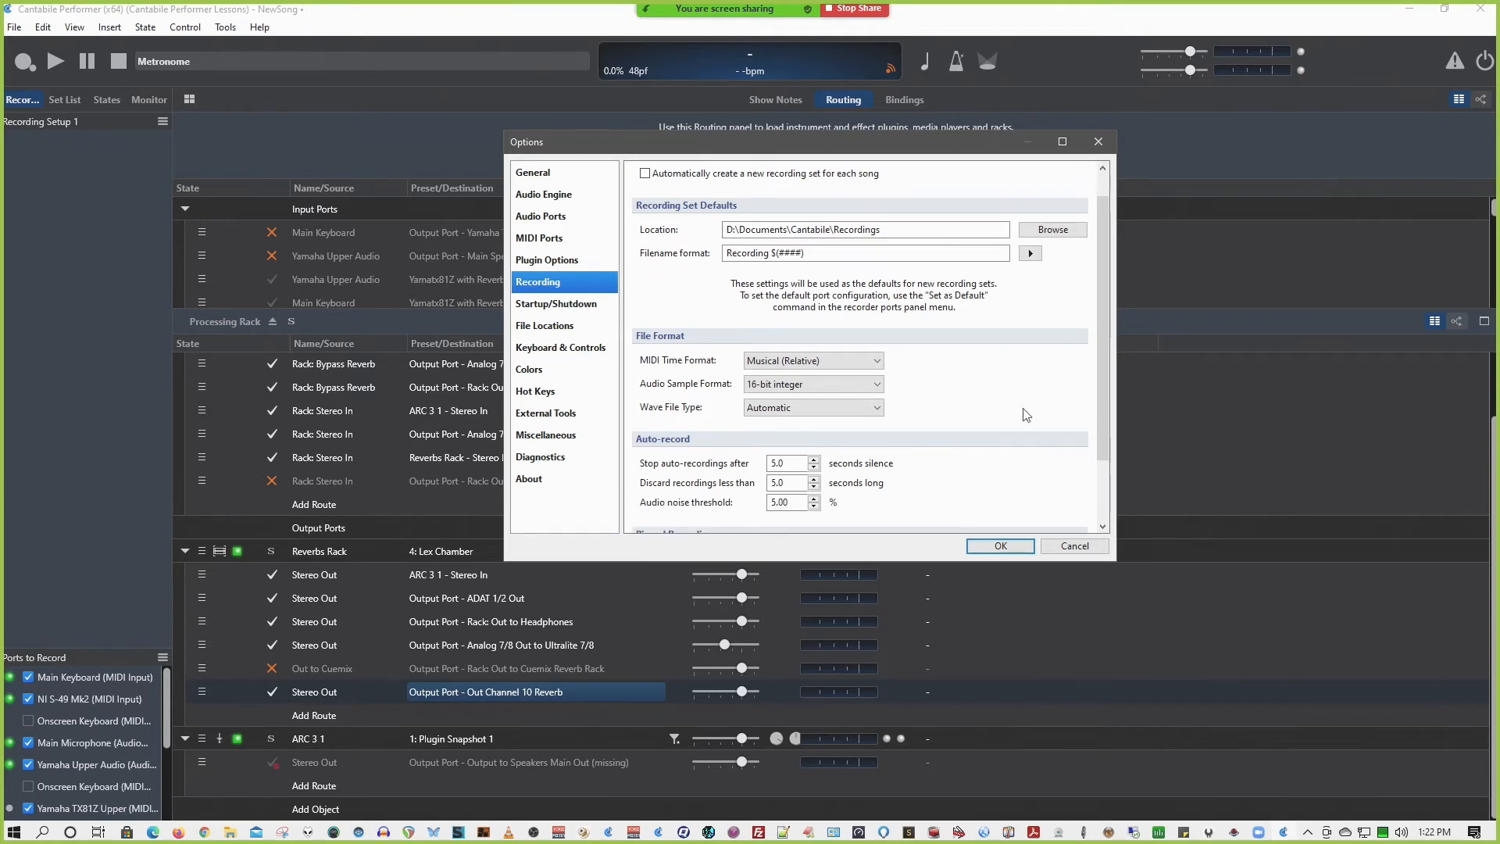
{"action": "scroll", "coordinate": [859, 364], "scroll_direction": "down", "scroll_amount": 1}
Set auto-recordings to stop after 8.0 seconds of silence, review the pinned recordings settings and apply the options.
{"action": "left_click", "coordinate": [769, 464]}
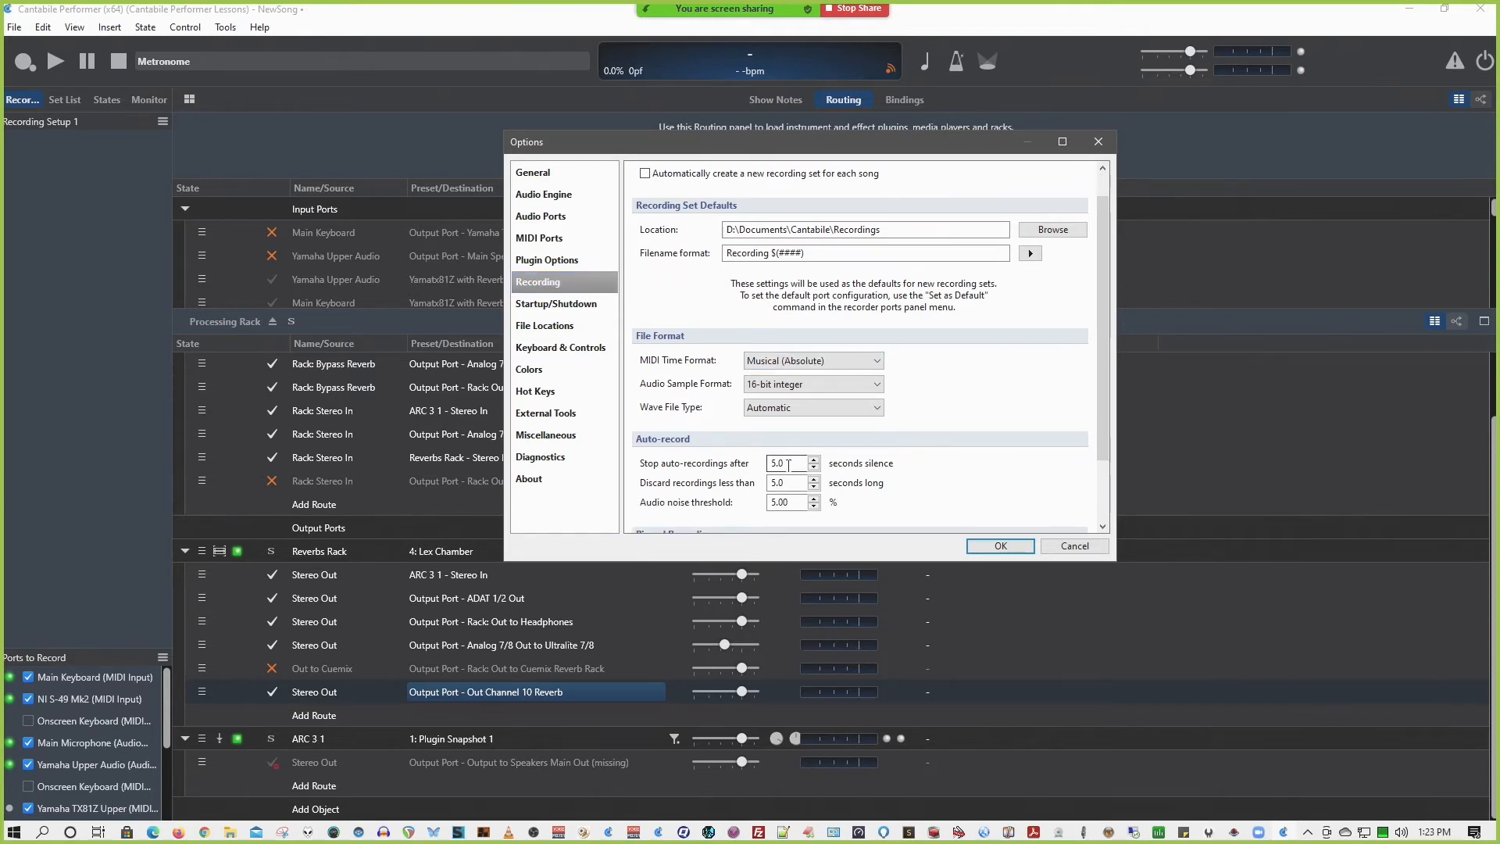
{"action": "scroll", "coordinate": [698, 455], "scroll_direction": "down", "scroll_amount": 1}
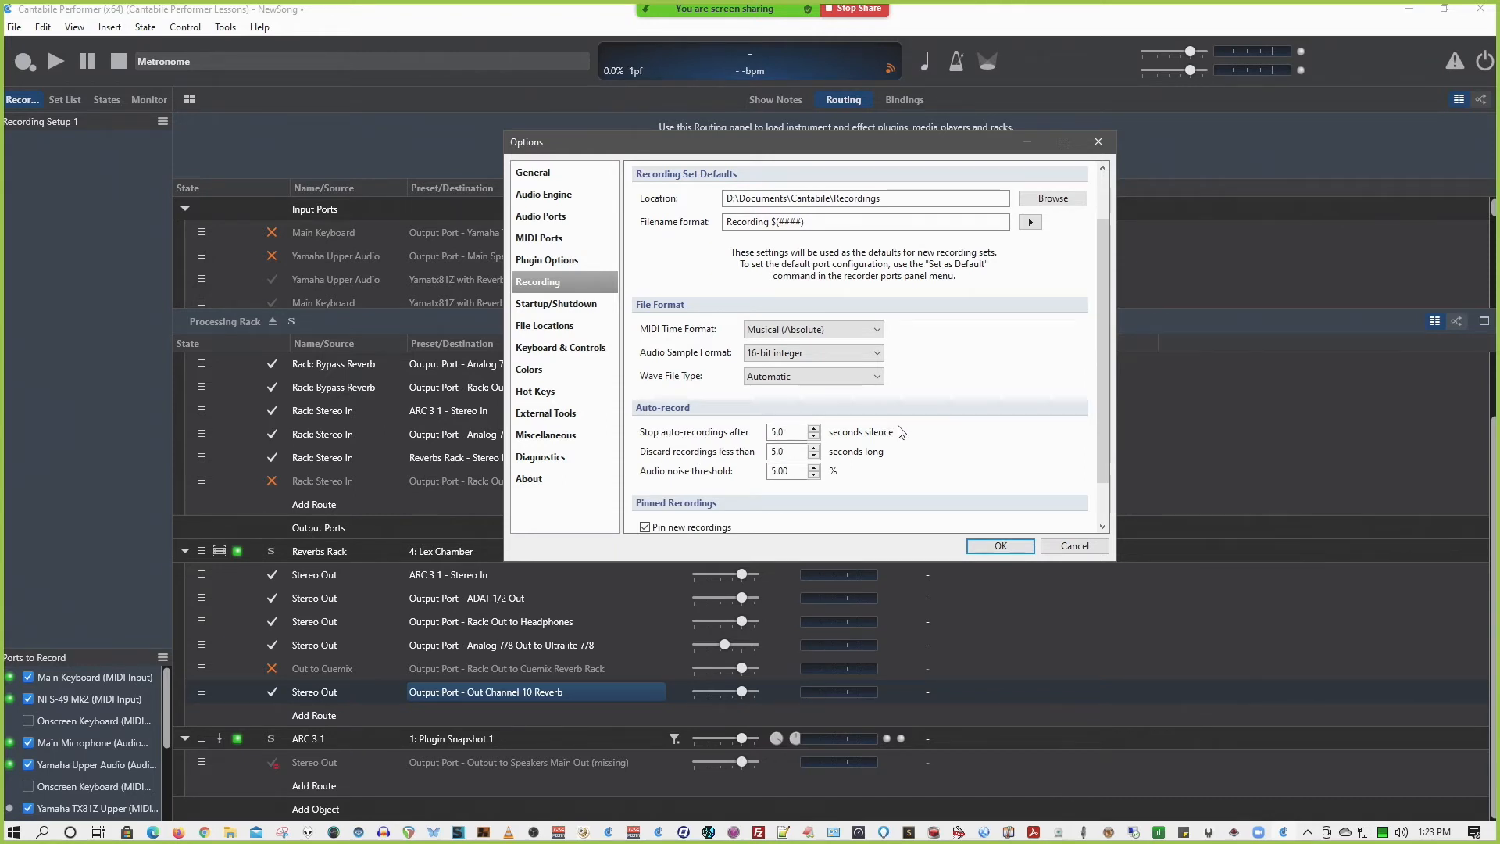
{"action": "left_click", "coordinate": [814, 429]}
{"action": "left_click", "coordinate": [814, 429]}
{"action": "left_click", "coordinate": [814, 429]}
{"action": "left_click", "coordinate": [814, 429]}
{"action": "left_click", "coordinate": [814, 437]}
{"action": "scroll", "coordinate": [925, 467], "scroll_direction": "down", "scroll_amount": 1}
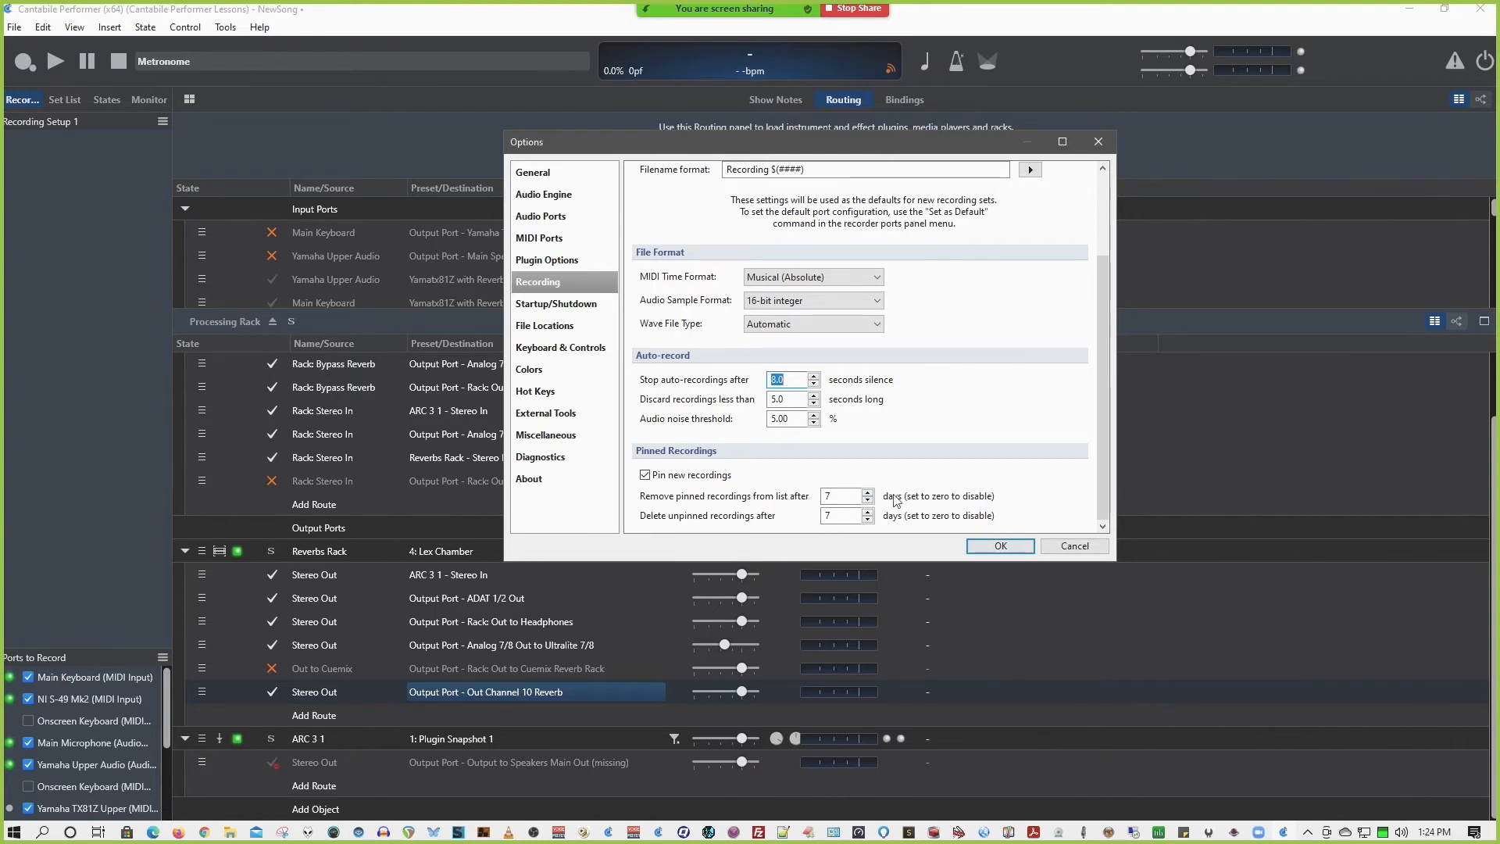
{"action": "left_click", "coordinate": [990, 548]}
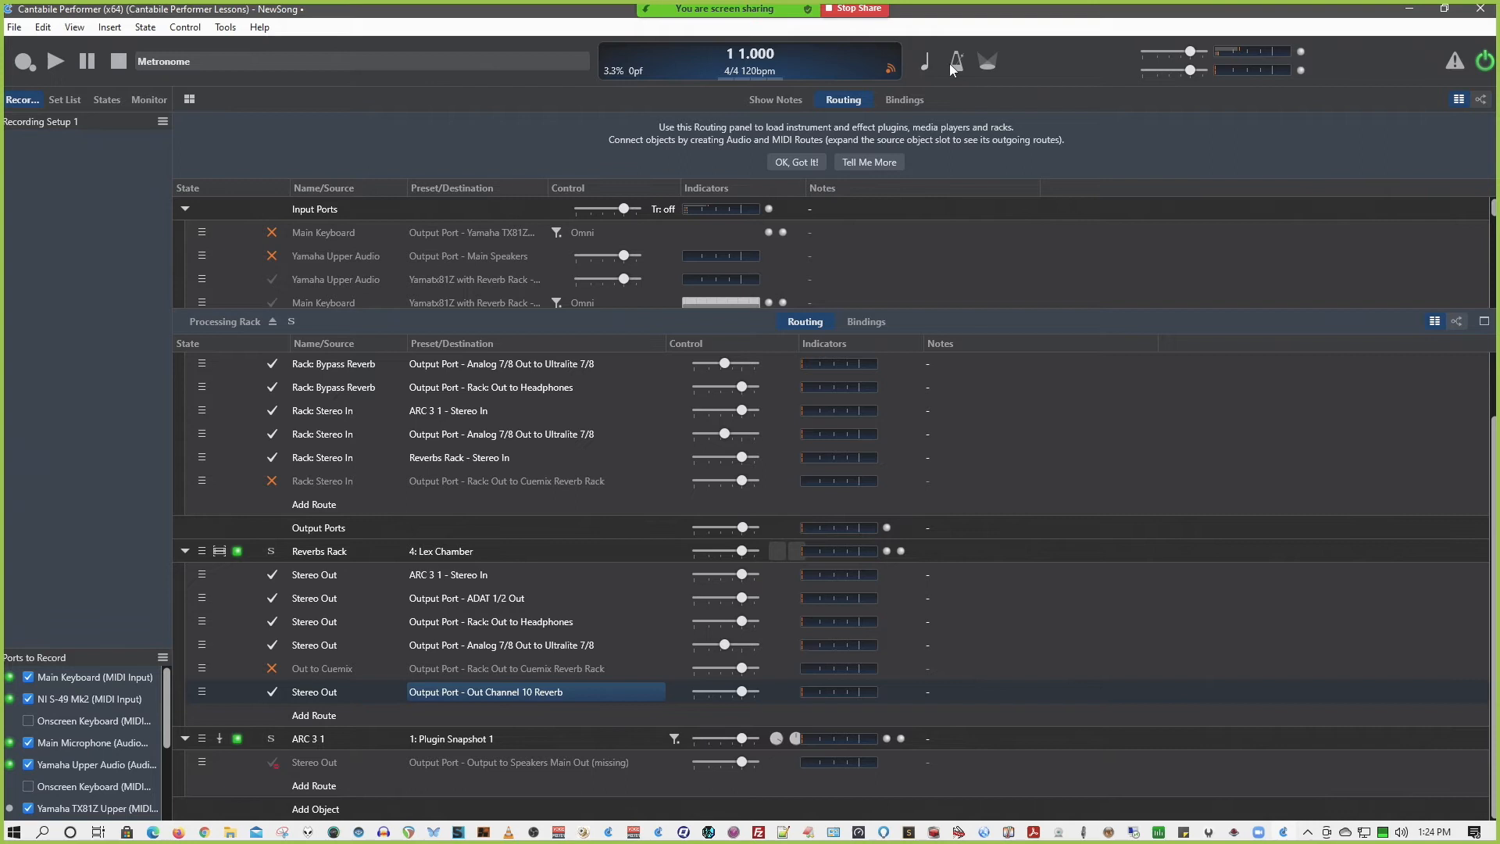
Show the metronome controls with time signature and tempo.
{"action": "left_click", "coordinate": [929, 68]}
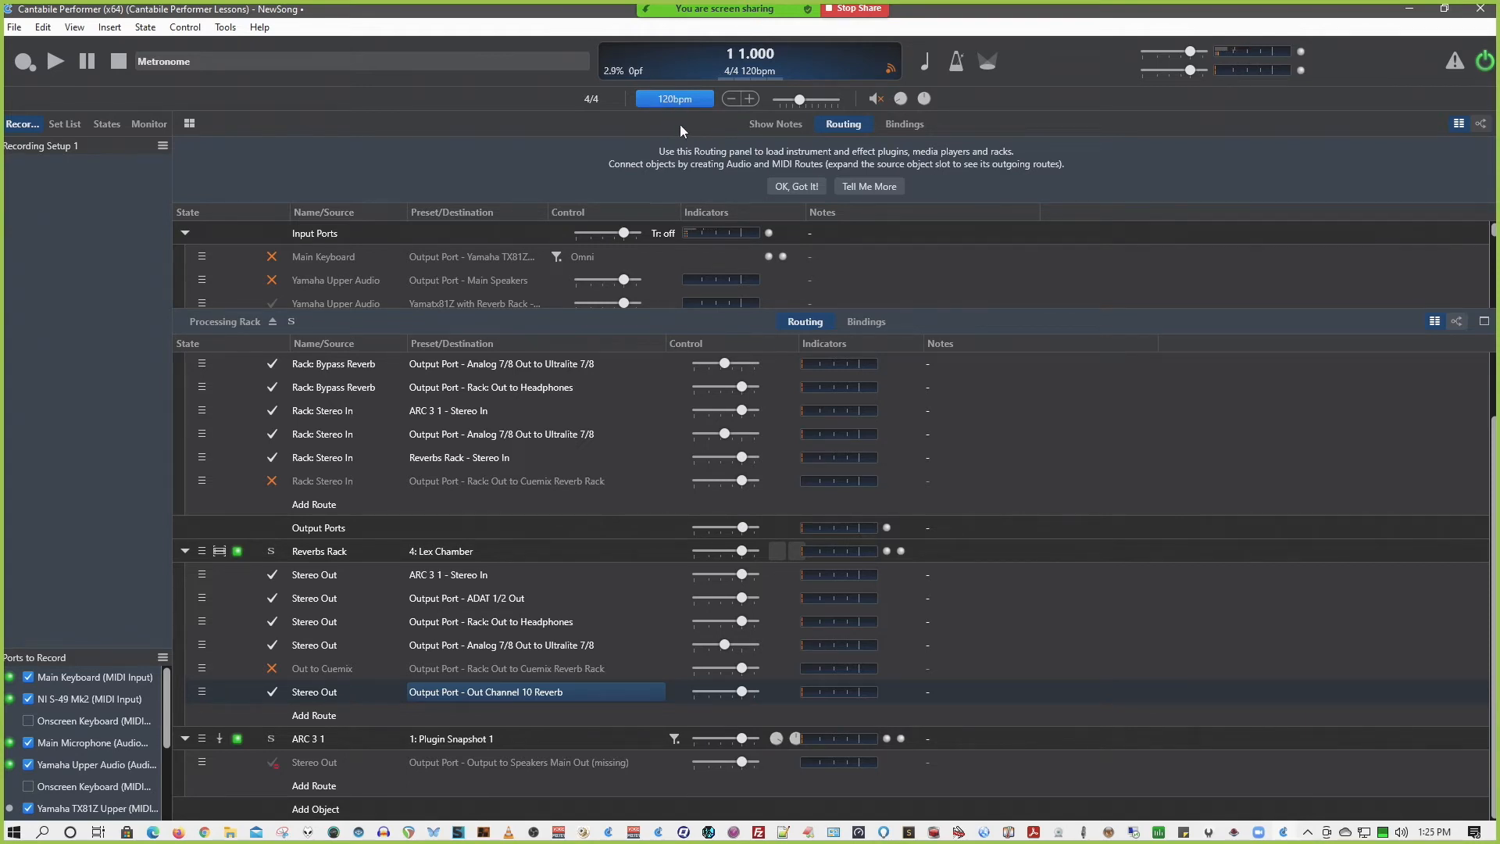
Copy settings.json from the Sunday Show settings folder into the Cantabile Performer Lessons folder in File Explorer, replacing the existing file.
{"action": "key", "text": "alt+Tab"}
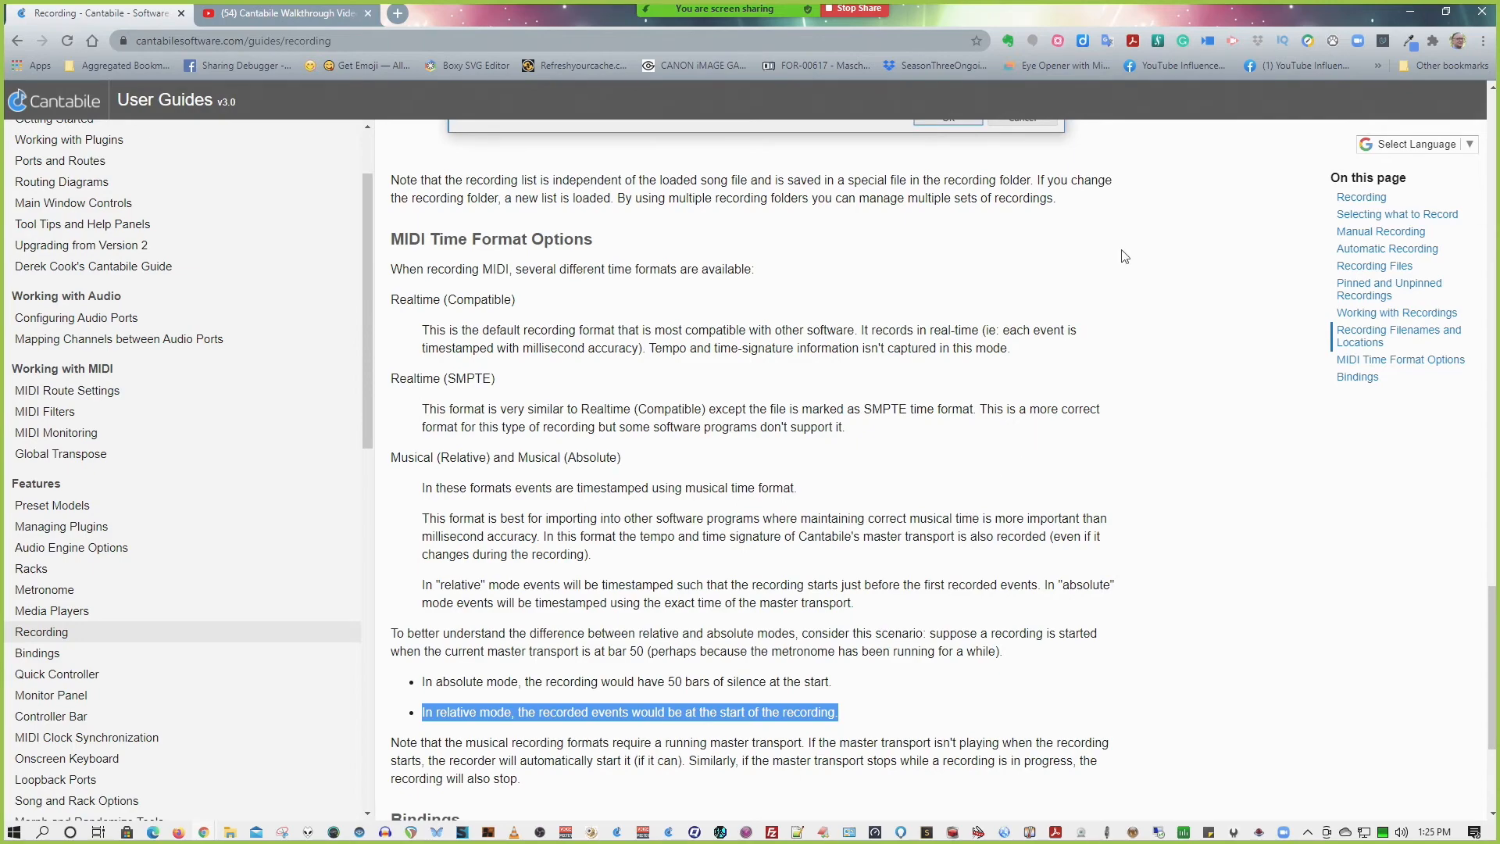
{"action": "left_click", "coordinate": [1405, 13]}
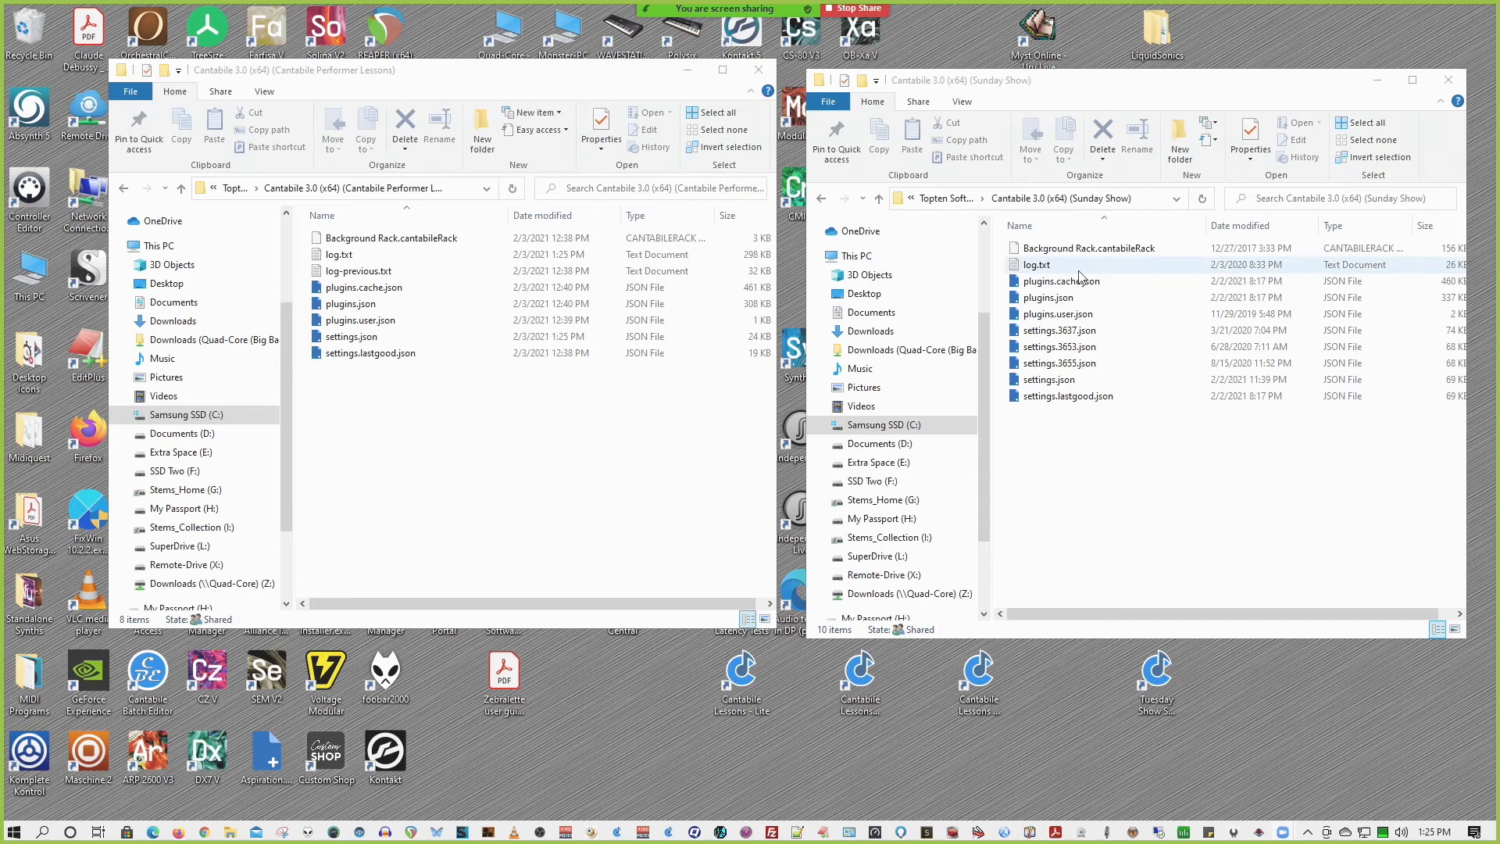
{"action": "left_click", "coordinate": [1023, 386]}
{"action": "left_click_drag", "start_coordinate": [1024, 386], "coordinate": [639, 465]}
{"action": "left_click", "coordinate": [694, 492]}
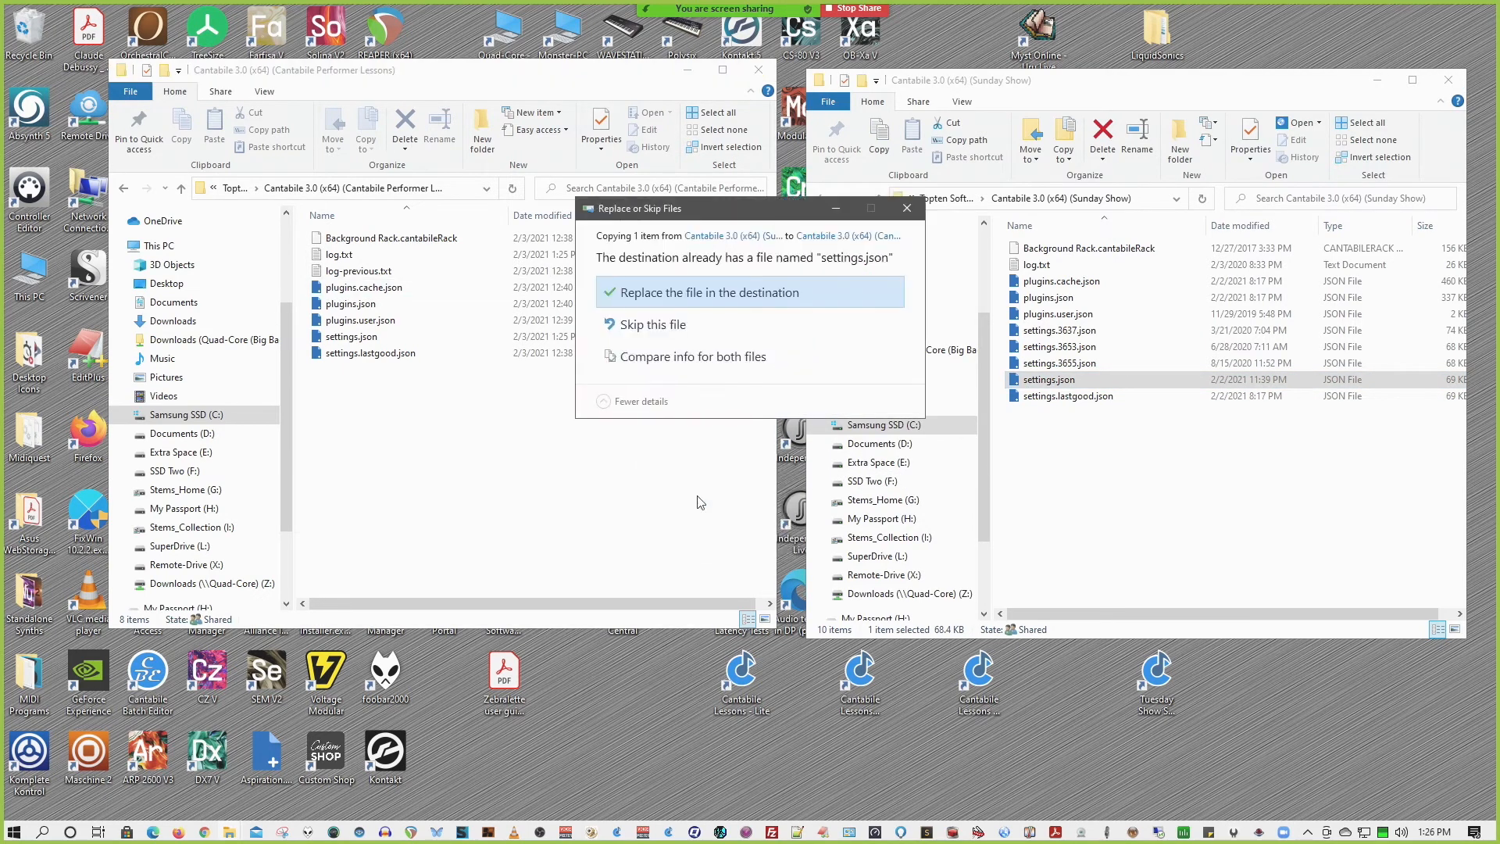
{"action": "left_click", "coordinate": [684, 295]}
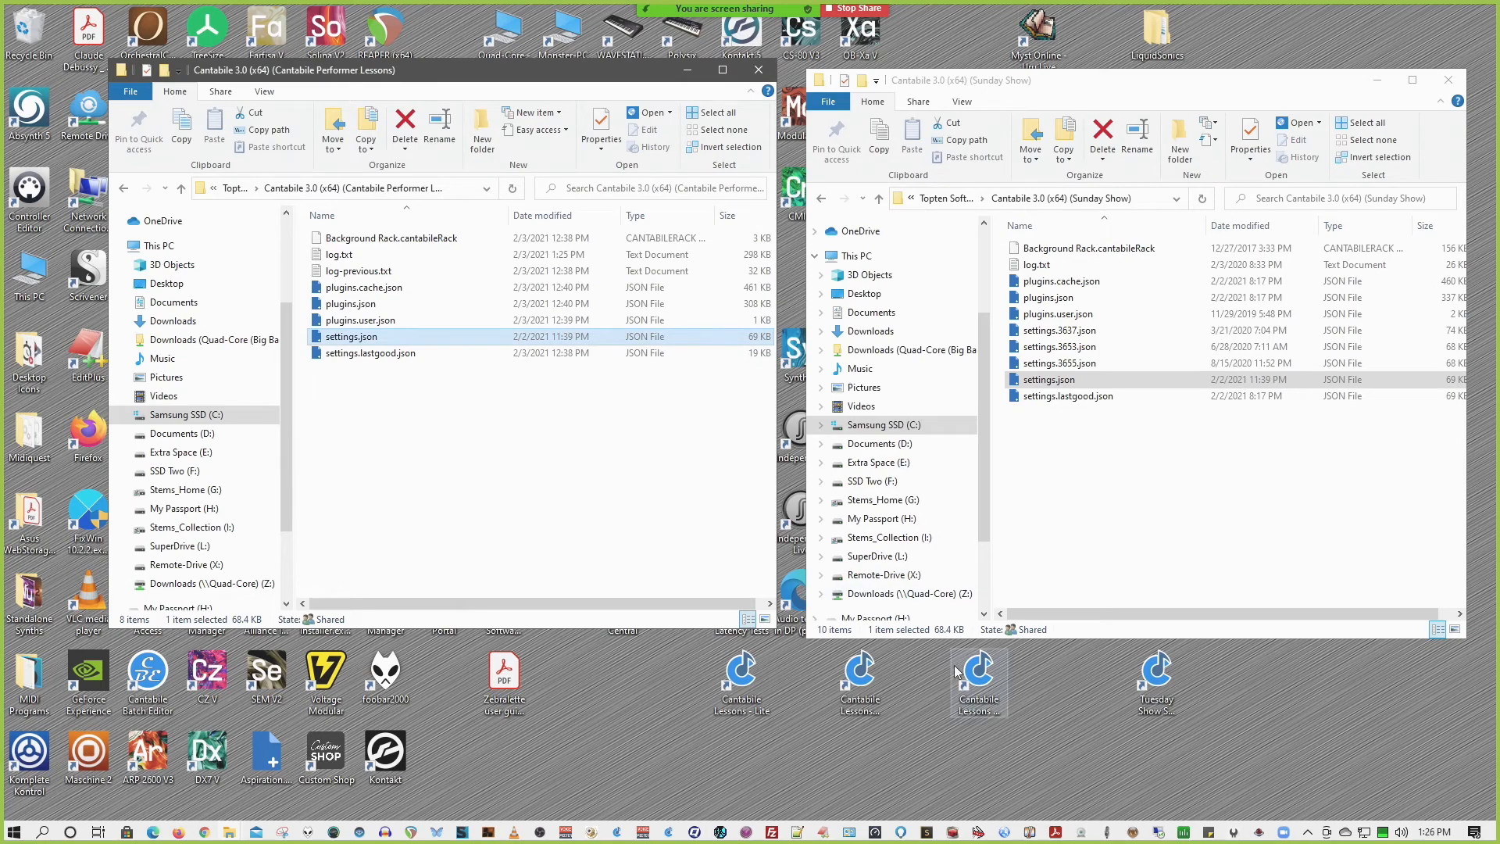
Launch the Cantabile Performer Lessons configuration from its desktop shortcut.
{"action": "left_click", "coordinate": [979, 680]}
{"action": "double_click", "coordinate": [980, 680]}
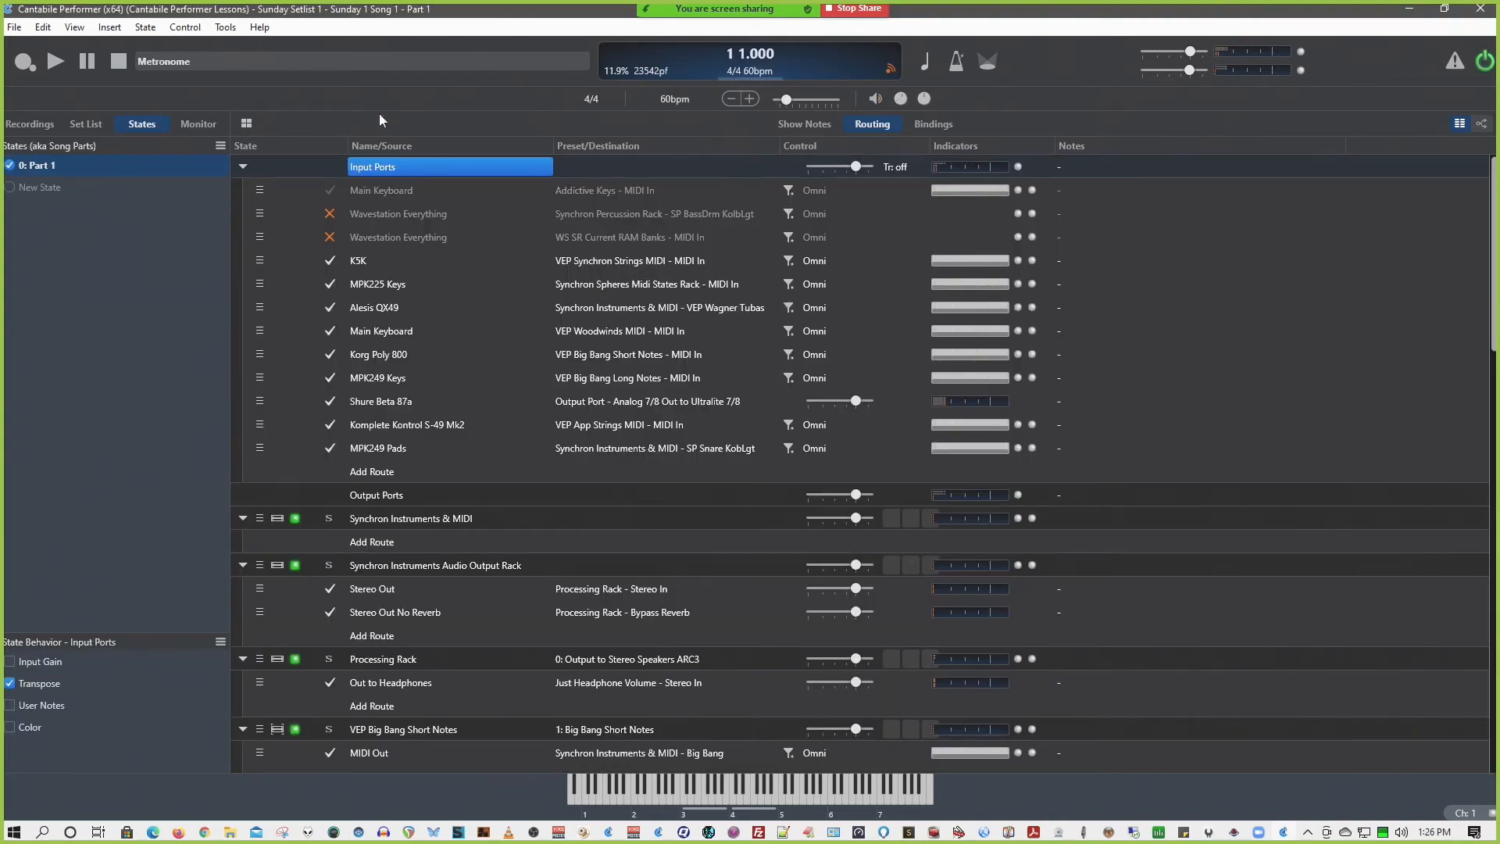
Add the alias "Rode Mic" to the Rode NT2000 Mono audio input port and apply the options.
{"action": "left_click", "coordinate": [225, 26]}
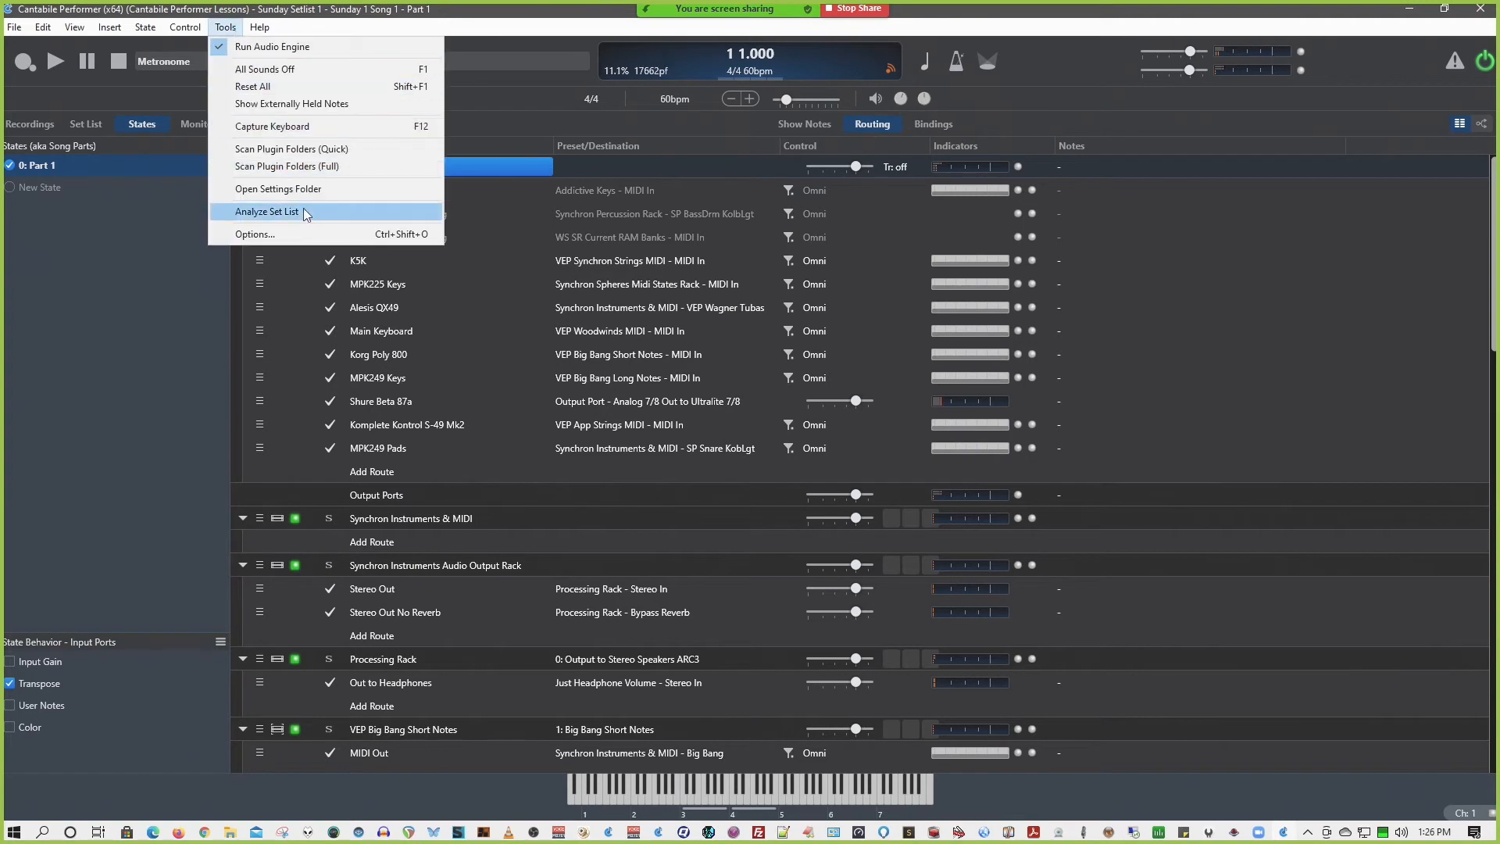
{"action": "left_click", "coordinate": [313, 236]}
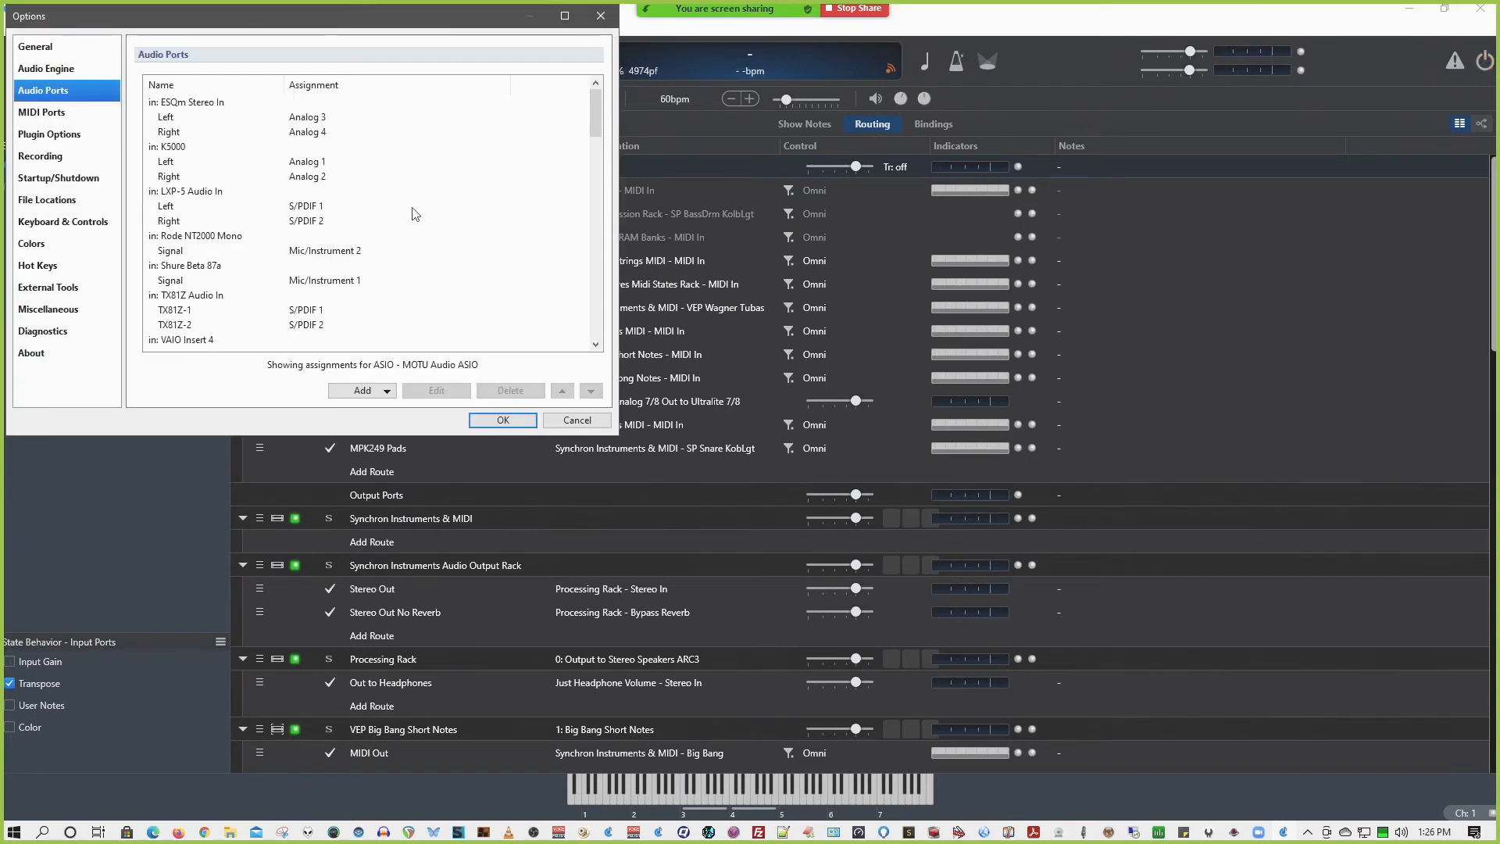
{"action": "double_click", "coordinate": [209, 237]}
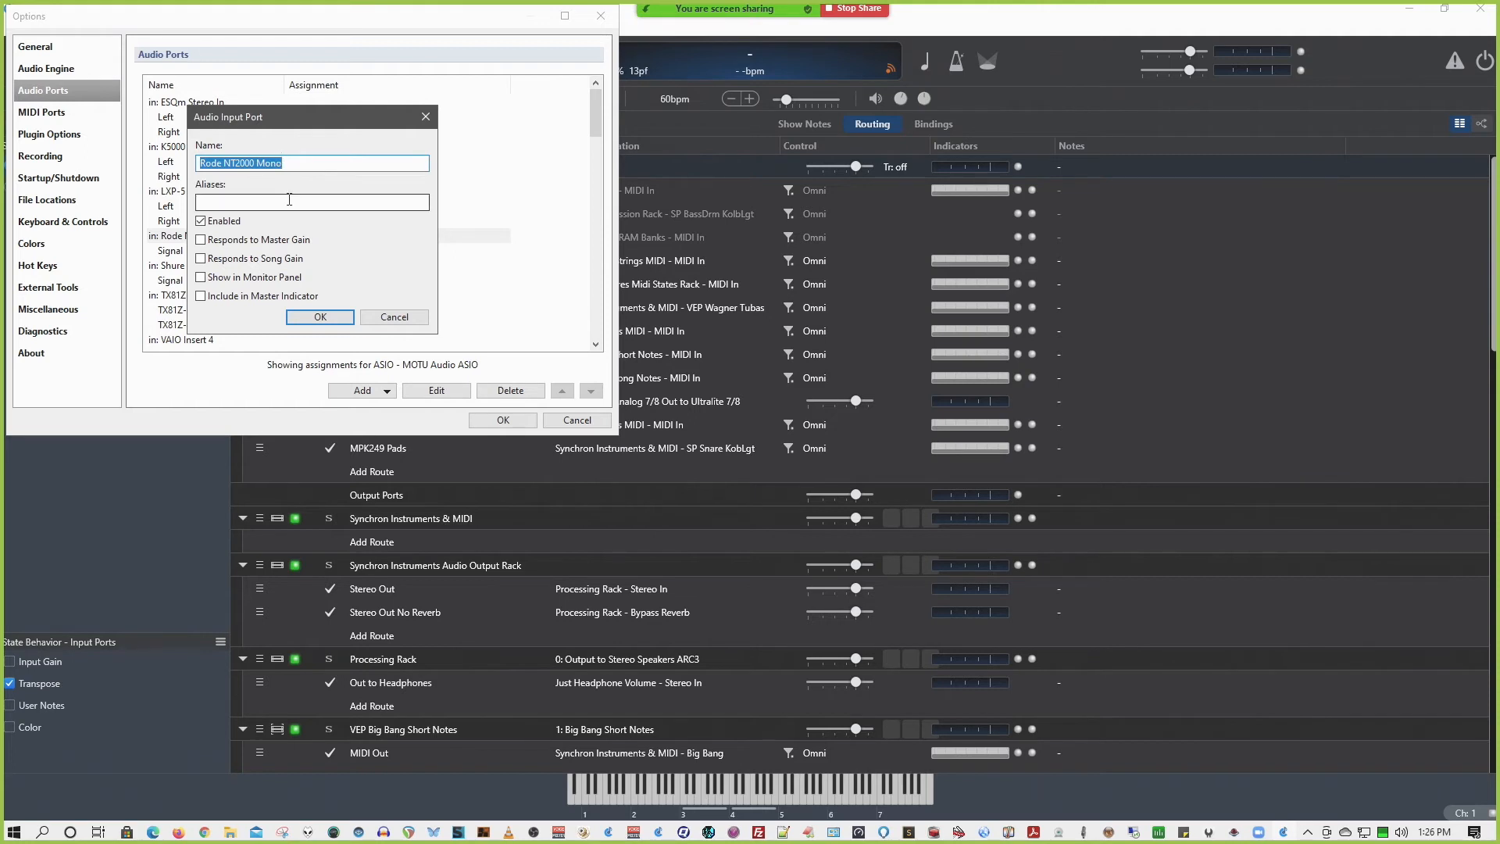
{"action": "left_click", "coordinate": [289, 200]}
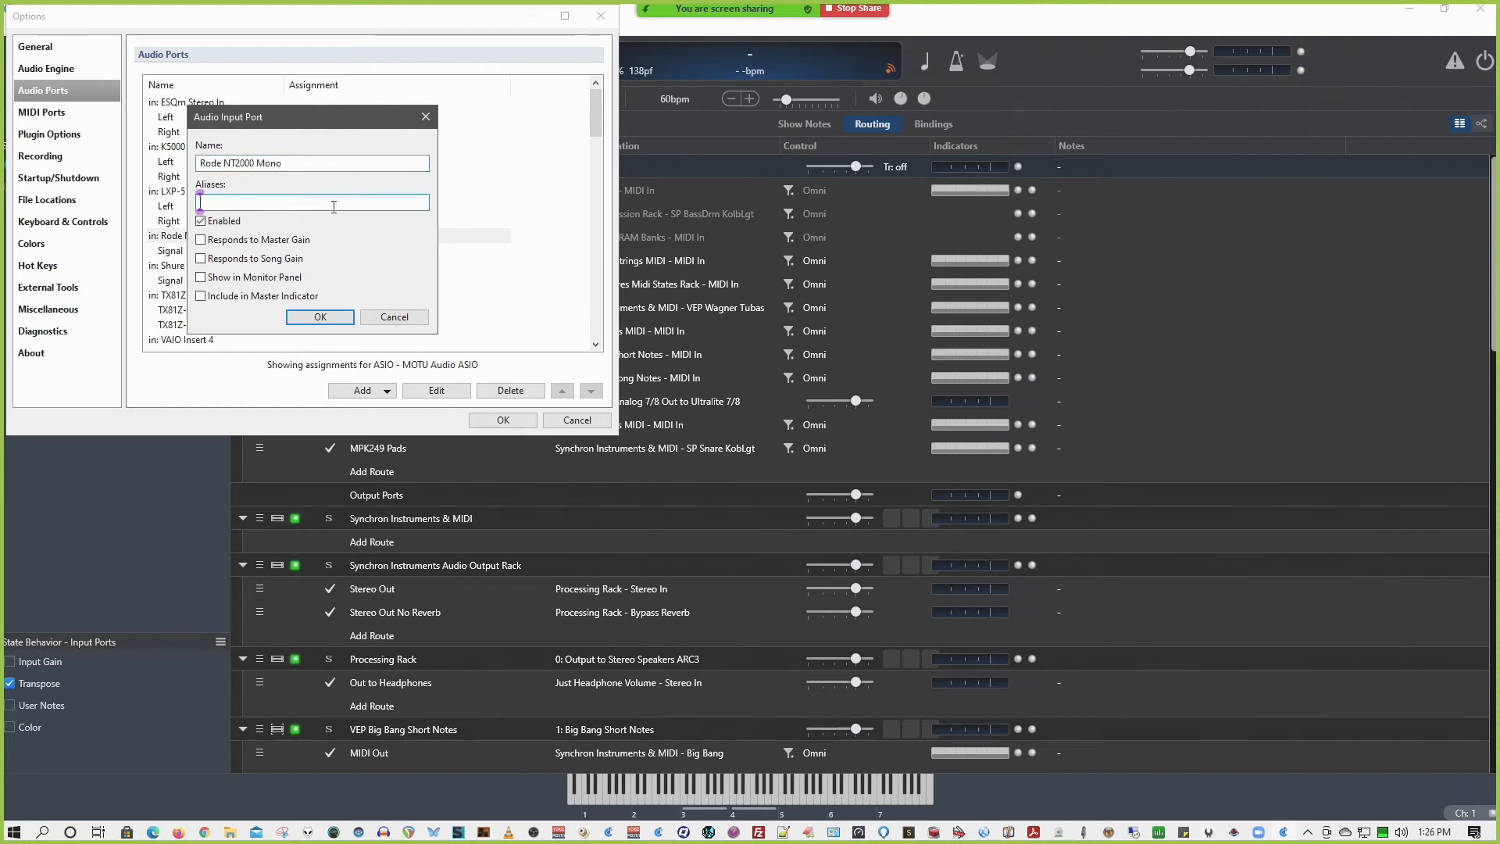
{"action": "type", "text": "Rode Mic"}
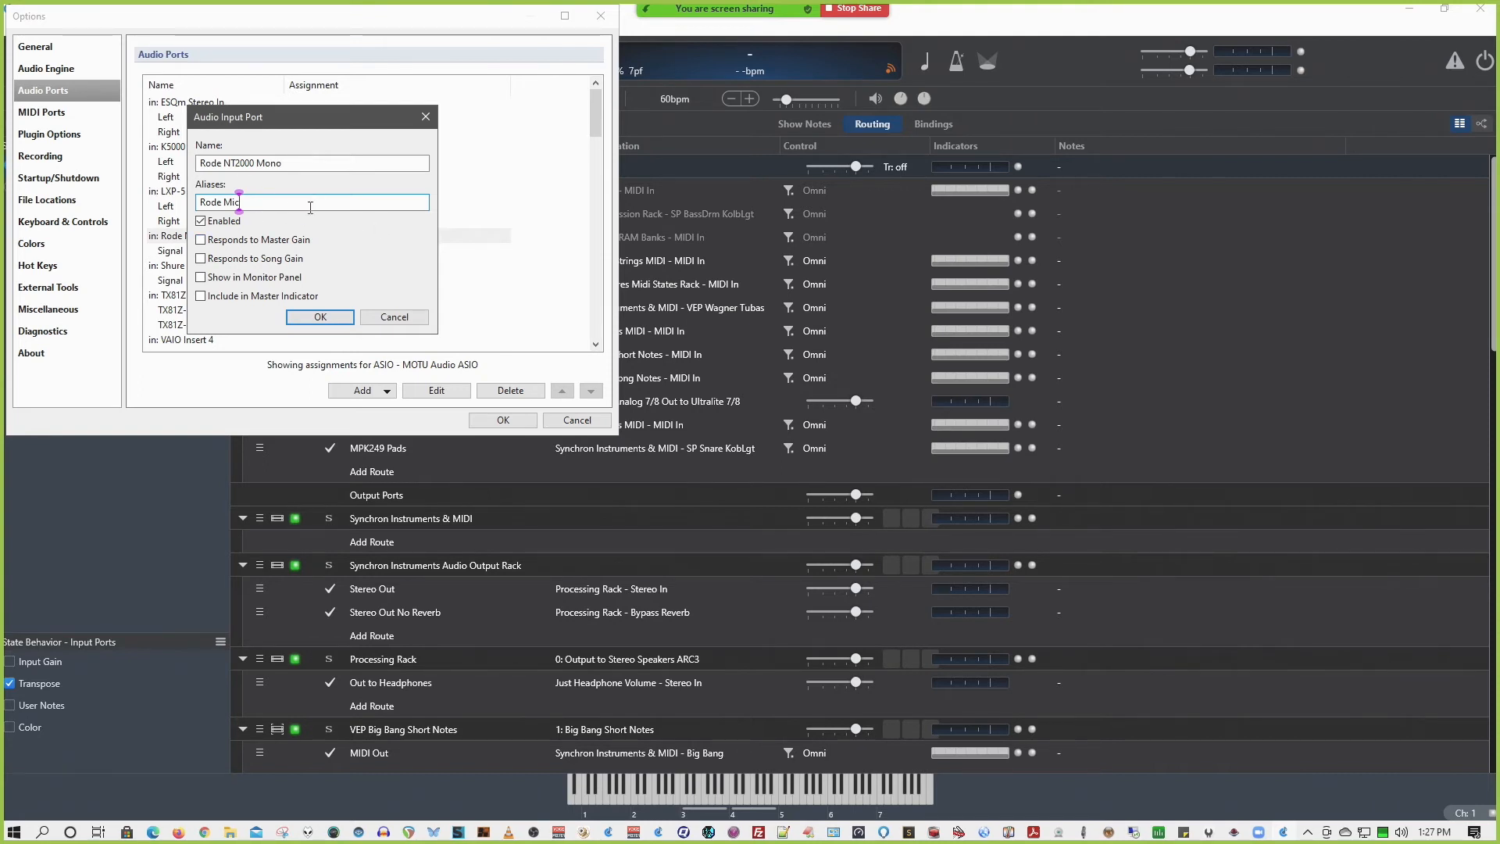
{"action": "left_click", "coordinate": [346, 318]}
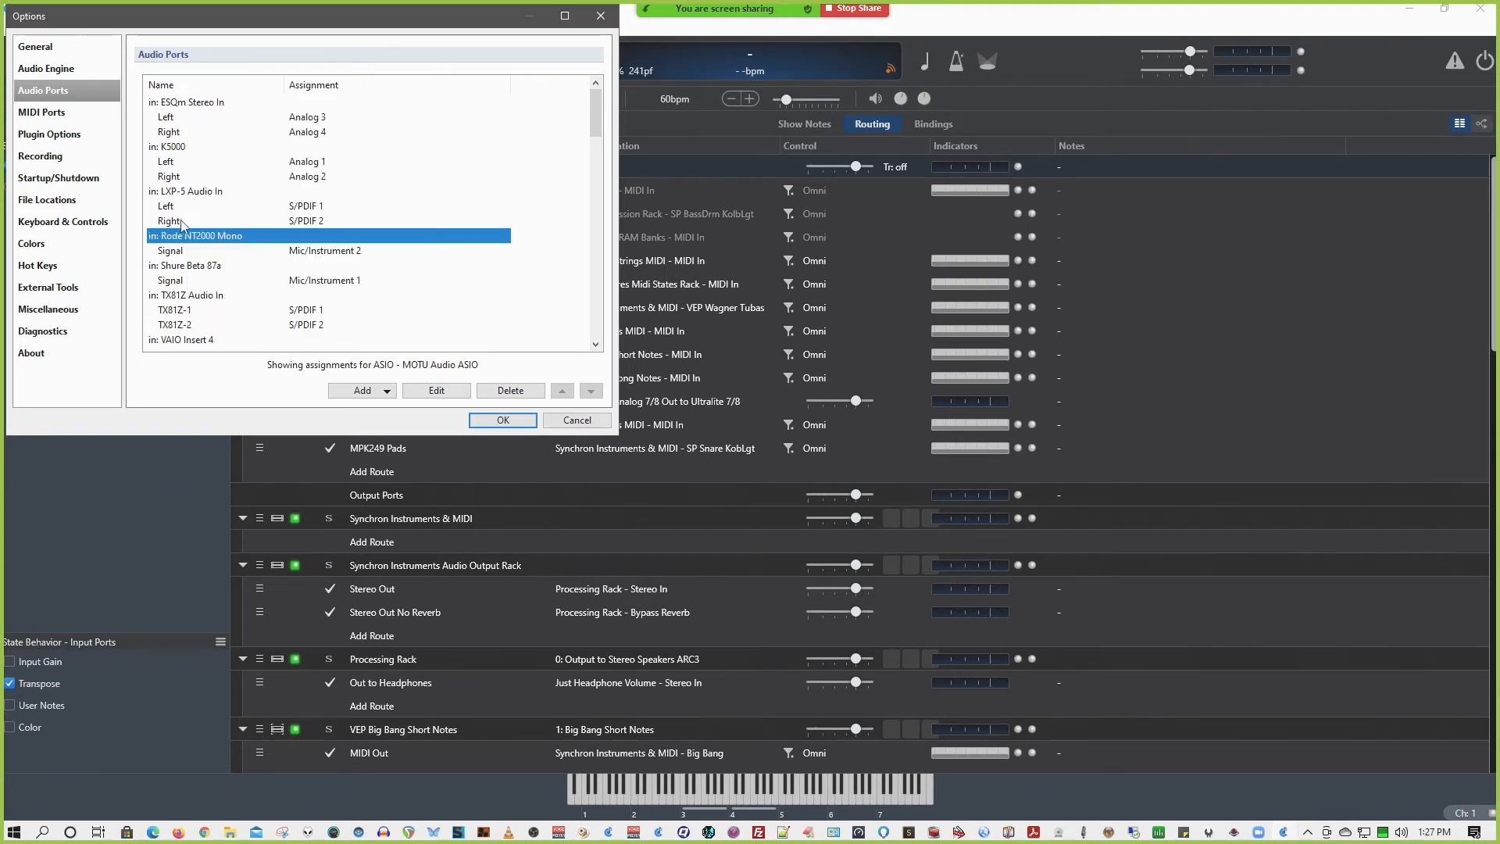
{"action": "left_click", "coordinate": [503, 420]}
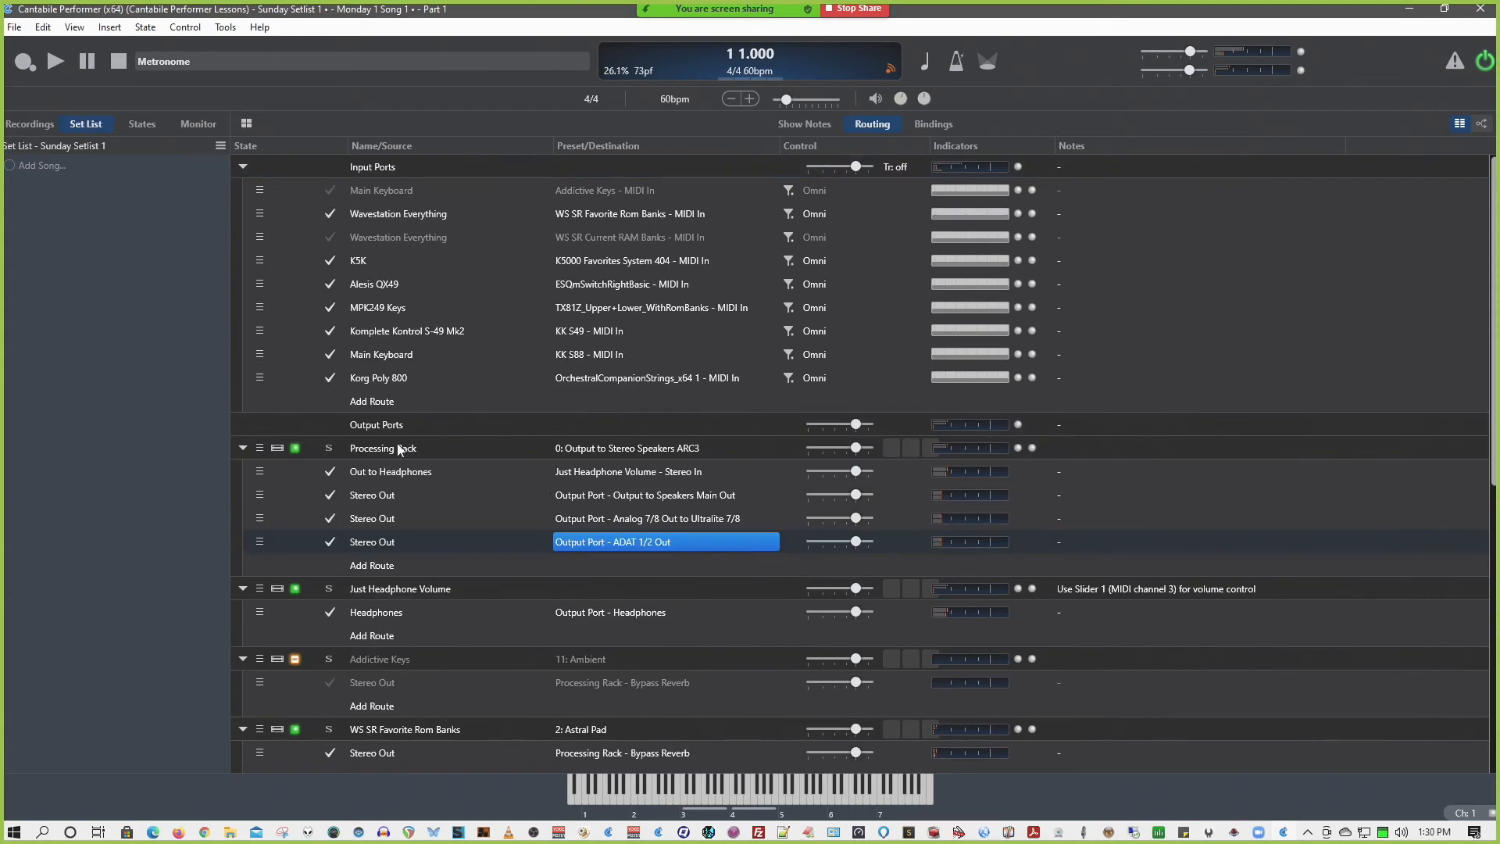
Open the Processing Rack and view the Frontier 1 limiter's plugin editor, closing it again.
{"action": "double_click", "coordinate": [397, 447]}
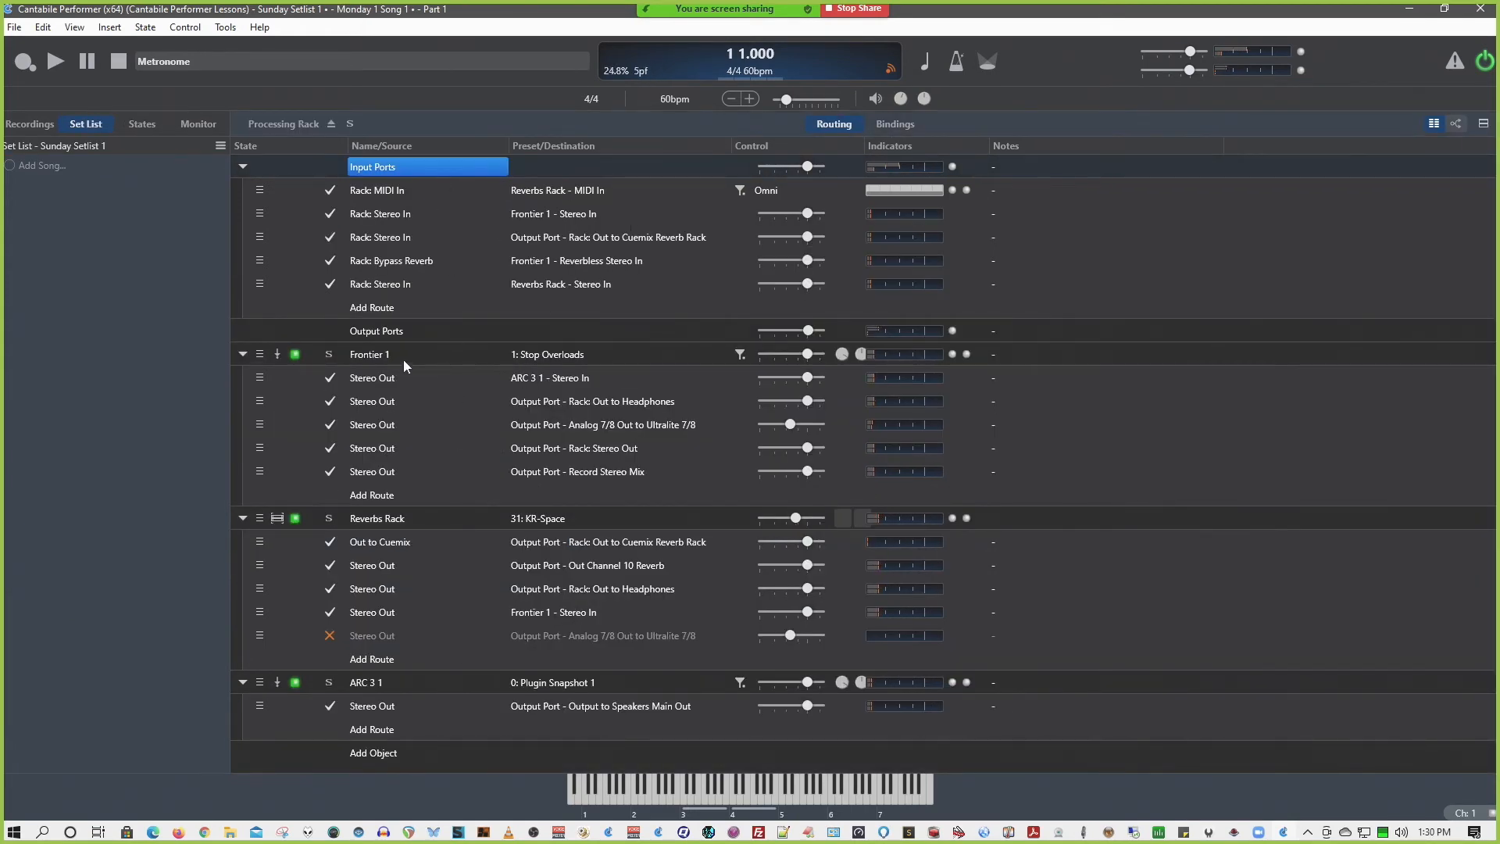
{"action": "double_click", "coordinate": [377, 356]}
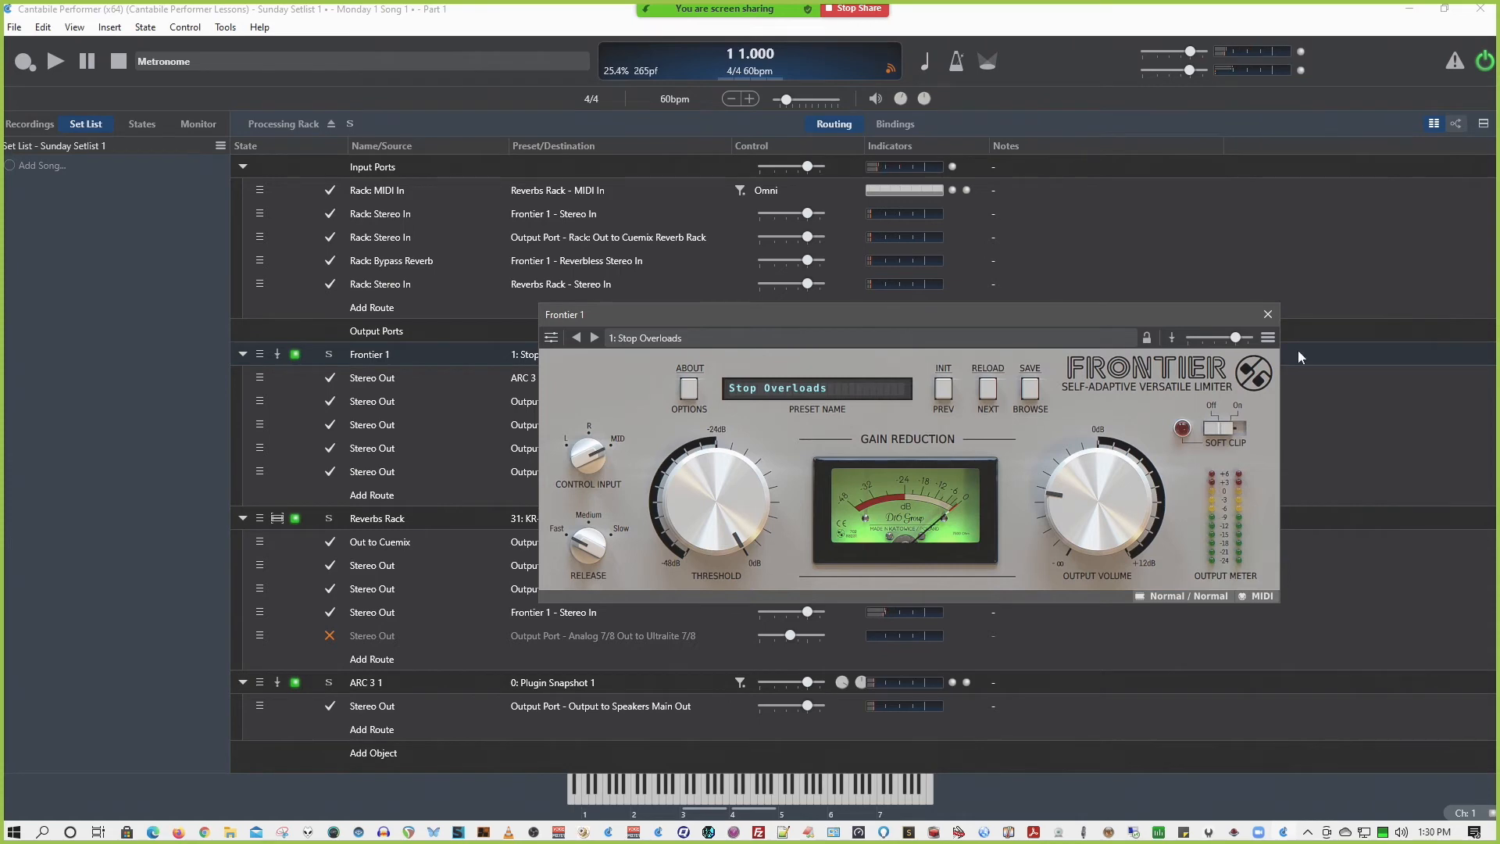
{"action": "left_click", "coordinate": [1267, 314]}
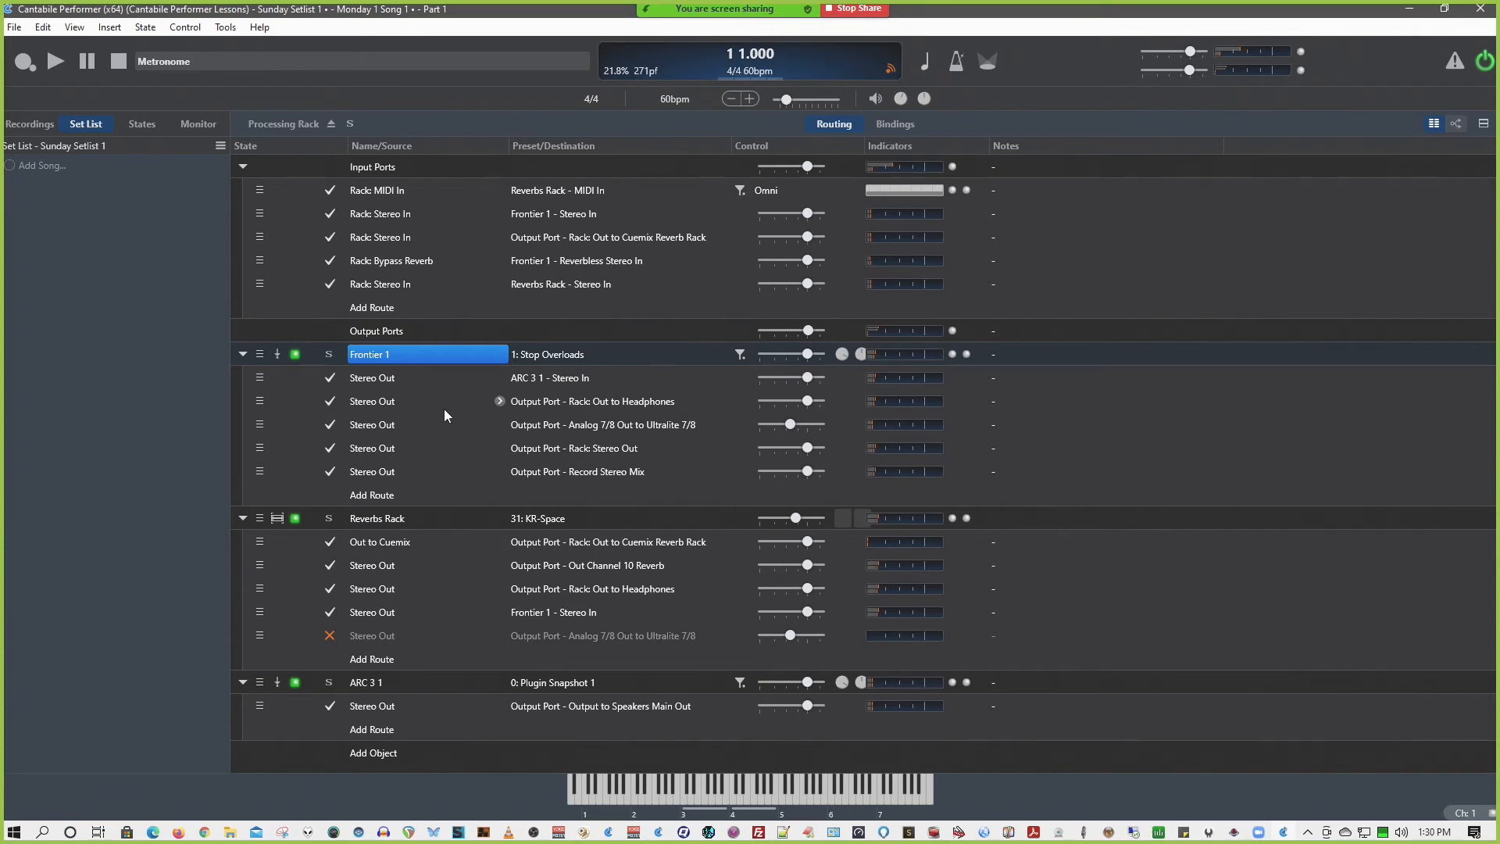
Examine the Reverbs Rack's plugins and its list of rack states, and return to the Processing Rack.
{"action": "double_click", "coordinate": [421, 517]}
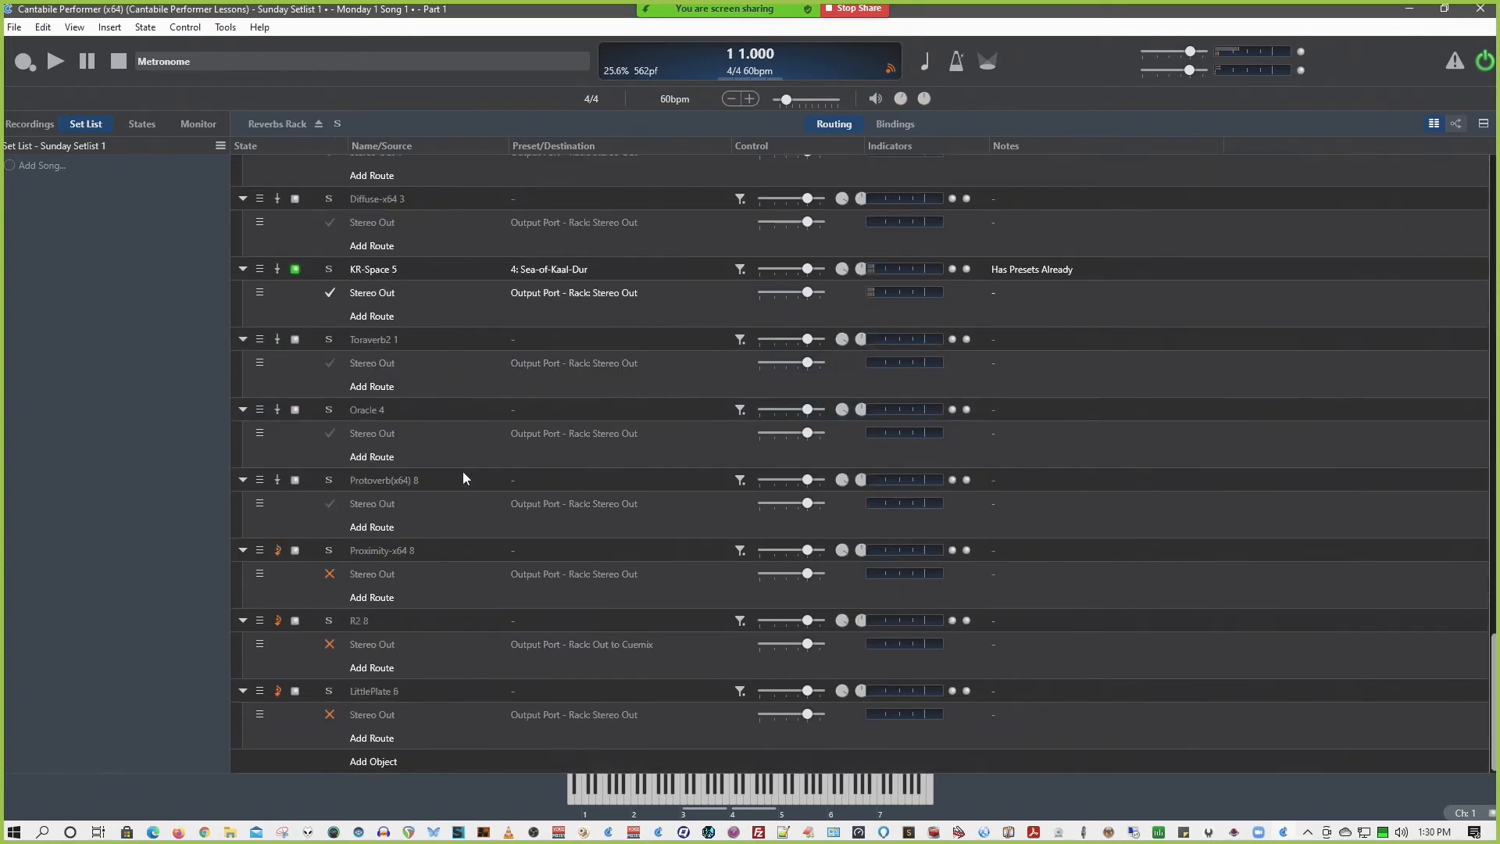
{"action": "scroll", "coordinate": [462, 471], "scroll_direction": "up", "scroll_amount": 6}
{"action": "scroll", "coordinate": [462, 471], "scroll_direction": "down", "scroll_amount": 3}
{"action": "scroll", "coordinate": [442, 438], "scroll_direction": "up", "scroll_amount": 6}
{"action": "scroll", "coordinate": [443, 437], "scroll_direction": "up", "scroll_amount": 6}
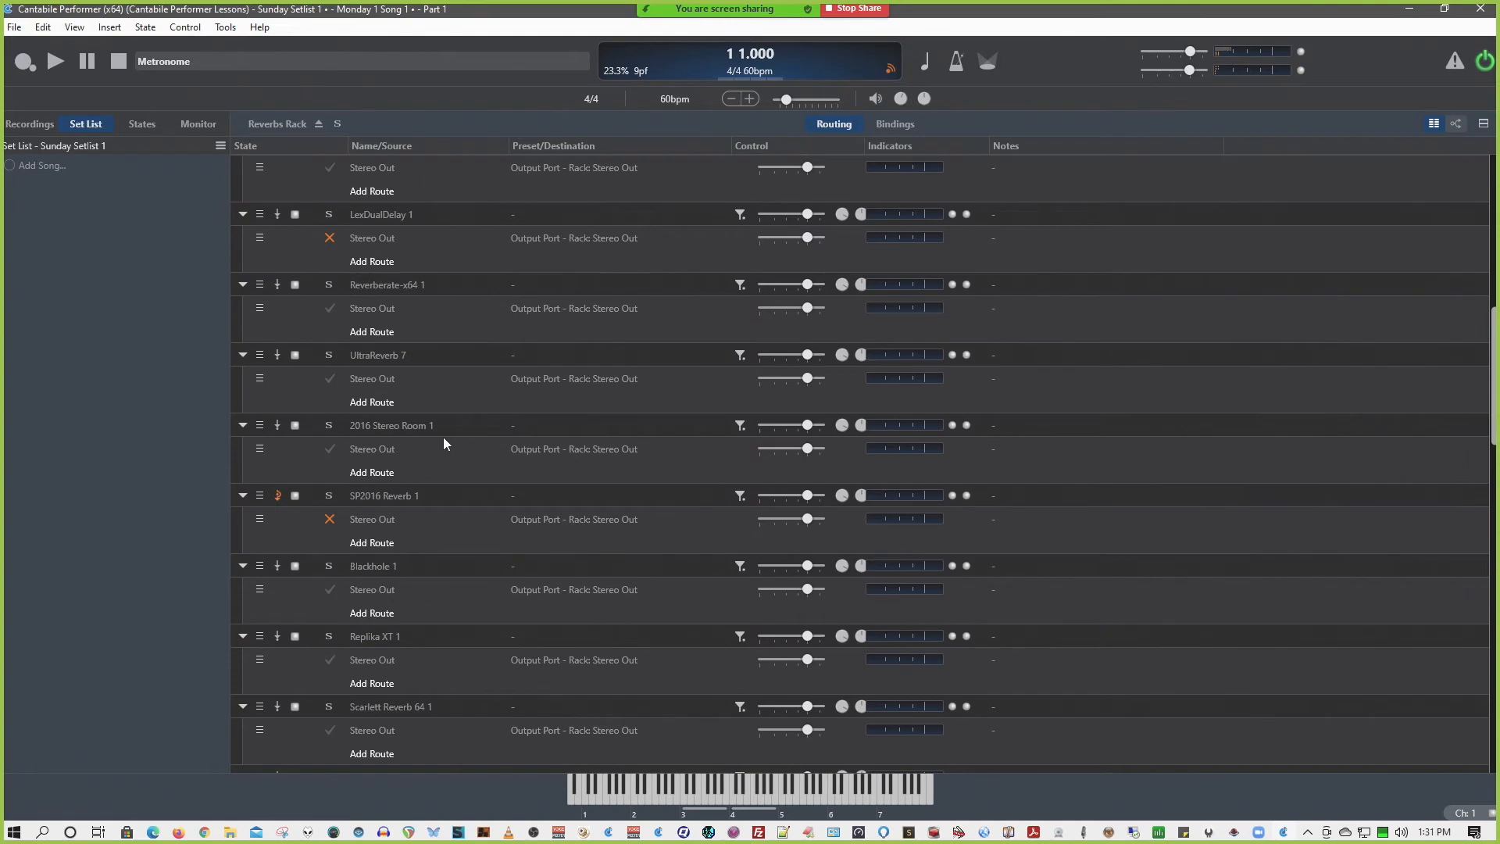
{"action": "left_click", "coordinate": [138, 127]}
{"action": "scroll", "coordinate": [75, 289], "scroll_direction": "up", "scroll_amount": 3}
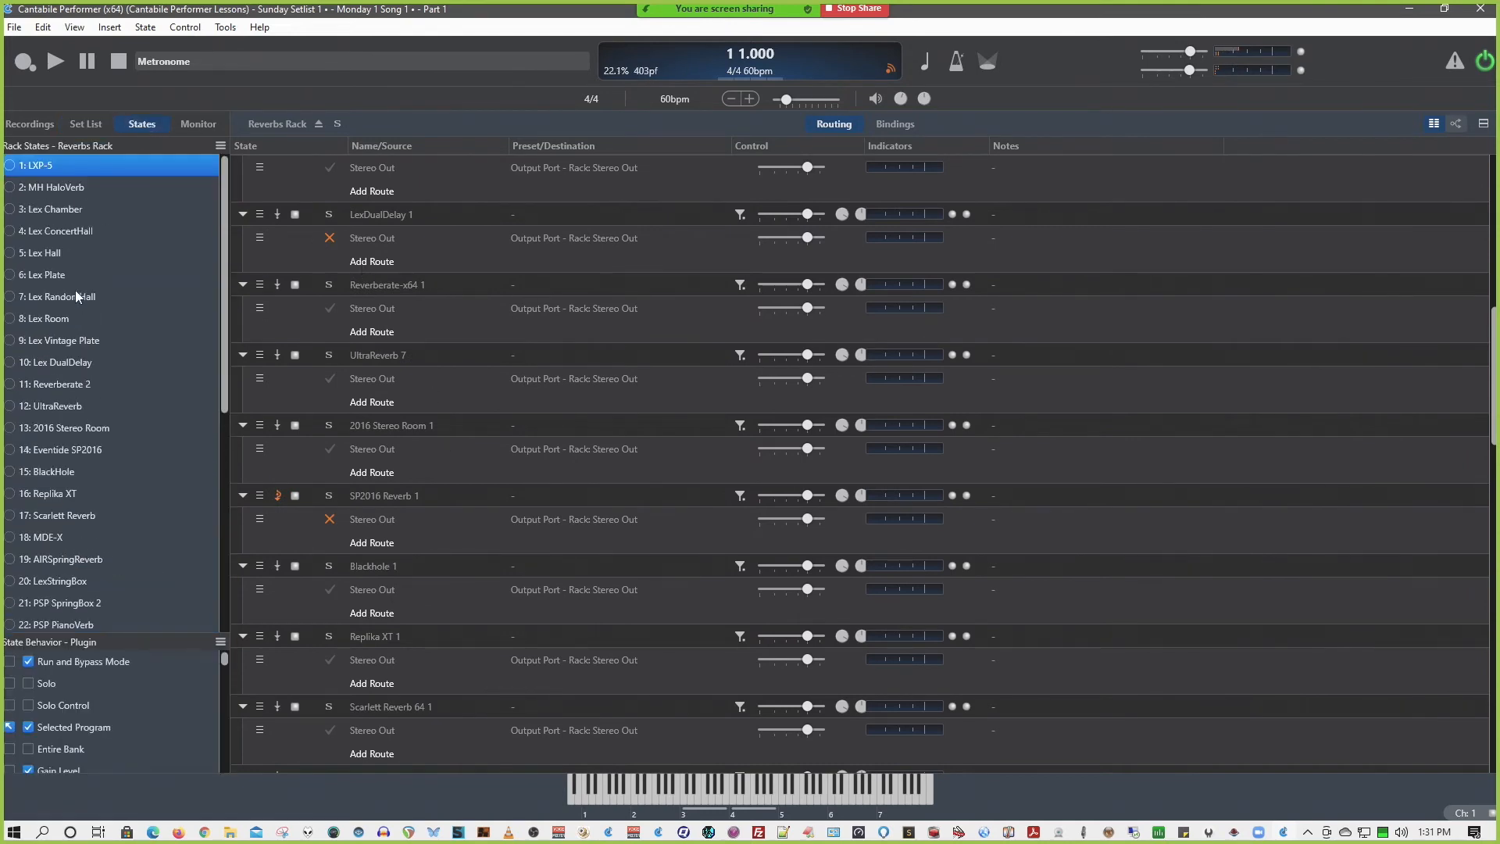
{"action": "left_click", "coordinate": [318, 122]}
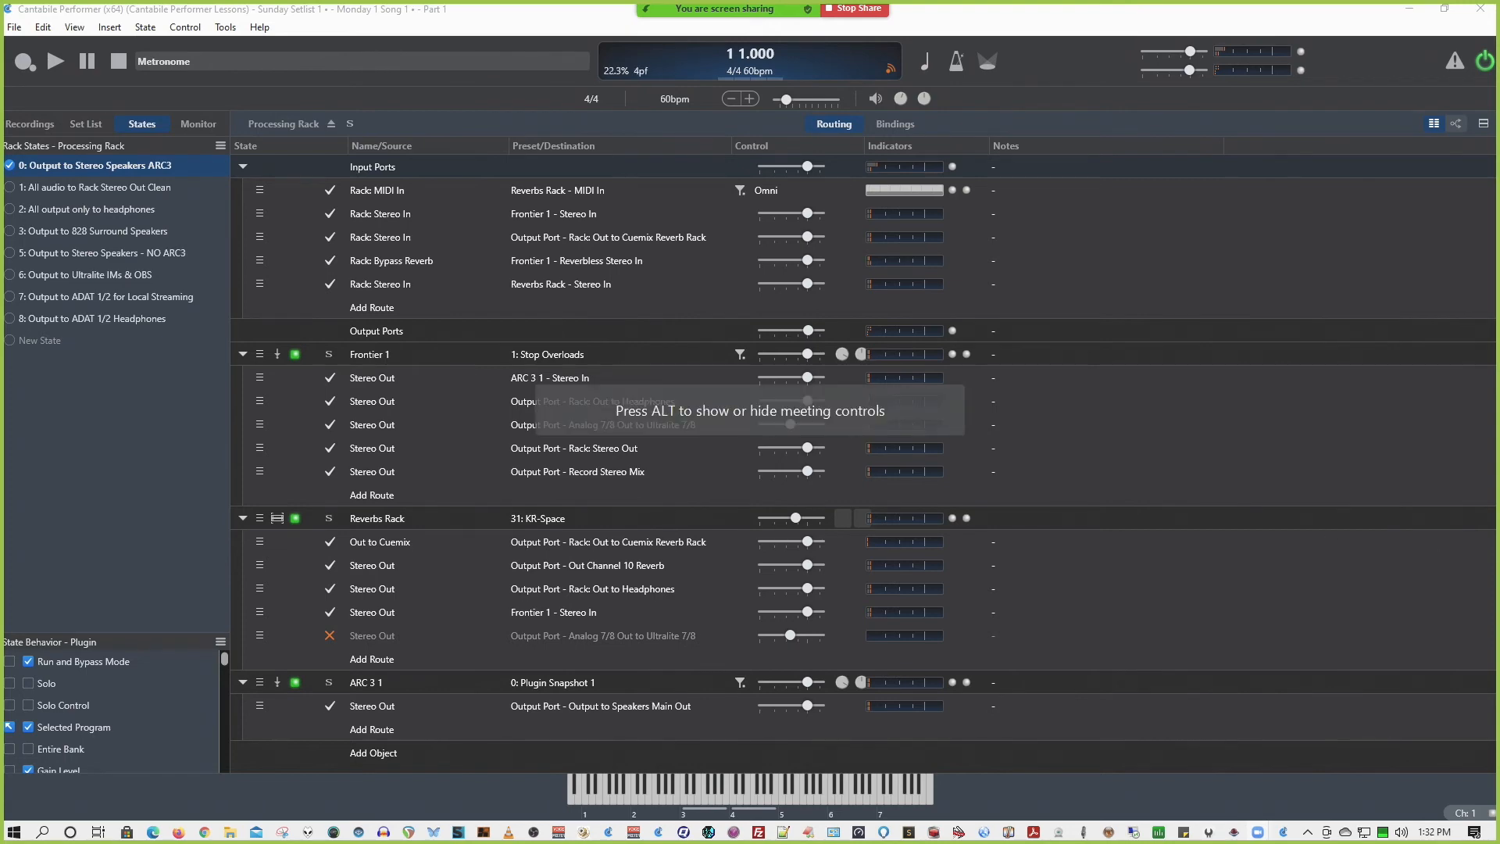
{"action": "key", "text": "alt+Tab"}
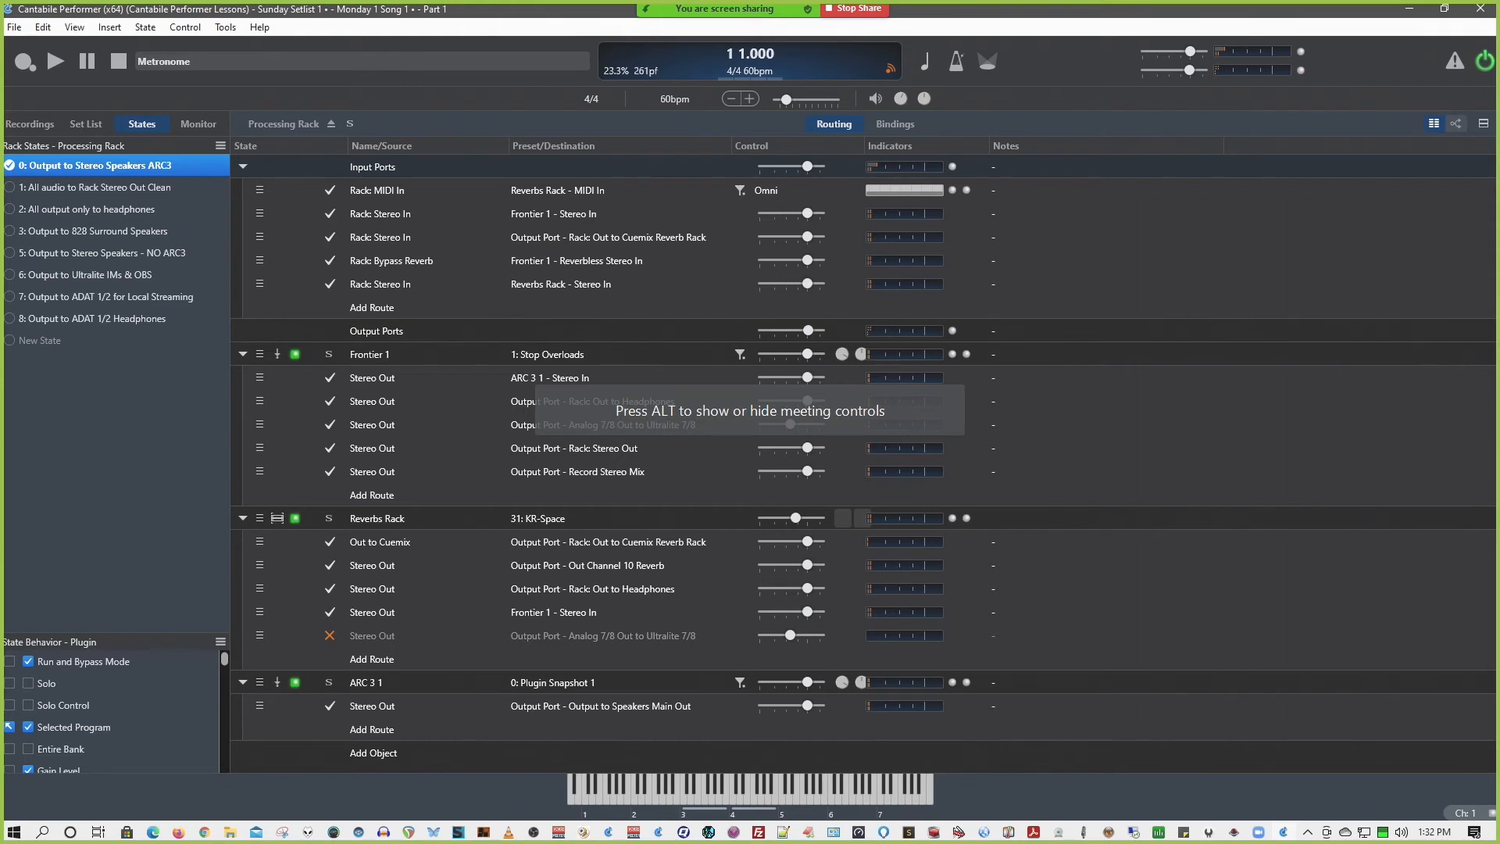
{"action": "key", "text": "alt+Tab"}
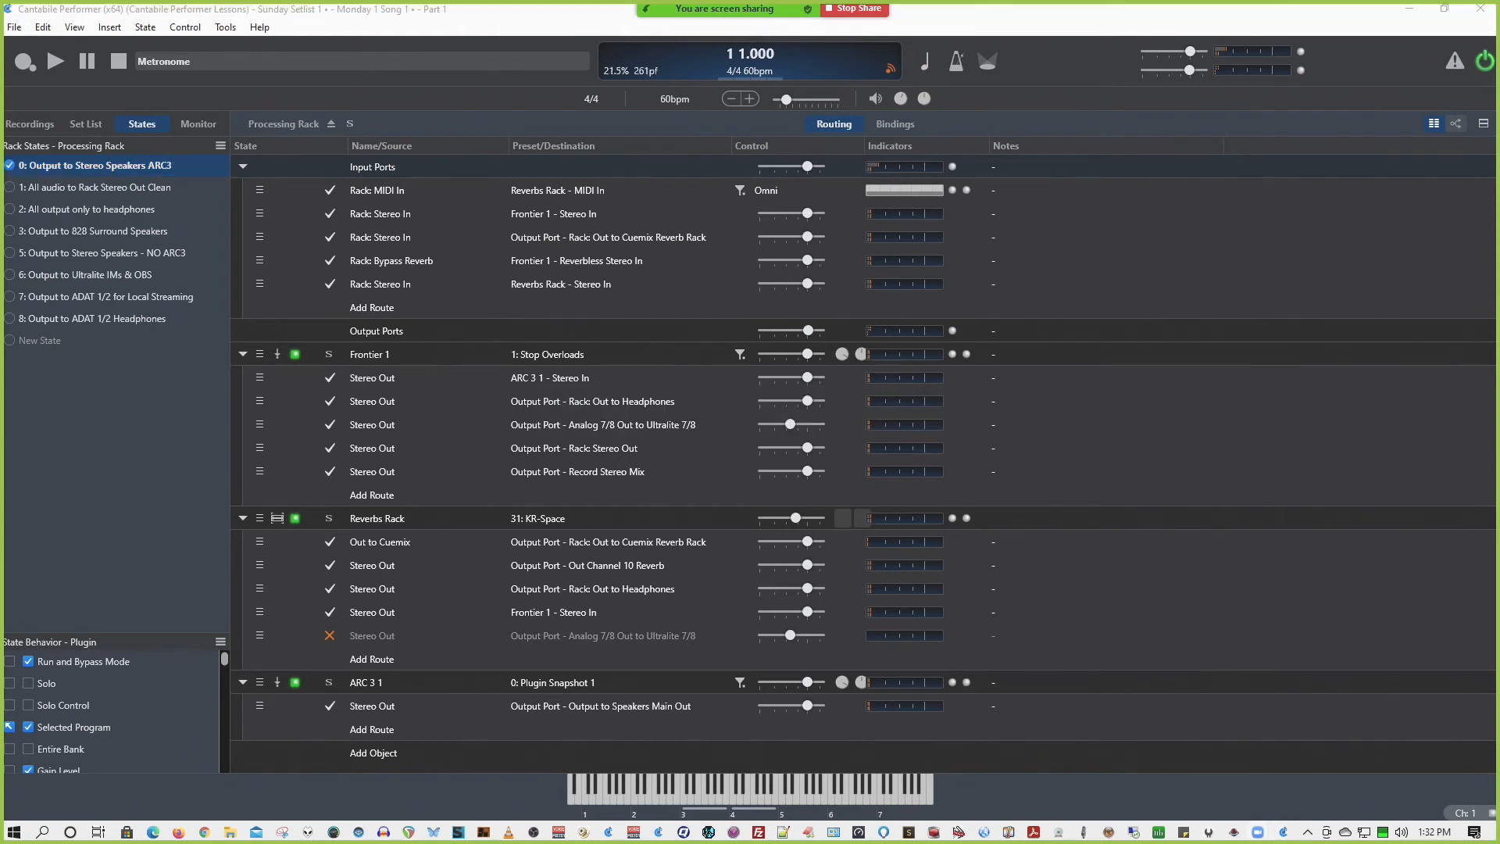
{"action": "left_click_drag", "start_coordinate": [1499, 313], "coordinate": [825, 152]}
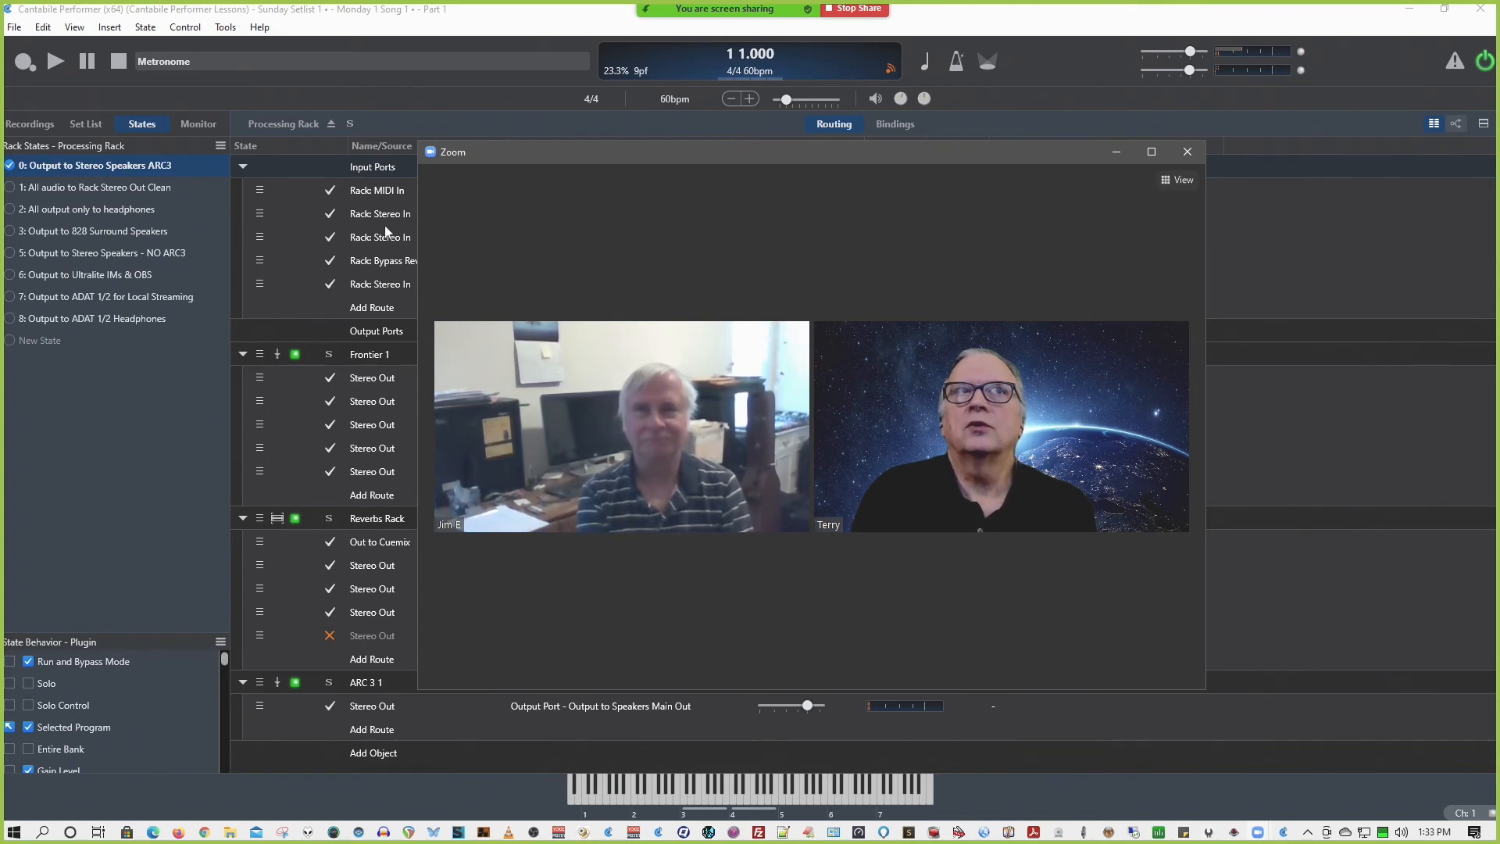
{"action": "left_click_drag", "start_coordinate": [532, 151], "coordinate": [833, 153]}
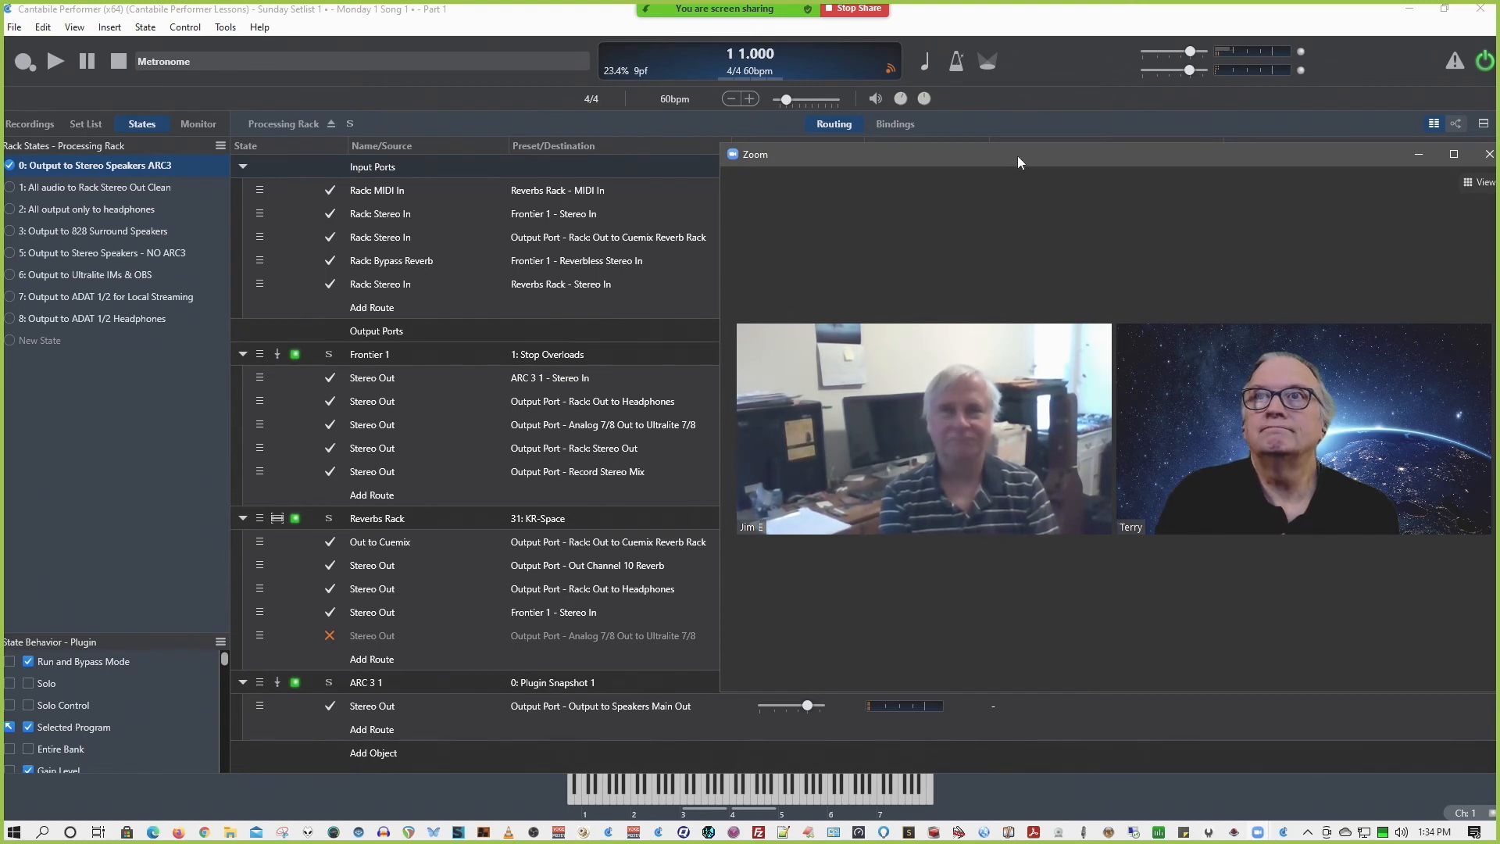
{"action": "left_click_drag", "start_coordinate": [1017, 156], "coordinate": [996, 161]}
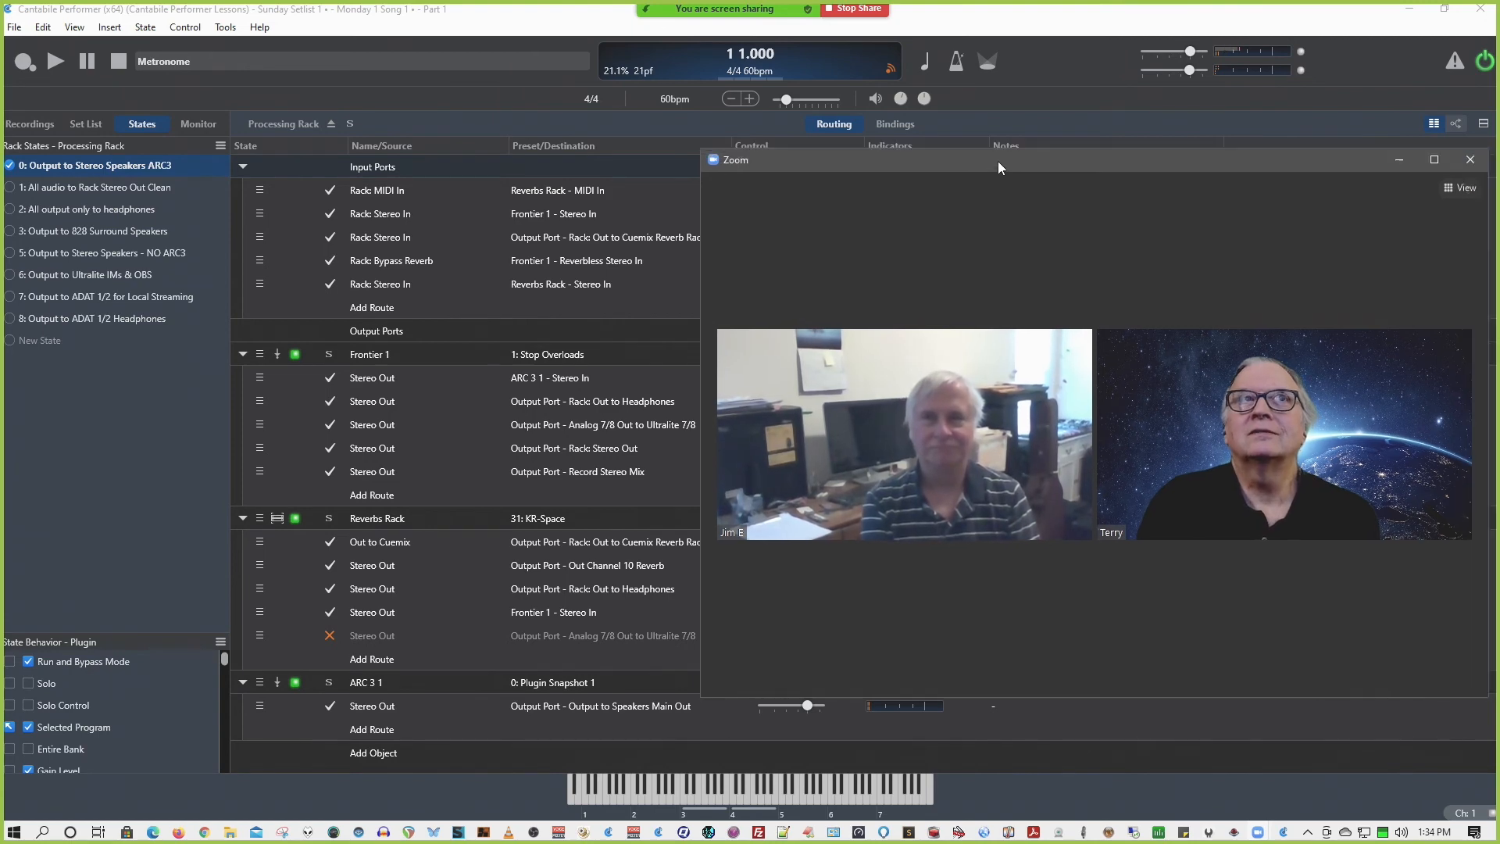
{"action": "left_click_drag", "start_coordinate": [996, 161], "coordinate": [1499, 500]}
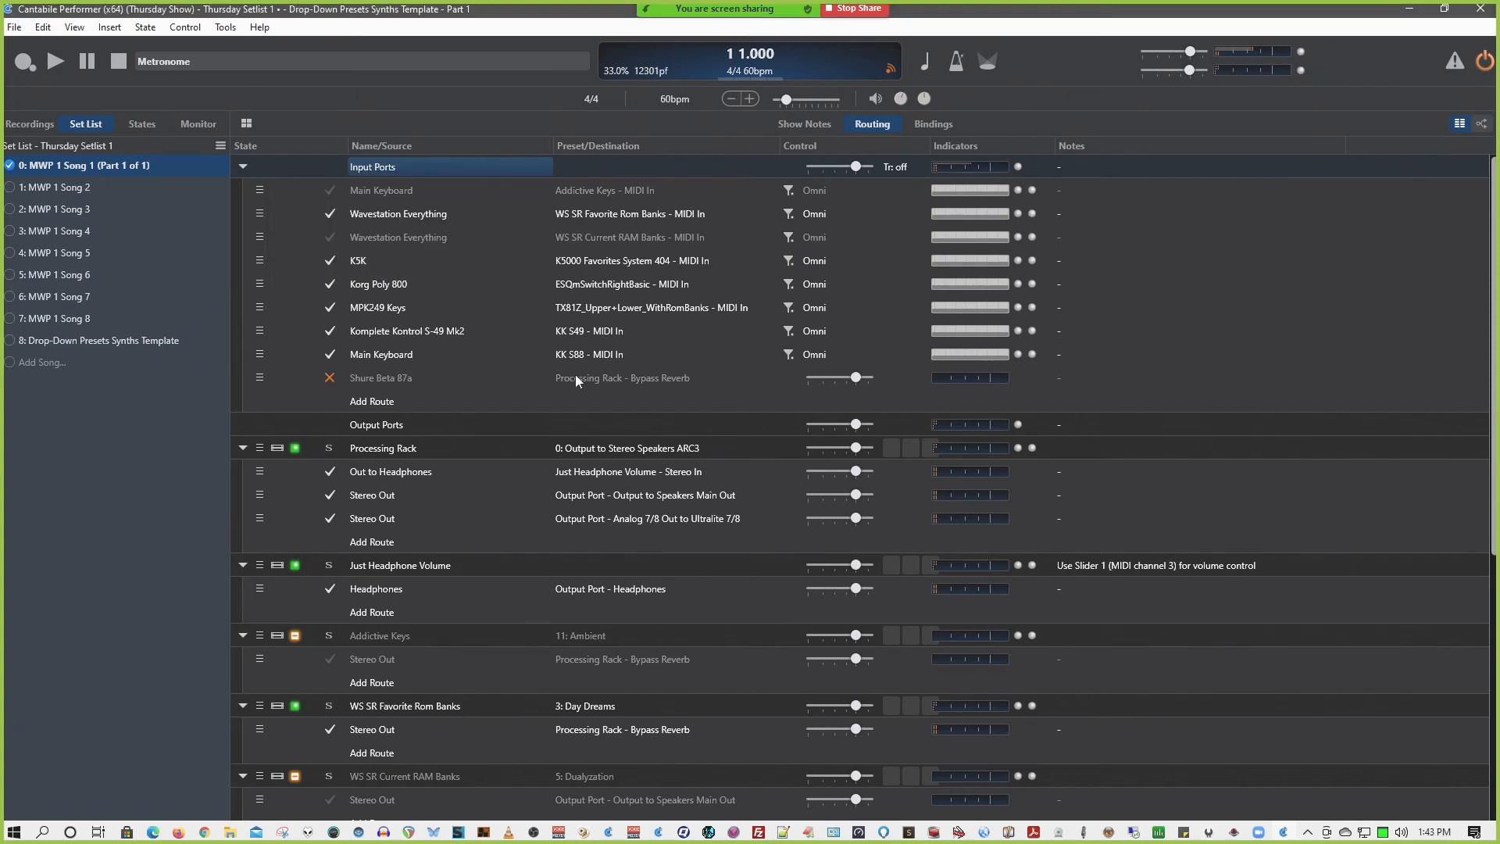
Look through the Drop-Down Presets Synths Template song's routing and show the Titan synth's preset list.
{"action": "scroll", "coordinate": [557, 361], "scroll_direction": "down", "scroll_amount": 10}
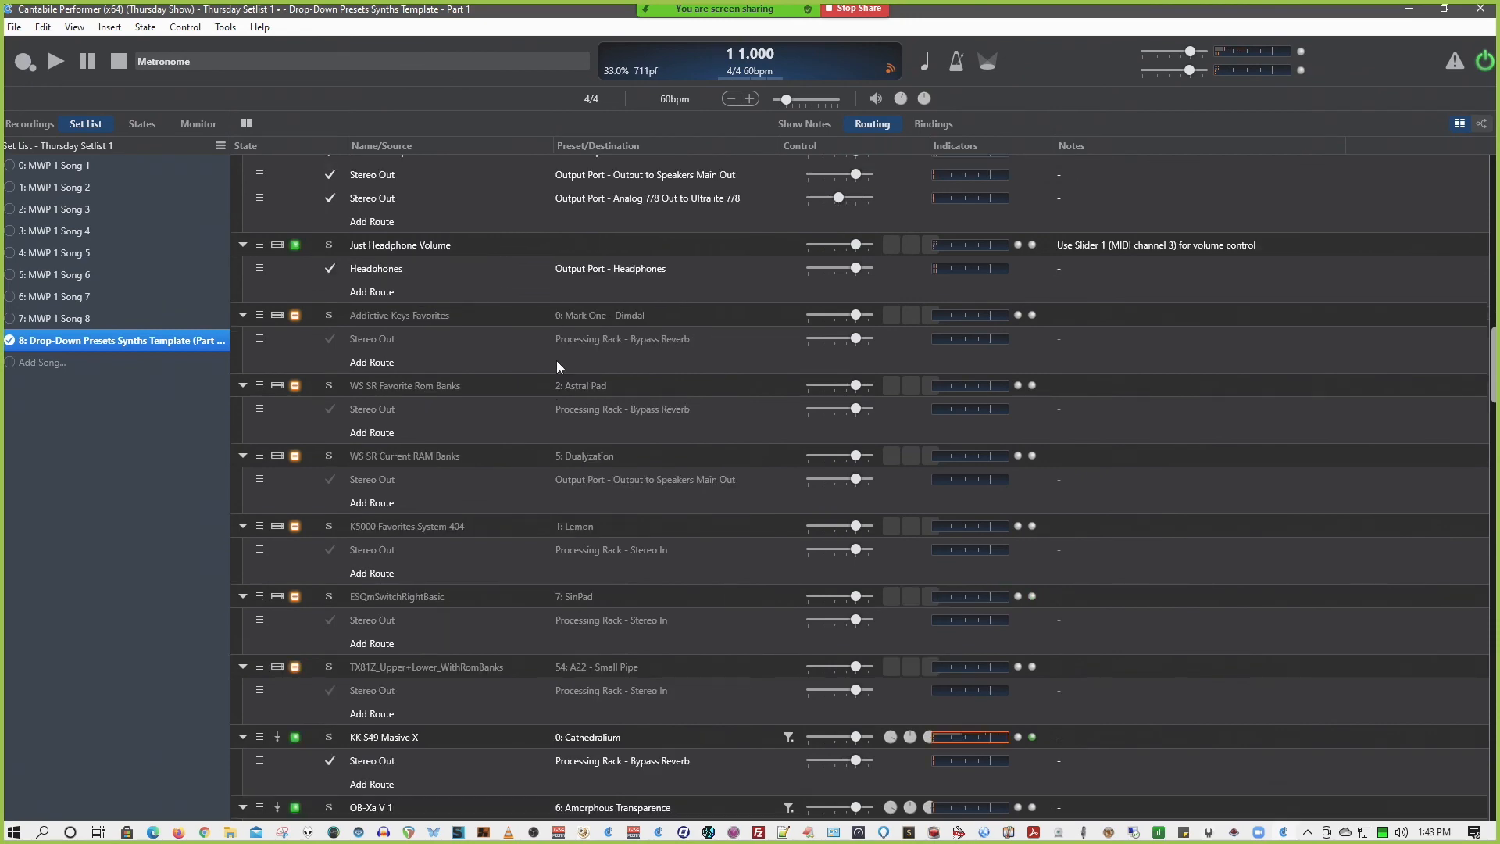
{"action": "scroll", "coordinate": [557, 364], "scroll_direction": "up", "scroll_amount": 3}
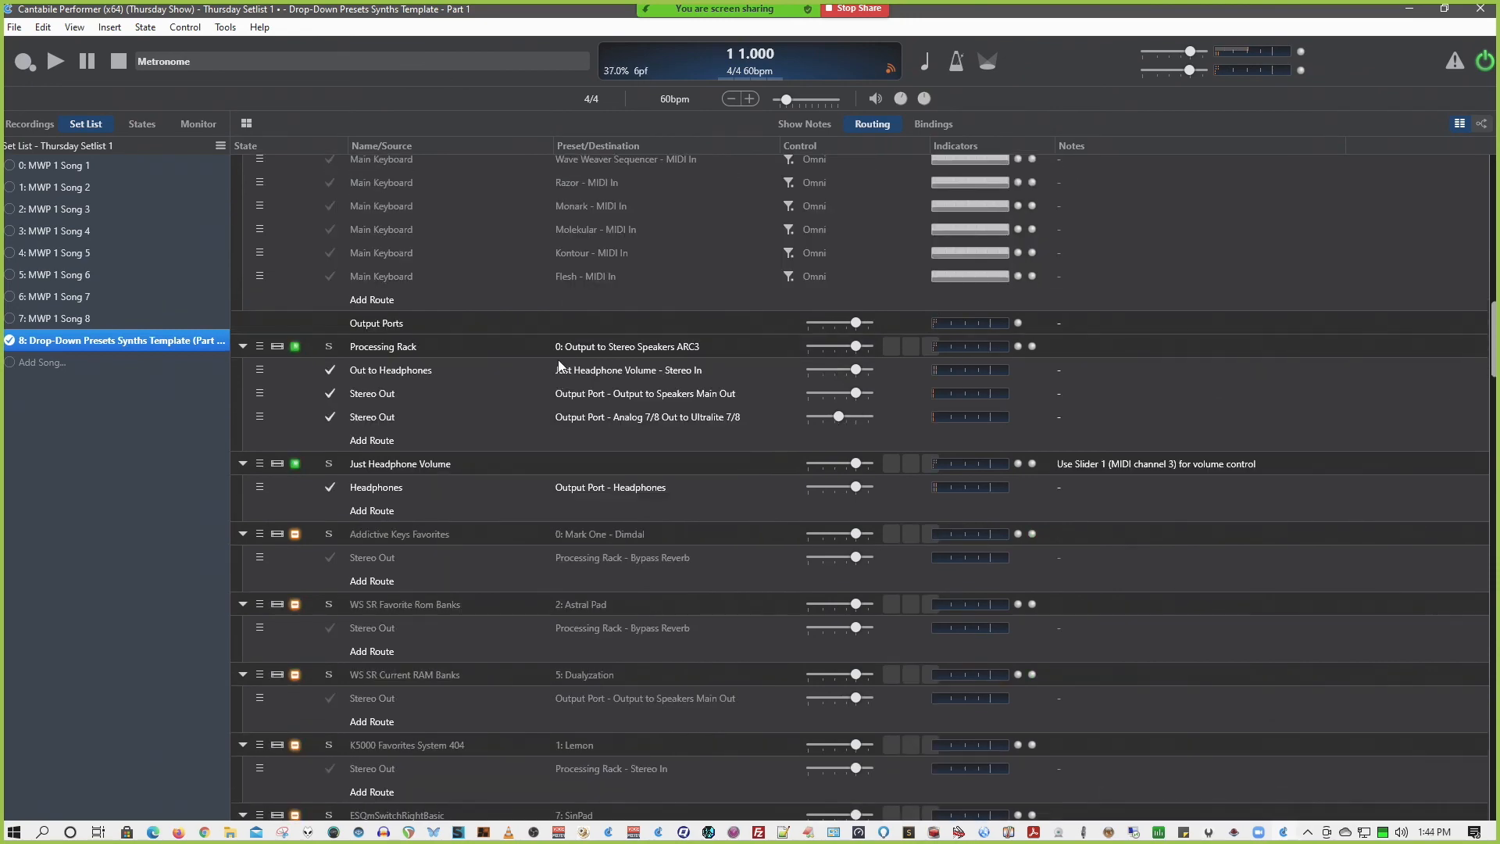
{"action": "scroll", "coordinate": [557, 359], "scroll_direction": "down", "scroll_amount": 2}
{"action": "scroll", "coordinate": [586, 411], "scroll_direction": "down", "scroll_amount": 7}
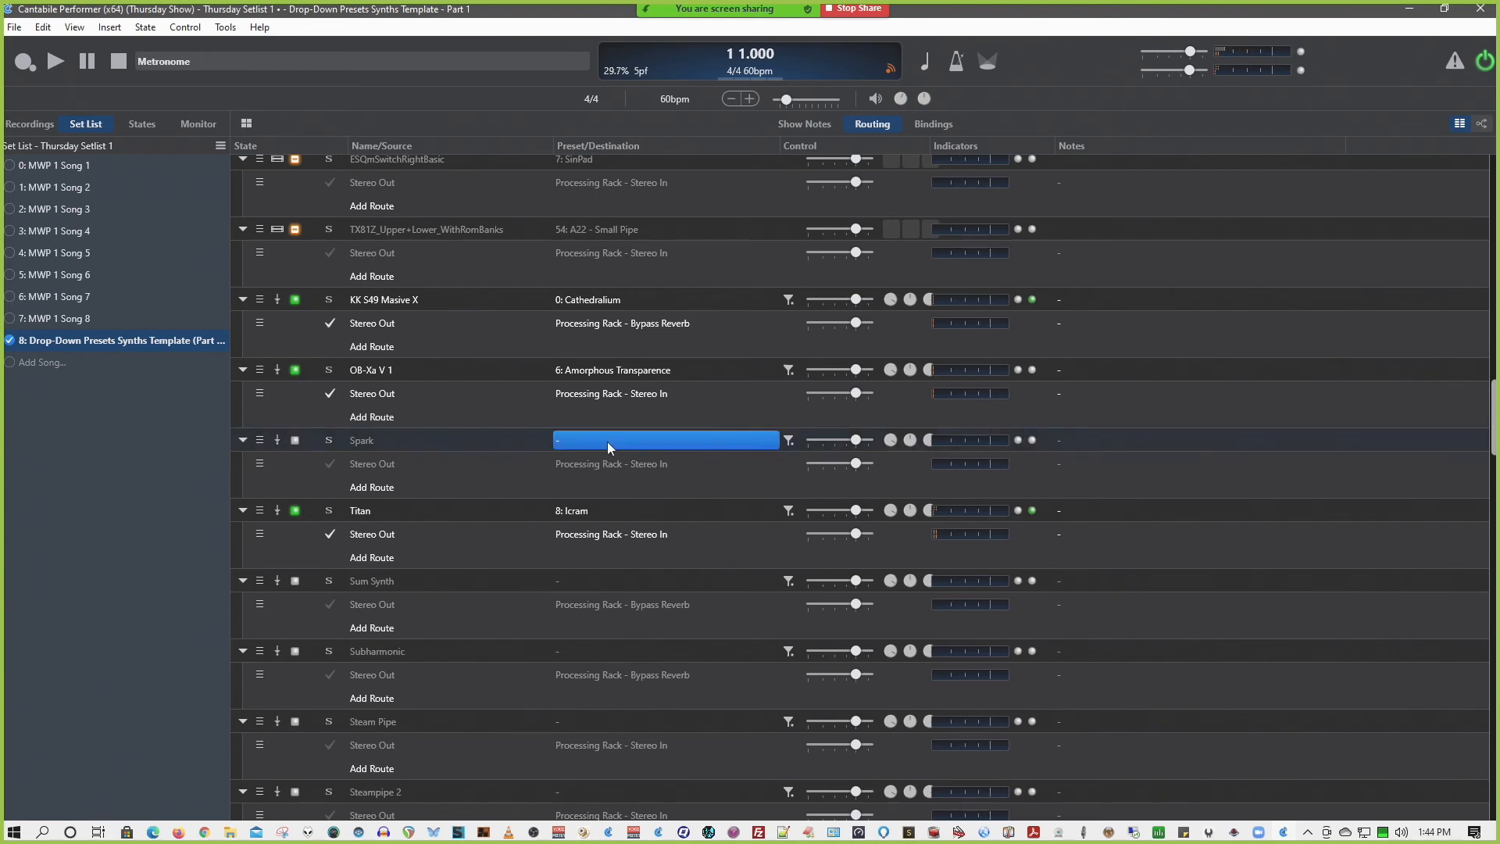
{"action": "left_click", "coordinate": [582, 512]}
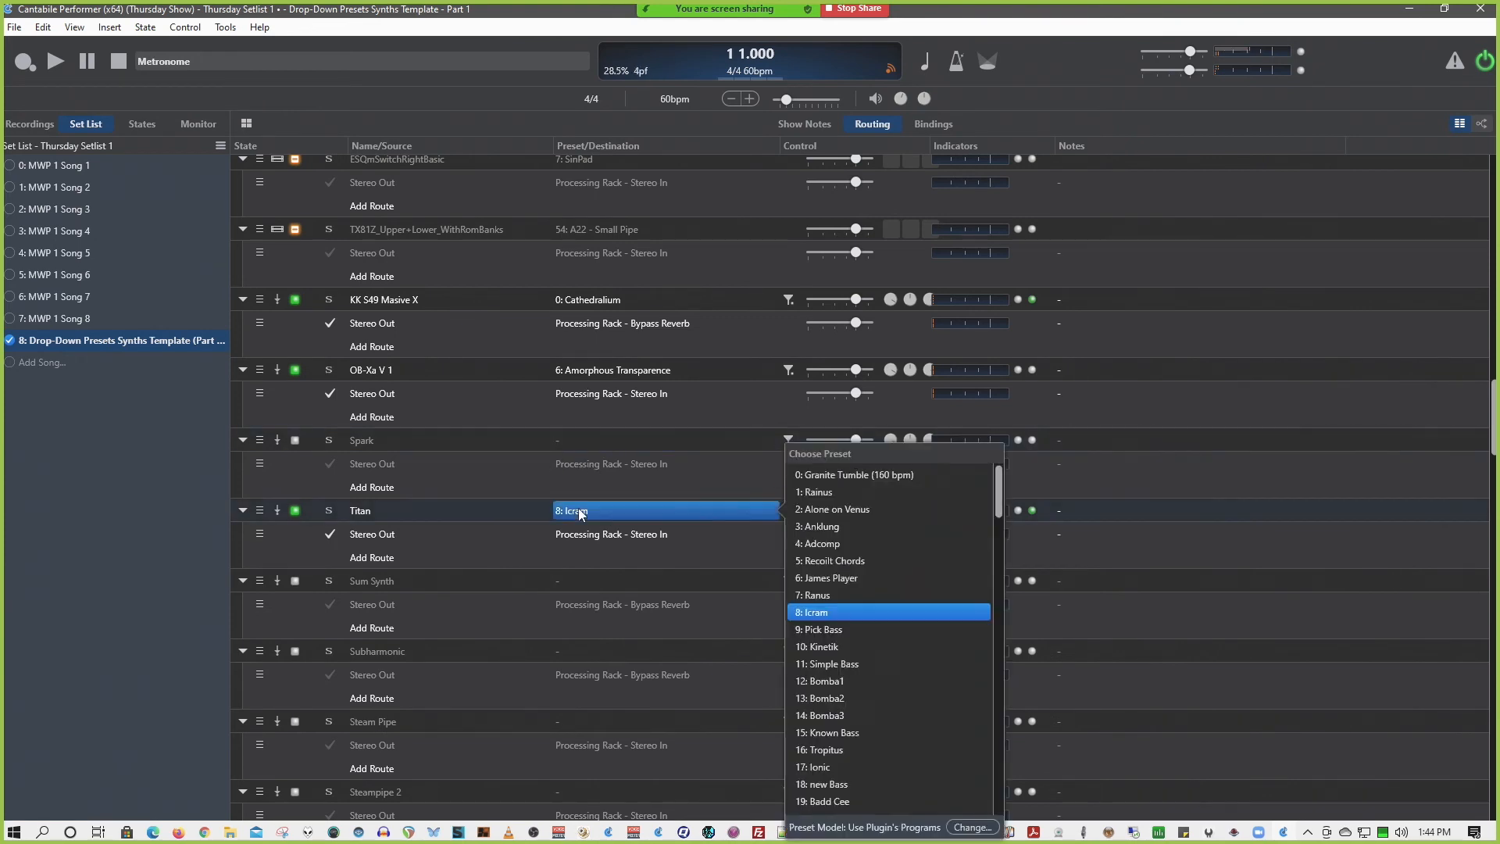
Load the Sum Synth plugin and check its preset list, keeping the 8: Full Bass preset.
{"action": "left_click", "coordinate": [592, 583]}
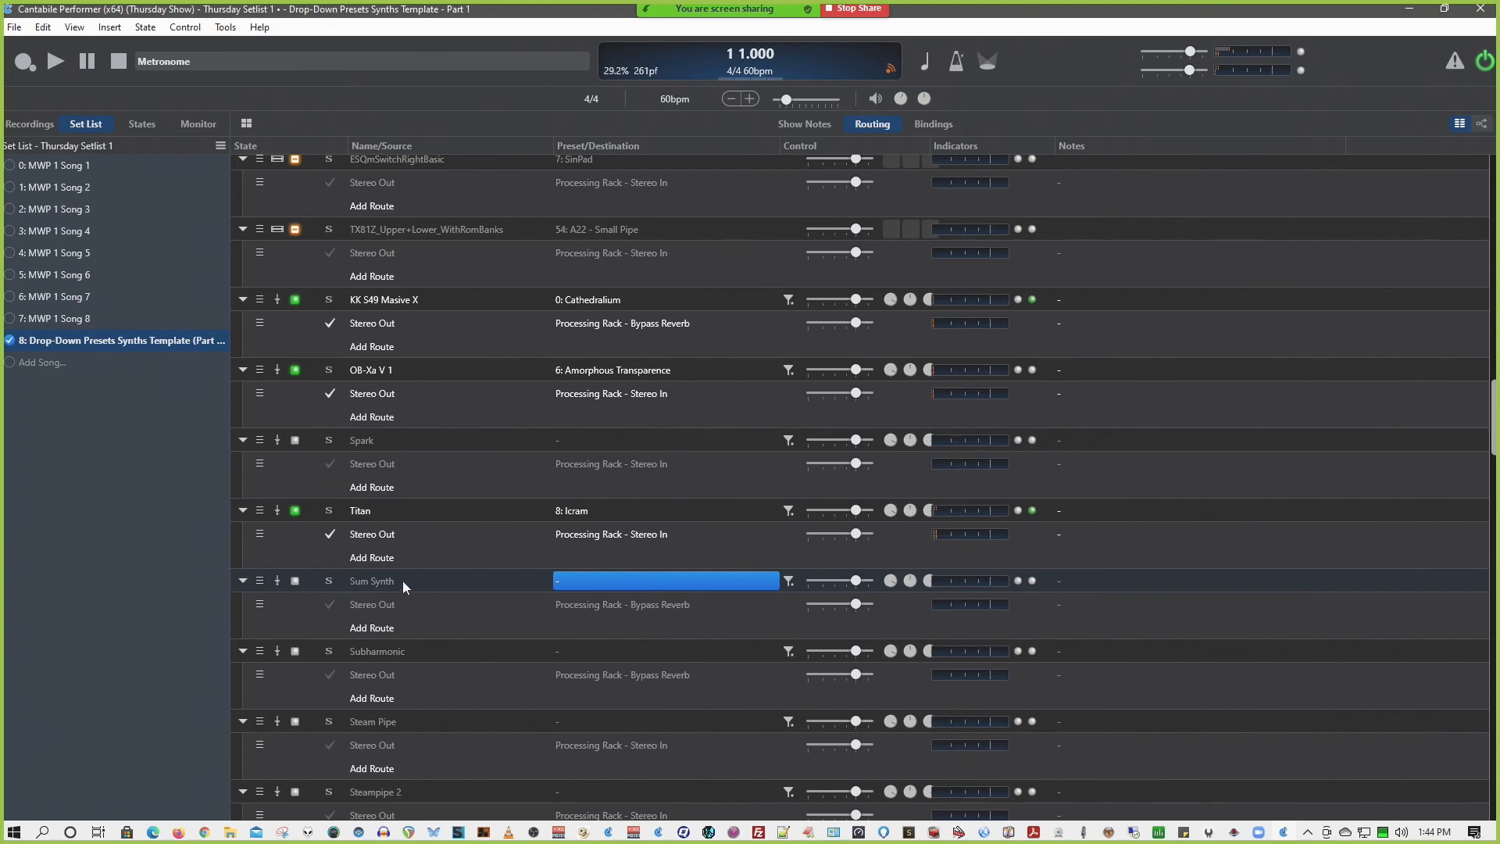
{"action": "left_click", "coordinate": [296, 580]}
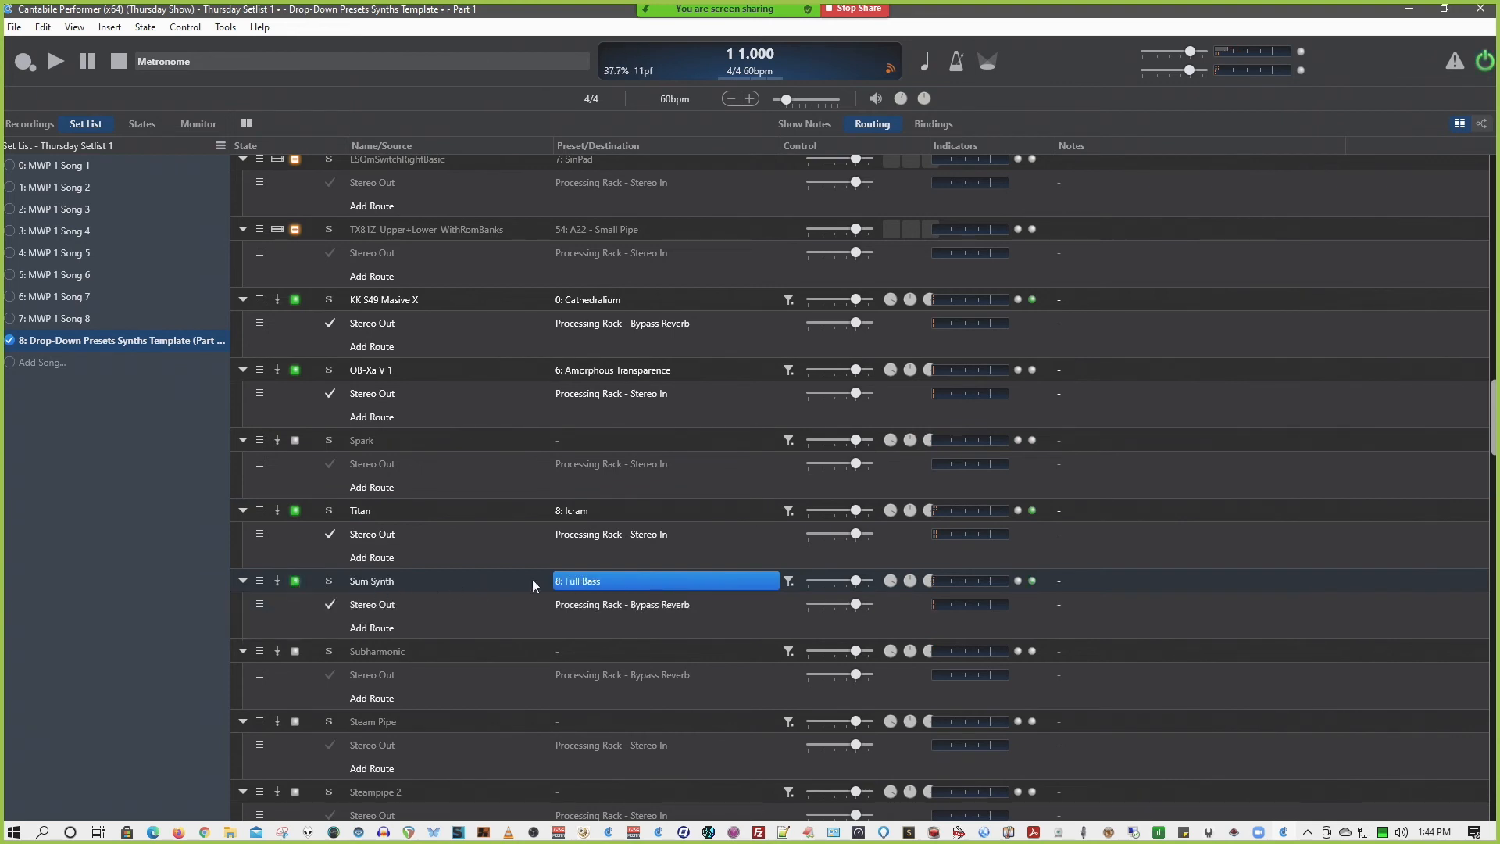
{"action": "left_click", "coordinate": [605, 584]}
{"action": "left_click", "coordinate": [604, 584]}
Look through the unloaded synth plugins in the template song, from Subharmonic down to Metaphysical Function A.
{"action": "scroll", "coordinate": [383, 648], "scroll_direction": "down", "scroll_amount": 5}
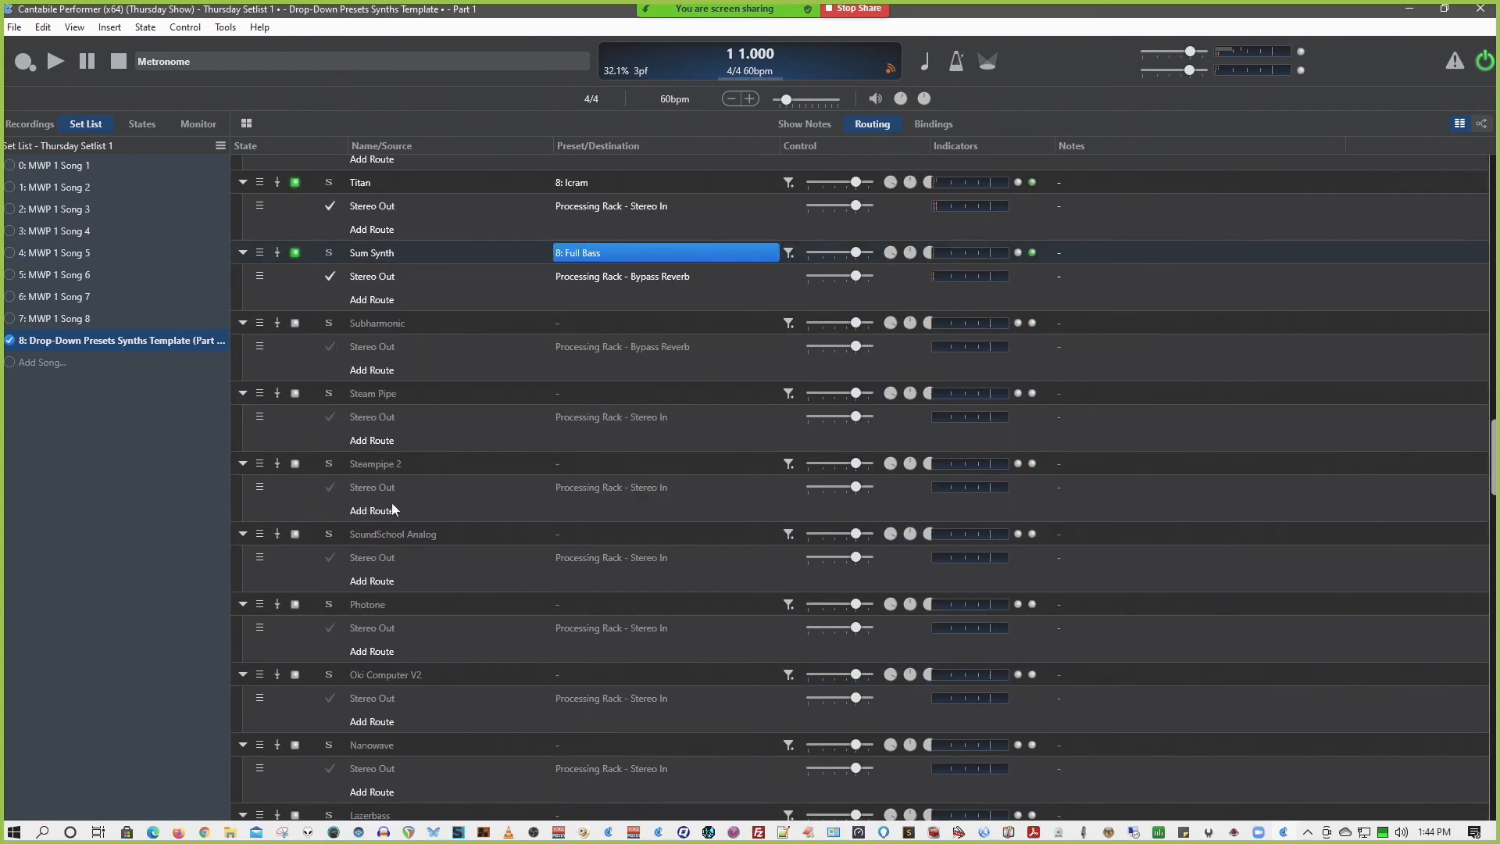
{"action": "scroll", "coordinate": [384, 537], "scroll_direction": "down", "scroll_amount": 3}
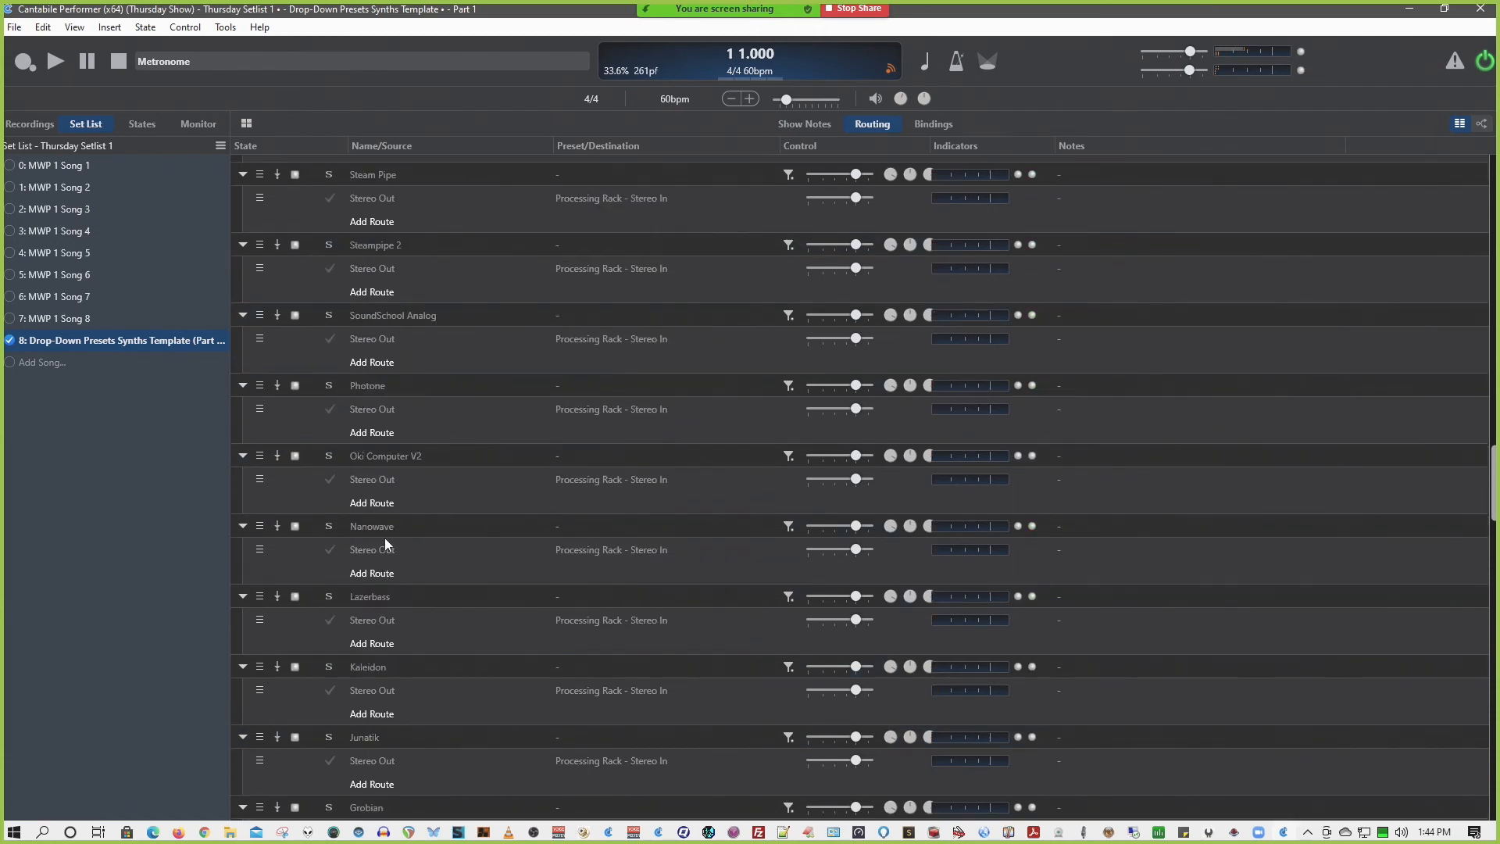
{"action": "scroll", "coordinate": [384, 537], "scroll_direction": "down", "scroll_amount": 2}
{"action": "scroll", "coordinate": [384, 537], "scroll_direction": "down", "scroll_amount": 1}
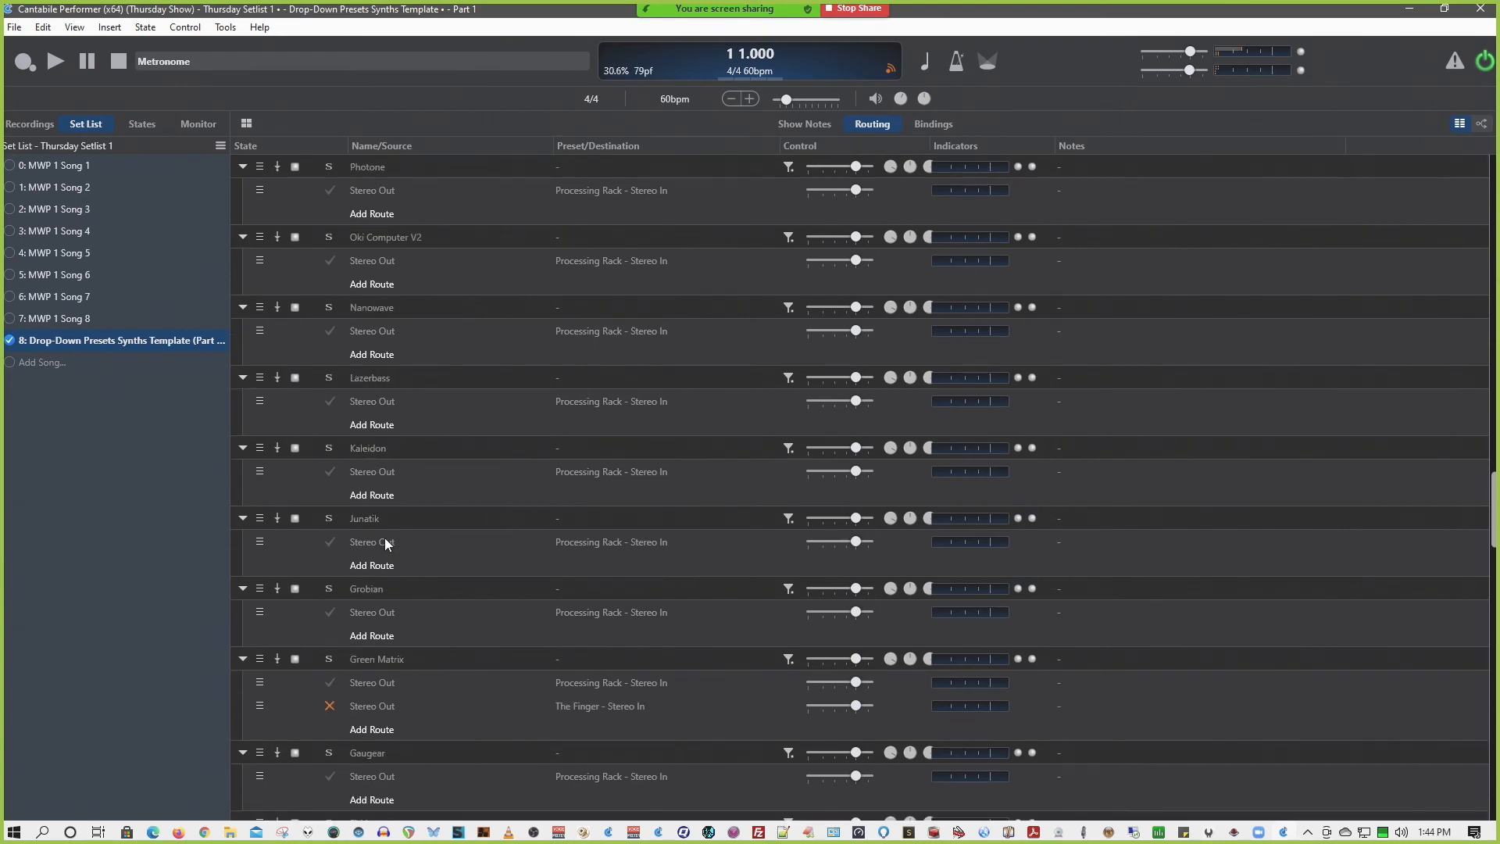
{"action": "scroll", "coordinate": [384, 537], "scroll_direction": "down", "scroll_amount": 2}
{"action": "scroll", "coordinate": [385, 538], "scroll_direction": "down", "scroll_amount": 1}
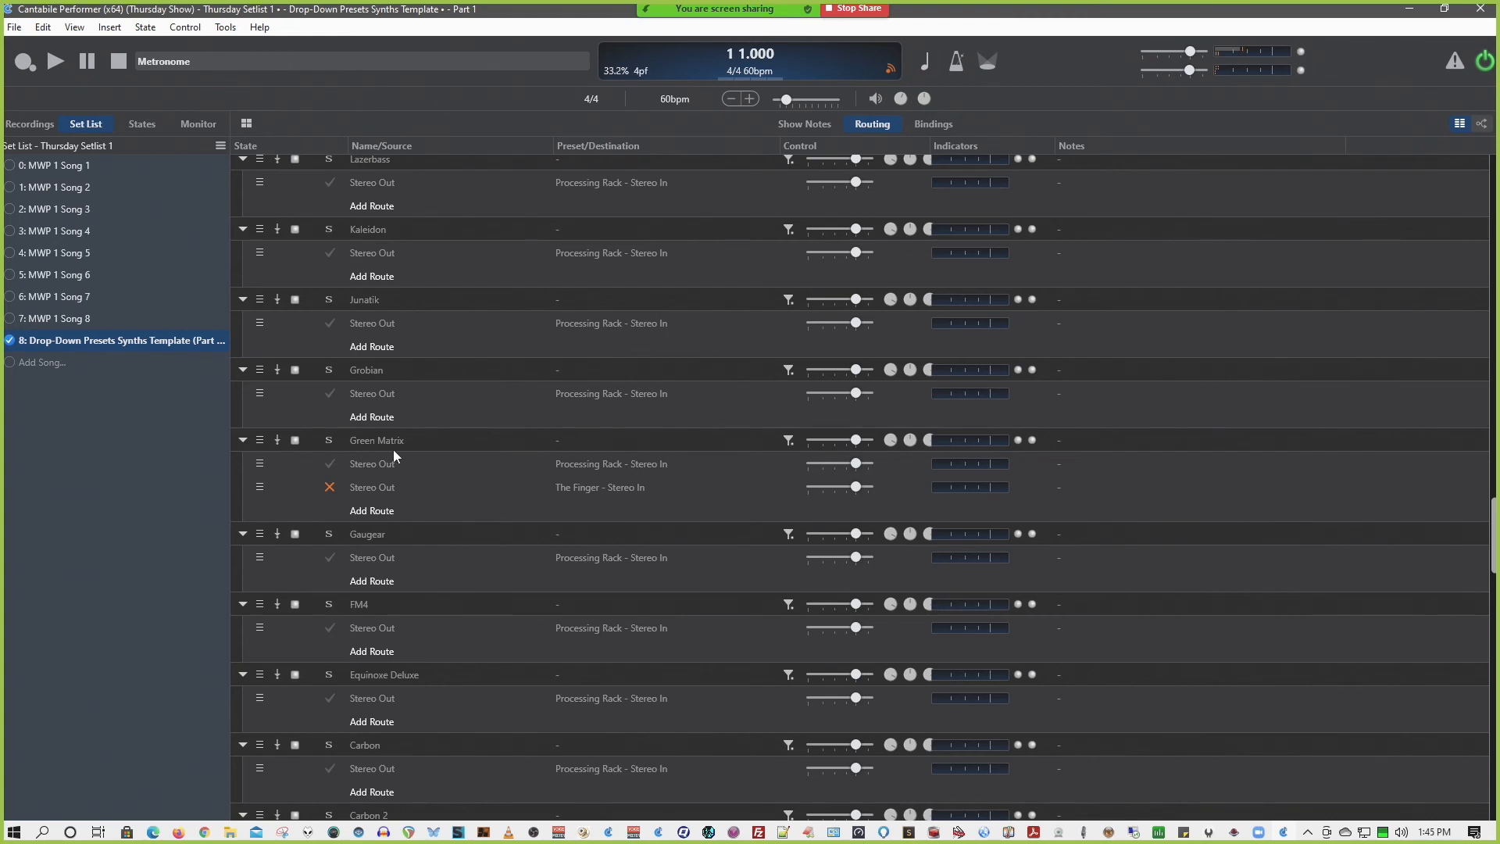
{"action": "scroll", "coordinate": [395, 522], "scroll_direction": "down", "scroll_amount": 1}
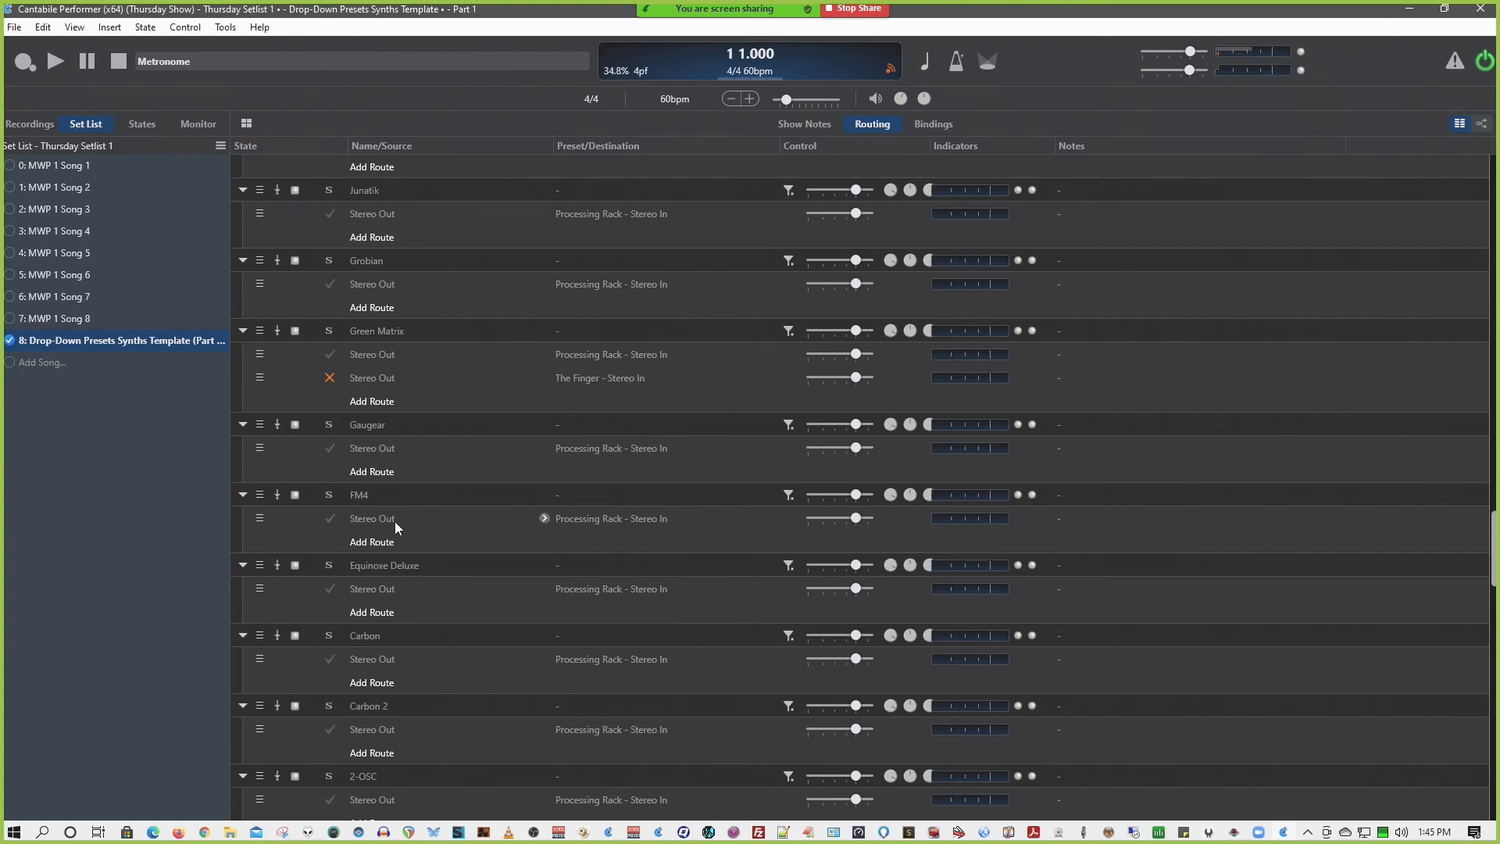
{"action": "scroll", "coordinate": [420, 558], "scroll_direction": "down", "scroll_amount": 3}
{"action": "scroll", "coordinate": [419, 558], "scroll_direction": "down", "scroll_amount": 12}
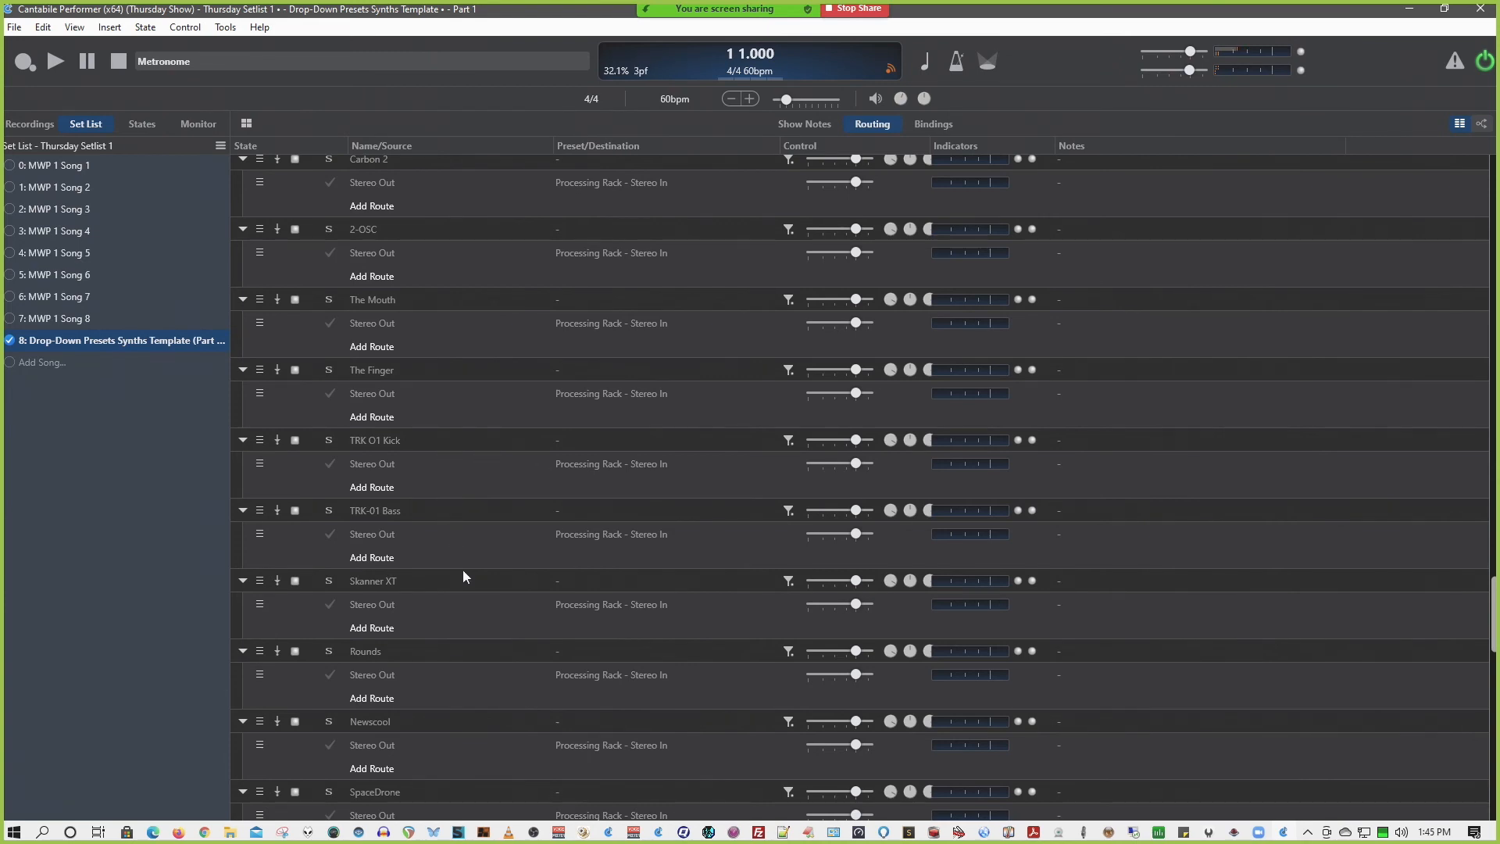
{"action": "scroll", "coordinate": [463, 574], "scroll_direction": "down", "scroll_amount": 3}
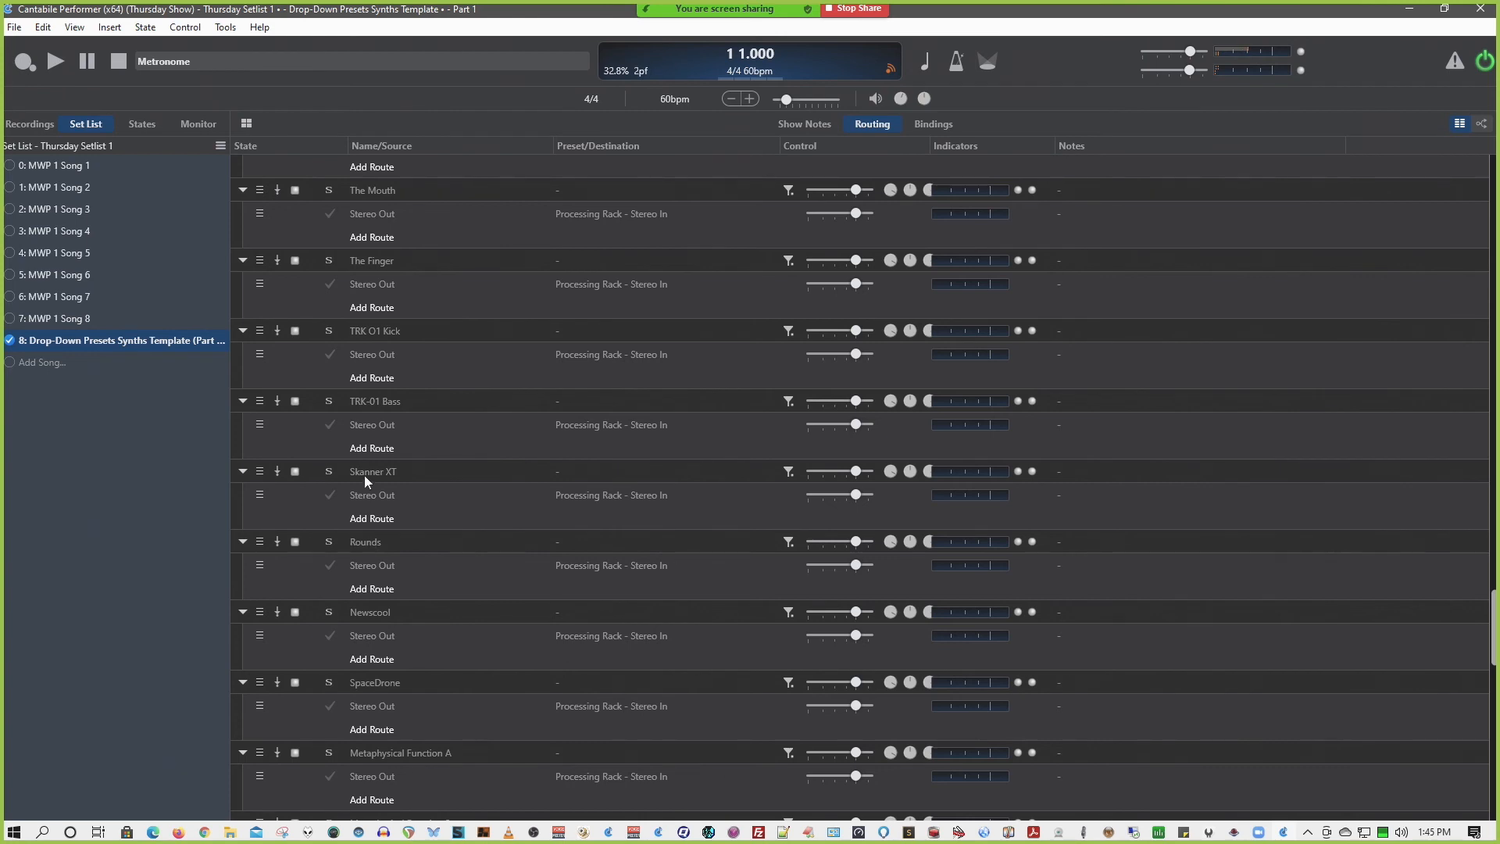
Load the Rounds plugin, show its preset list and suspend the plugin.
{"action": "left_click", "coordinate": [296, 542]}
{"action": "left_click", "coordinate": [597, 541]}
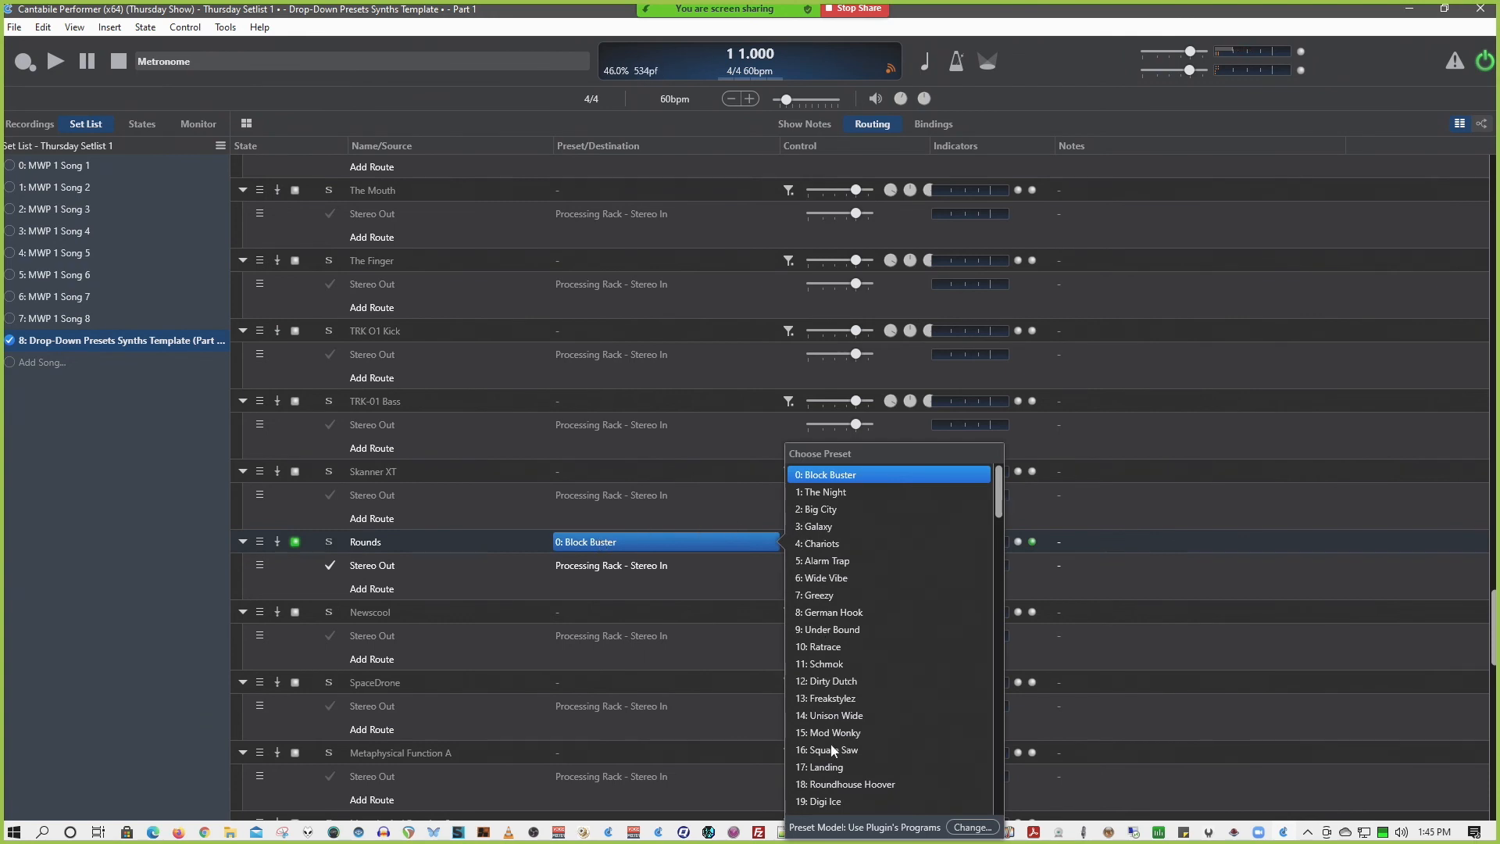
{"action": "left_click", "coordinate": [294, 539]}
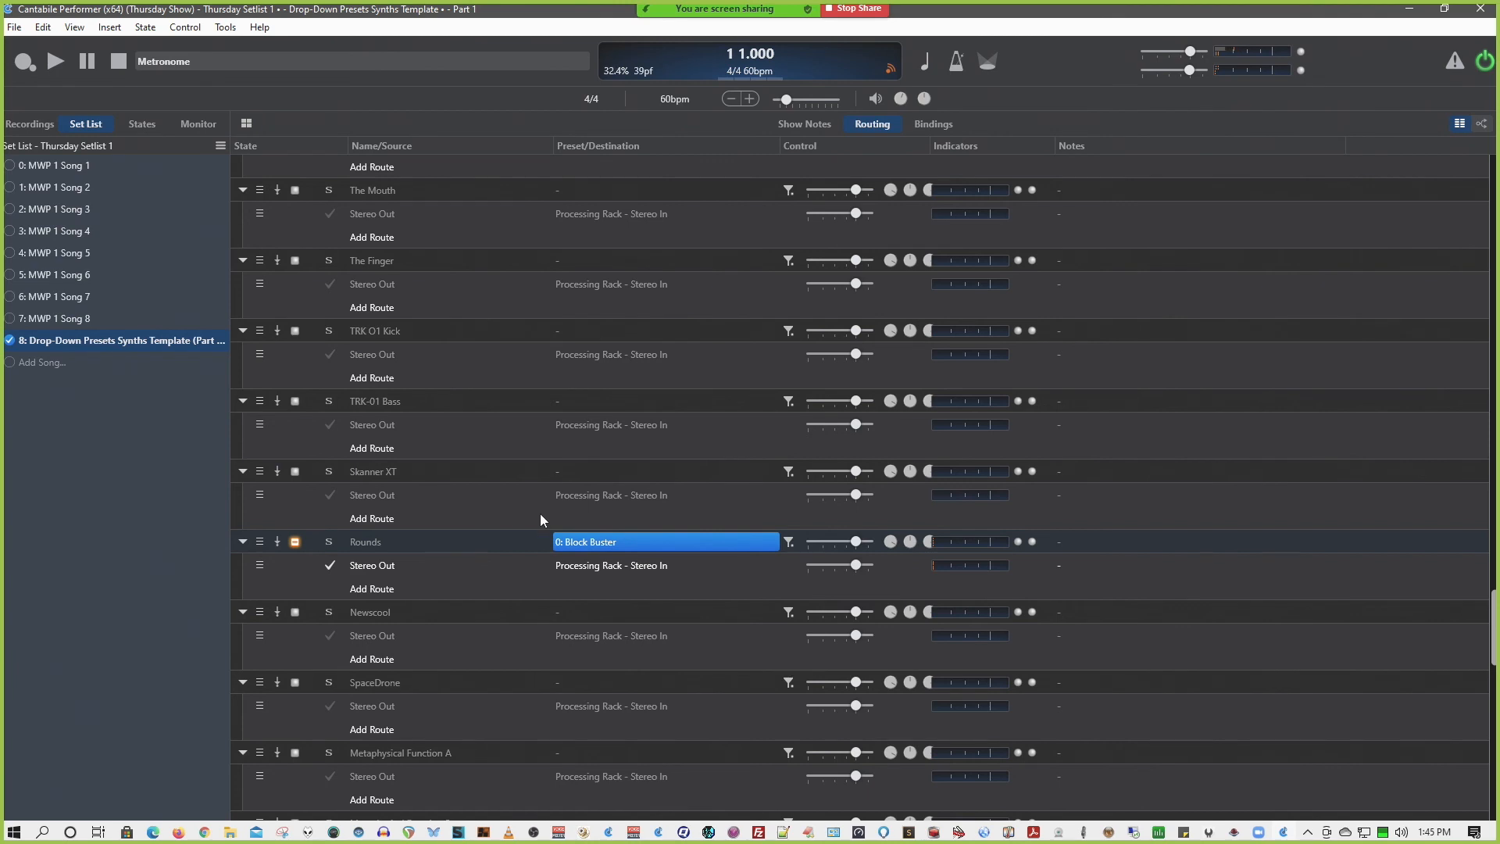
Load the Monark plugin in the template song and browse through its preset list.
{"action": "scroll", "coordinate": [551, 469], "scroll_direction": "down", "scroll_amount": 3}
{"action": "scroll", "coordinate": [547, 503], "scroll_direction": "down", "scroll_amount": 3}
{"action": "scroll", "coordinate": [547, 503], "scroll_direction": "down", "scroll_amount": 3}
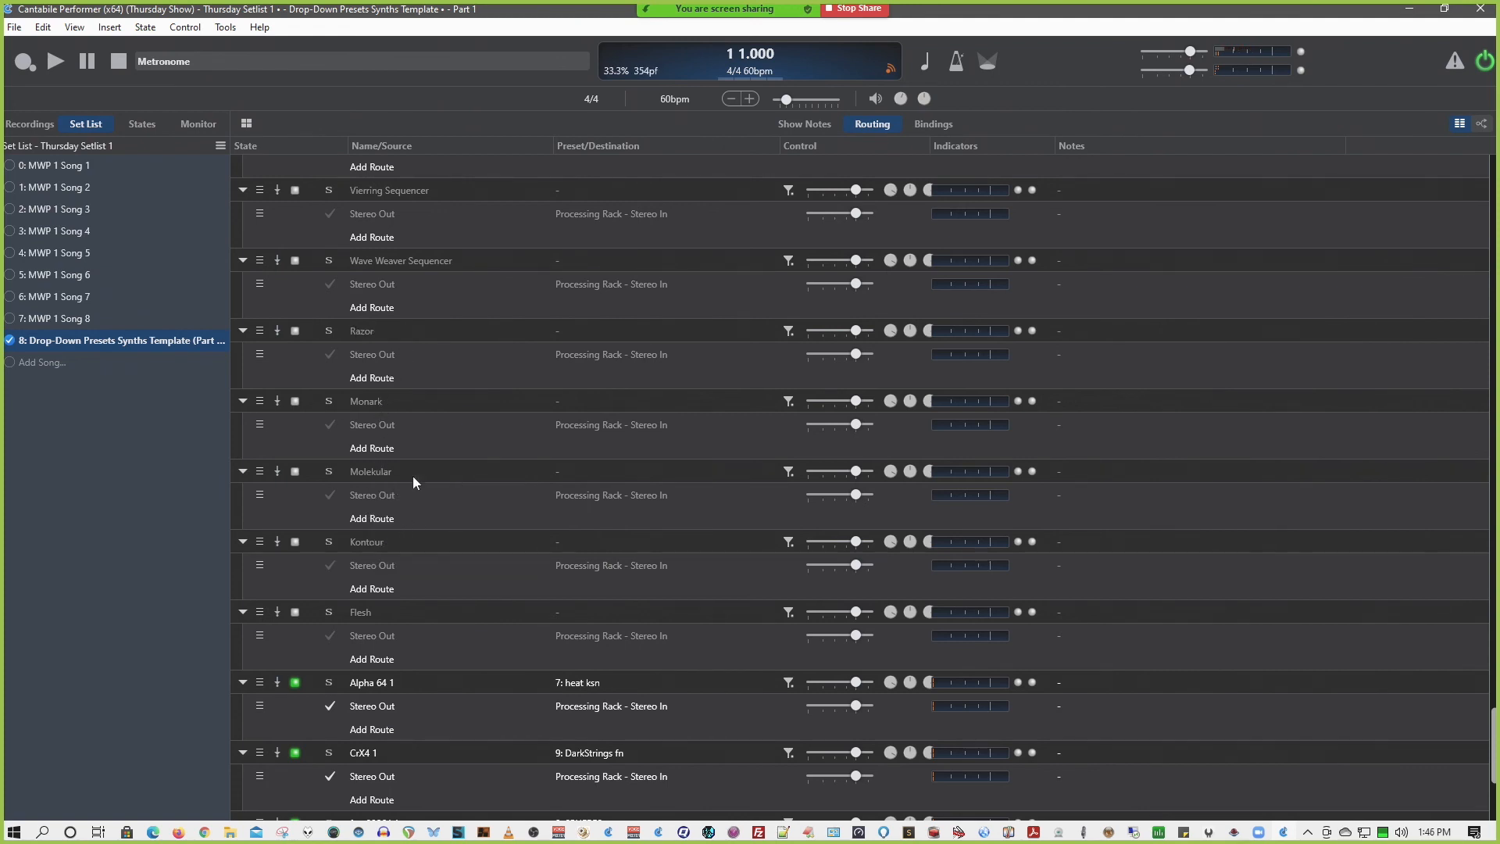
{"action": "left_click", "coordinate": [295, 401]}
{"action": "left_click", "coordinate": [586, 401]}
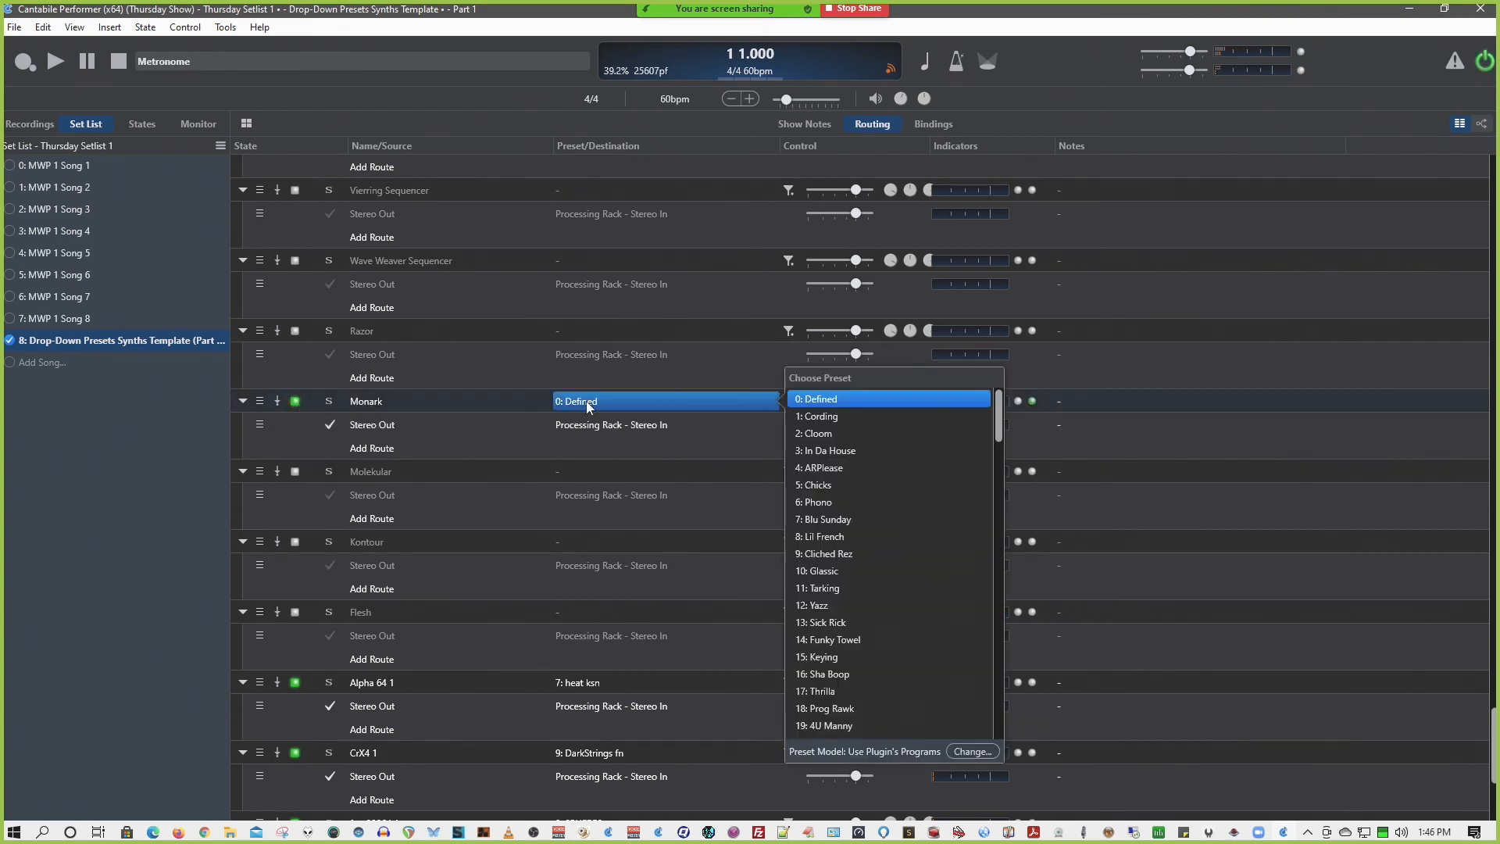
{"action": "scroll", "coordinate": [850, 463], "scroll_direction": "down", "scroll_amount": 10}
{"action": "scroll", "coordinate": [850, 469], "scroll_direction": "down", "scroll_amount": 10}
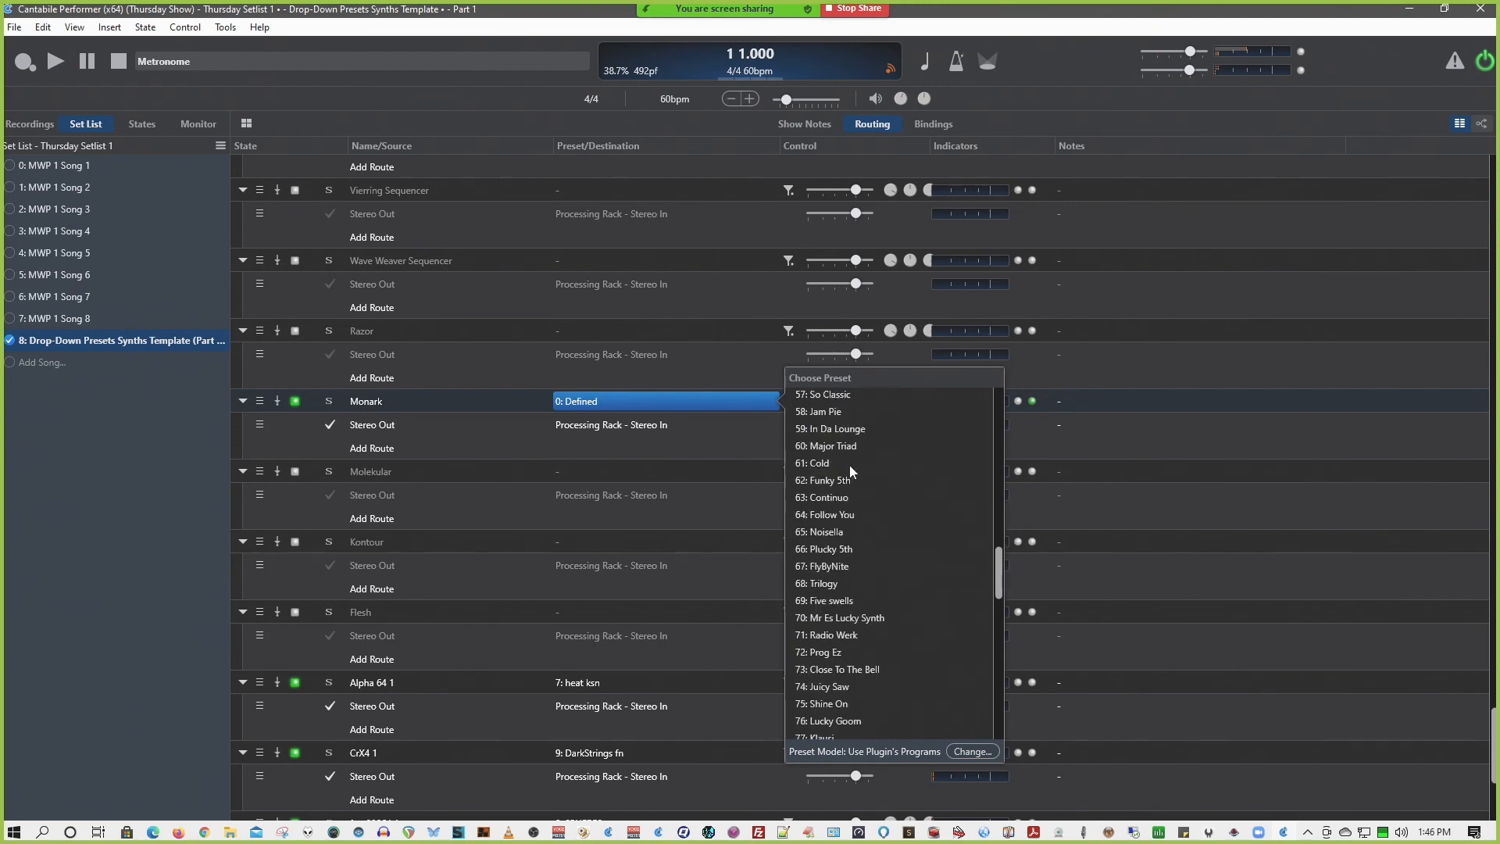
{"action": "scroll", "coordinate": [850, 465], "scroll_direction": "up", "scroll_amount": 2}
Unload the Monark plugin, keeping its entry in the song's routing.
{"action": "left_click", "coordinate": [360, 402]}
{"action": "right_click", "coordinate": [361, 402]}
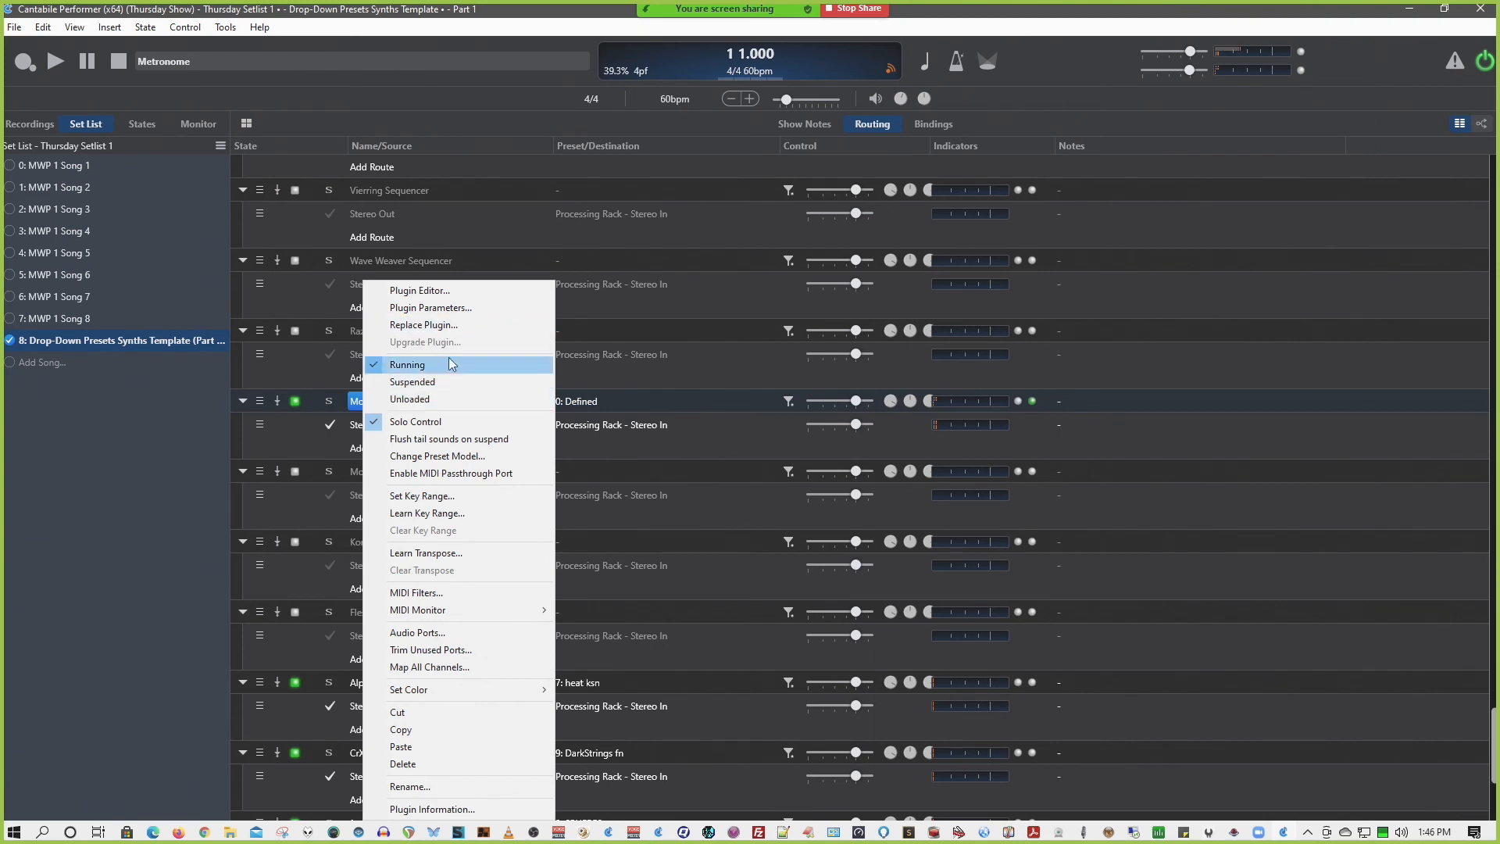
{"action": "left_click", "coordinate": [435, 399]}
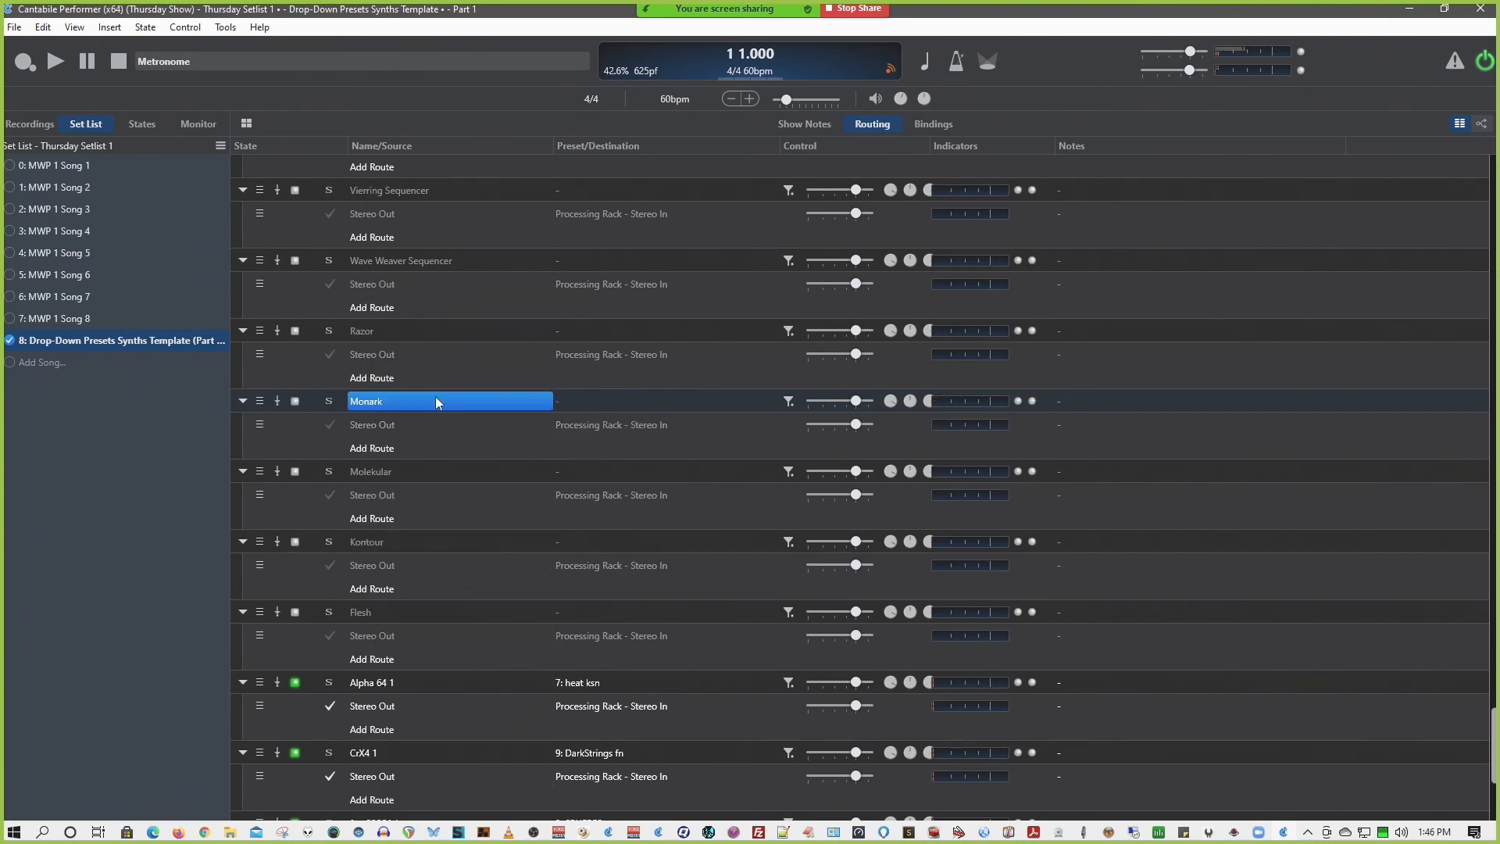
Look through the last synths in the template song and browse the fury80064 1 preset list, keeping the 8: SPHERES preset.
{"action": "scroll", "coordinate": [444, 408], "scroll_direction": "down", "scroll_amount": 3}
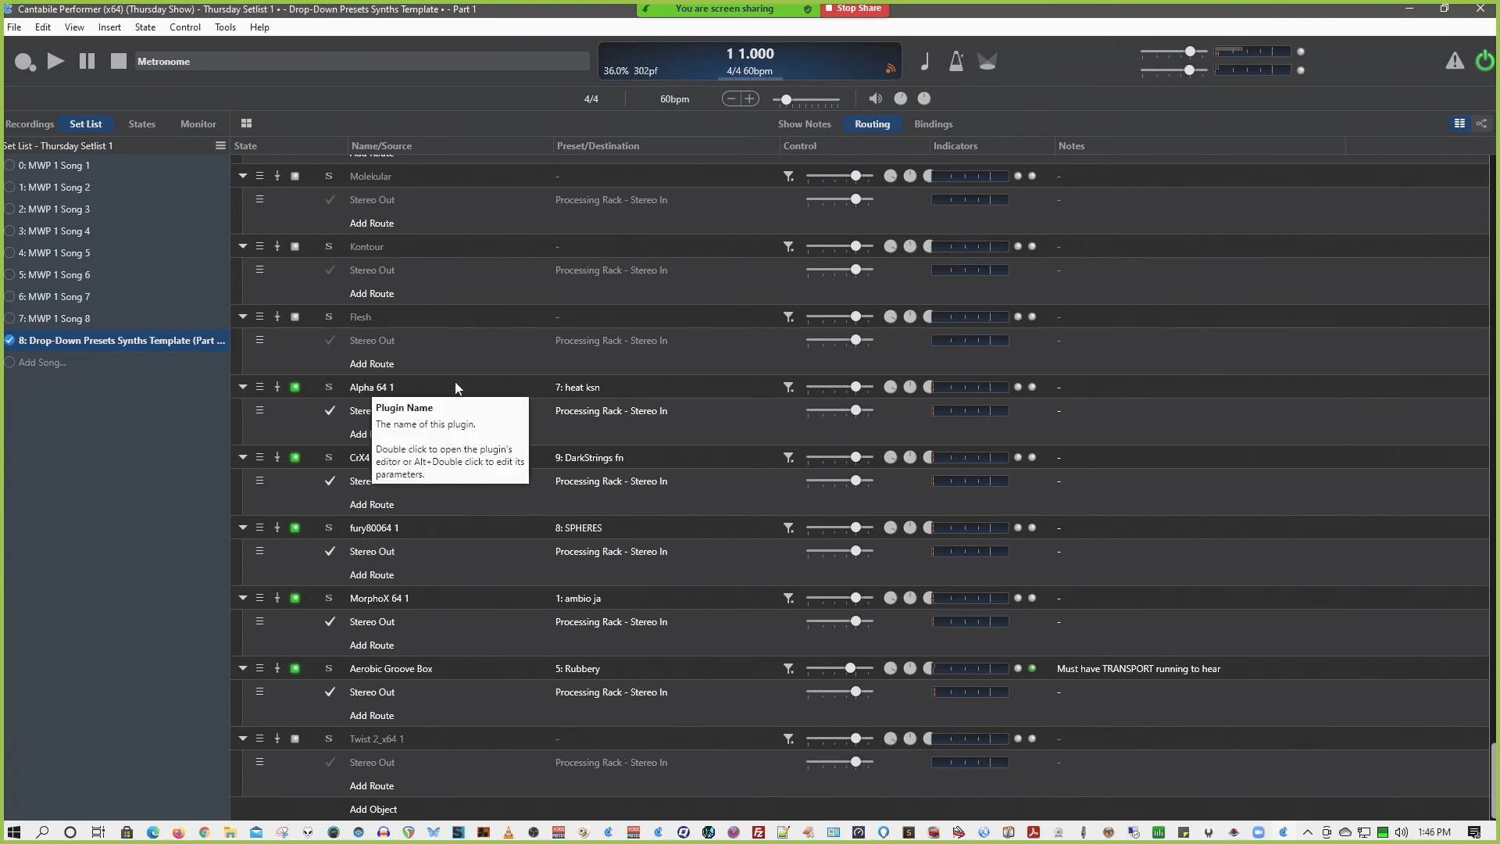
{"action": "scroll", "coordinate": [472, 364], "scroll_direction": "up", "scroll_amount": 2}
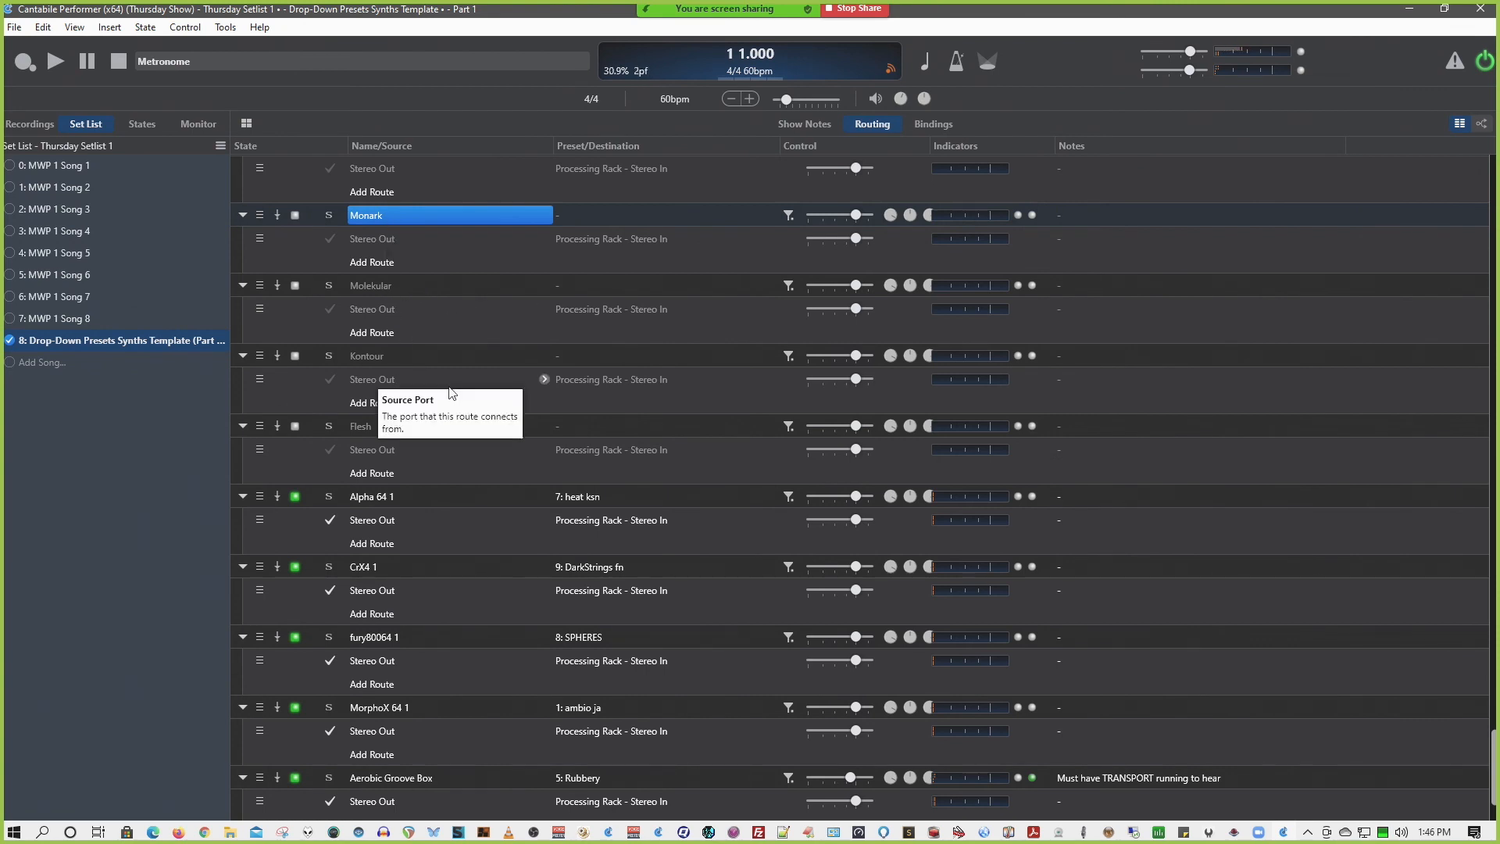
{"action": "scroll", "coordinate": [449, 392], "scroll_direction": "down", "scroll_amount": 2}
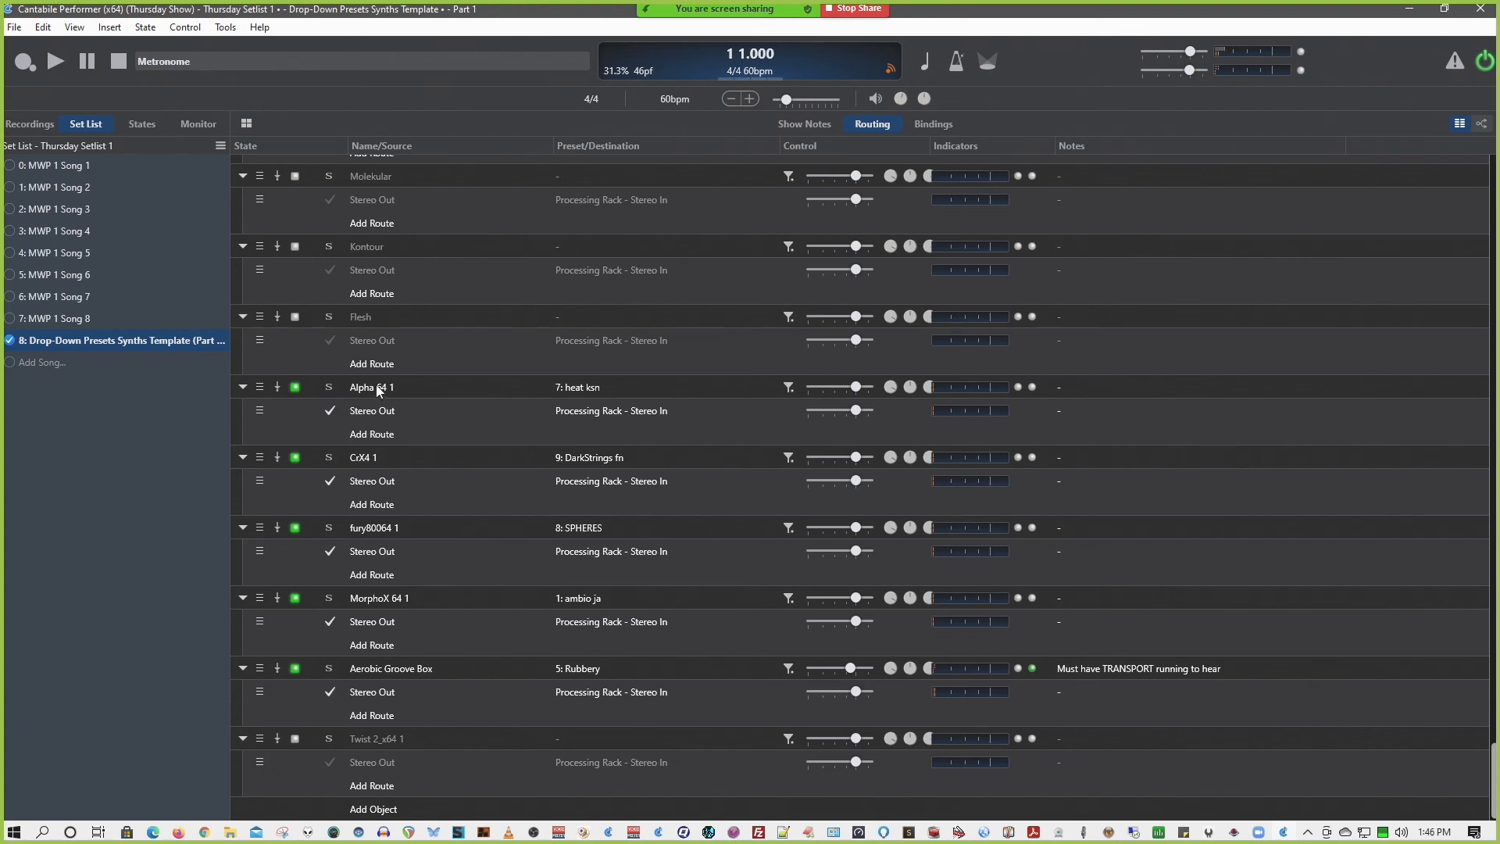
{"action": "double_click", "coordinate": [394, 530]}
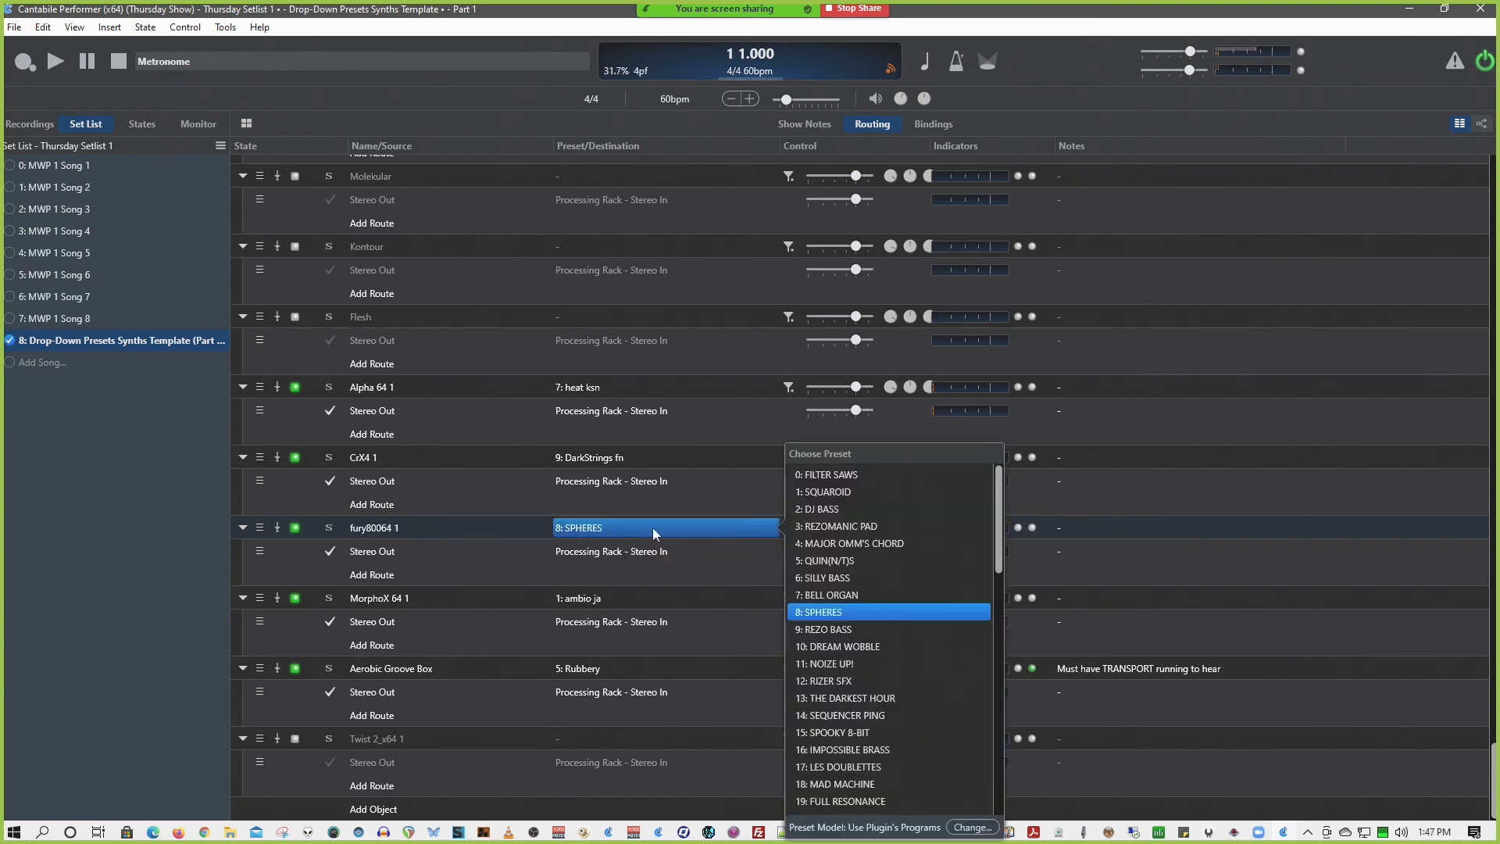
{"action": "scroll", "coordinate": [838, 630], "scroll_direction": "down", "scroll_amount": 15}
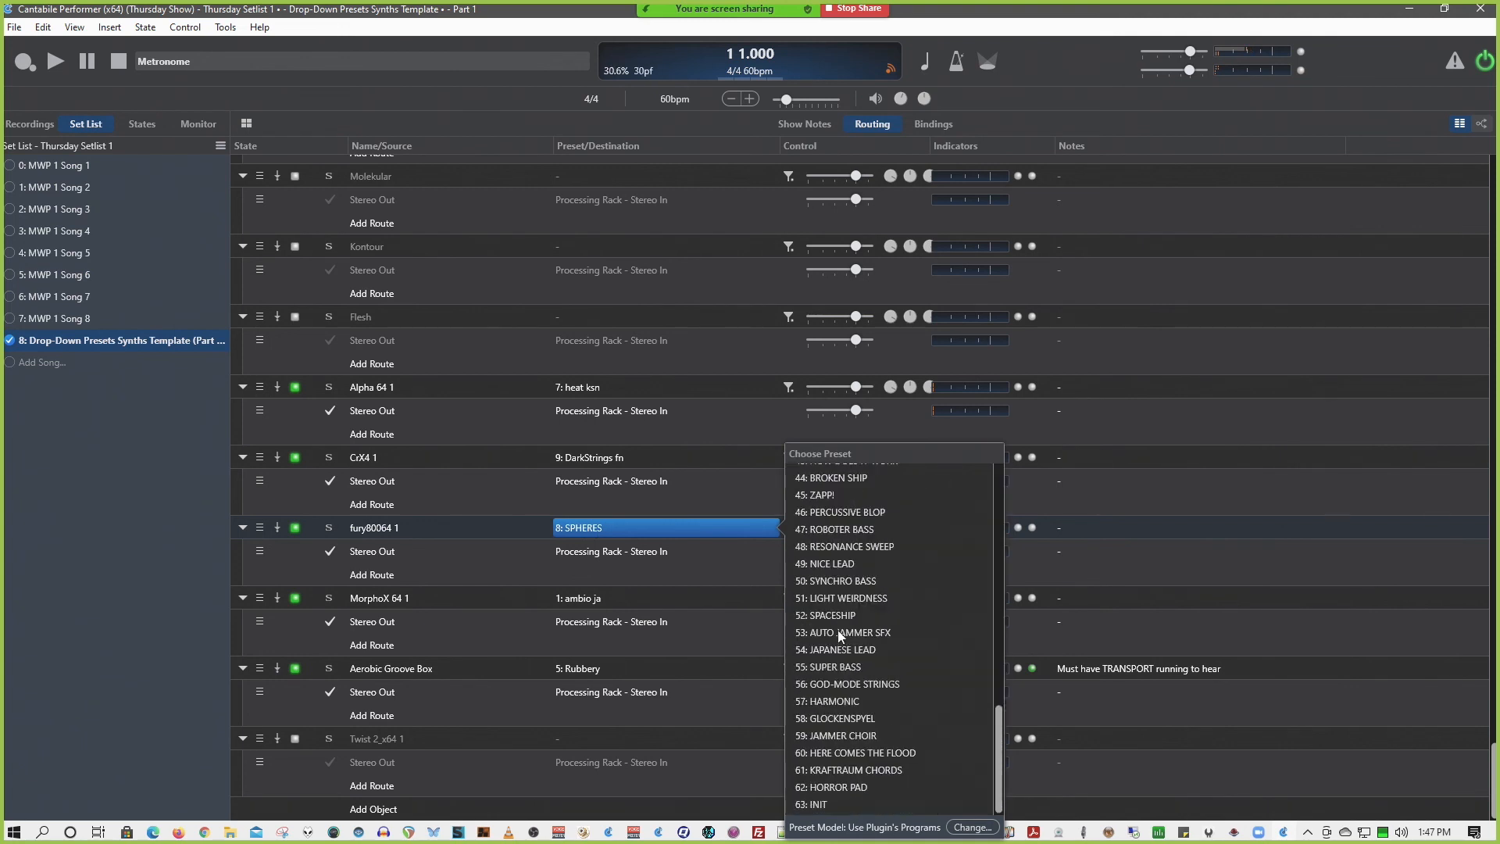
{"action": "left_click", "coordinate": [387, 527]}
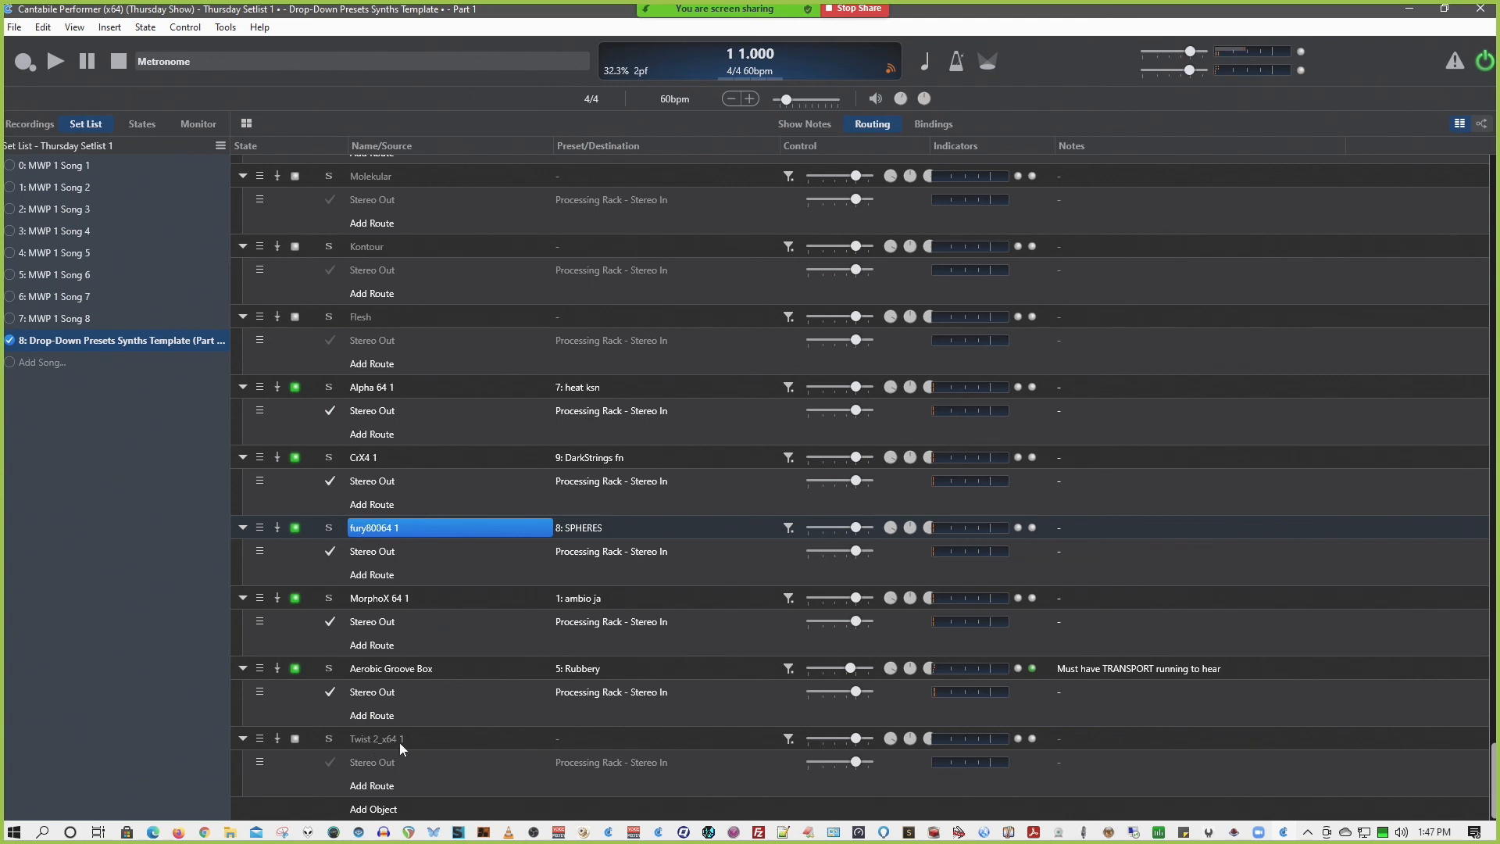
Review the template song's plugins back up to its input port routes and switch to the Zoom window.
{"action": "scroll", "coordinate": [400, 742], "scroll_direction": "up", "scroll_amount": 5}
{"action": "scroll", "coordinate": [400, 742], "scroll_direction": "down", "scroll_amount": 5}
{"action": "scroll", "coordinate": [455, 509], "scroll_direction": "up", "scroll_amount": 15}
{"action": "scroll", "coordinate": [454, 510], "scroll_direction": "up", "scroll_amount": 15}
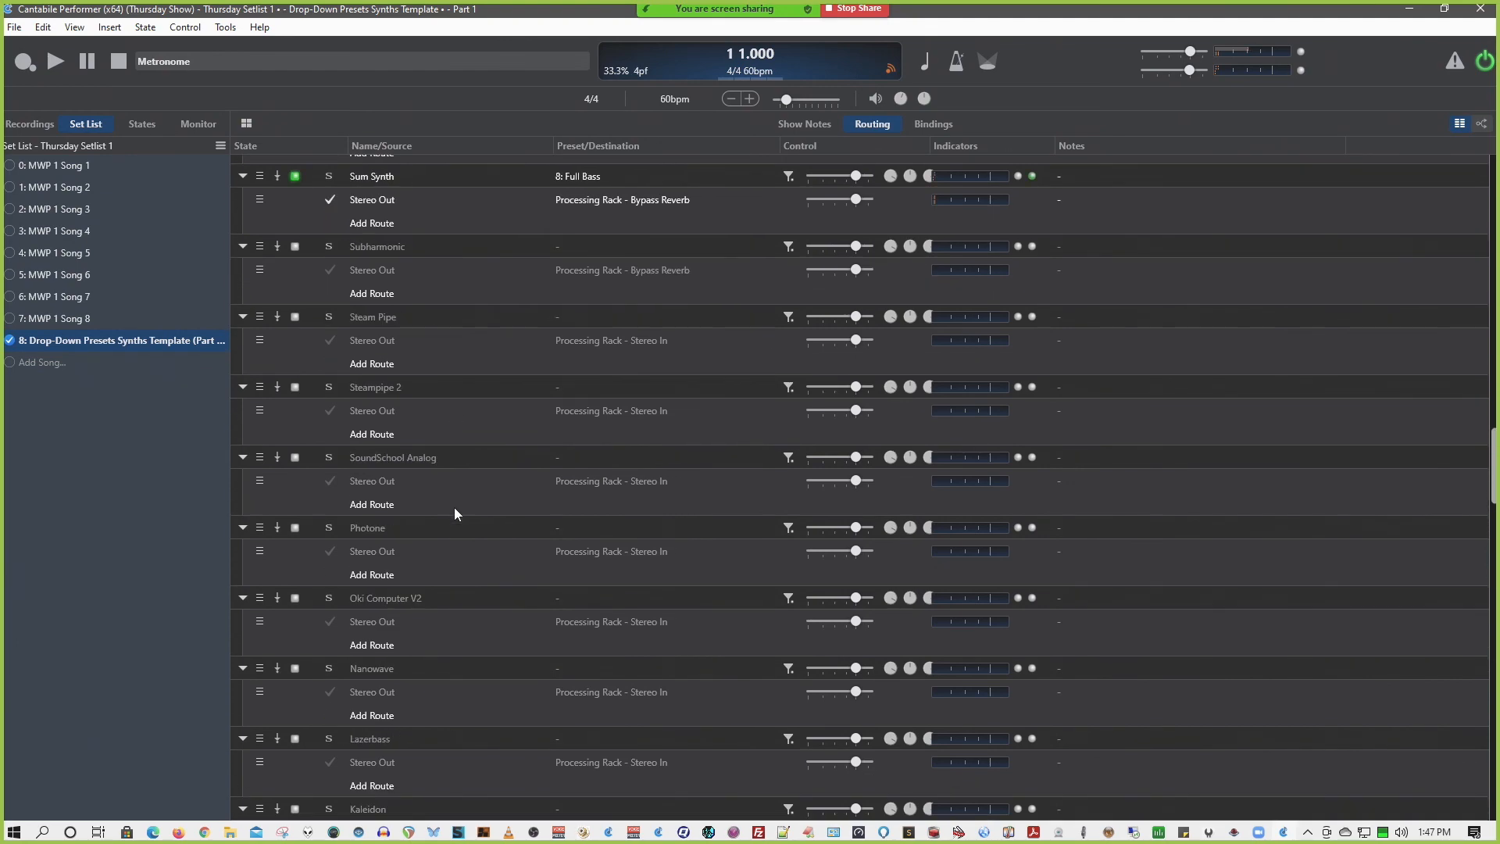
{"action": "scroll", "coordinate": [457, 513], "scroll_direction": "up", "scroll_amount": 10}
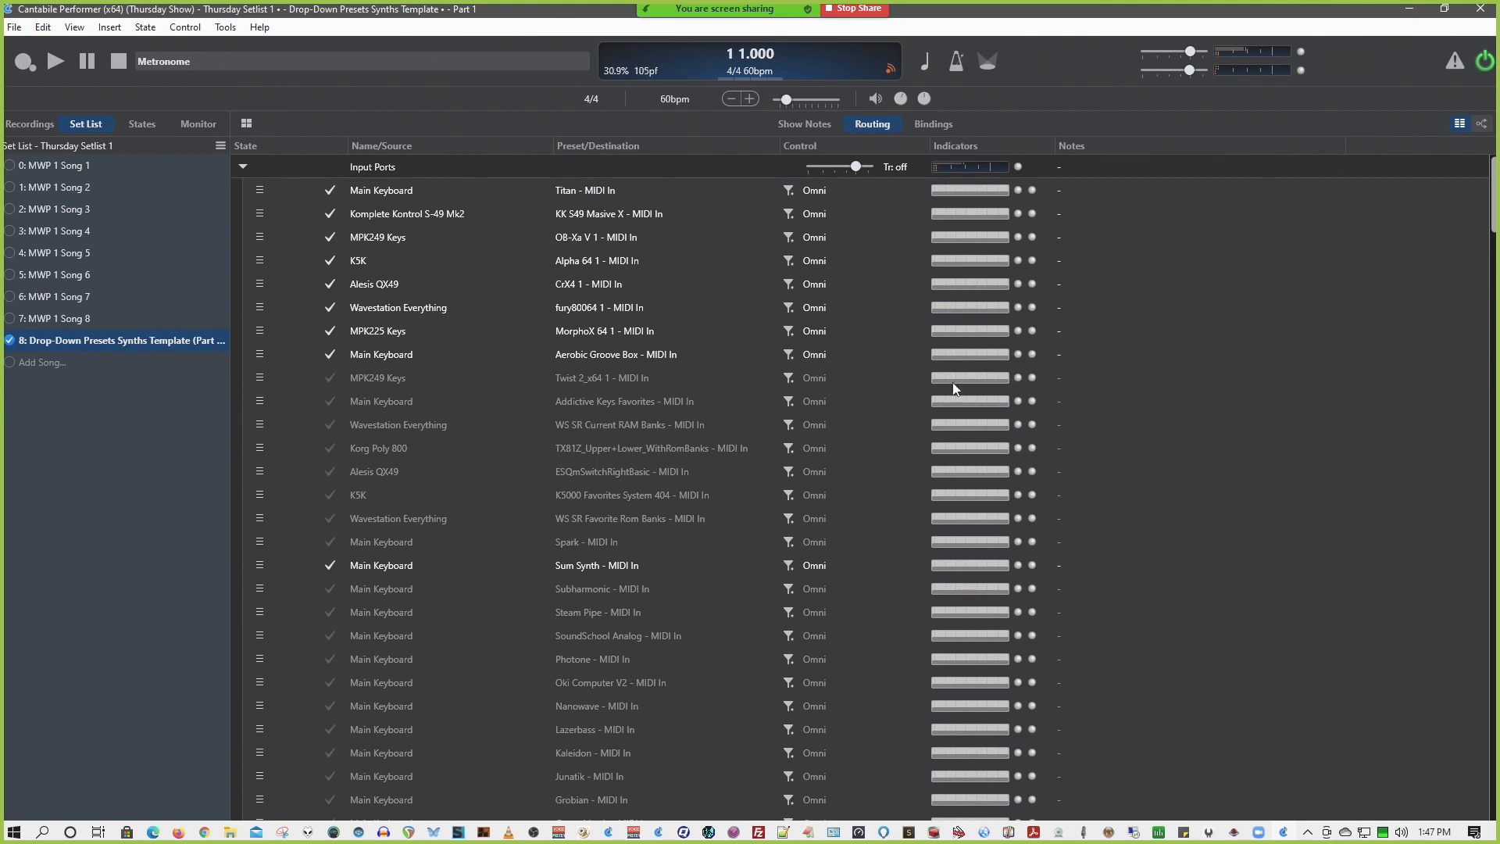
{"action": "key", "text": "alt+Tab"}
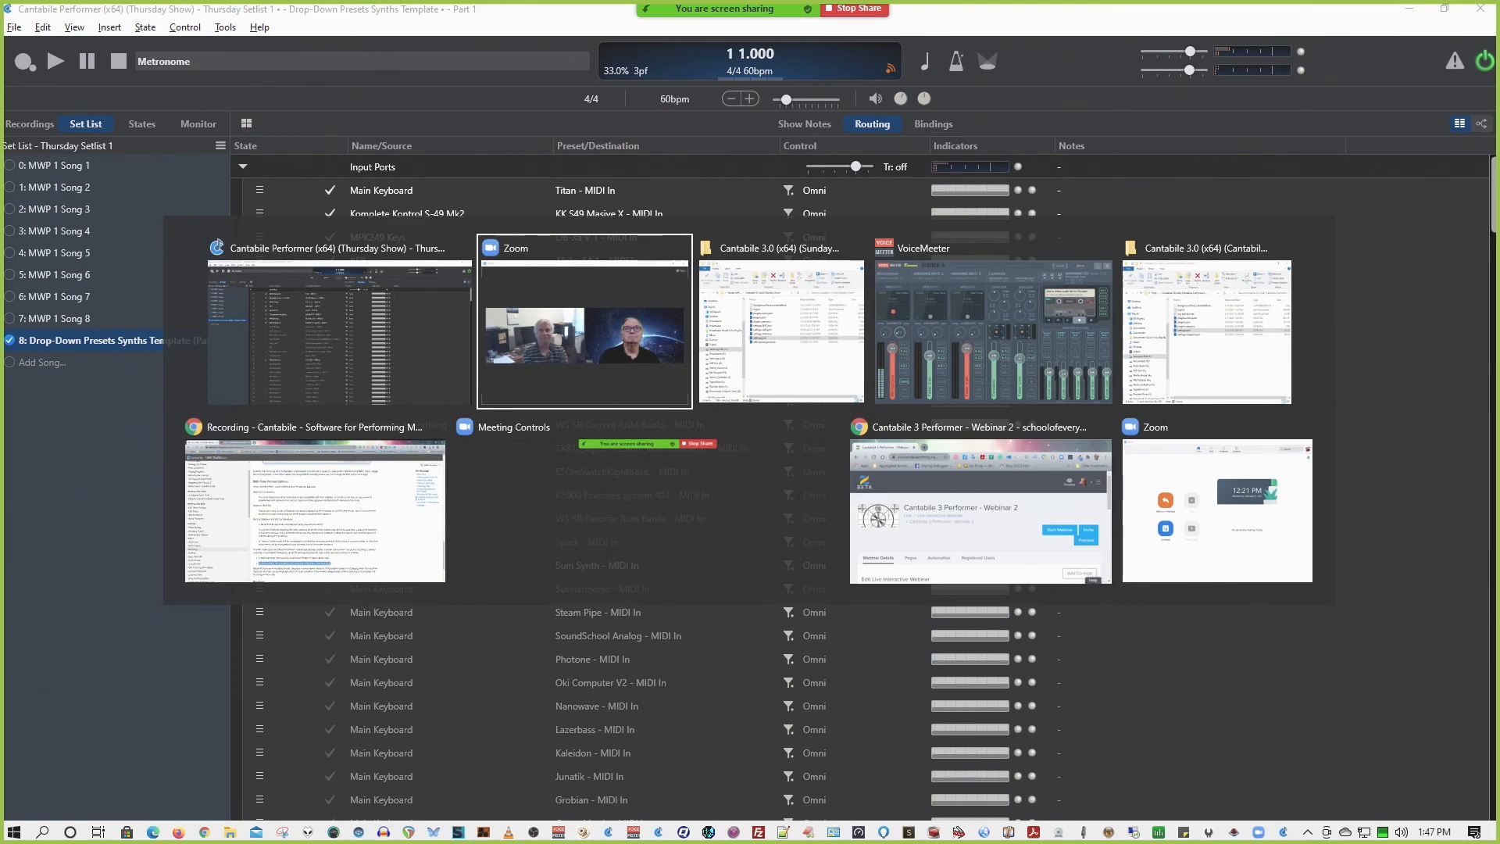